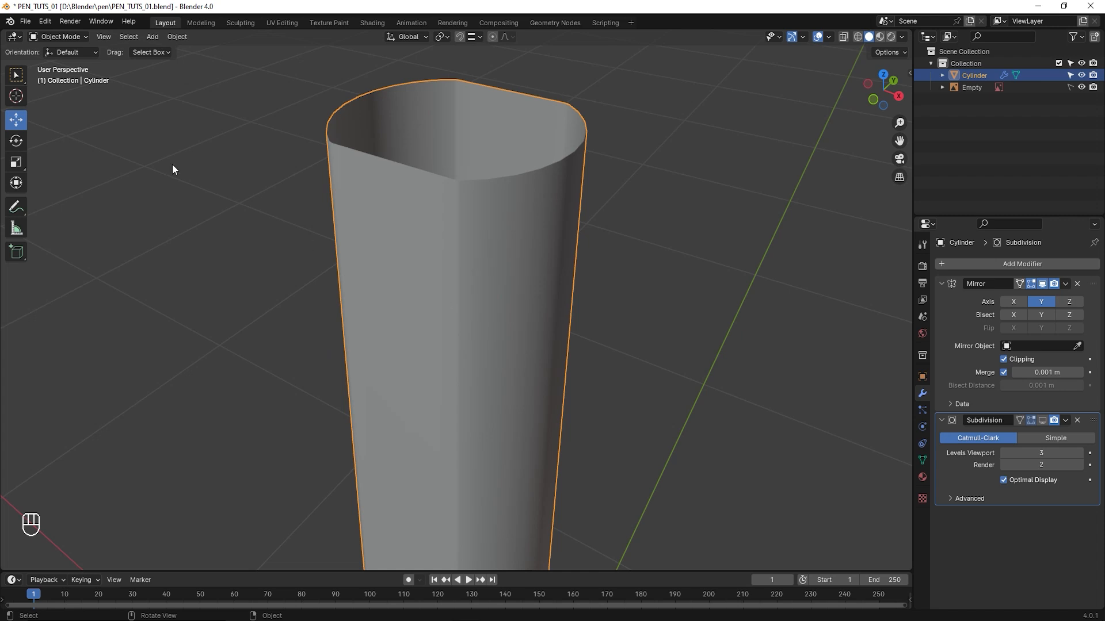
In Edit Mode on the cylinder, select all the open rim edges along its flat side
left_click(61, 37)
left_click(58, 53)
middle_click_drag(426, 259, 555, 333)
scroll(457, 267, "up", 4)
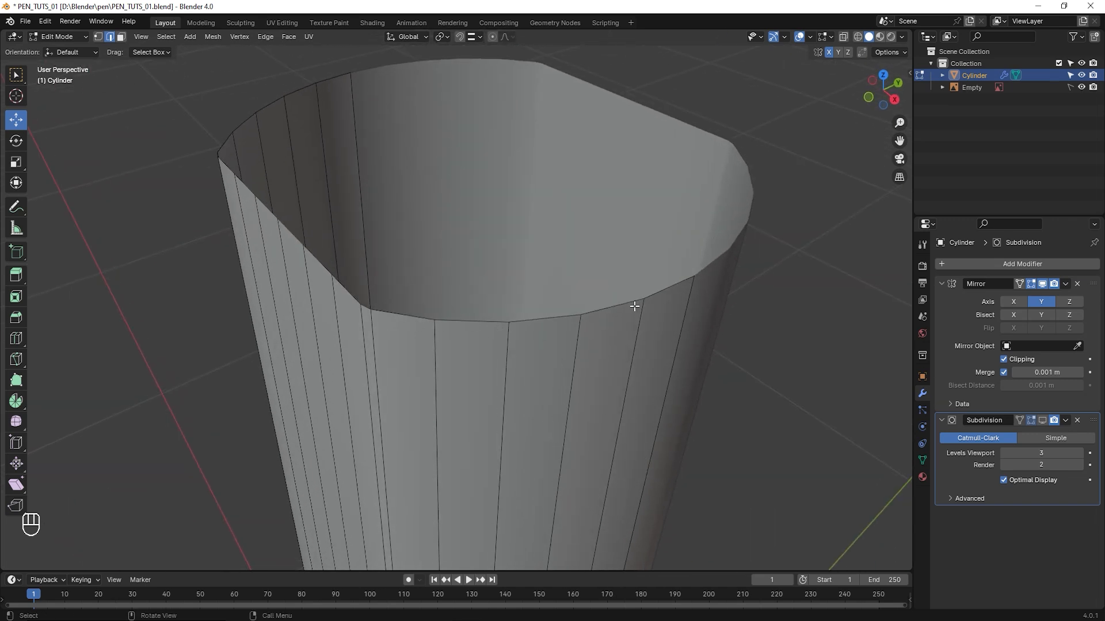
middle_click_drag(407, 350, 537, 324)
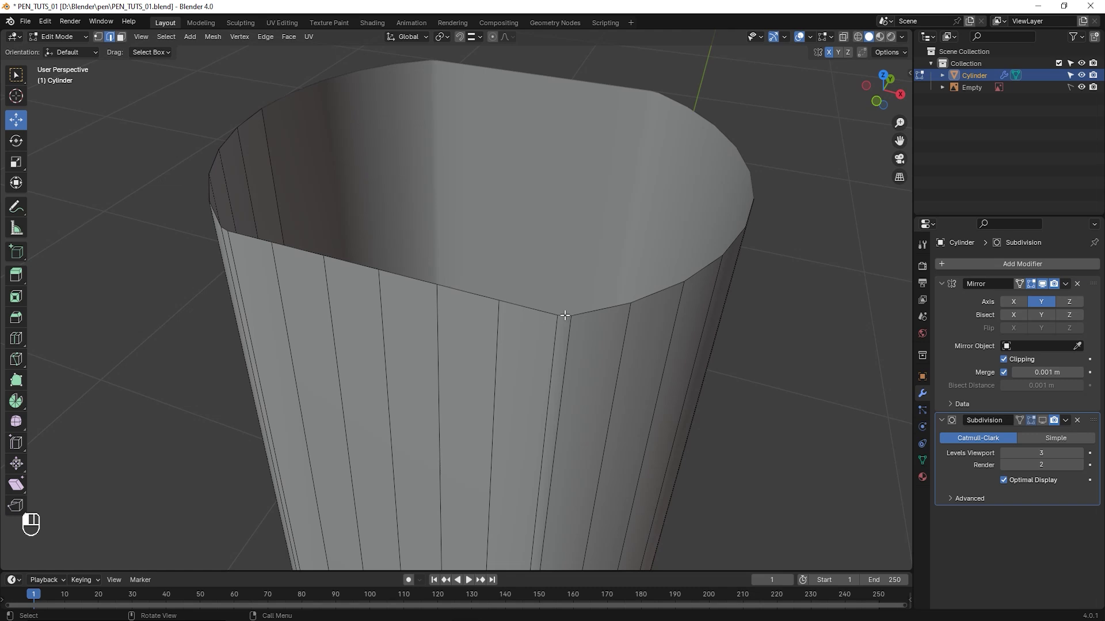
left_click(565, 315)
left_click(528, 309, "shift")
left_click(466, 294, "shift")
left_click(402, 277, "shift")
left_click(362, 278, "shift")
left_click(311, 256, "shift")
middle_click_drag(236, 239, 308, 305)
left_click(211, 284, "shift")
left_click(179, 284, "shift")
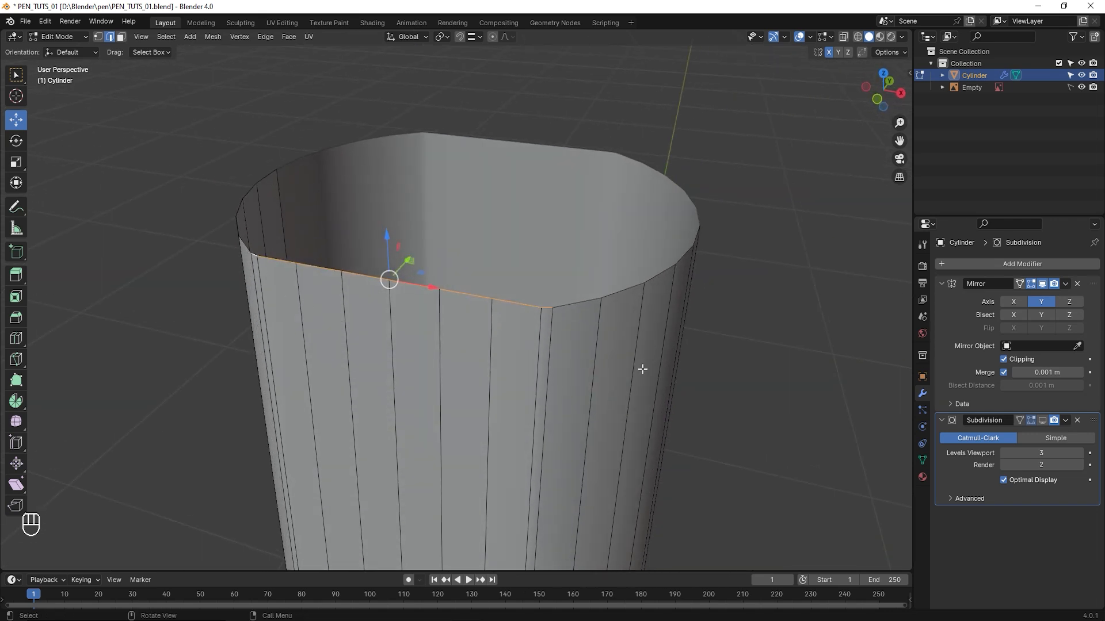
In the right orthographic view, extrude the selected edges inward and up twice, by about 0.0117/0.0110 m and 0.0153/0.0068 m in Y/Z
key("KP_3")
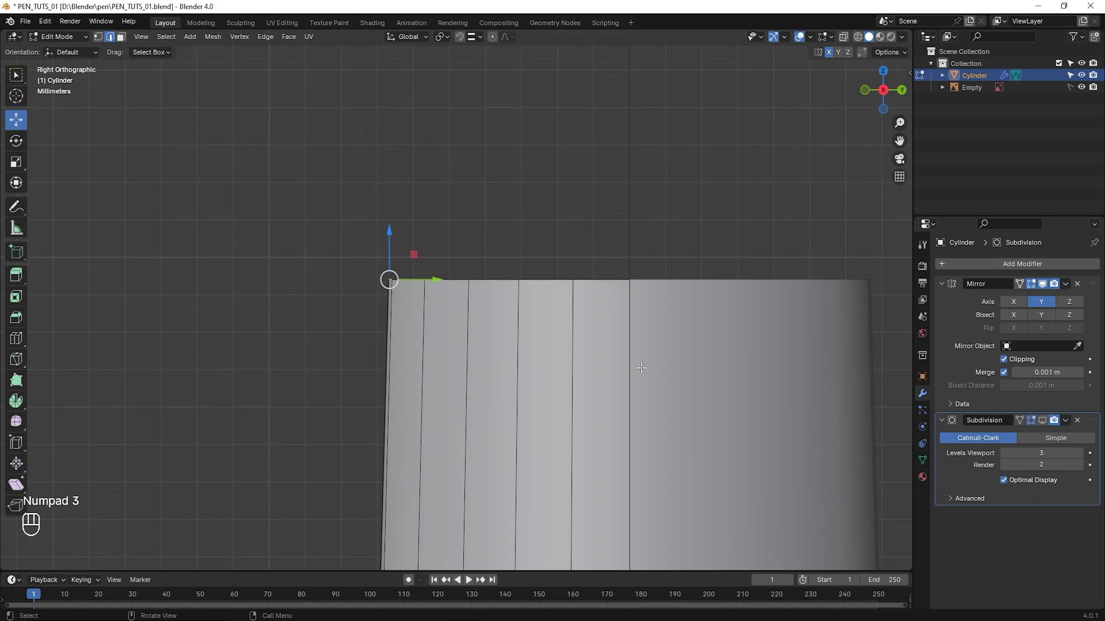
scroll(496, 355, "up", 1)
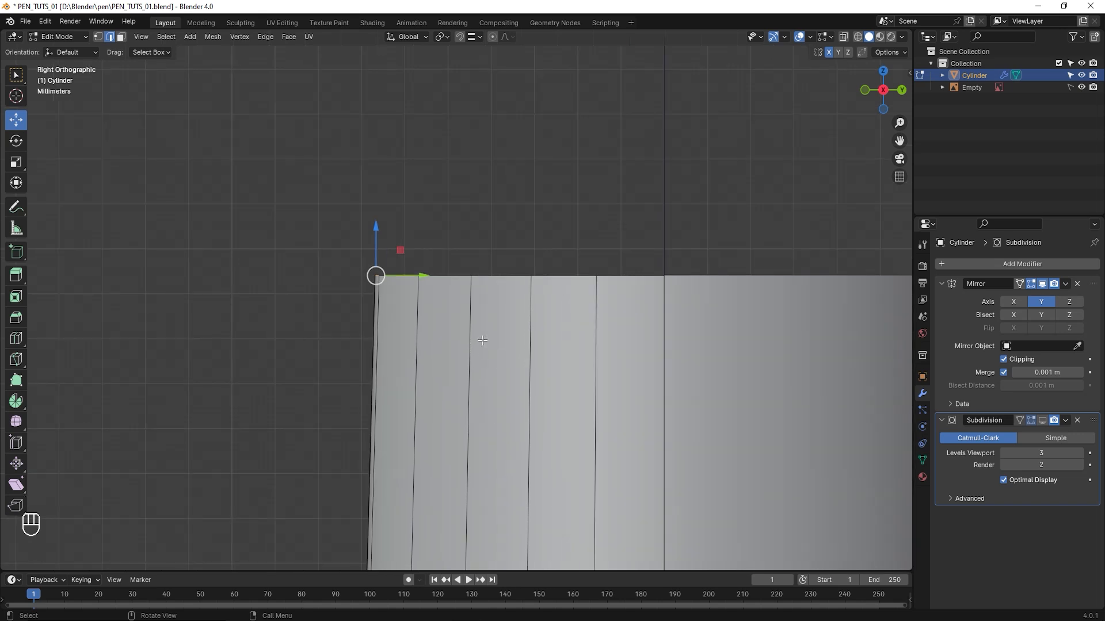
key("e")
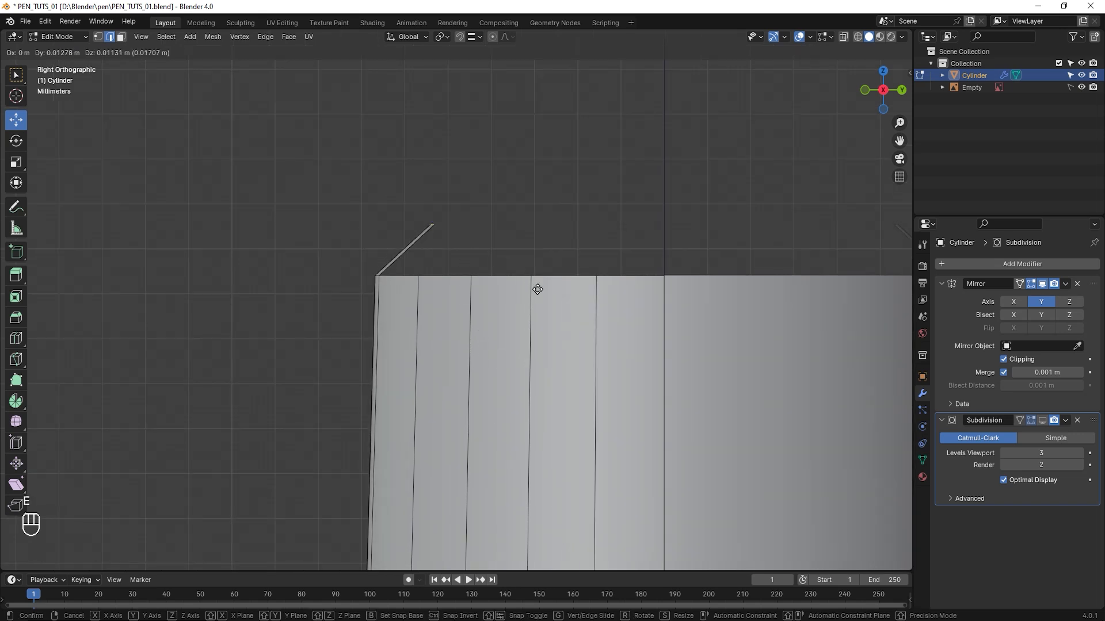
left_click(530, 287)
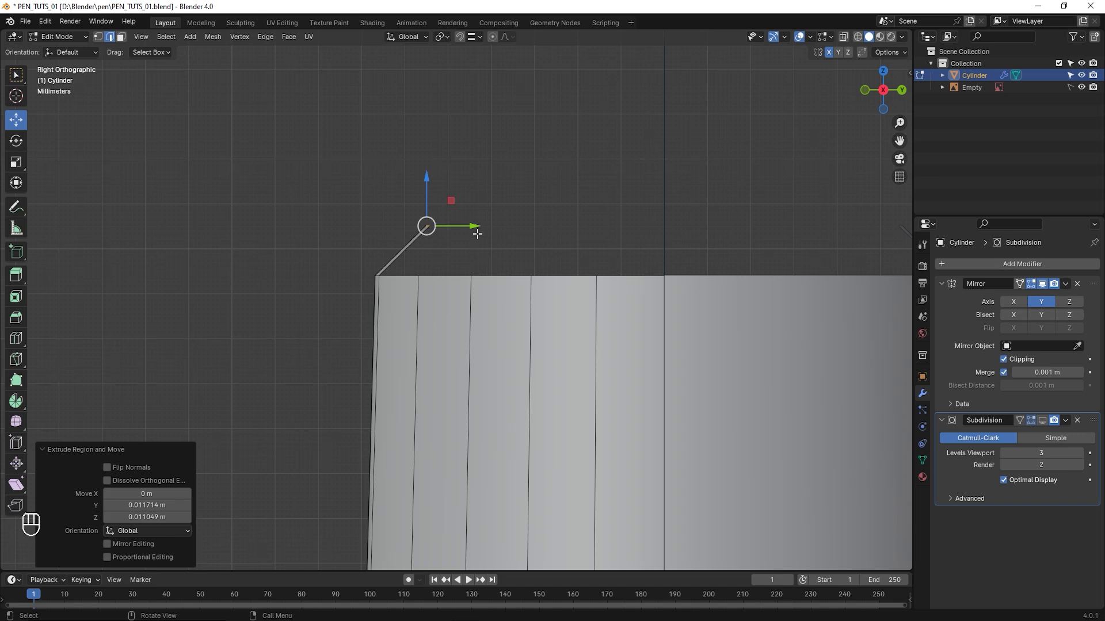
key("e")
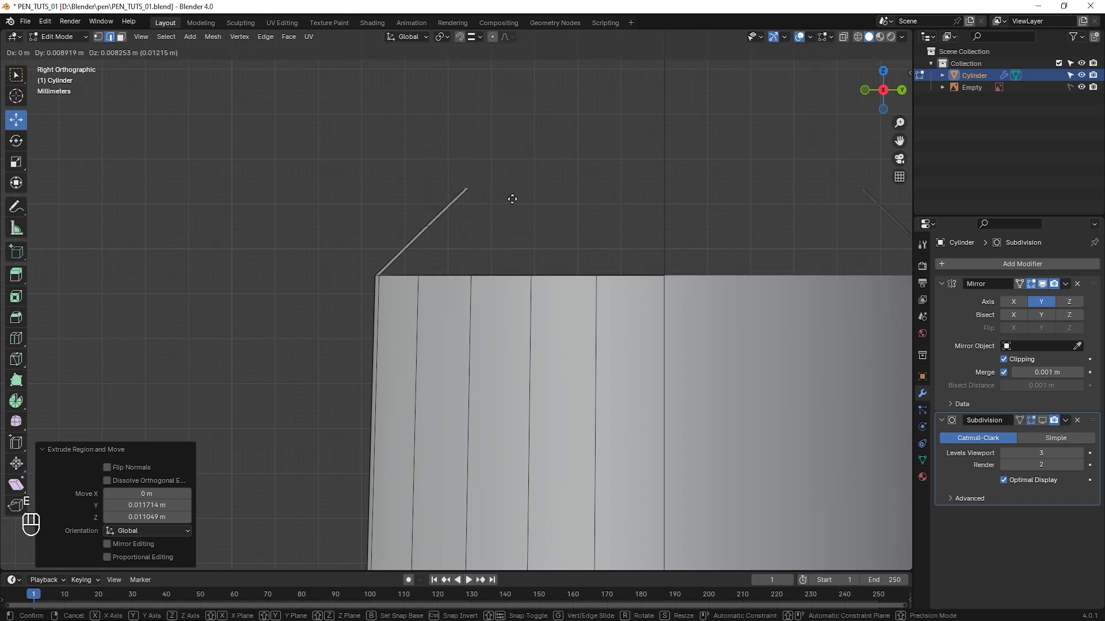
left_click(537, 205)
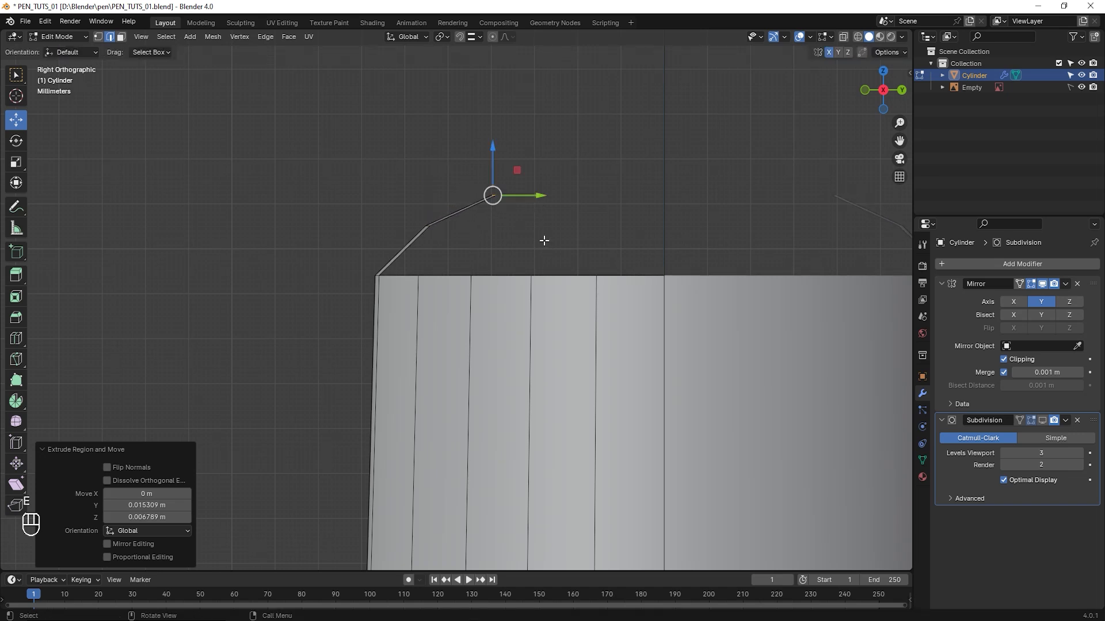
Extrude the edge three more times in Y/Z, about 0.0174/0.0044, 0.0149/0.0020 and 0.0089/0.0003 m, ending the dome at the mirror plane
key("e")
left_click(619, 221)
key("e")
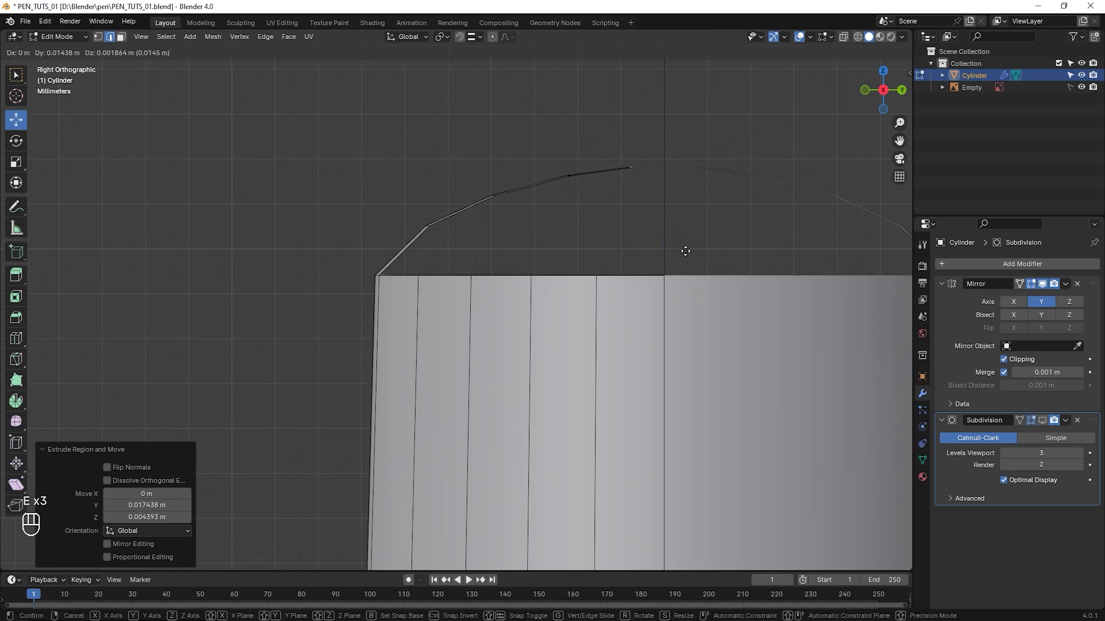
left_click(686, 251)
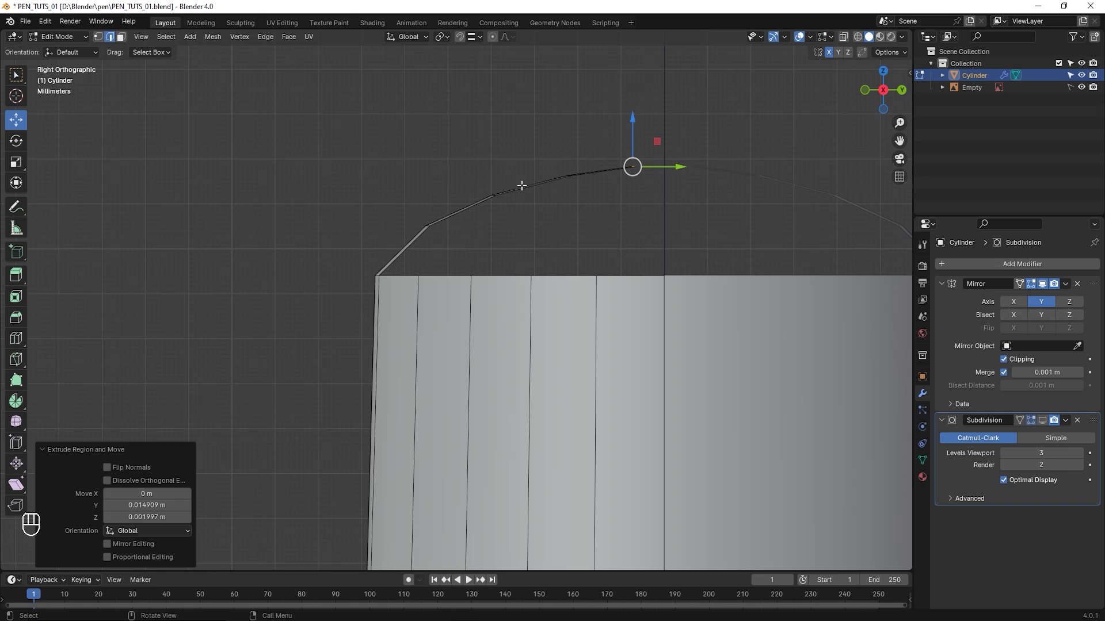
key("e")
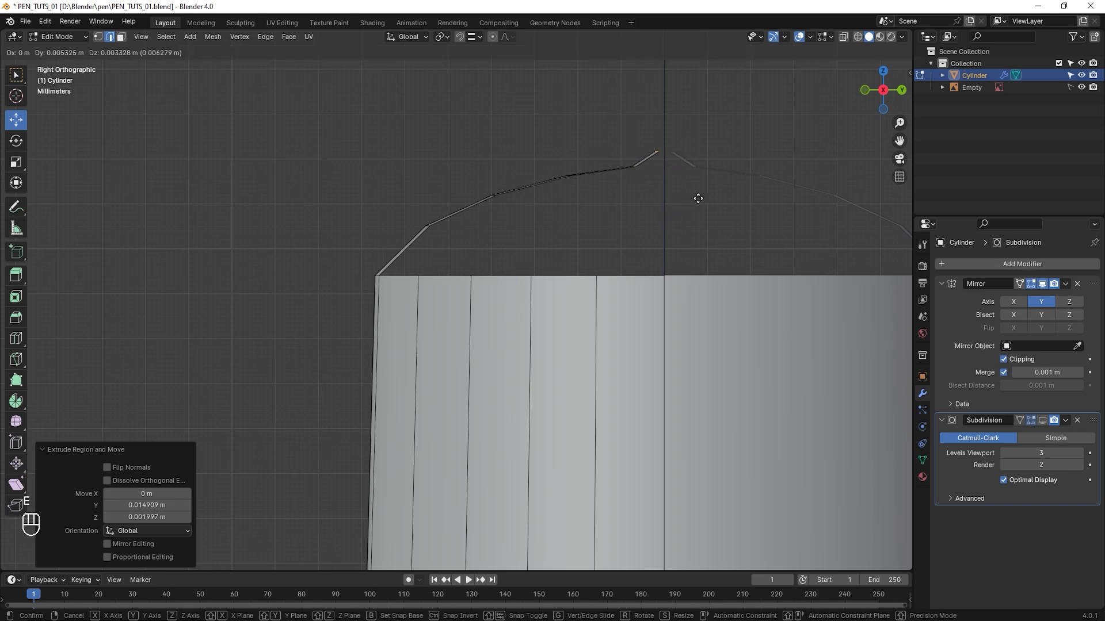
left_click(711, 217)
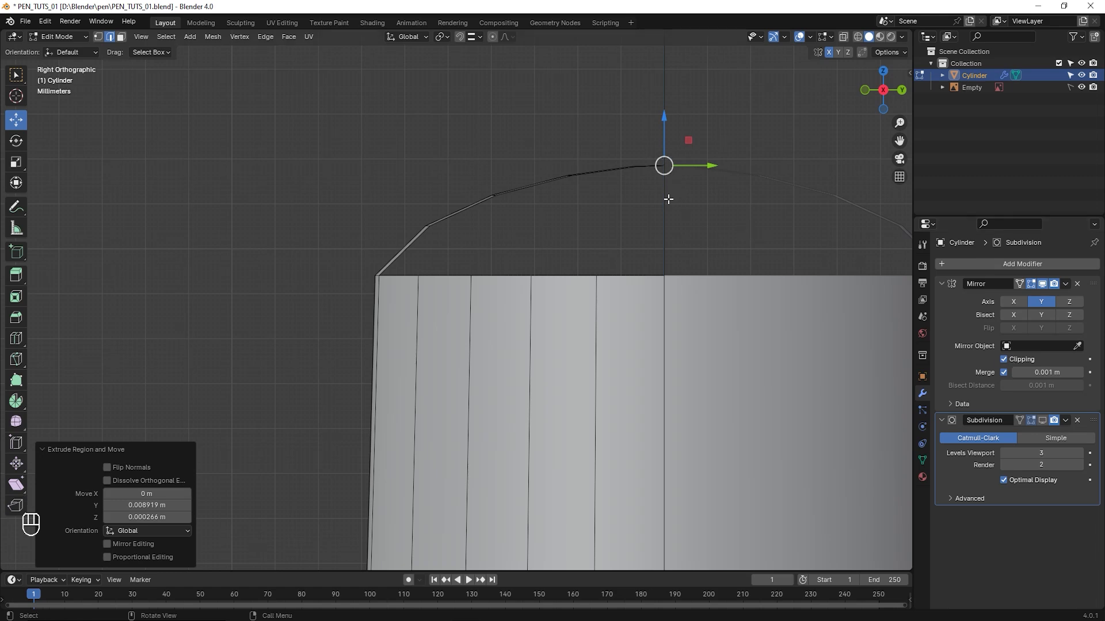
Straighten the dome's edge loop nearest the mirror seam by scaling it to 0 along Y
middle_click_drag(648, 221, 554, 348)
scroll(593, 318, "up", 2)
middle_click_drag(627, 289, 548, 303)
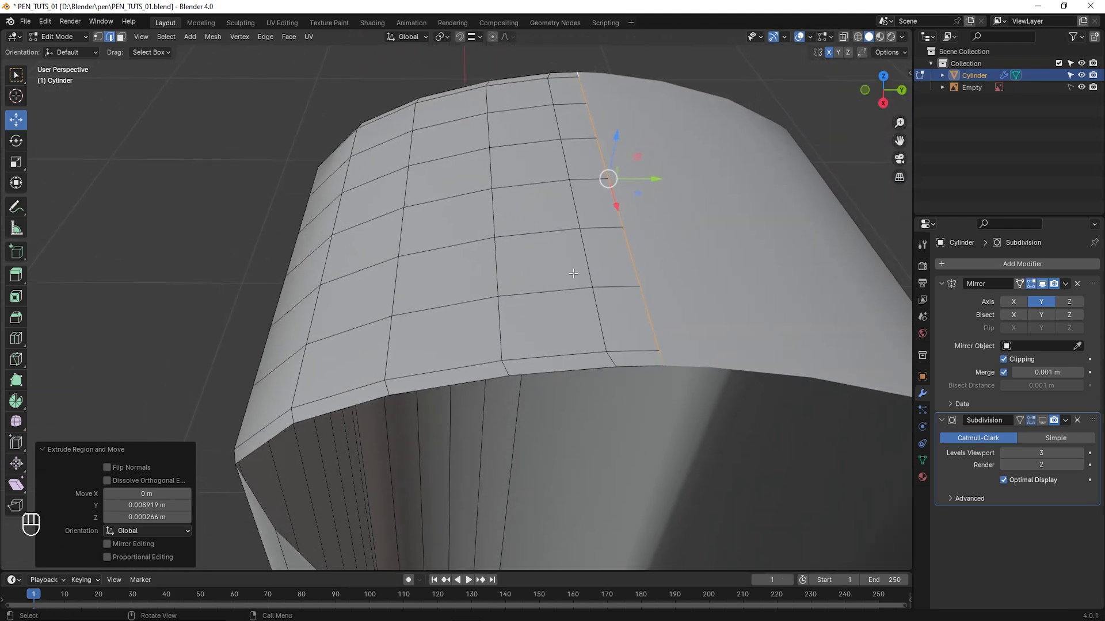
left_click(584, 255, "alt")
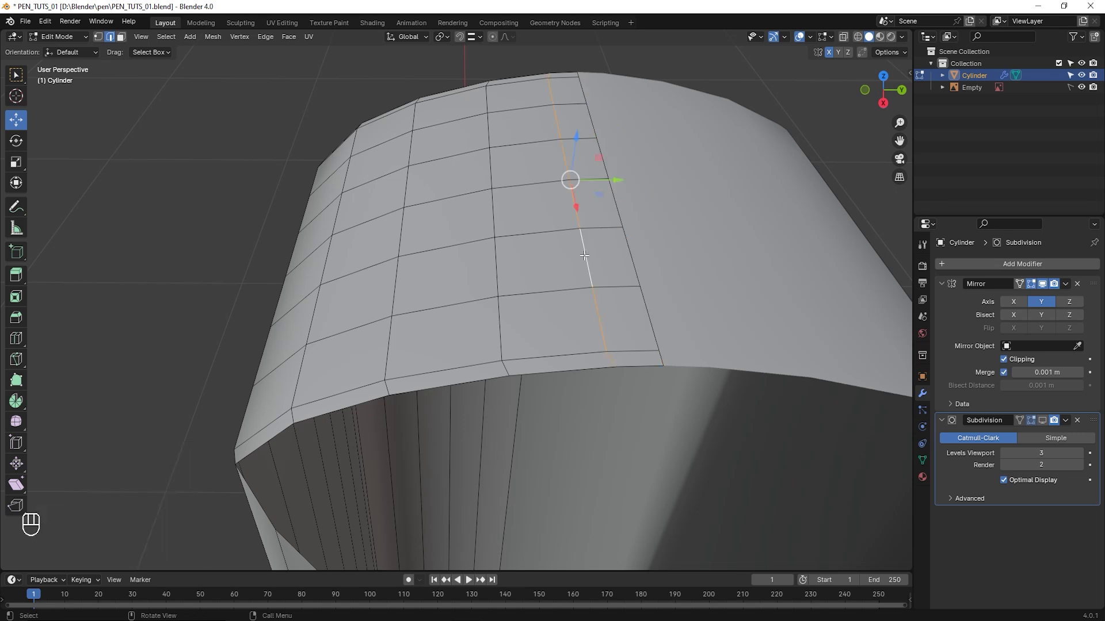
key("s")
key("y")
key("KP_0")
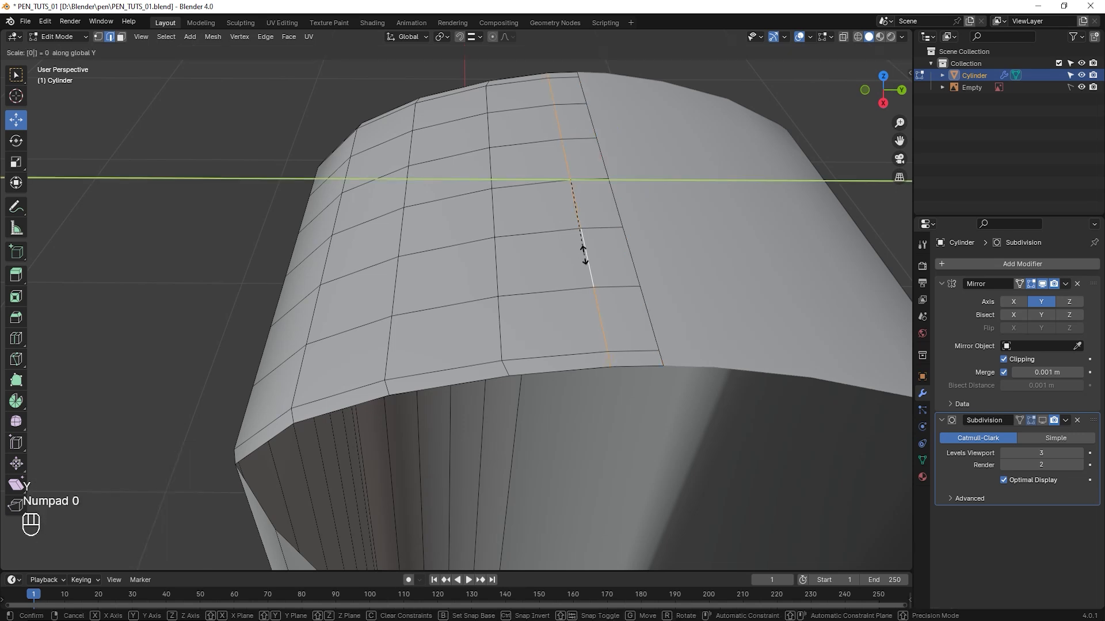
key("KP_Enter")
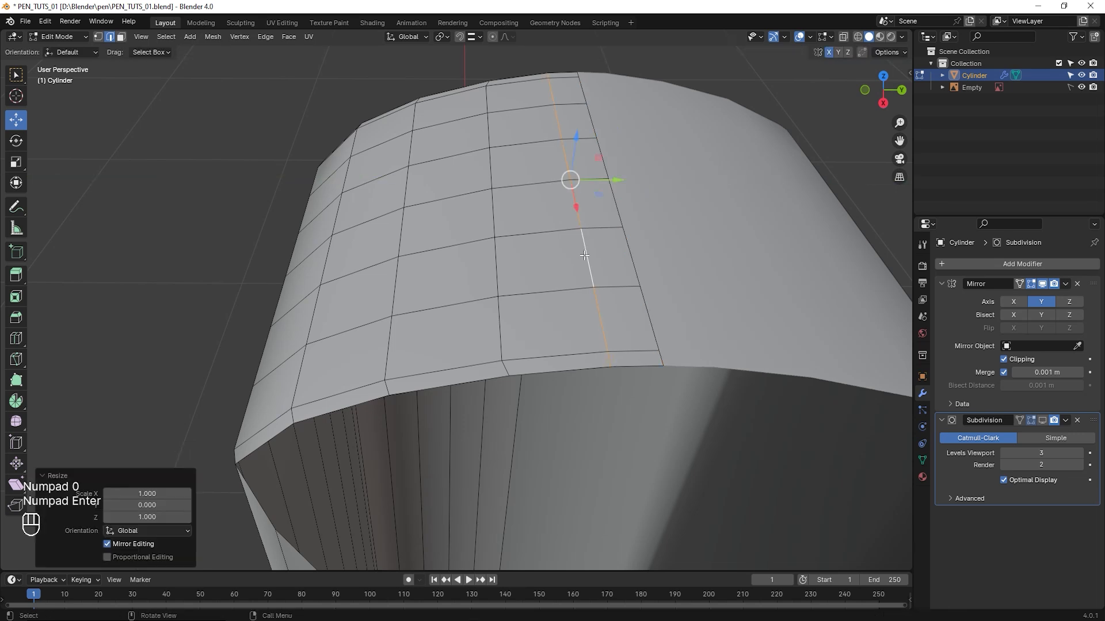
Flatten the dome's second edge loop from the mirror seam with a Y scale of 0
left_click(496, 271, "alt")
key("s")
key("y")
key("KP_0")
left_click(385, 325)
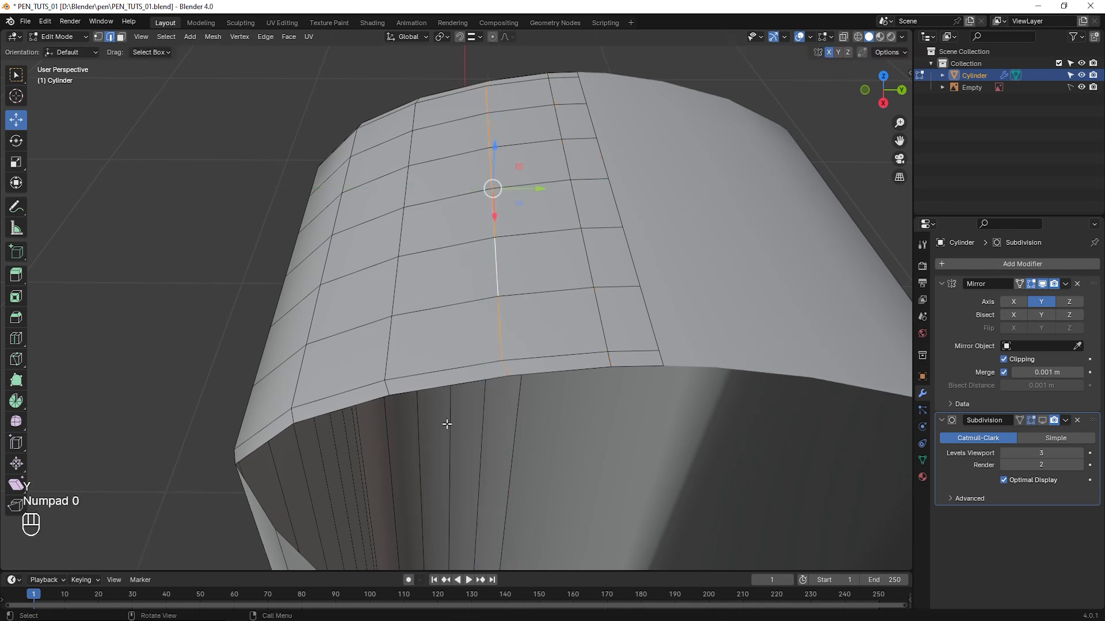
key("s")
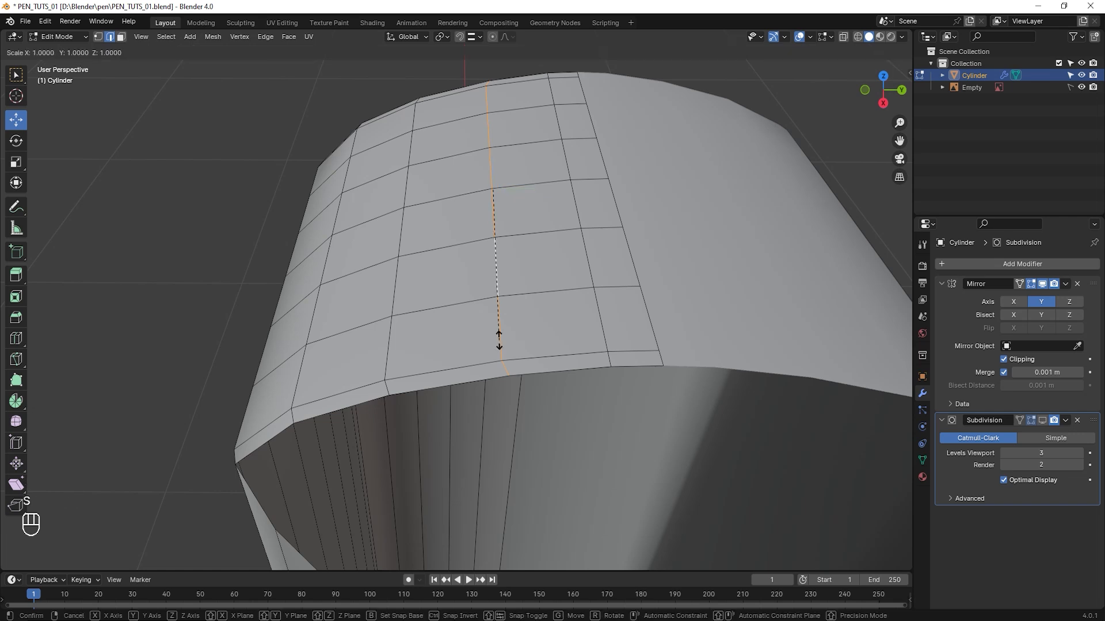
key("y")
key("KP_0")
key("KP_Enter")
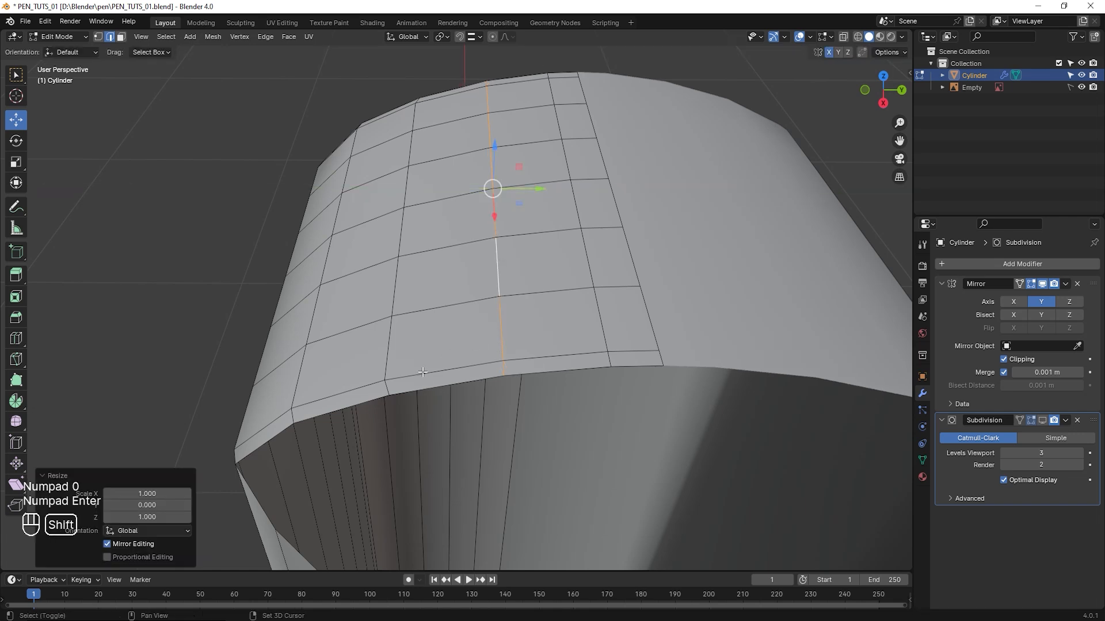
Scale the third edge loop from the mirror seam to 0 along Y to straighten it
middle_click_drag(498, 339, 536, 328, "shift")
middle_click_drag(437, 378, 448, 377)
left_click(441, 238, "alt")
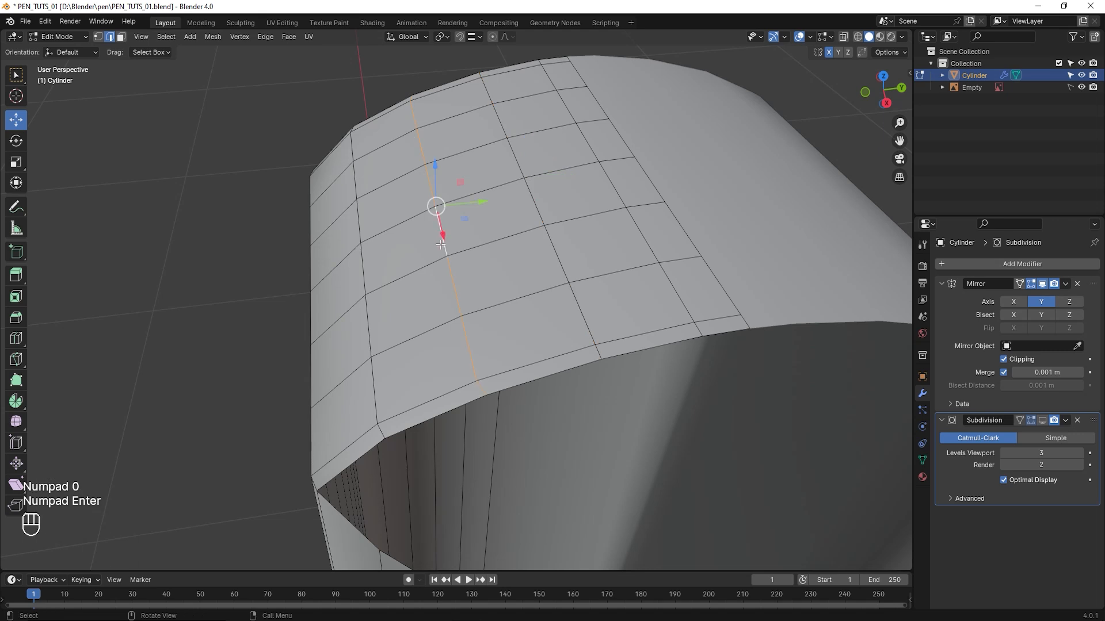
key("s")
key("y")
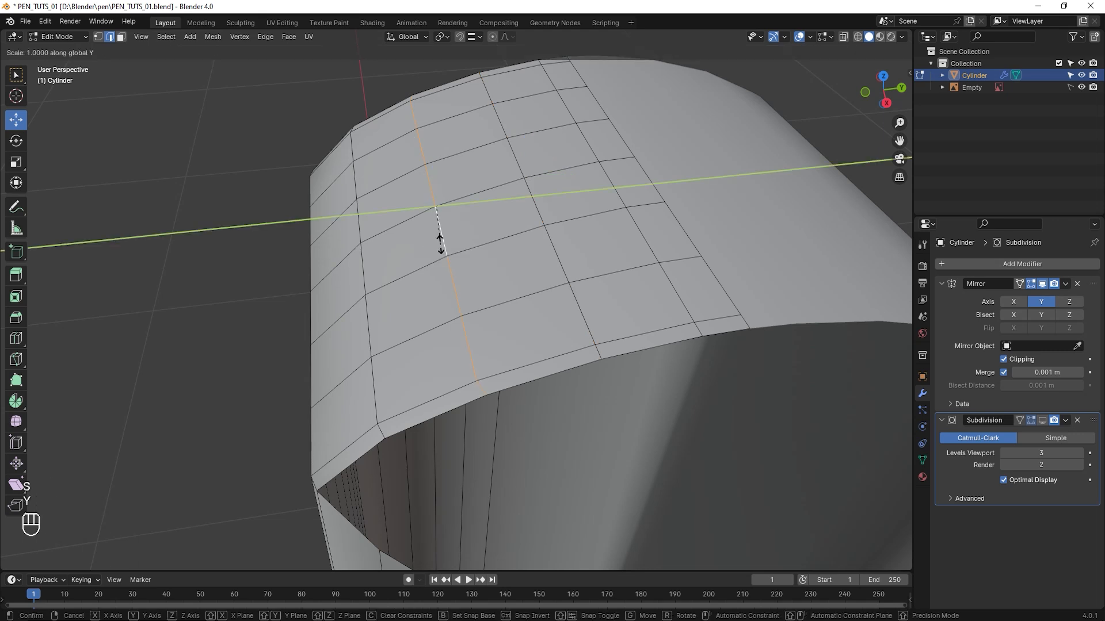
key("KP_0")
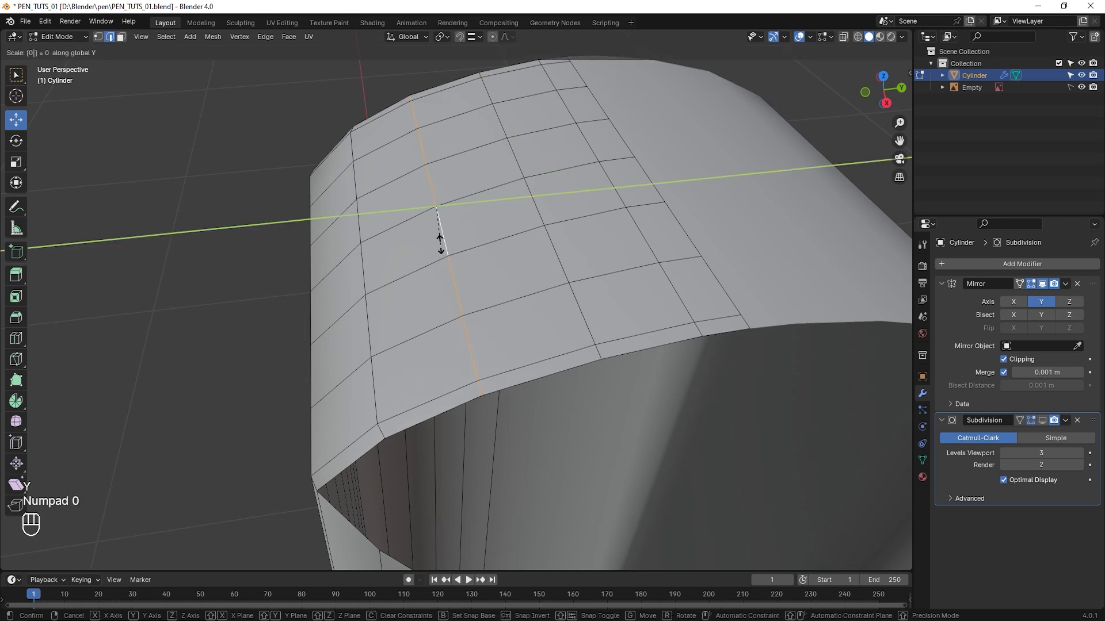
key("KP_Enter")
Straighten the dome's lowest edge loop, just above the flat side's rim, by scaling it to 0 along Y
middle_click_drag(386, 309, 413, 372)
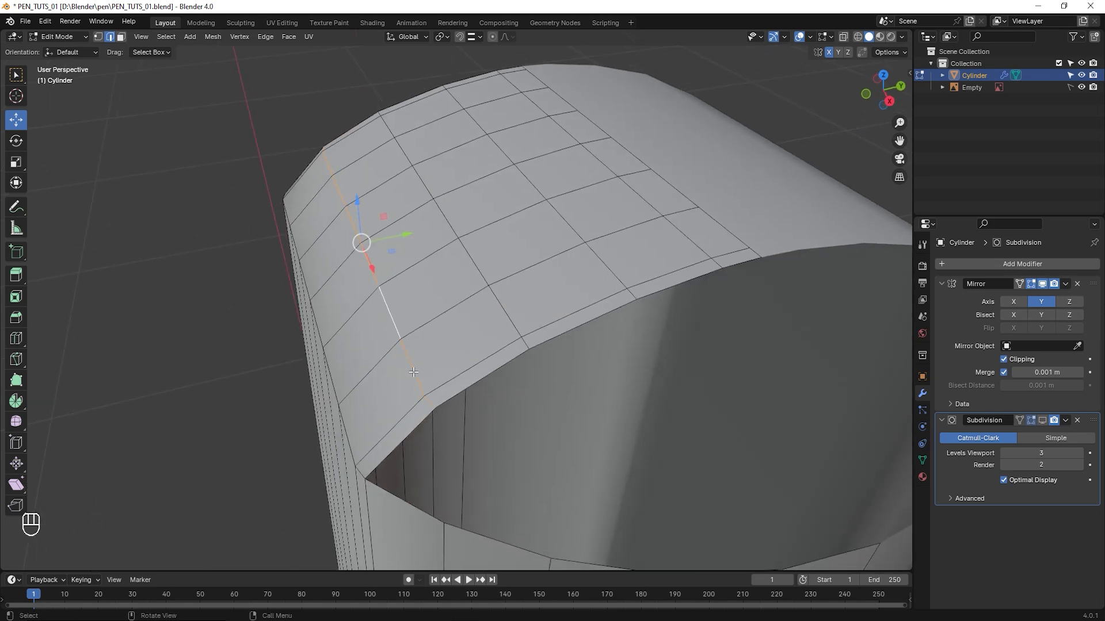
key("s")
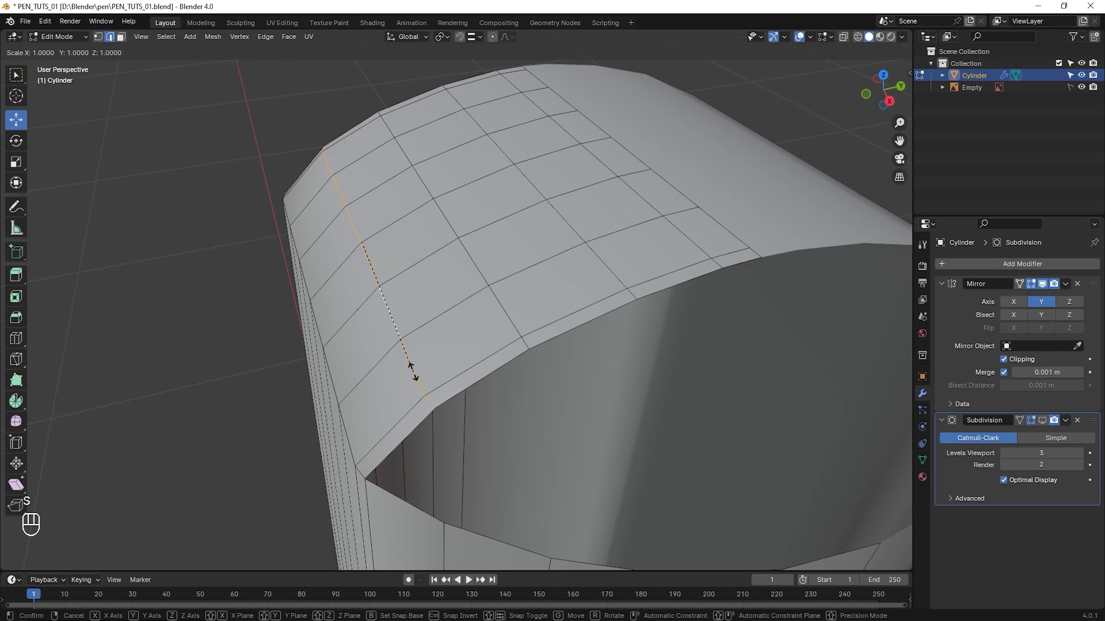
key("y")
key("KP_0")
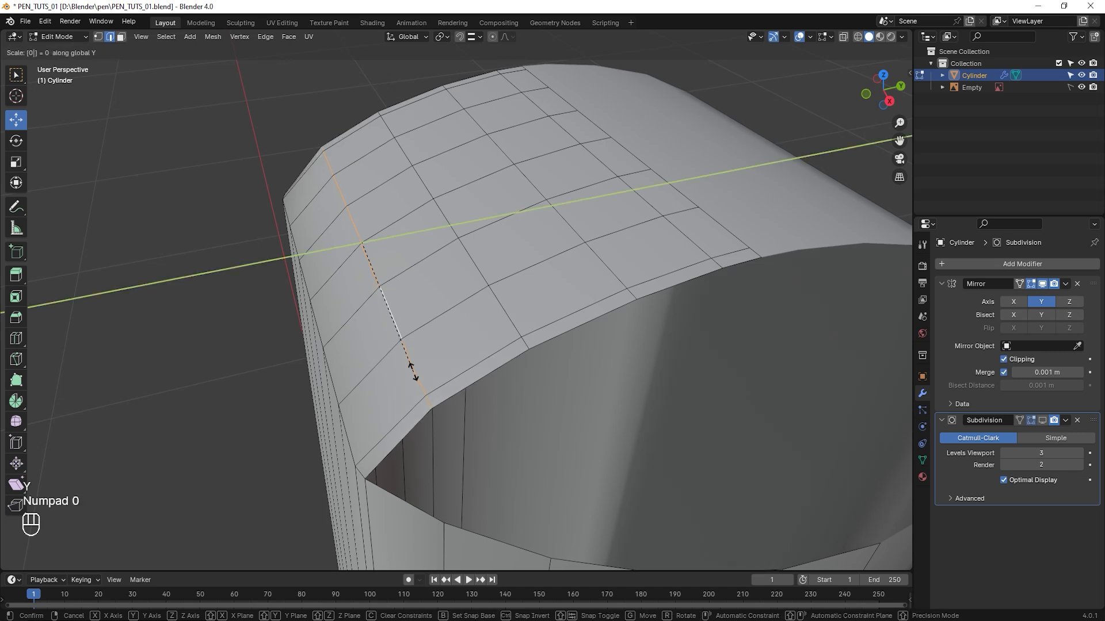
key("KP_Enter")
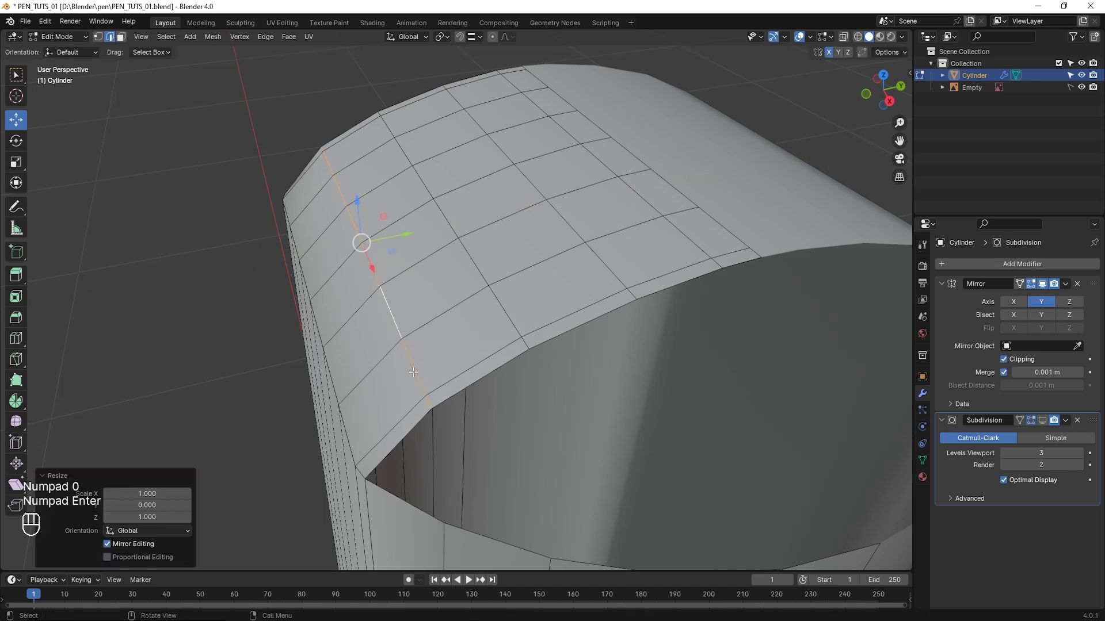
Edge-slide the dome's lowest loop toward the flat side's rim by a factor of about -0.17
middle_click_drag(413, 372, 555, 277)
middle_click_drag(565, 415, 537, 361, "shift")
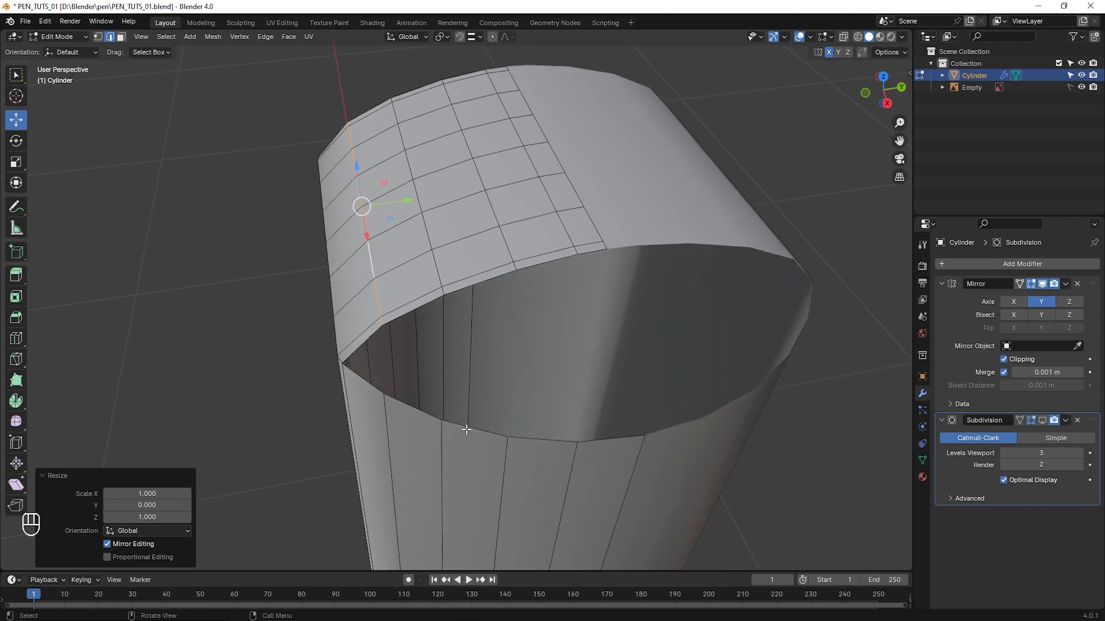
middle_click_drag(422, 261, 510, 343)
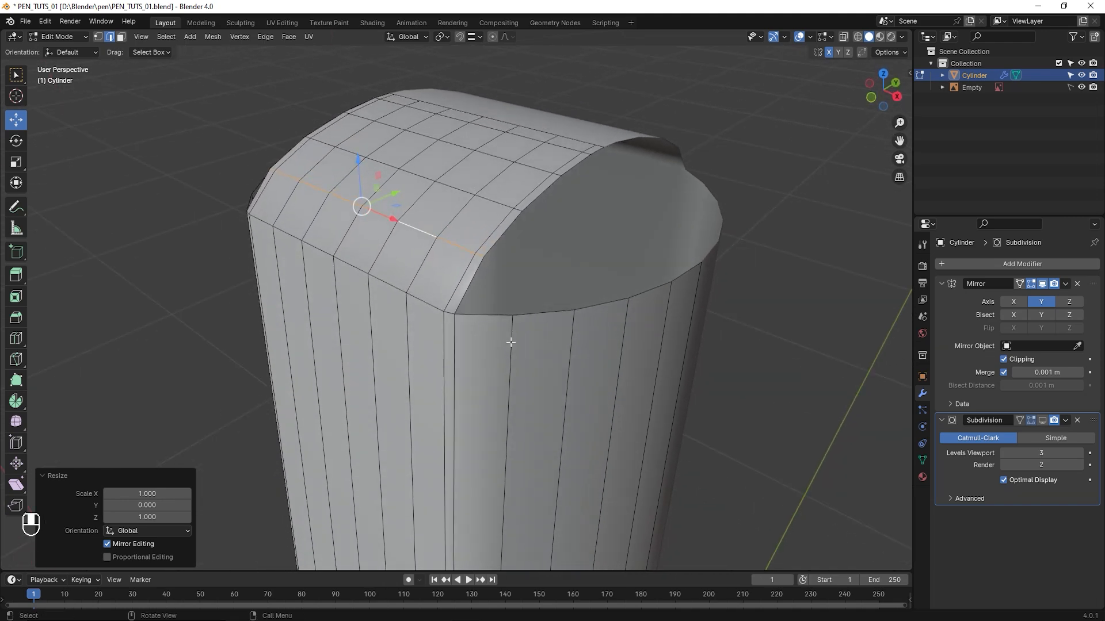
scroll(511, 342, "up", 1)
middle_click_drag(459, 229, 461, 260, "shift")
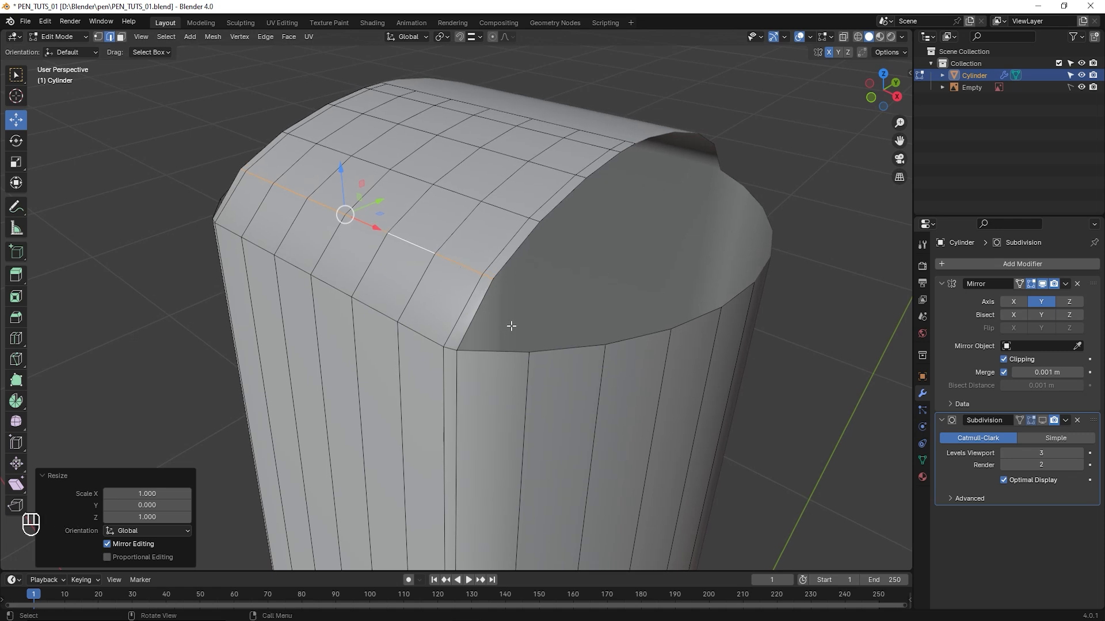
key("g")
key("g")
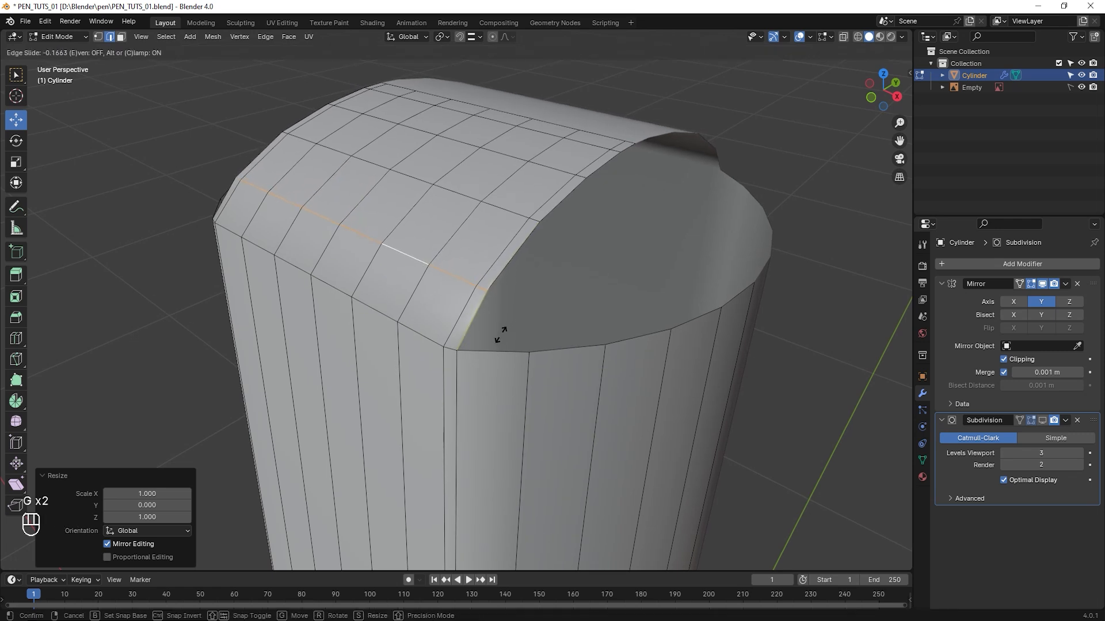
left_click(499, 338)
Edge-slide the dome's second loop above the rim downward by a factor of about -0.20
middle_click_drag(509, 294, 512, 304)
left_click(499, 215, "alt")
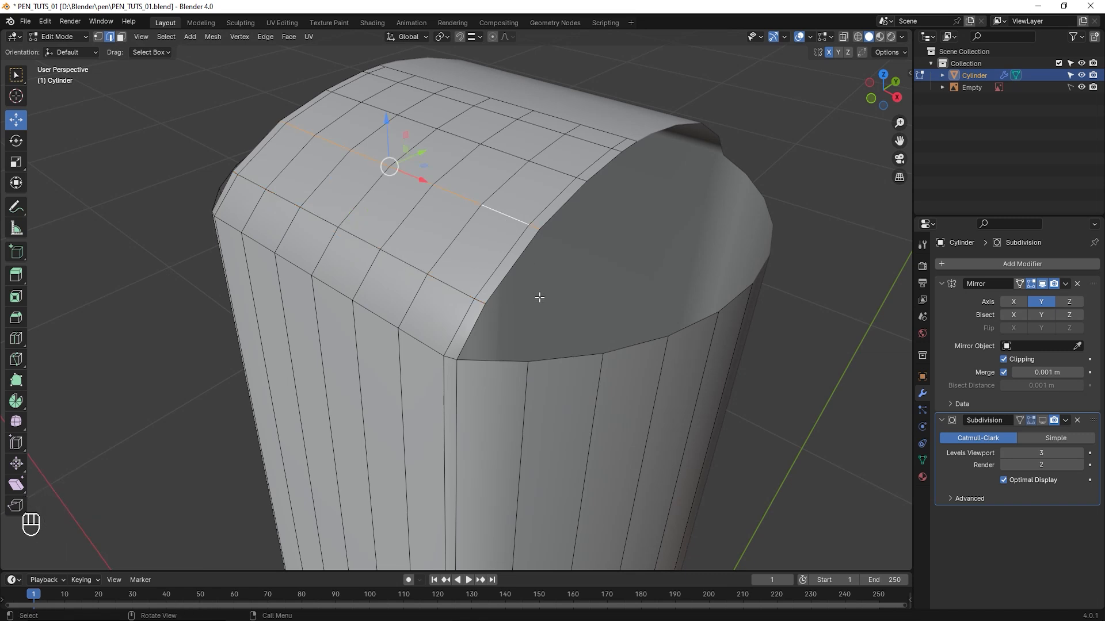
key("g")
key("g")
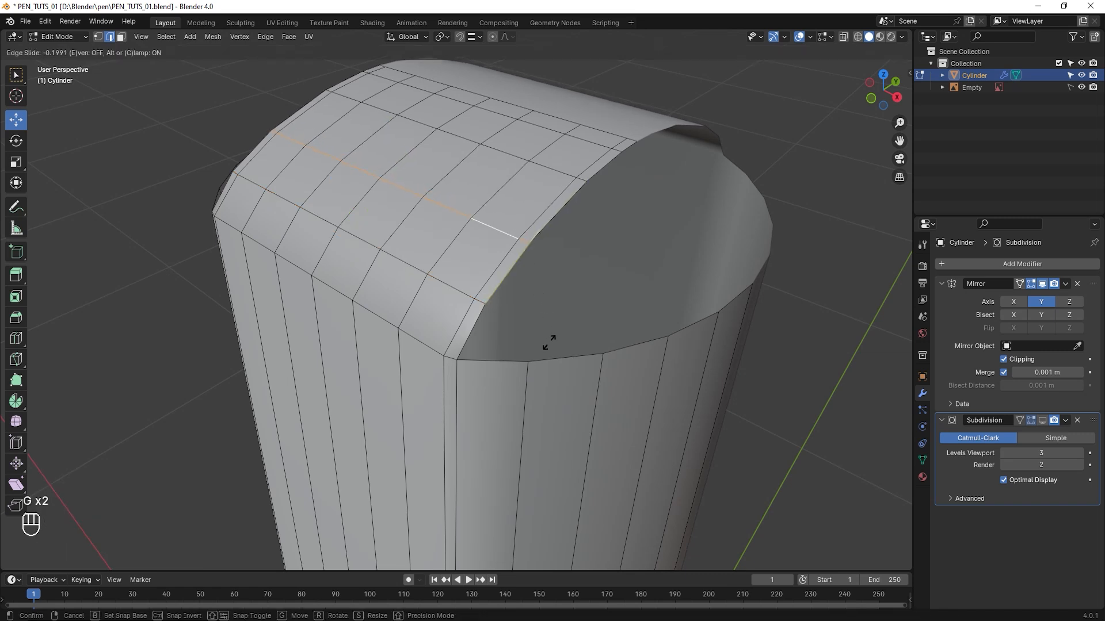
left_click(557, 338)
Edge-slide the dome's third loop above the flat side's rim downward by a factor of about -0.285
middle_click_drag(557, 338, 547, 315)
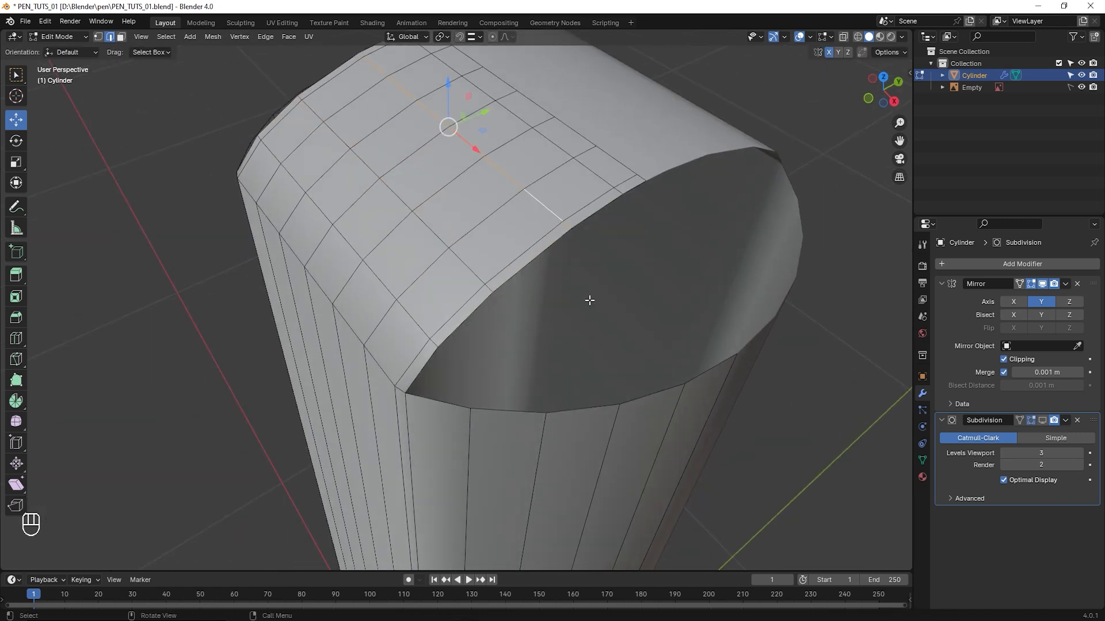
key("g")
key("g")
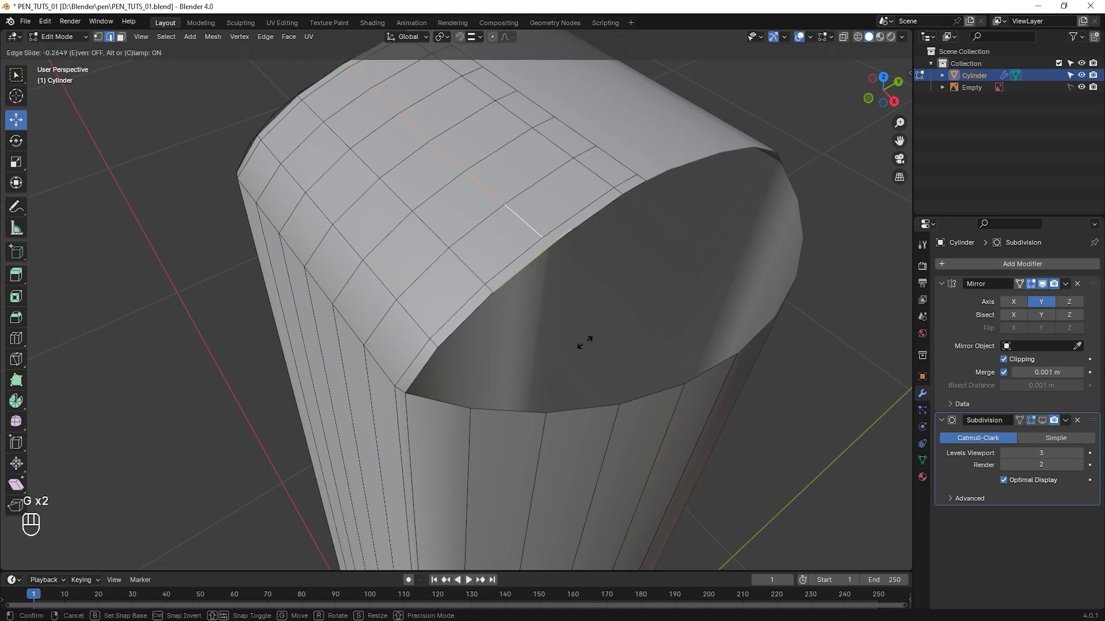
left_click(584, 344)
Edge-slide the dome loop nearest the mirror seam away from the seam by a factor of about -0.323
middle_click_drag(584, 344, 582, 359)
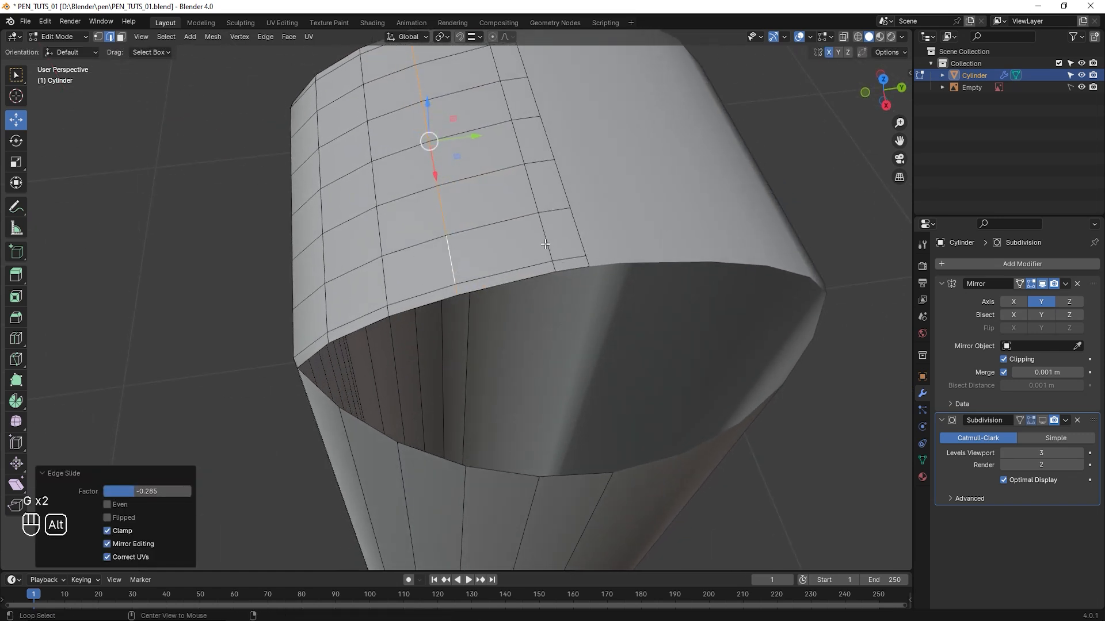
key("g")
key("g")
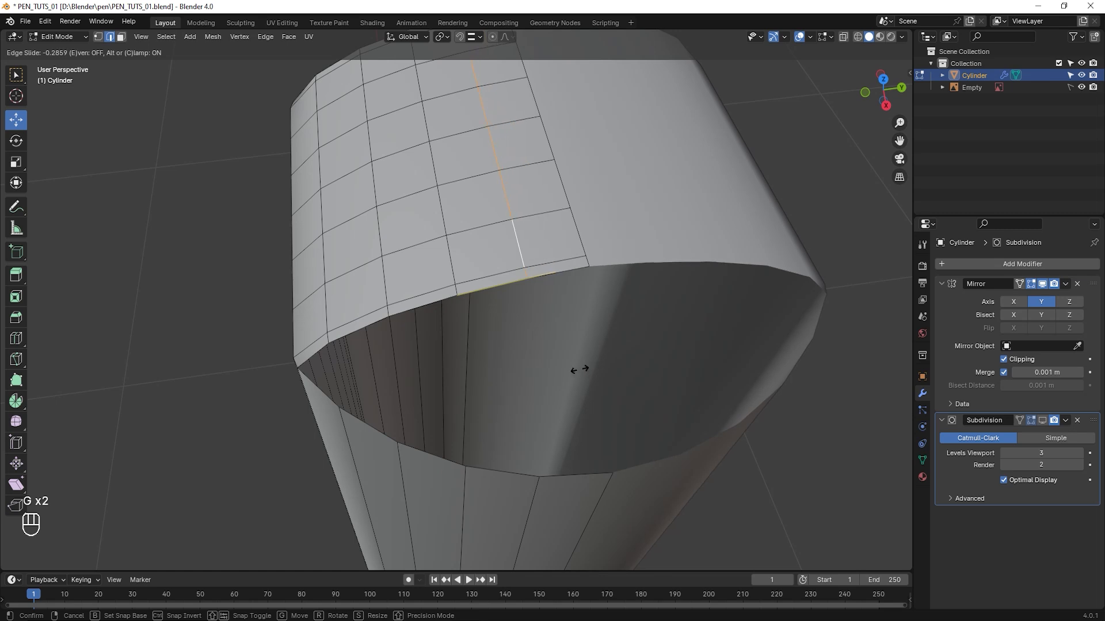
left_click(578, 370)
Fill the two quad gaps nearest the mirror seam between dome edge and body rim on the +X opening
middle_click_drag(578, 370, 670, 326)
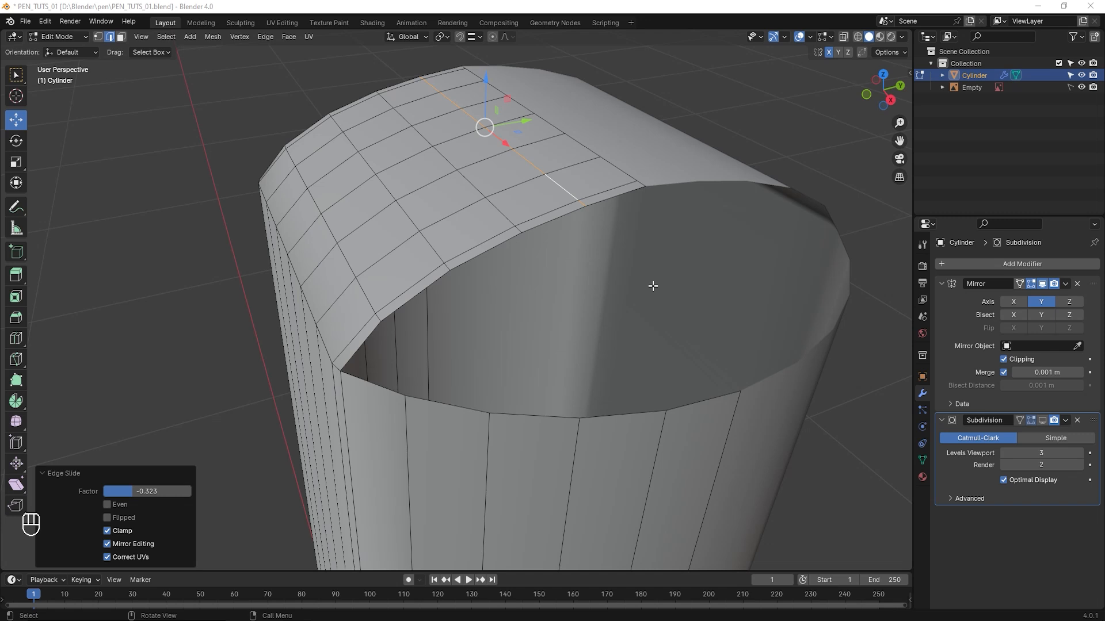
left_click(615, 205)
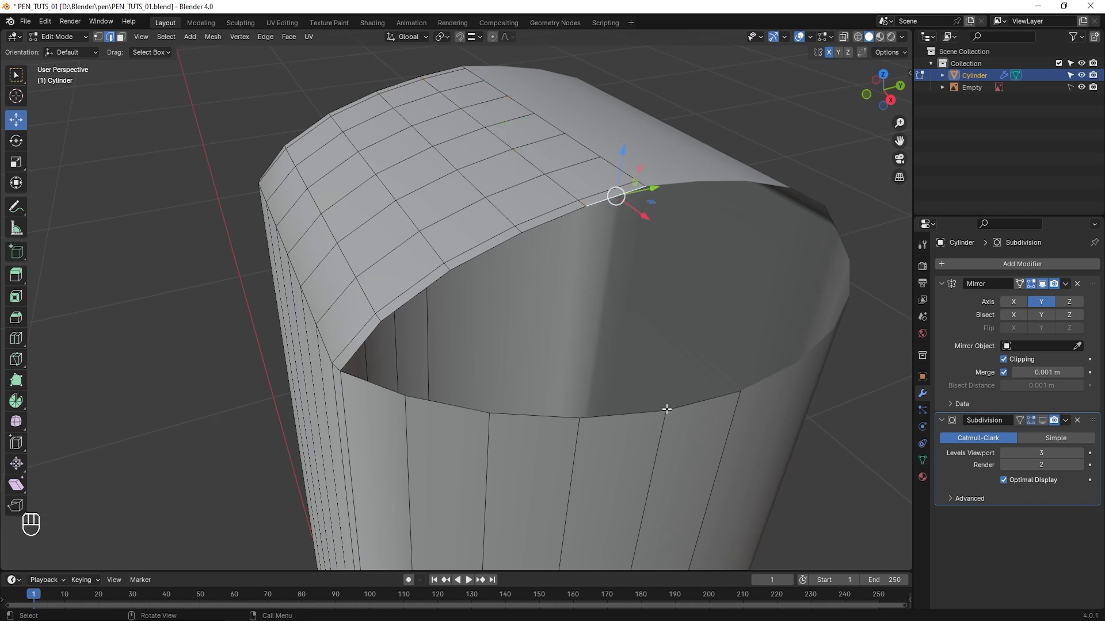
left_click(691, 406, "shift")
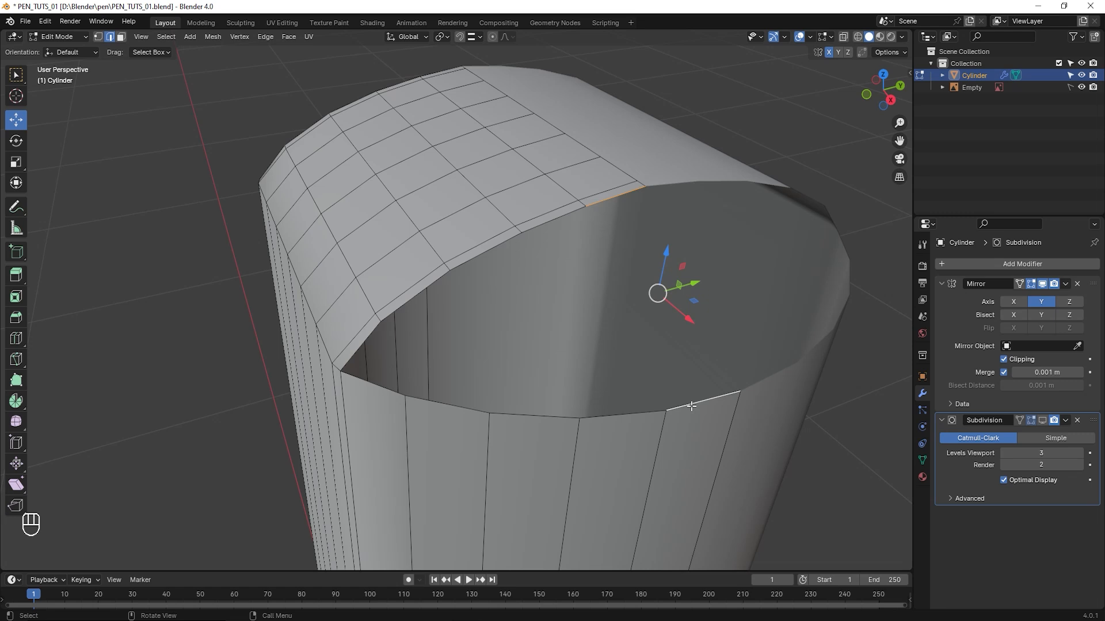
key("f")
left_click(550, 221)
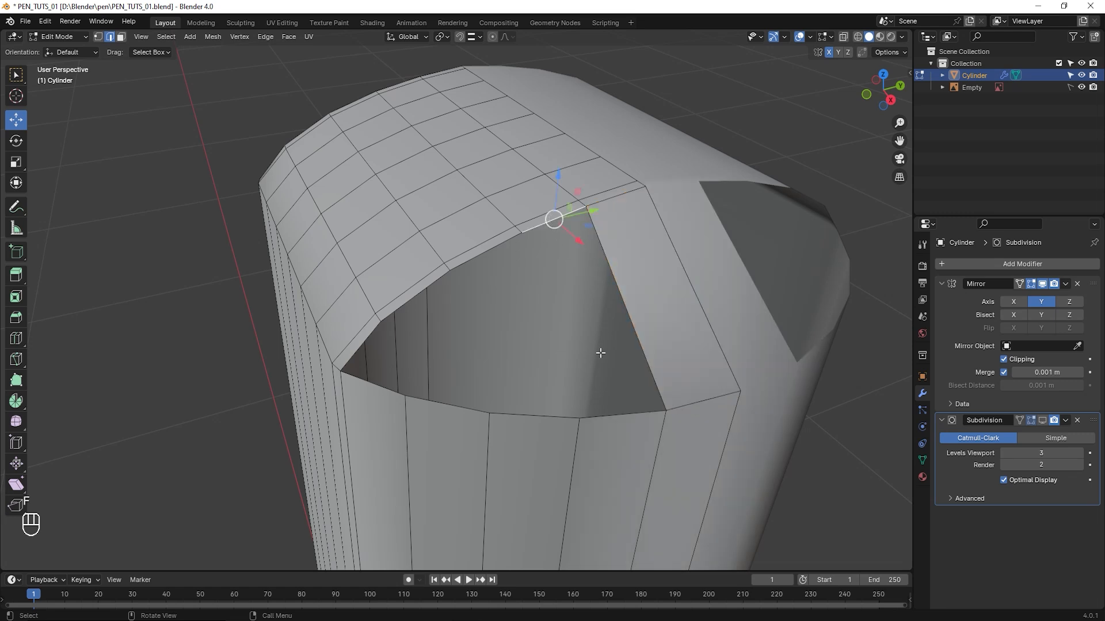
left_click(615, 419, "shift")
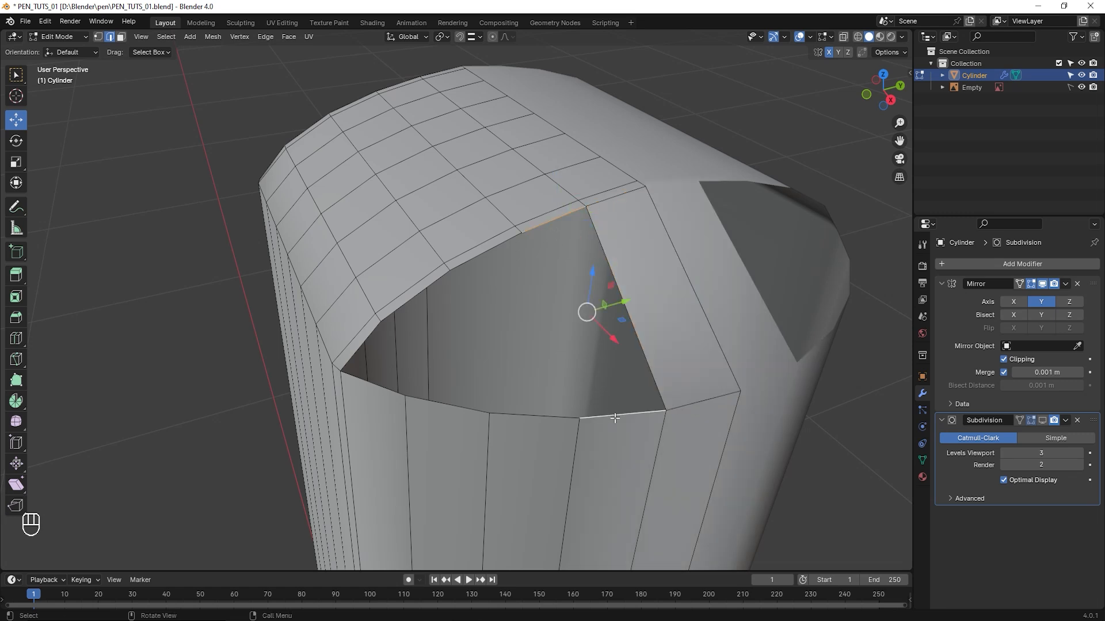
key("f")
Bridge the next two pairs of dome and rim edges with faces toward the +X opening's corner
left_click(486, 260)
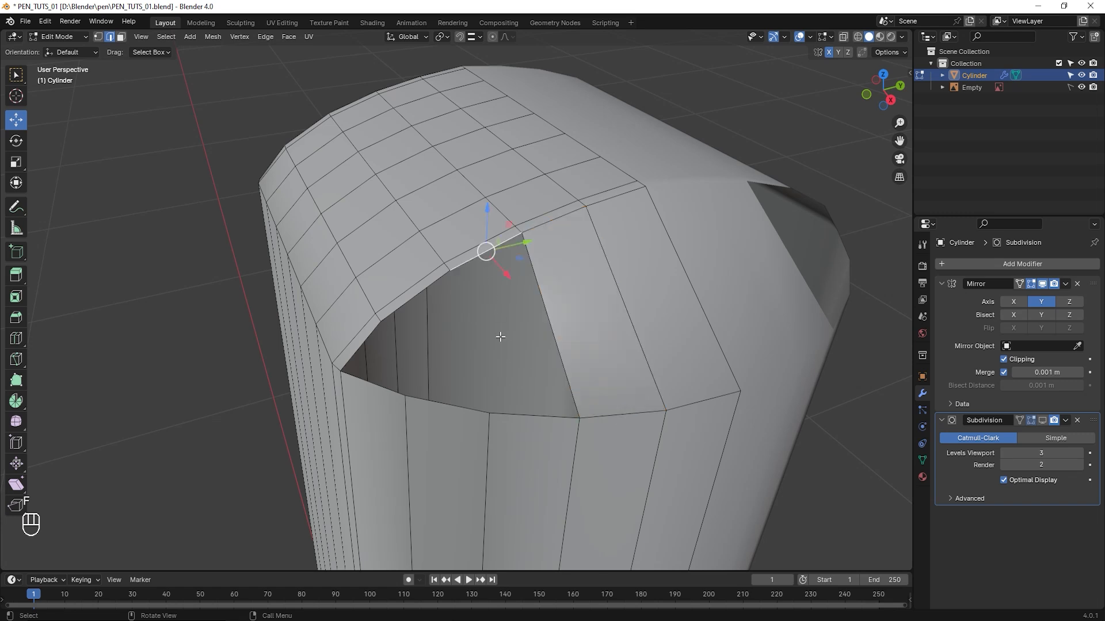
left_click(517, 412, "shift")
key("f")
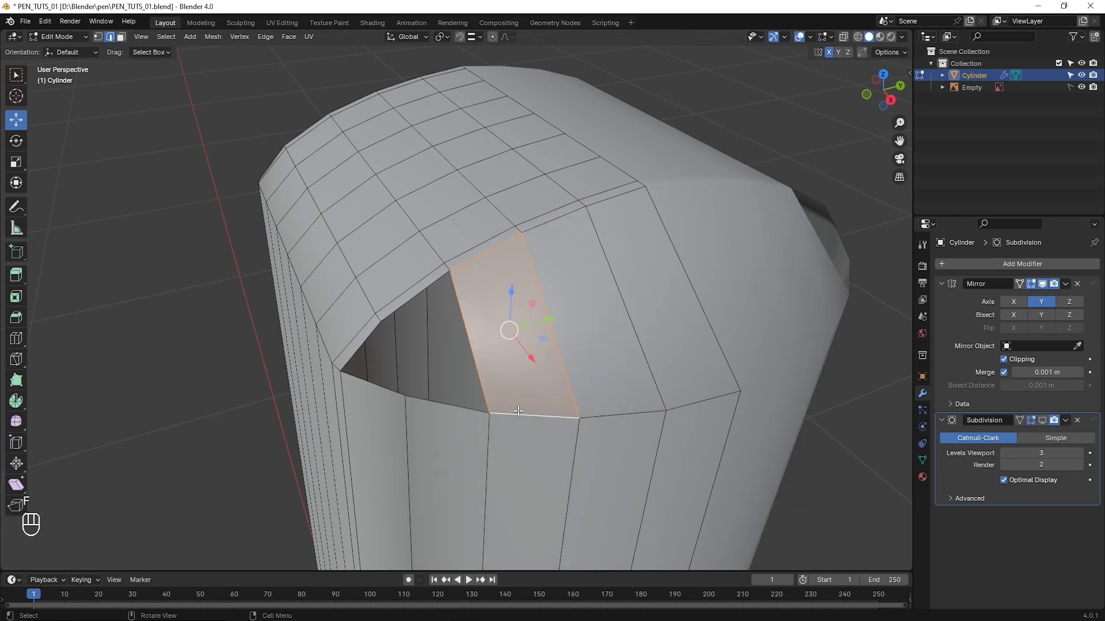
left_click(416, 296)
left_click(441, 405, "shift")
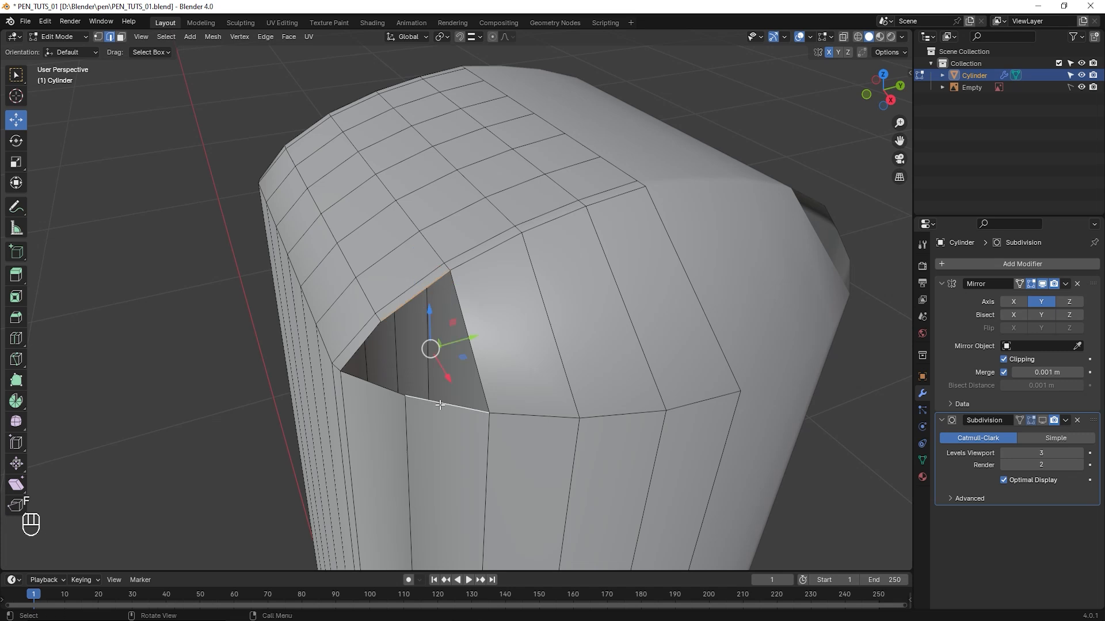
key("f")
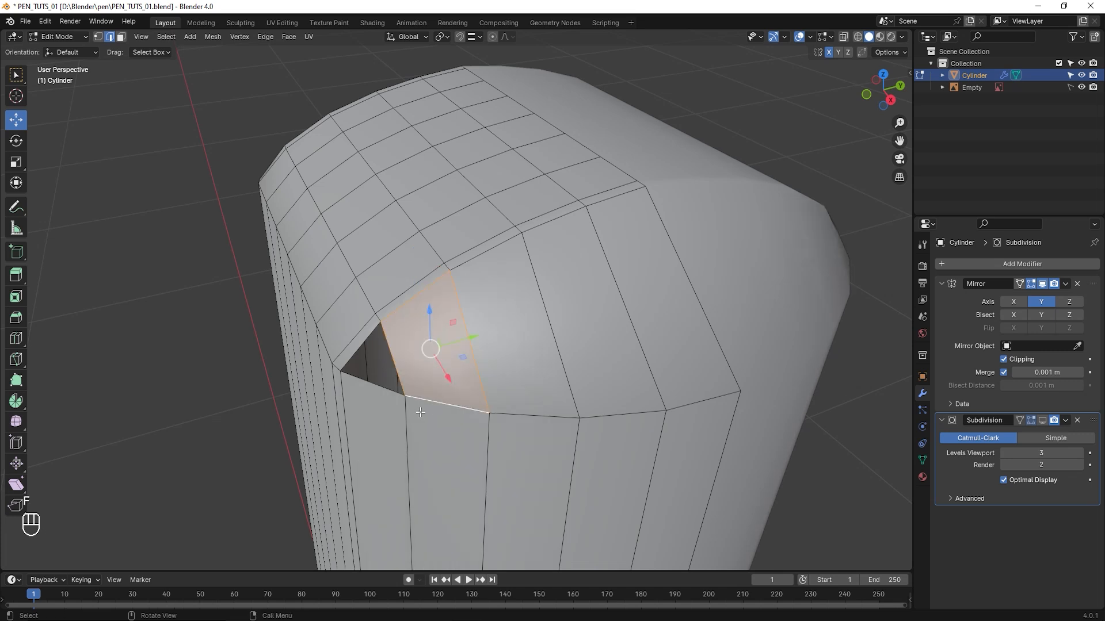
Fill the remaining triangular corner hole on the +X side and enable the Subdivision modifier's viewport display
middle_click_drag(421, 412, 476, 401)
middle_click_drag(419, 431, 465, 393, "shift")
scroll(464, 393, "up", 1)
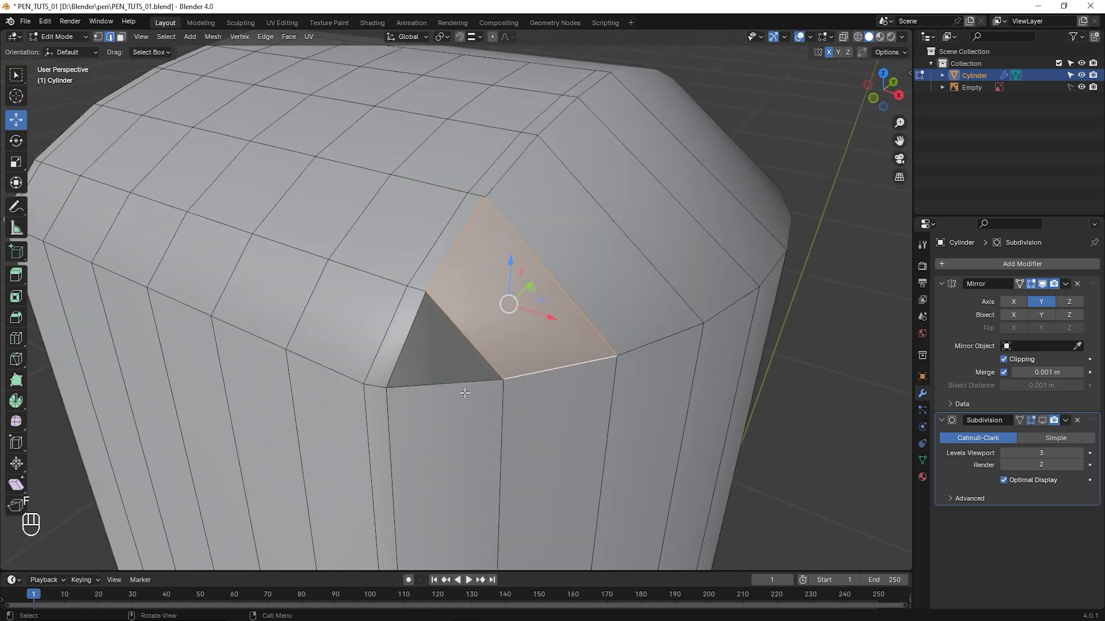
left_click(402, 351, "alt")
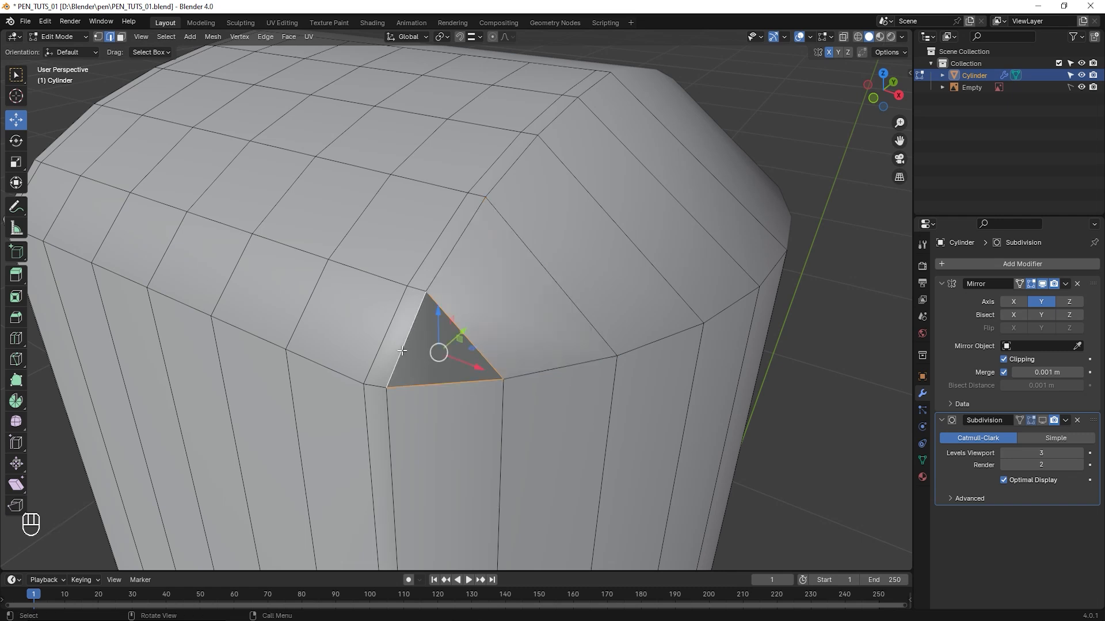
key("f")
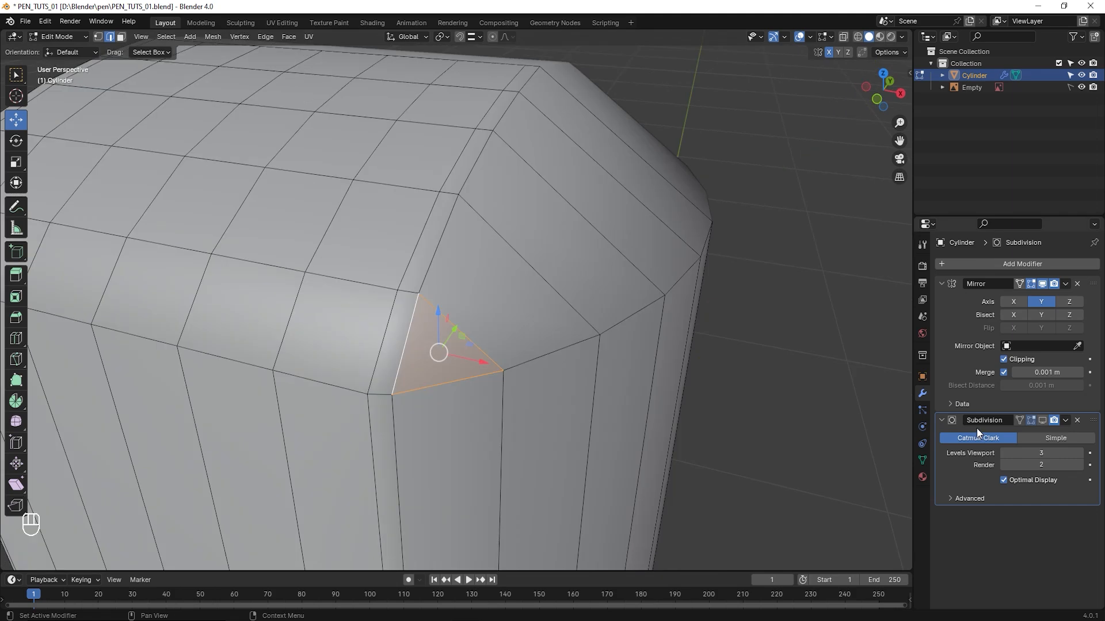
left_click(1042, 420)
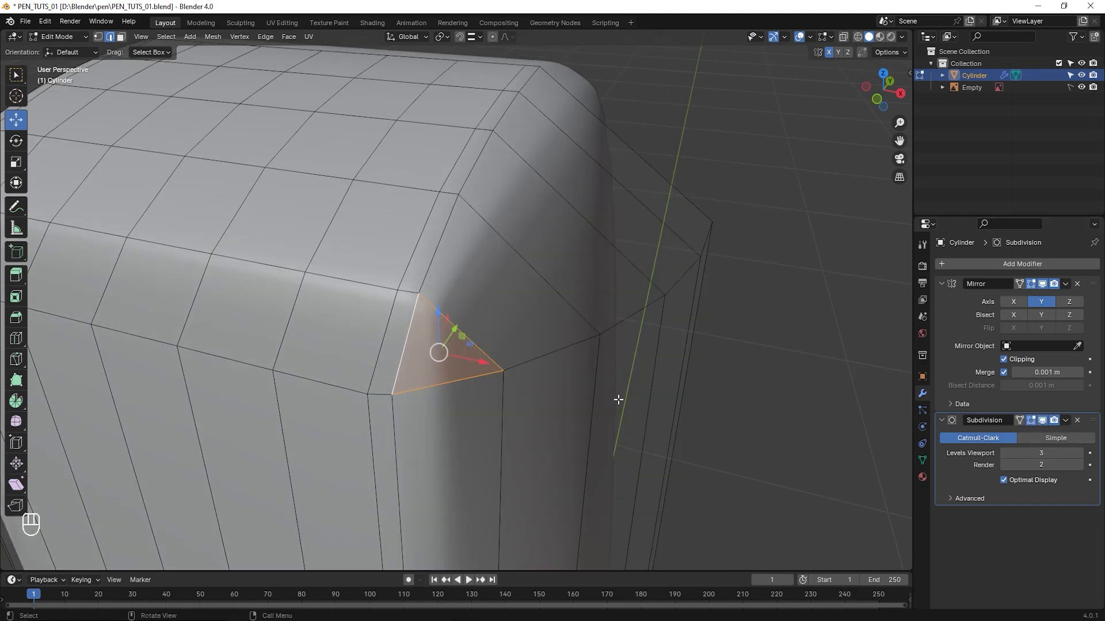
Add one centred loop cut across the newly filled faces on the +X side with a slide factor of 0
middle_click_drag(614, 401, 528, 313)
key("ctrl+r")
left_click(528, 312)
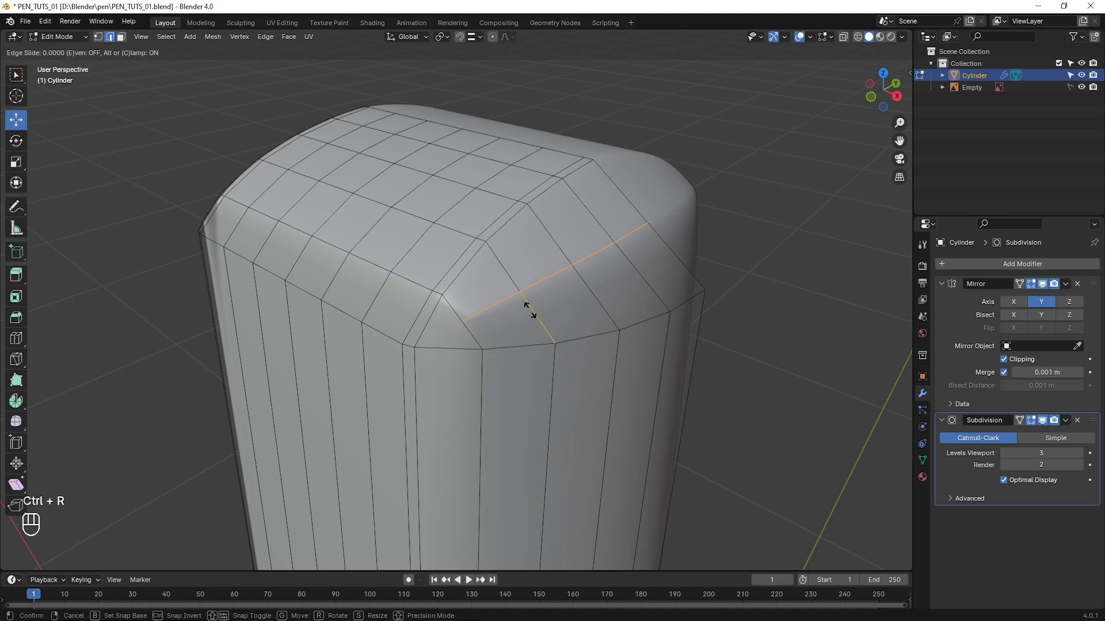
left_click(530, 311)
Fill the two quad gaps nearest the mirror seam between dome edge and body rim on the -X opening
middle_click_drag(529, 313, 431, 339)
scroll(466, 315, "up", 2)
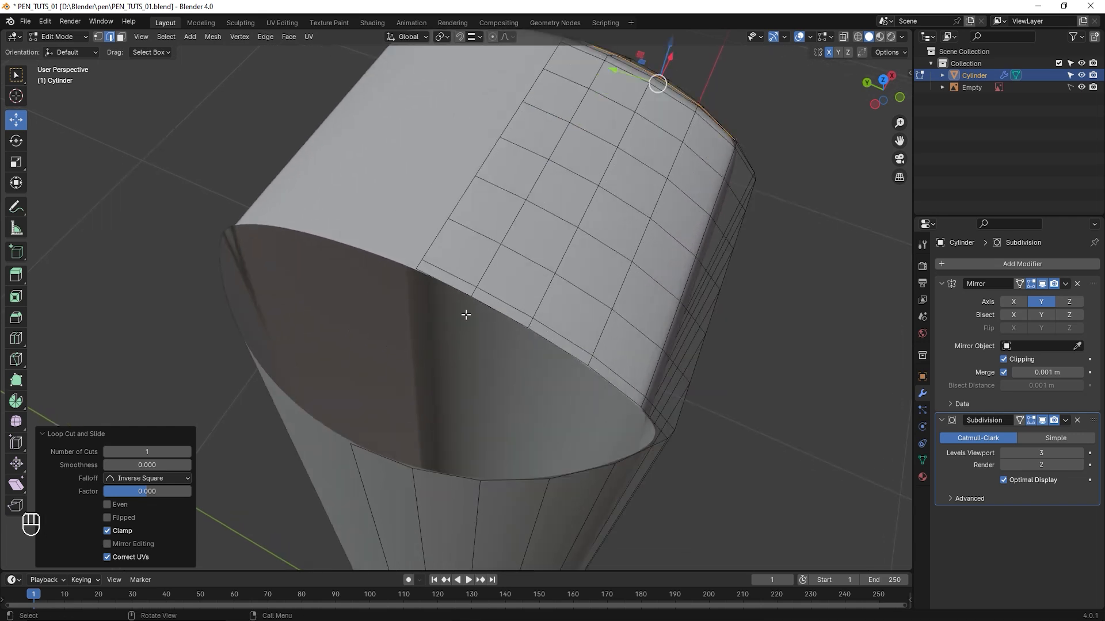
left_click(445, 285)
left_click(388, 456, "shift")
key("f")
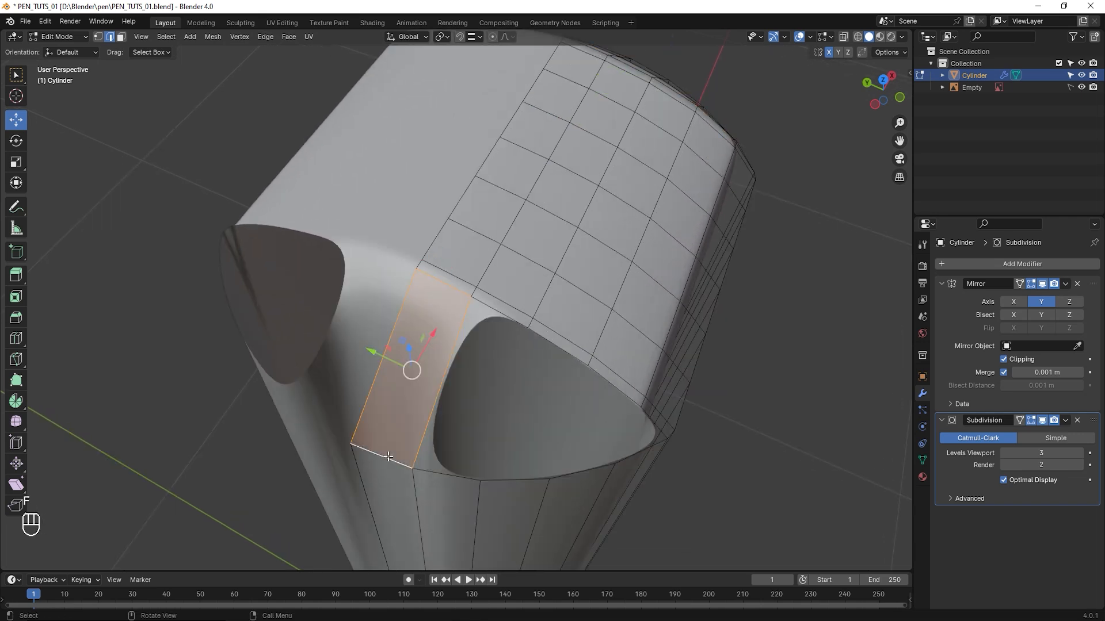
left_click(502, 315)
left_click(445, 476, "shift")
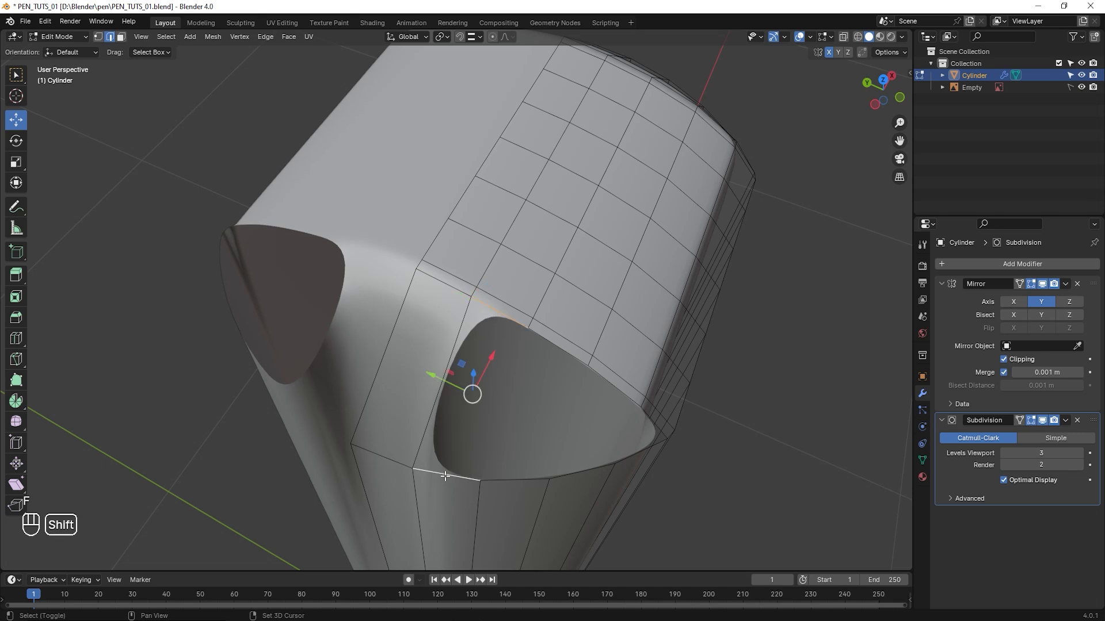
key("f")
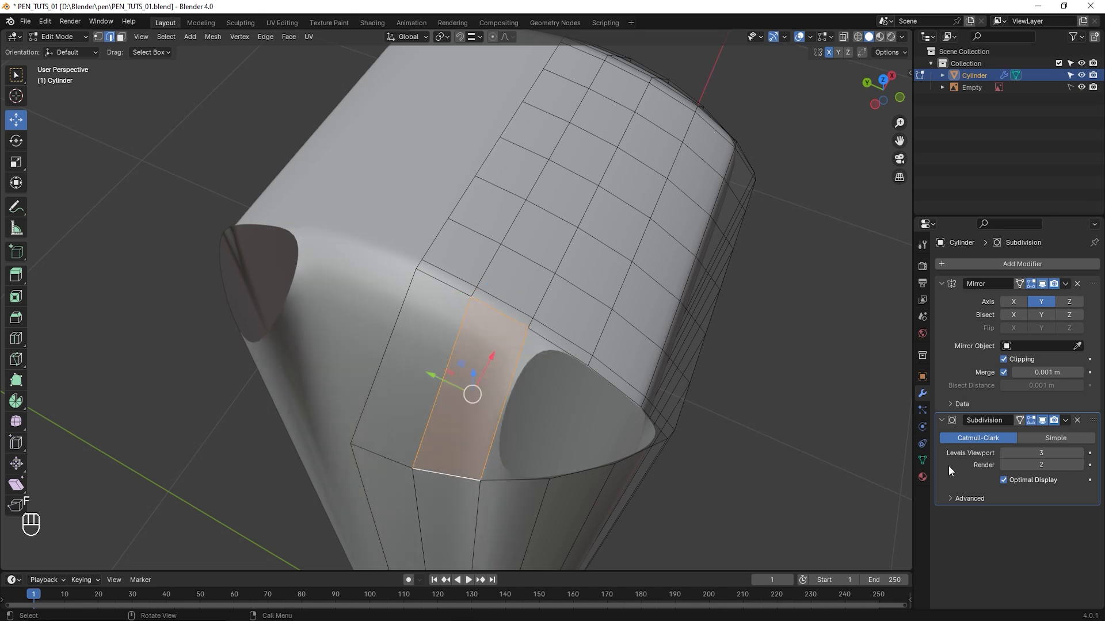
Disable the Subdivision modifier's viewport display and fill the next two quad gaps in the -X opening
left_click(1042, 420)
left_click(556, 346)
left_click(514, 480, "shift")
key("f")
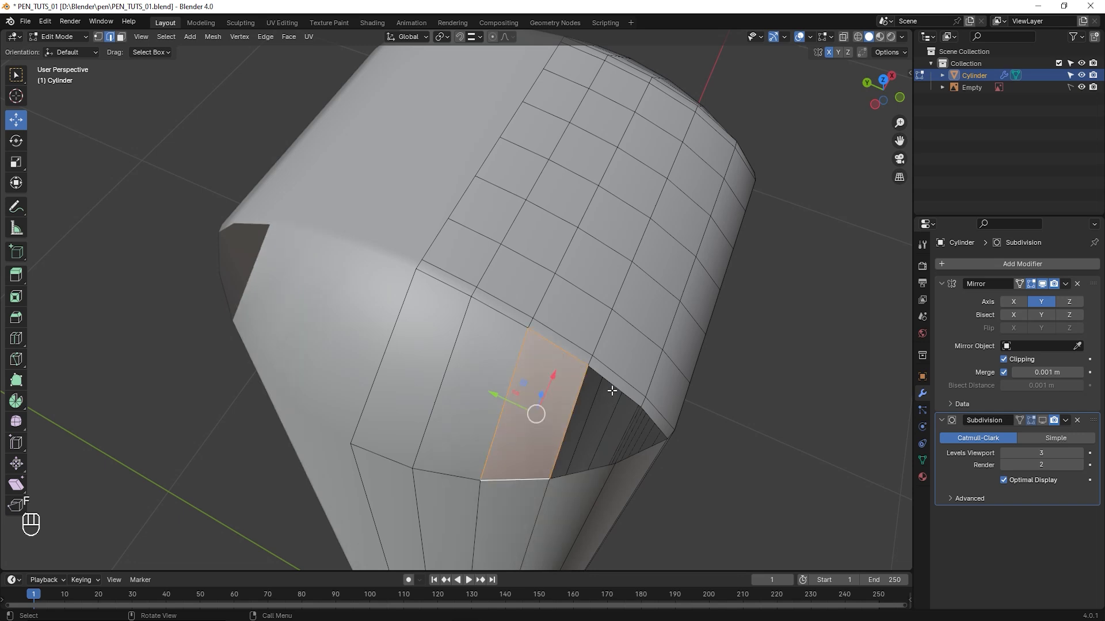
left_click(612, 390)
left_click(584, 470, "shift")
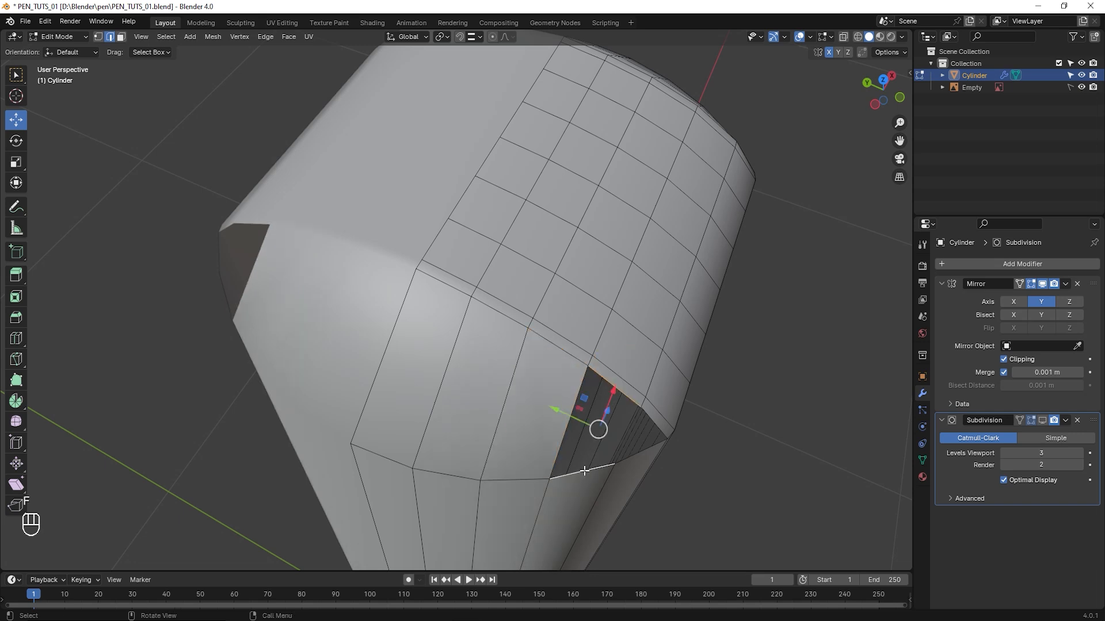
key("f")
Fill the last triangular corner hole of the -X opening with a face
middle_click_drag(629, 449, 638, 473)
left_click(638, 473, "alt")
key("f")
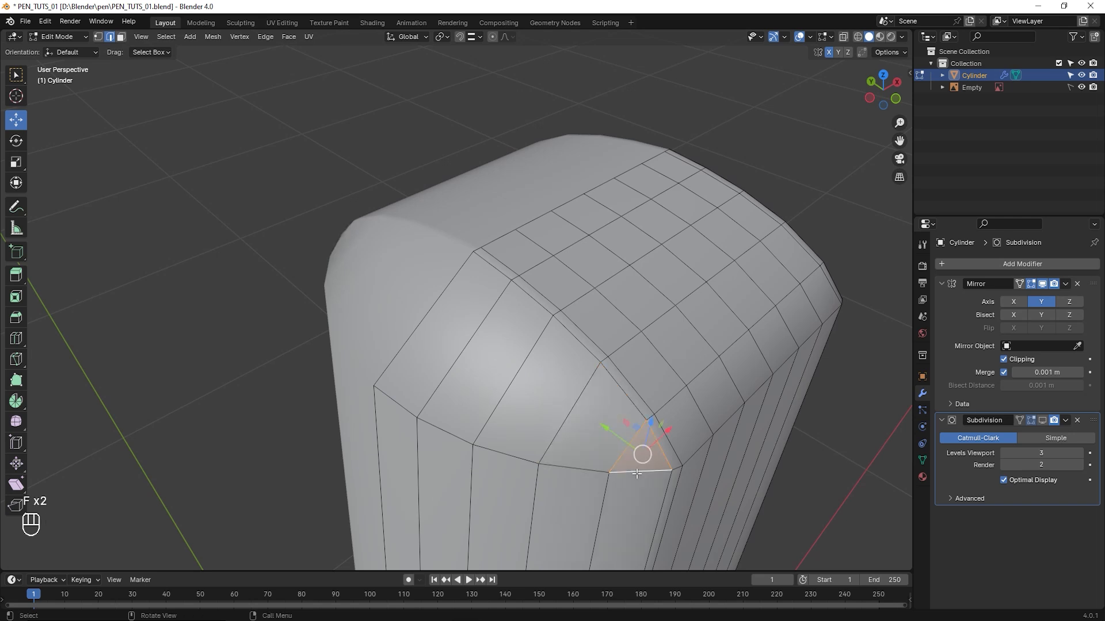
Add a centred loop cut across the filled -X faces and re-enable the Subdivision modifier's viewport display
key("ctrl+r")
left_click(555, 409)
right_click(556, 411)
middle_click_drag(557, 410, 549, 386)
left_click(1042, 421)
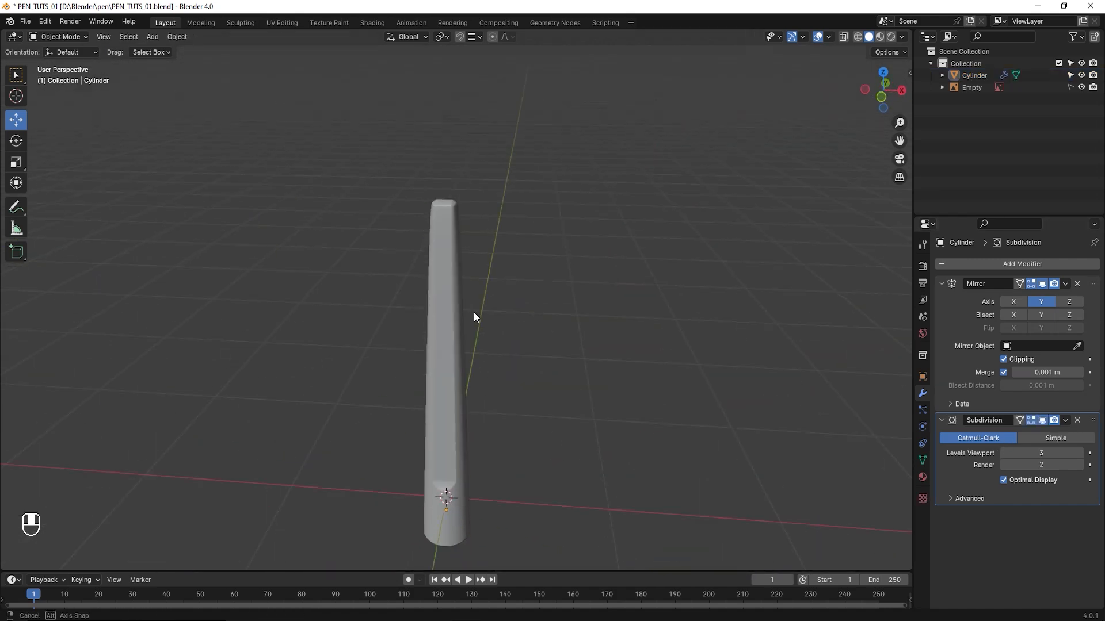
Show the pen's domed end in front view with wireframe shading to compare it with the reference image
scroll(455, 285, "up", 5)
middle_click_drag(454, 281, 451, 361, "shift")
scroll(451, 361, "down", 2)
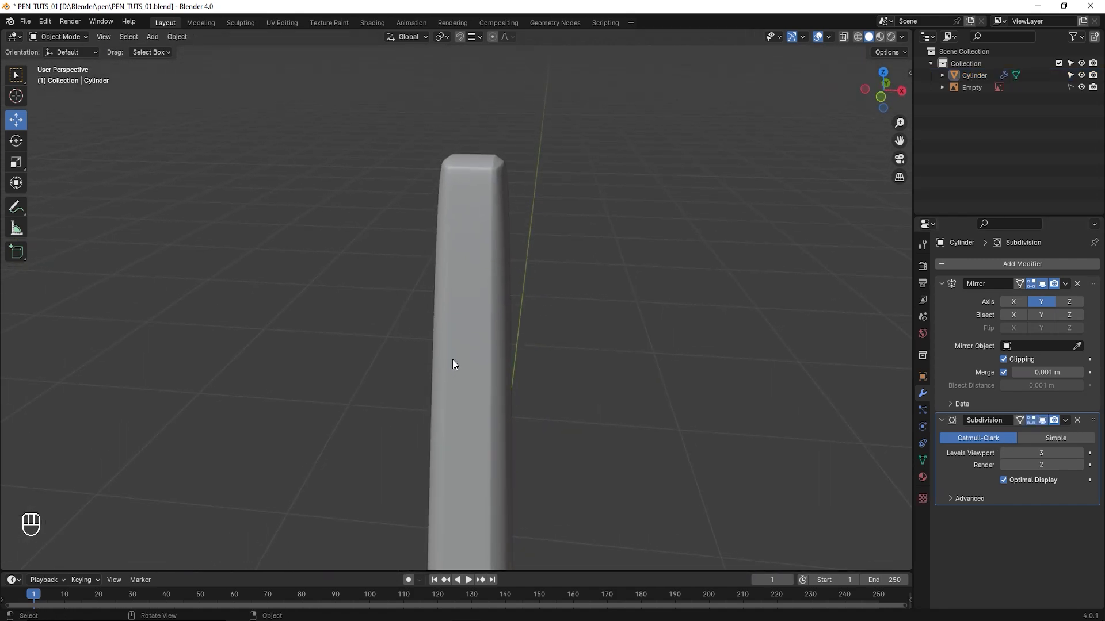
key("KP_1")
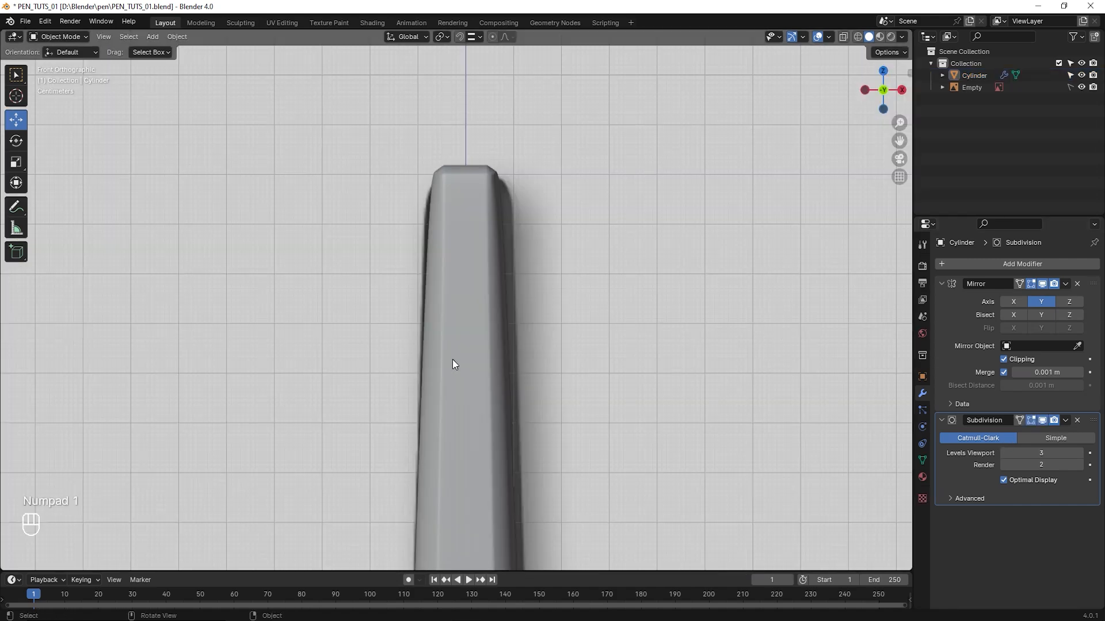
left_click(858, 37)
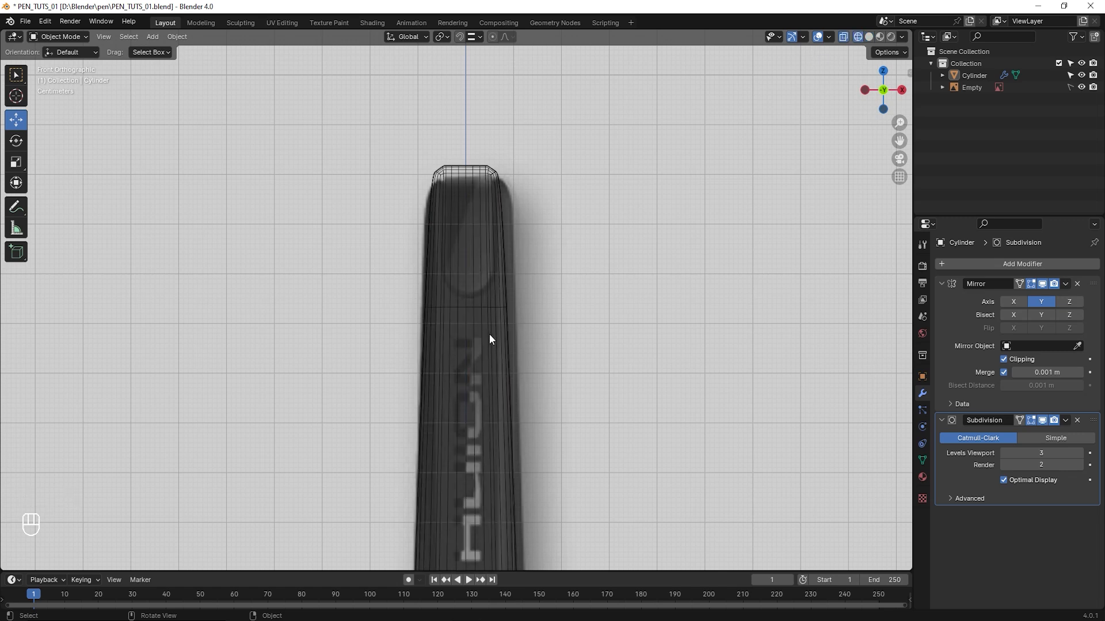
scroll(489, 333, "up", 2)
middle_click_drag(489, 333, 514, 355, "shift")
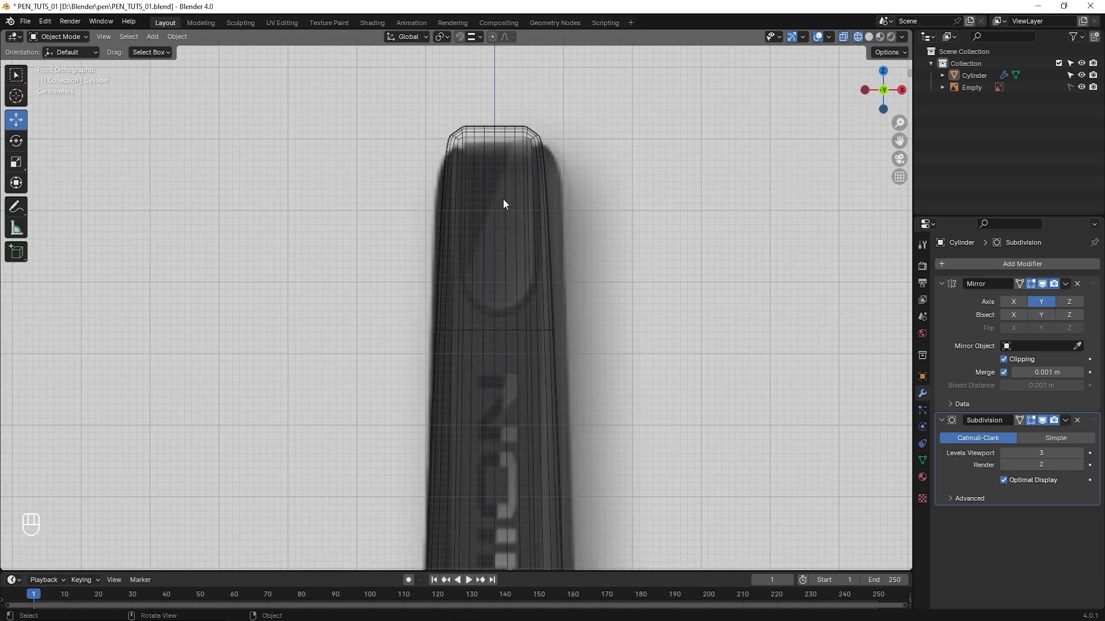
middle_click_drag(531, 321, 526, 331, "shift")
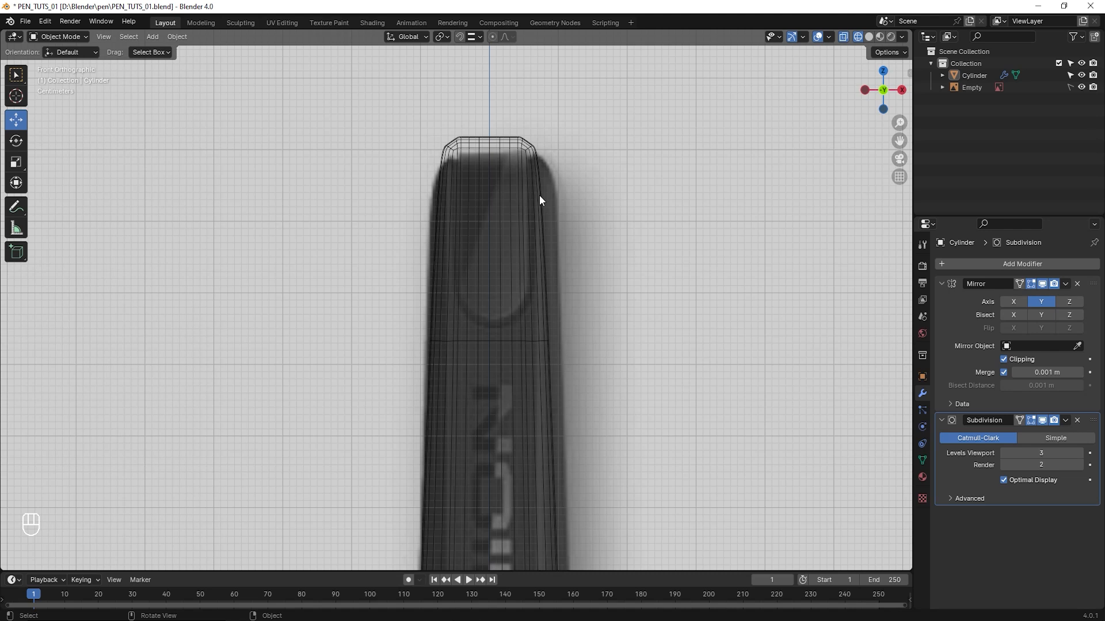
Select all vertices of the domed end and move them about -0.02 m along Z to match the reference
key("Tab")
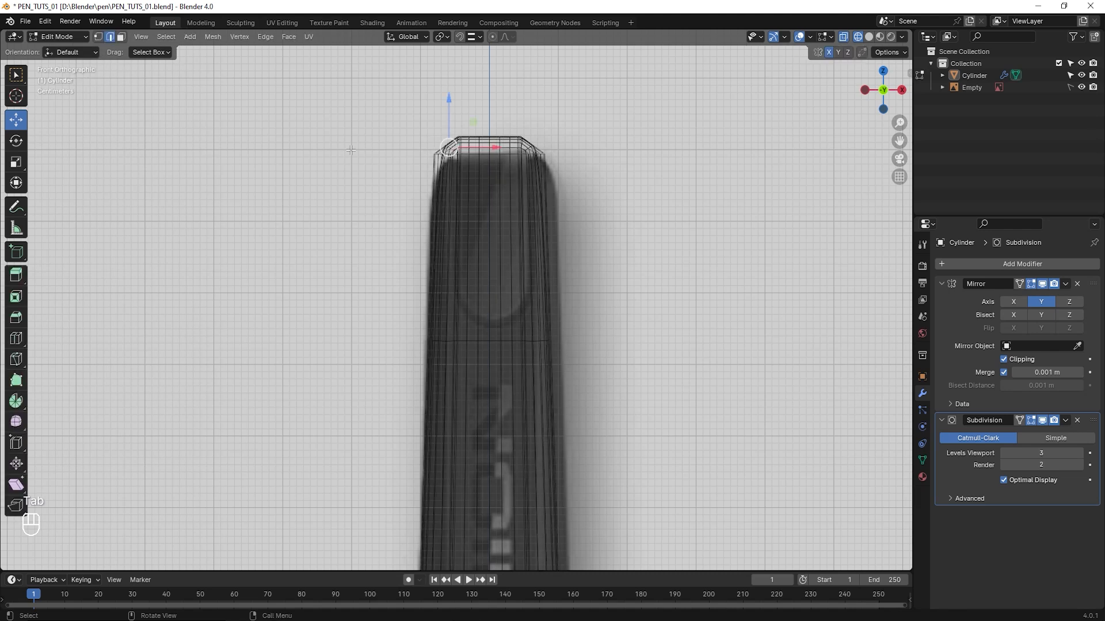
left_click(98, 36)
left_click_drag(373, 86, 585, 179)
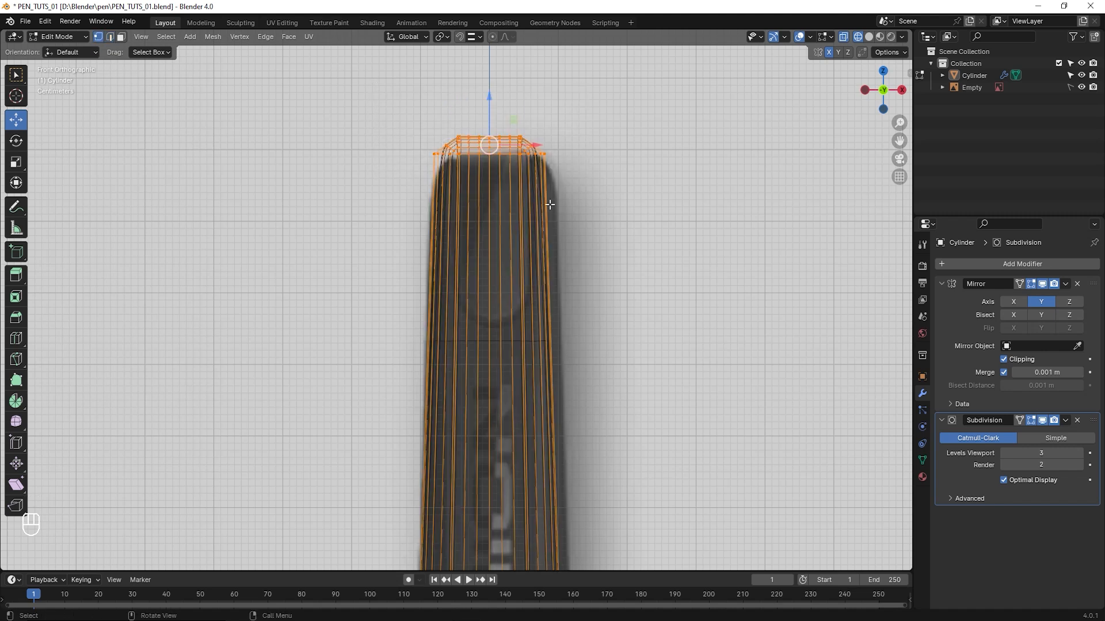
scroll(502, 76, "up", 1)
left_click_drag(495, 65, 499, 85)
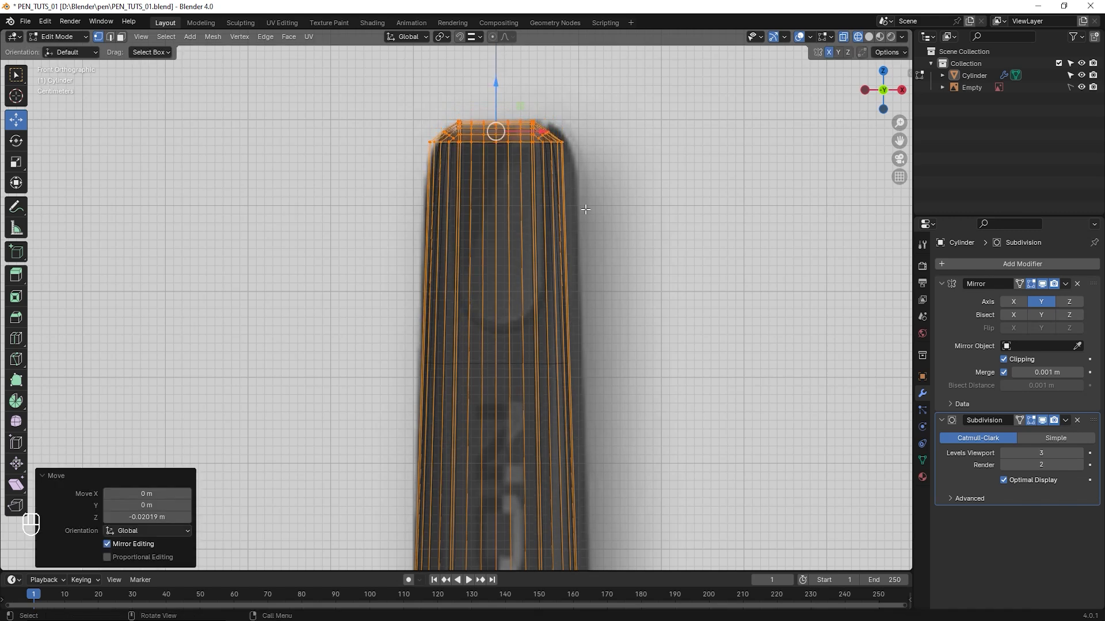
scroll(611, 242, "down", 5)
middle_click_drag(612, 242, 539, 361)
scroll(539, 357, "up", 4)
key("KP_1")
scroll(562, 360, "up", 3)
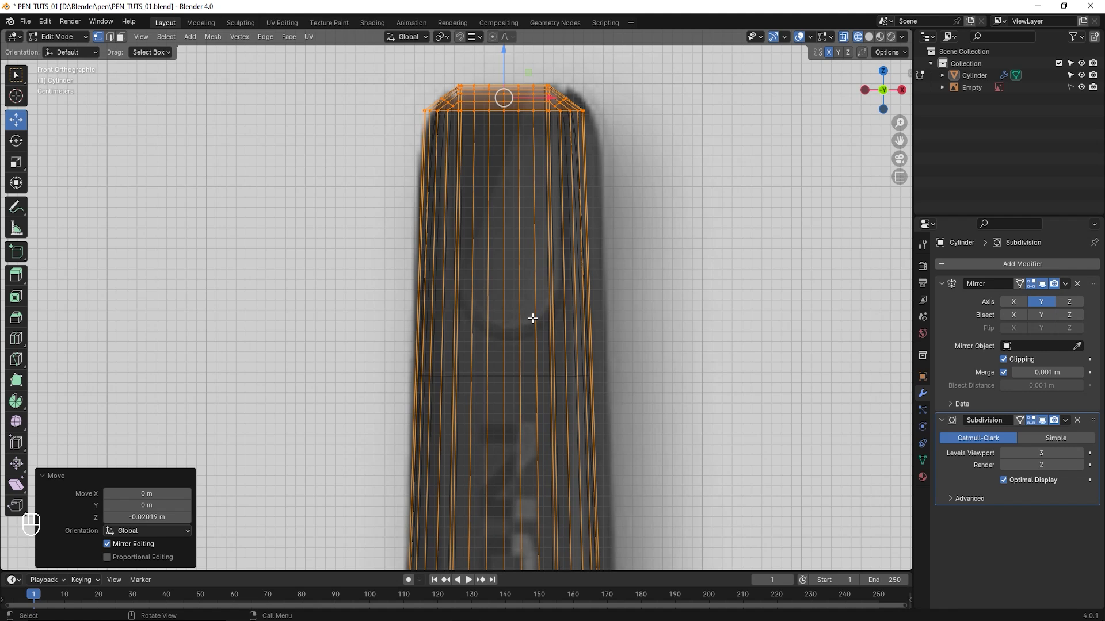
Add one loop cut around the pen body and slide it by a factor of about -0.76 towards the domed end
key("alt+a")
scroll(513, 316, "down", 3)
key("2")
key("ctrl")
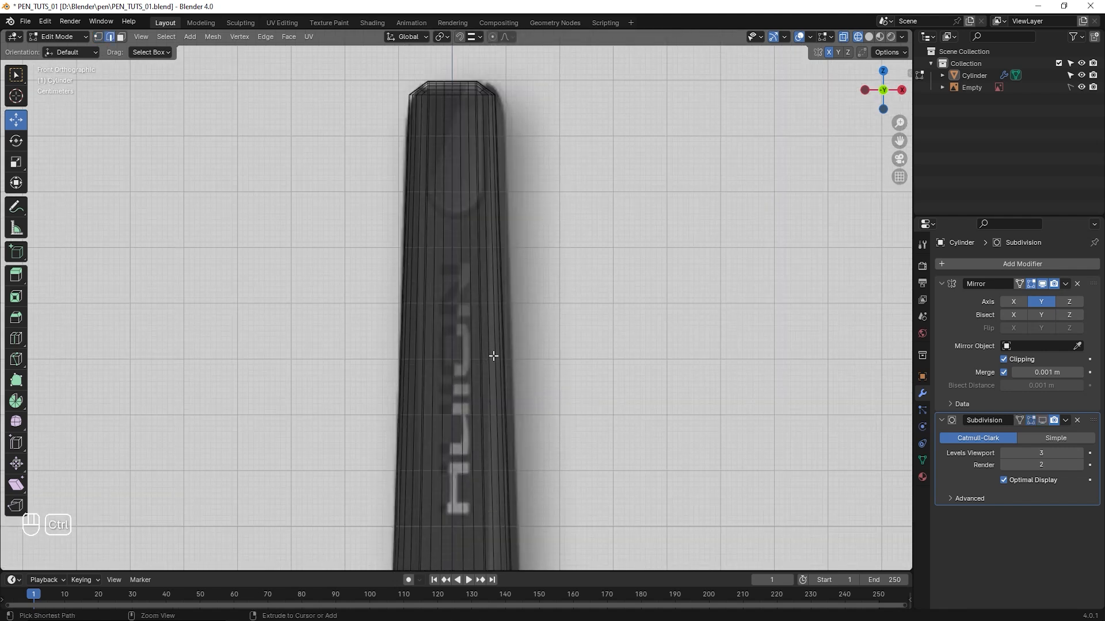
scroll(494, 356, "down", 3)
middle_click_drag(516, 461, 526, 296, "shift")
key("ctrl+r")
left_click(507, 297)
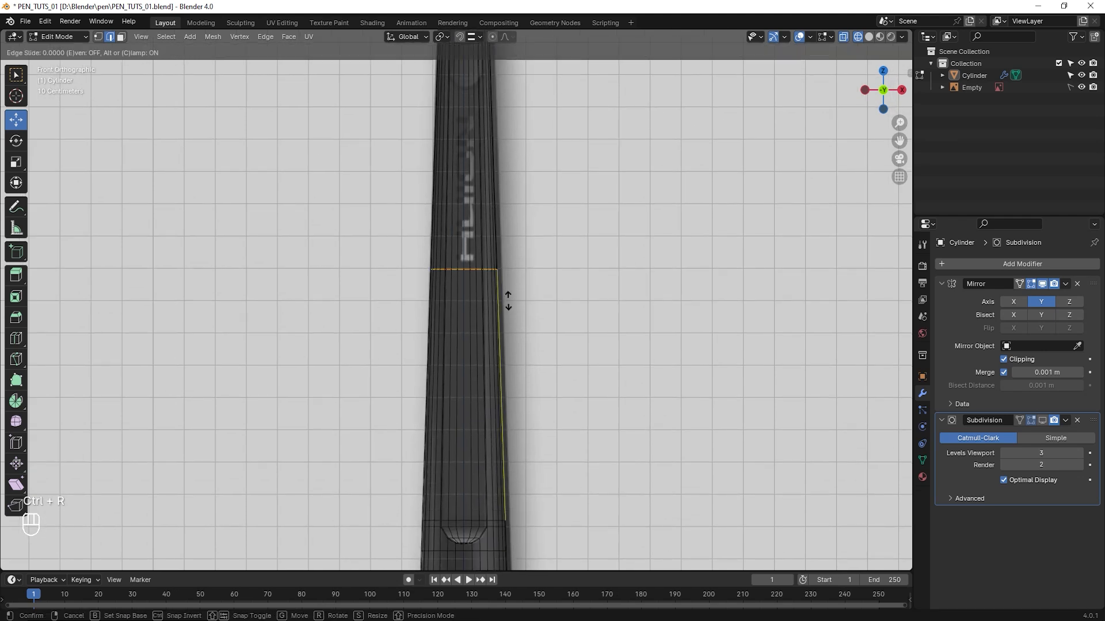
left_click(502, 118)
middle_click_drag(501, 172, 501, 316, "shift")
scroll(510, 322, "up", 2)
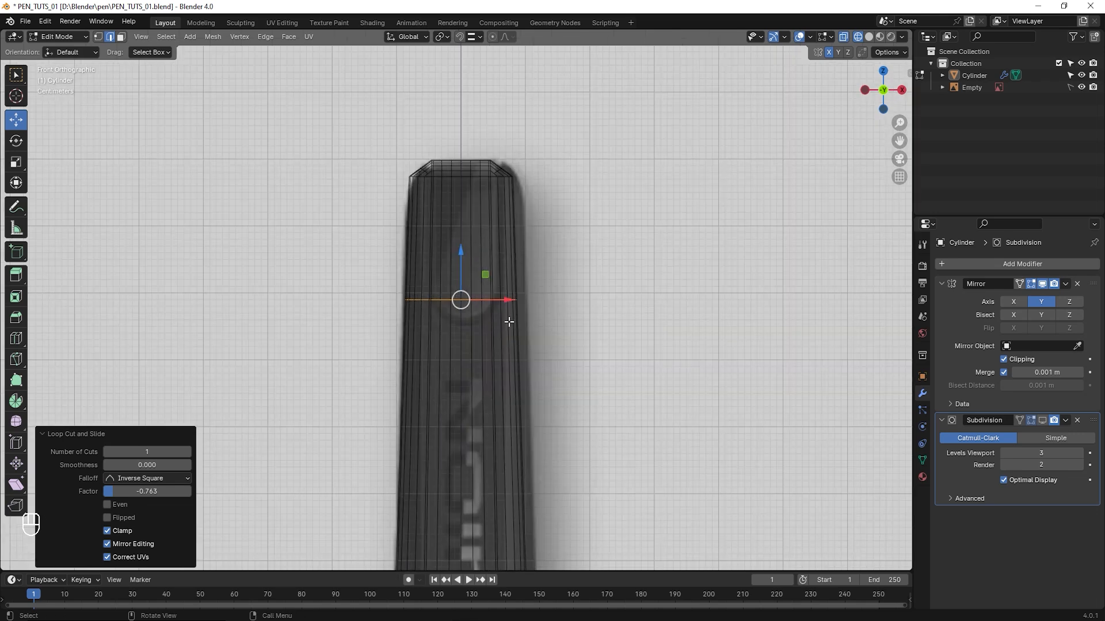
scroll(509, 321, "up", 3)
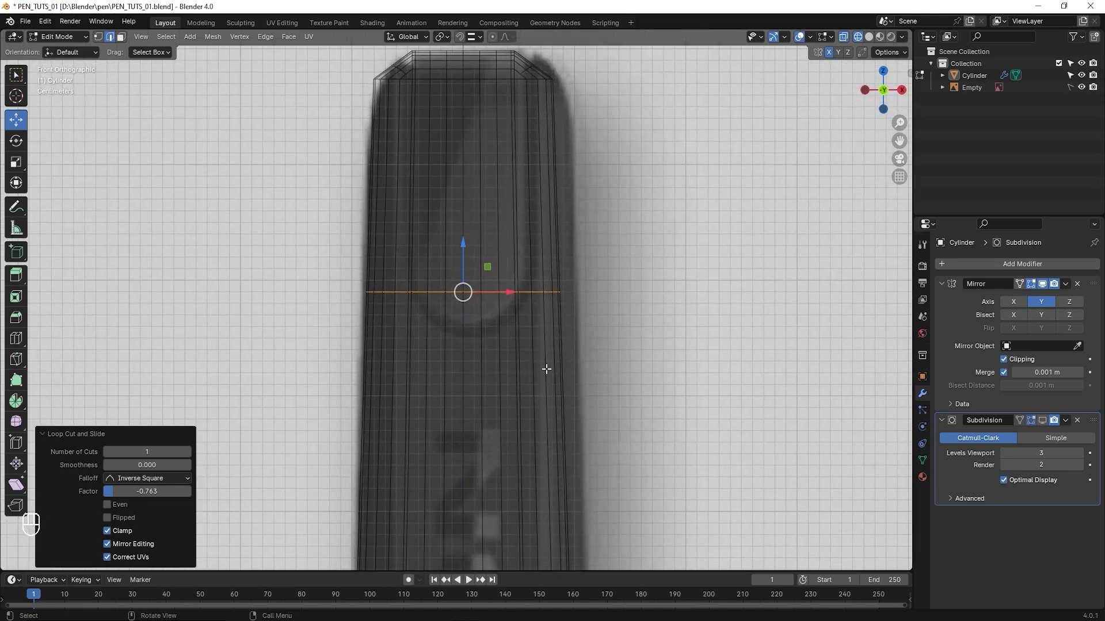
Edge-slide the new loop by a factor of about -0.07 closer to the domed end
key("g")
key("g")
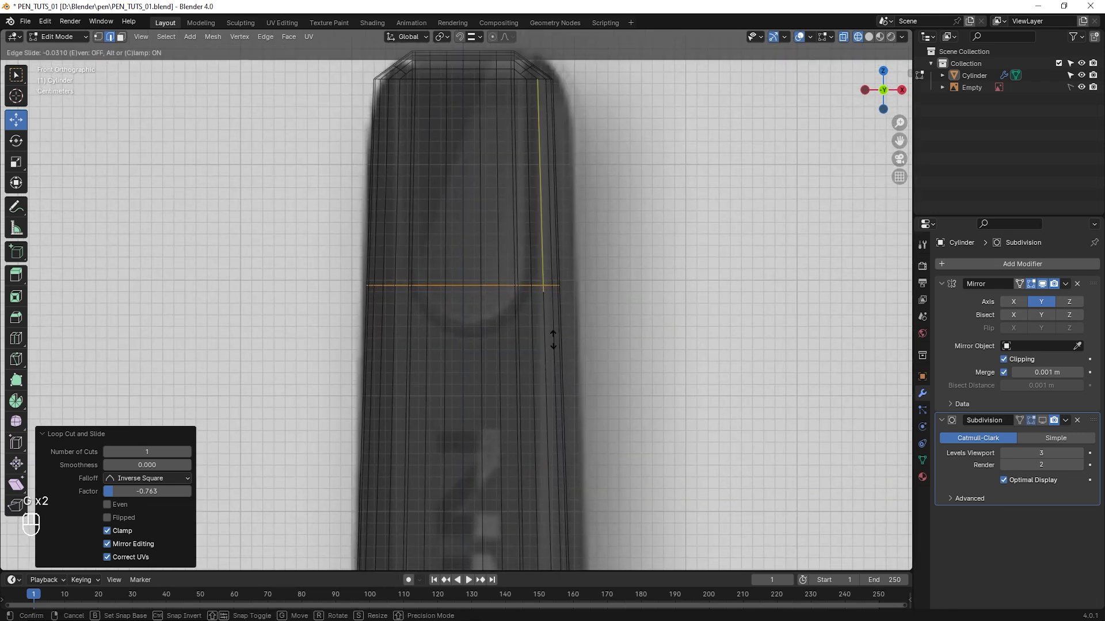
left_click(558, 309)
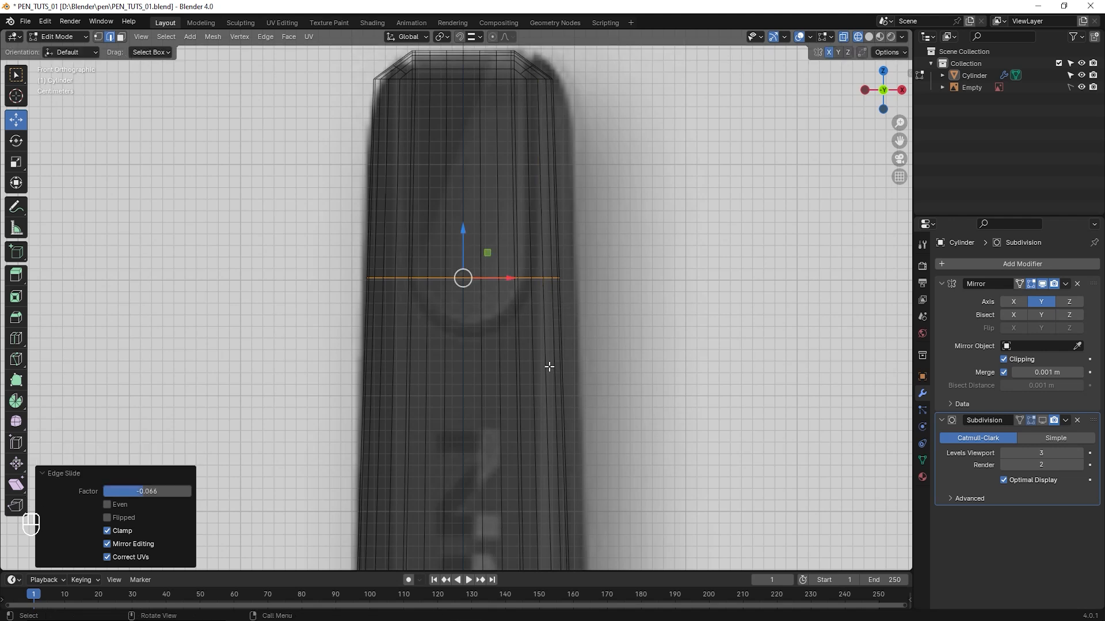
Select the loop's front centre vertex and move it down along Z to the lowest point of the rounded outline in the reference
key("a")
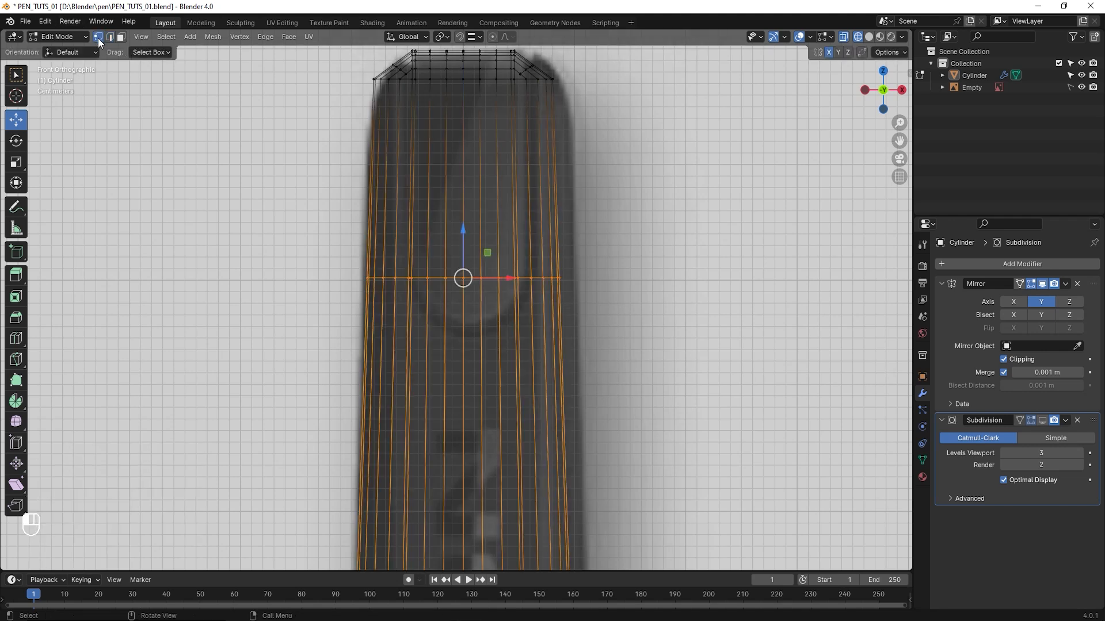
left_click(97, 36)
scroll(466, 309, "up", 2)
left_click_drag(455, 236, 478, 289)
scroll(478, 327, "down", 4)
scroll(473, 256, "up", 3)
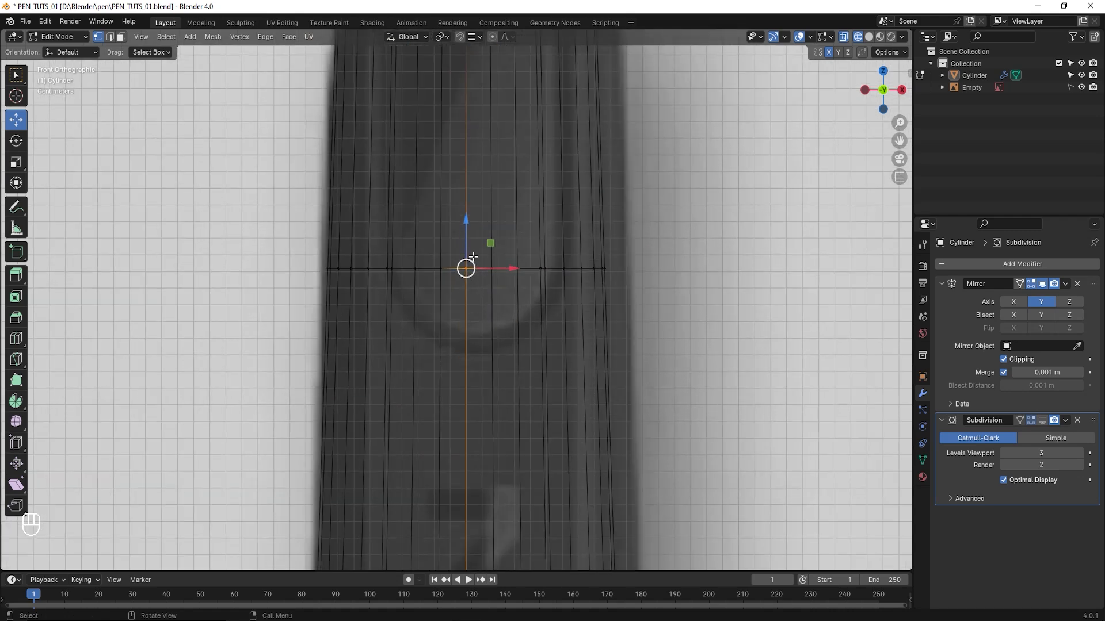
left_click_drag(466, 222, 504, 299)
Move the next two vertices beside the loop's centre about -0.041 m and -0.032 m along Z to follow the rounded outline
left_click(492, 268)
left_click_drag(490, 219, 491, 287)
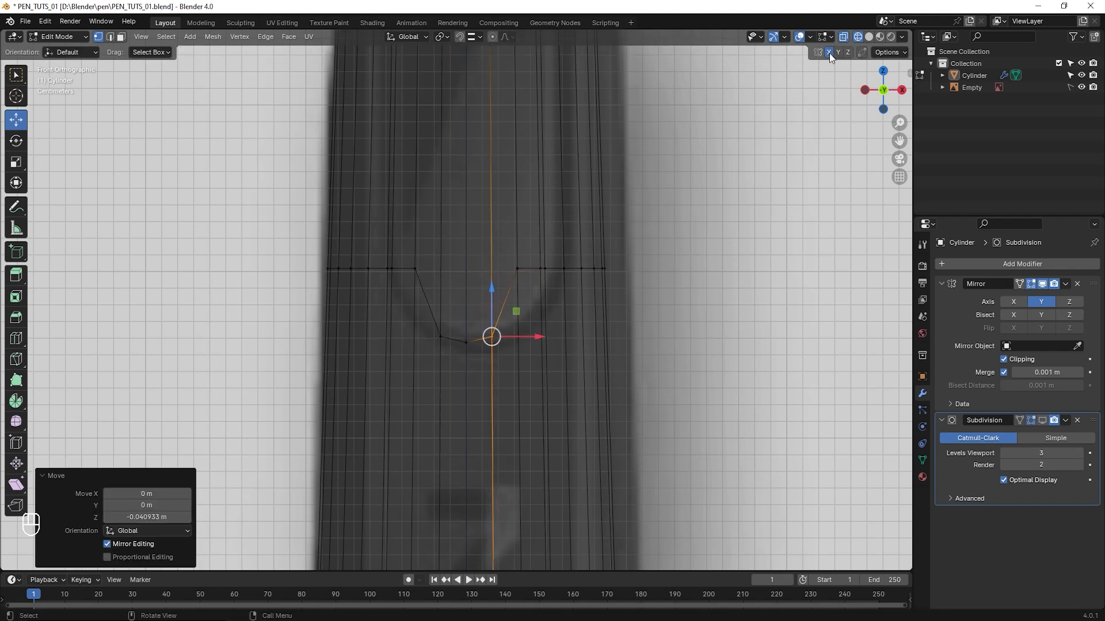
left_click(517, 268)
left_click_drag(518, 228, 521, 283)
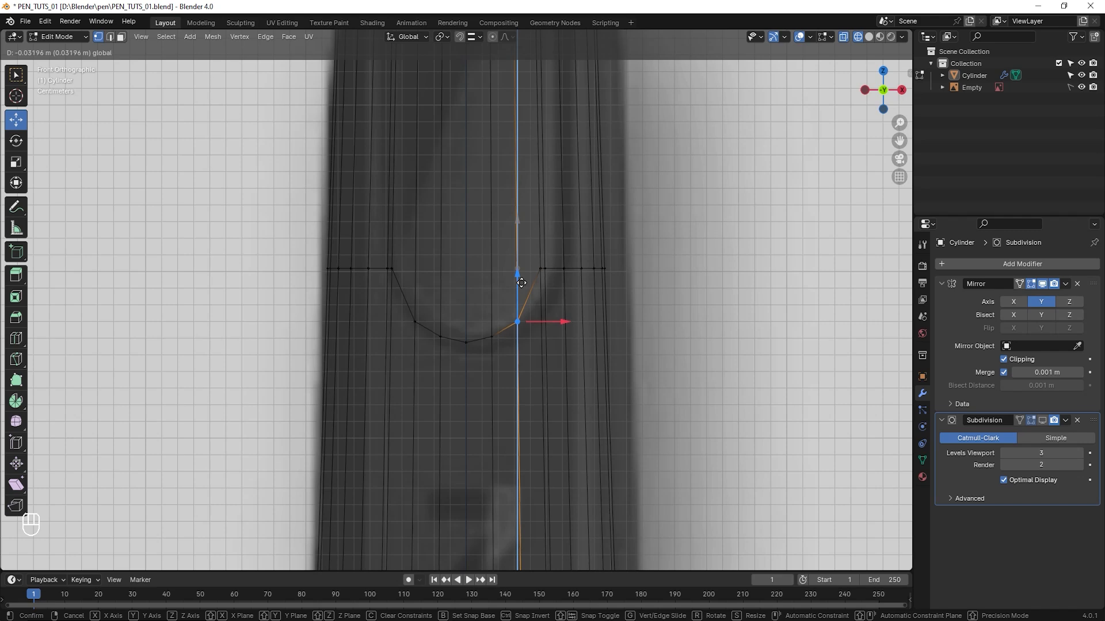
left_click_drag(522, 283, 521, 283)
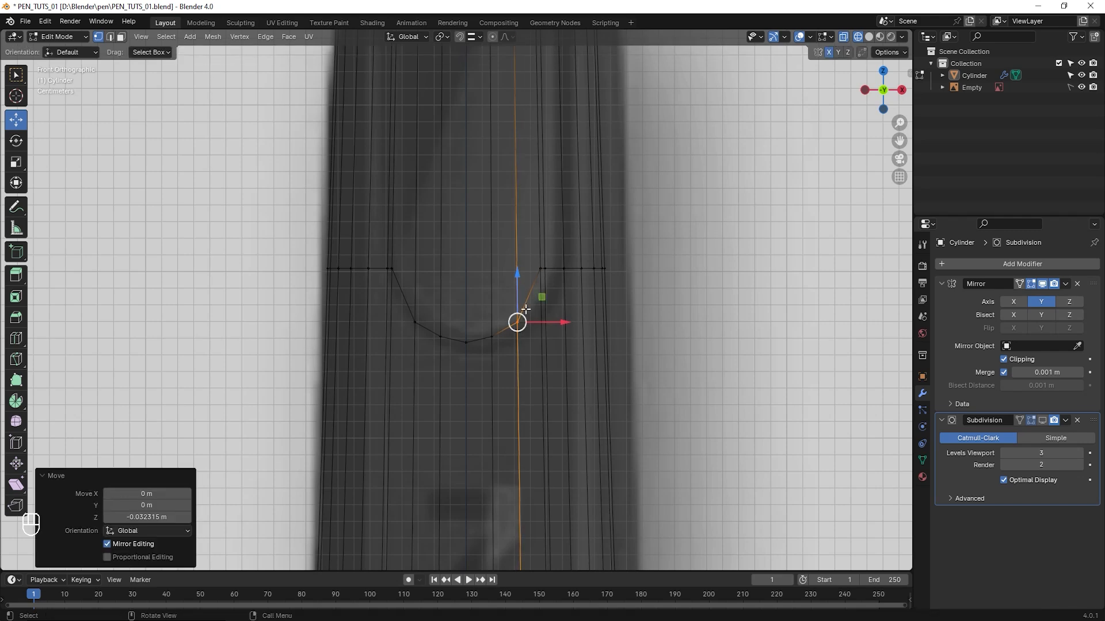
Refine the curve by lowering its outer vertex slightly and moving the centre vertex about 0.0006 m along Z in front view
scroll(522, 314, "down", 6)
middle_click_drag(529, 351, 486, 375)
scroll(486, 372, "up", 4)
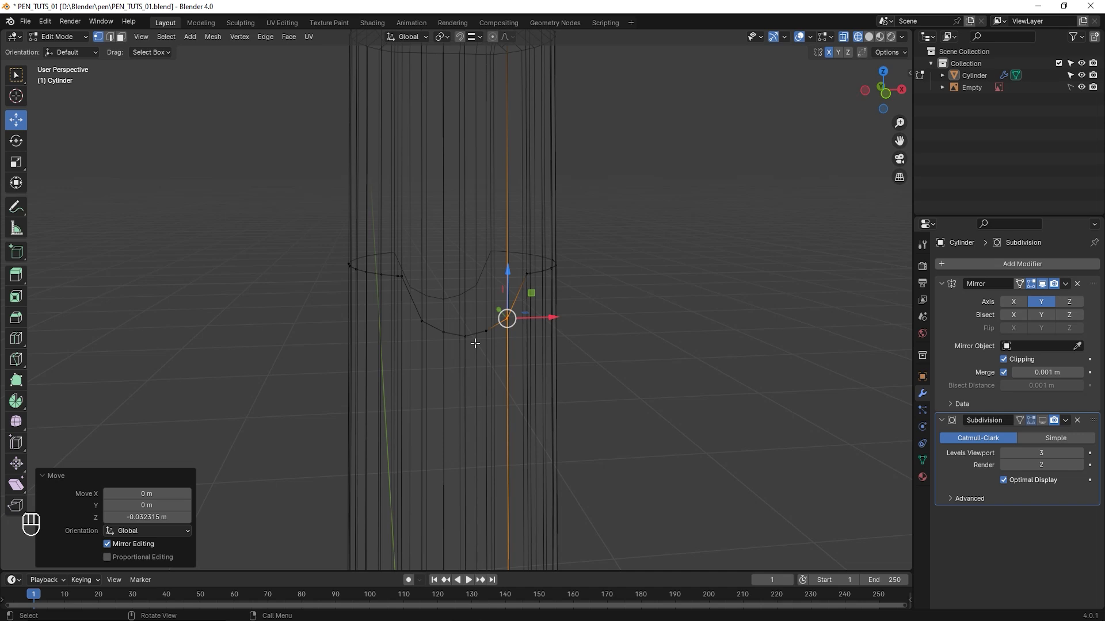
key("KP_1")
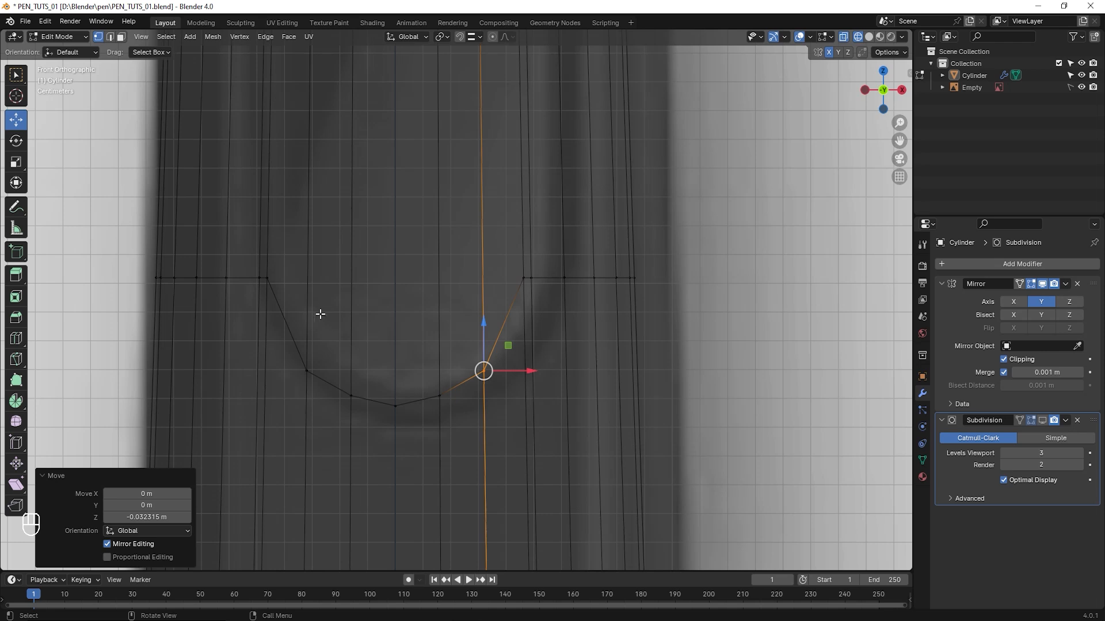
left_click_drag(484, 323, 485, 332)
left_click(395, 406)
left_click_drag(398, 359, 396, 356)
Enable snapping and move the curve's centre vertex along Y onto the body's outer surface line in right view
key("KP_3")
middle_click_drag(392, 380, 423, 198, "shift")
scroll(416, 227, "up", 4)
middle_click_drag(439, 251, 475, 387, "shift")
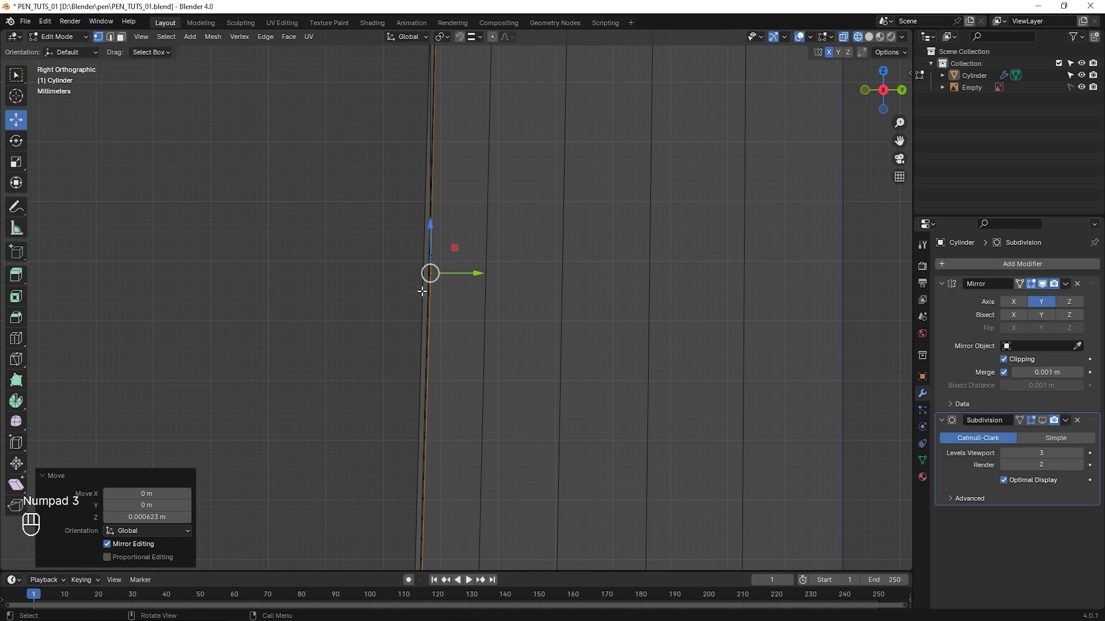
middle_click_drag(419, 301, 421, 348, "shift")
scroll(462, 165, "up", 2)
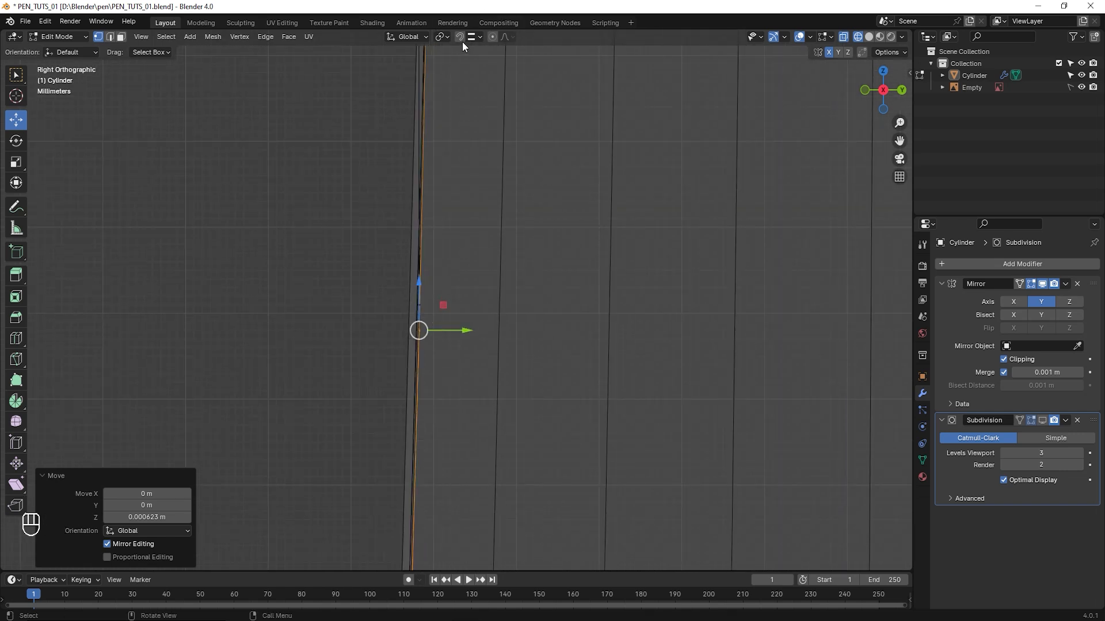
left_click(481, 38)
middle_click_drag(449, 374, 445, 309)
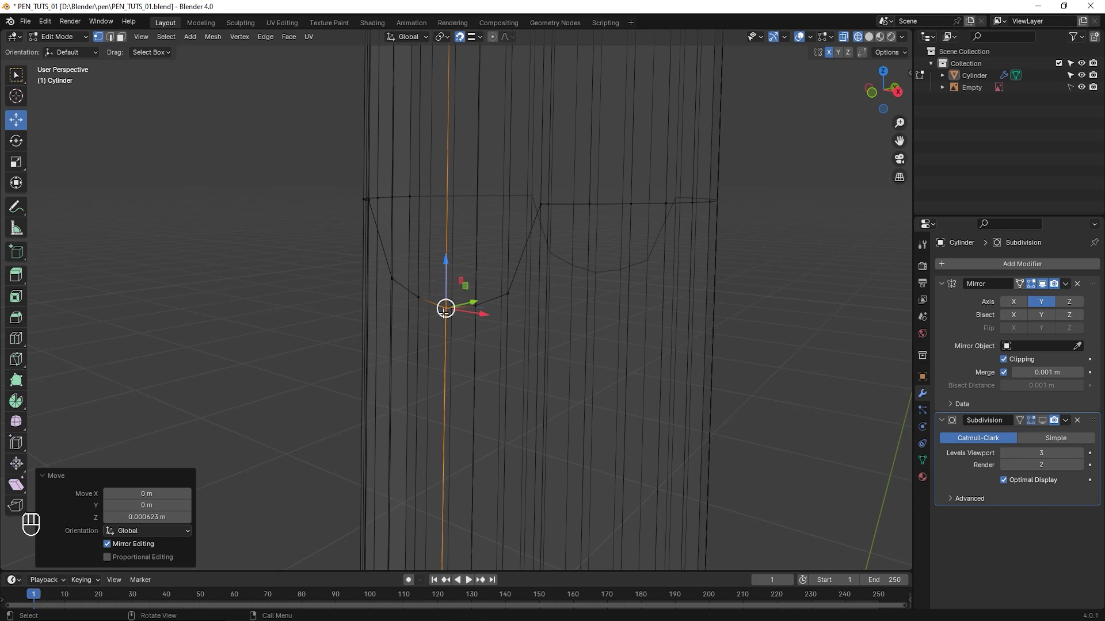
key("KP_3")
scroll(518, 348, "up", 4)
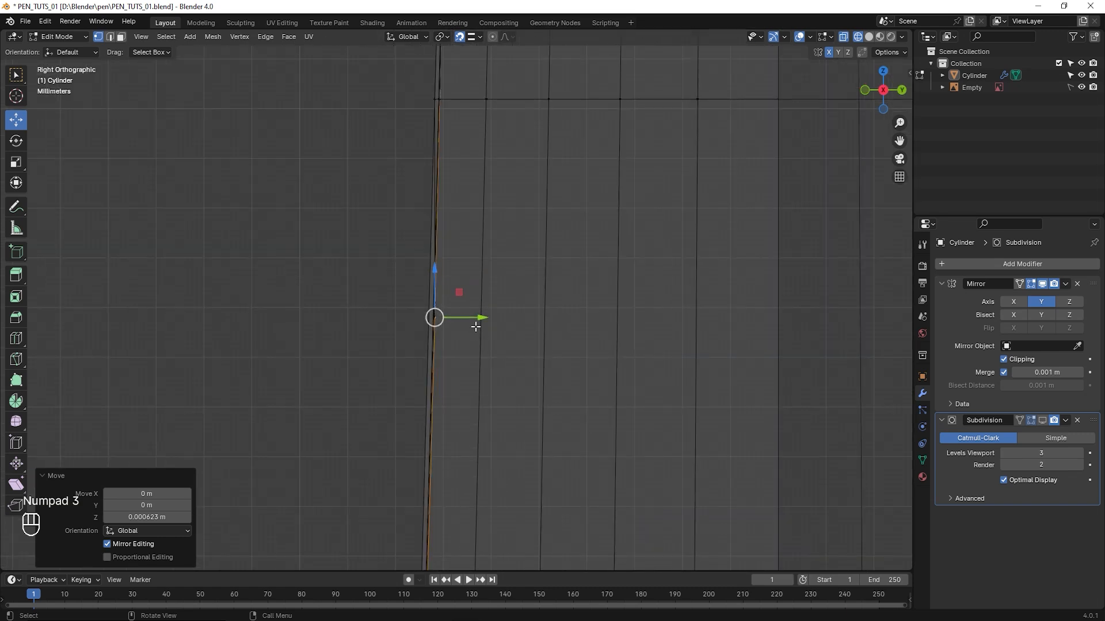
left_click_drag(472, 317, 425, 317)
Snap the two vertices beside the centre onto the body's surface, moving them about -0.0011 m and -0.00097 m along Y
middle_click_drag(419, 374, 548, 372)
left_click(502, 306)
key("KP_3")
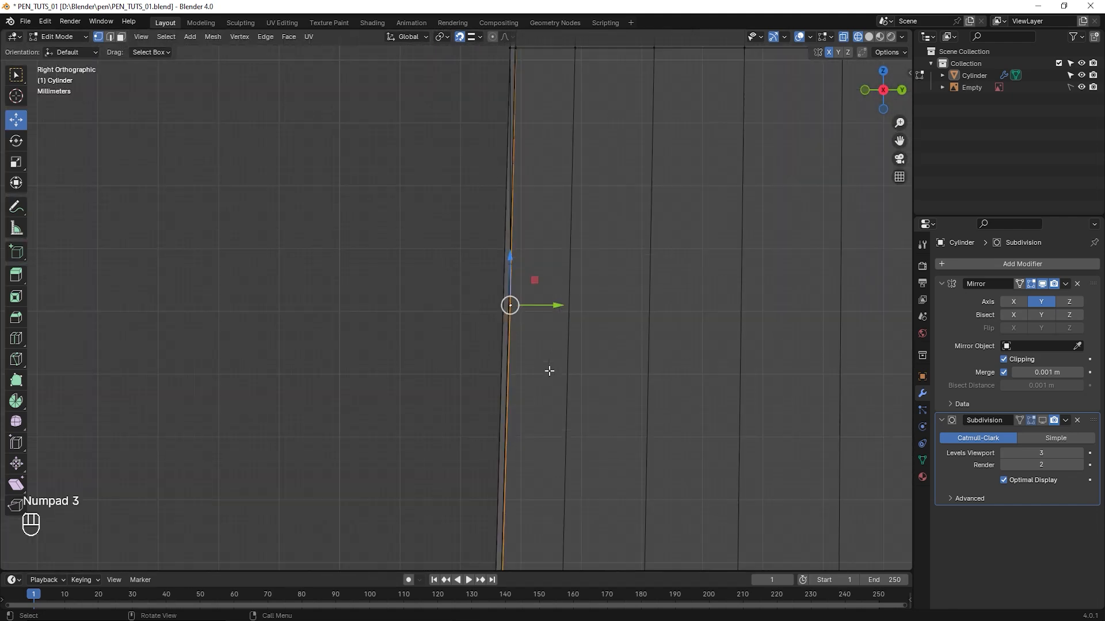
left_click_drag(541, 306, 504, 309)
middle_click_drag(493, 338, 615, 283)
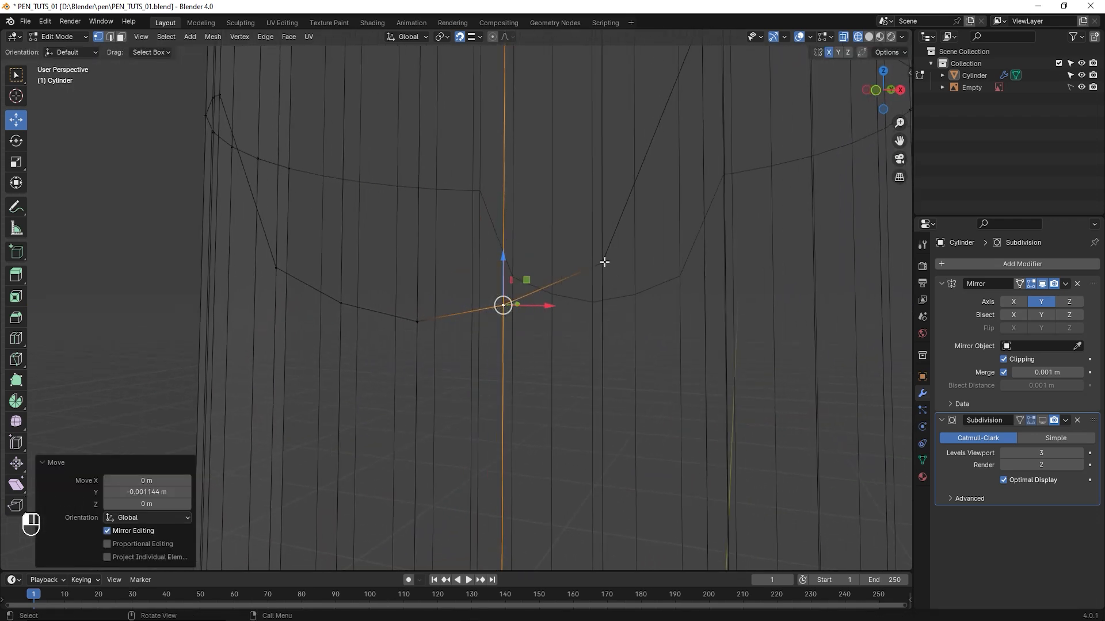
key("KP_3")
left_click_drag(616, 274, 609, 275)
scroll(494, 356, "down", 4)
middle_click_drag(495, 356, 629, 380)
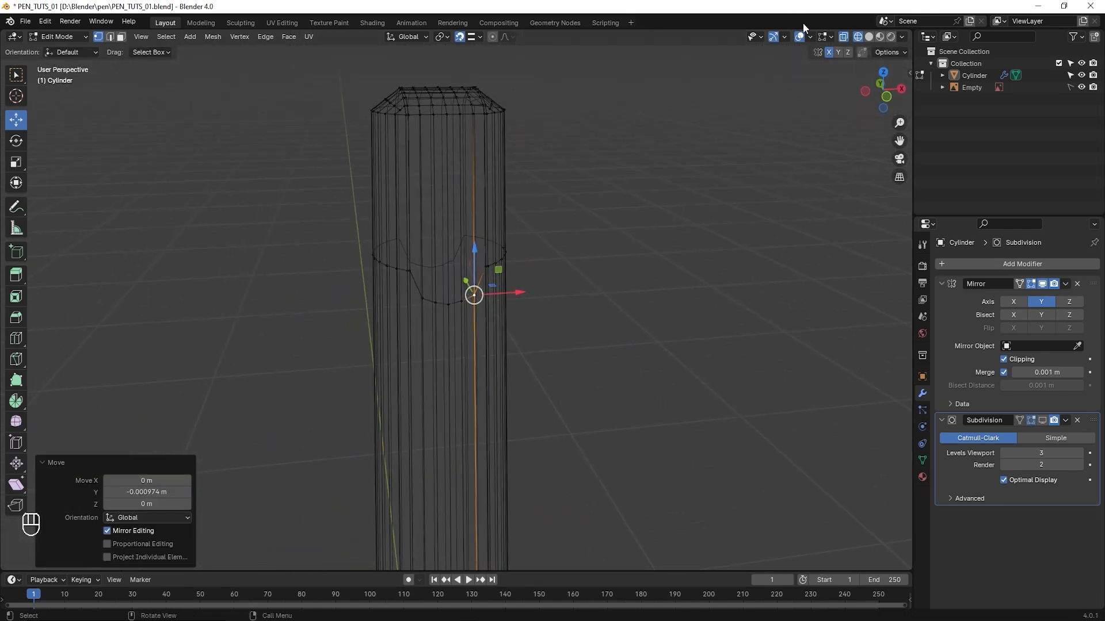
Examine the rounded cut outline on the pen body in solid shading
left_click(867, 38)
scroll(538, 345, "down", 2)
mouse_move(538, 346)
middle_mouse_down()
mouse_move(483, 357)
mouse_move(555, 351)
mouse_move(521, 368)
mouse_move(513, 408)
mouse_move(478, 377)
middle_mouse_up()
scroll(524, 344, "up", 4)
scroll(523, 344, "down", 2)
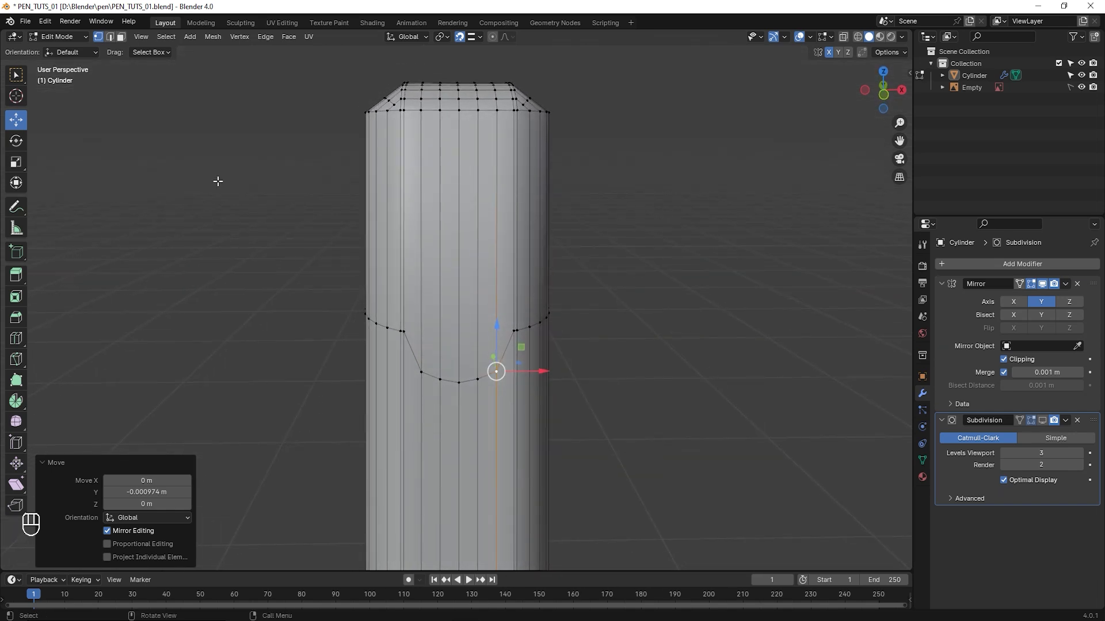
Select the long front faces between the dome and the rounded outline in face mode with wireframe shading
left_click(121, 37)
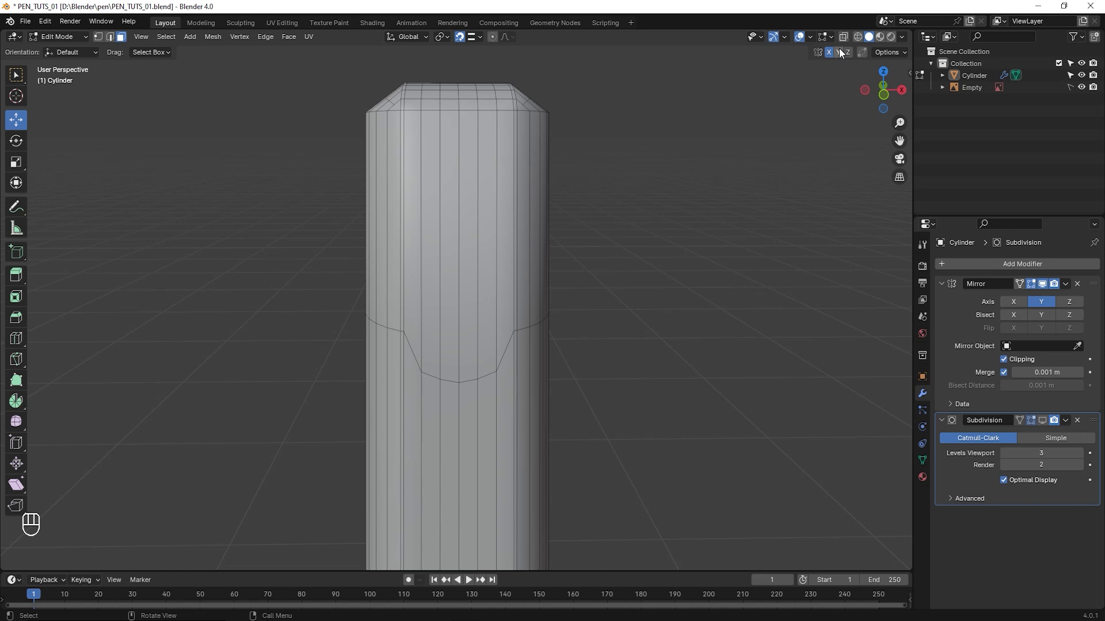
middle_click_drag(527, 302, 531, 301)
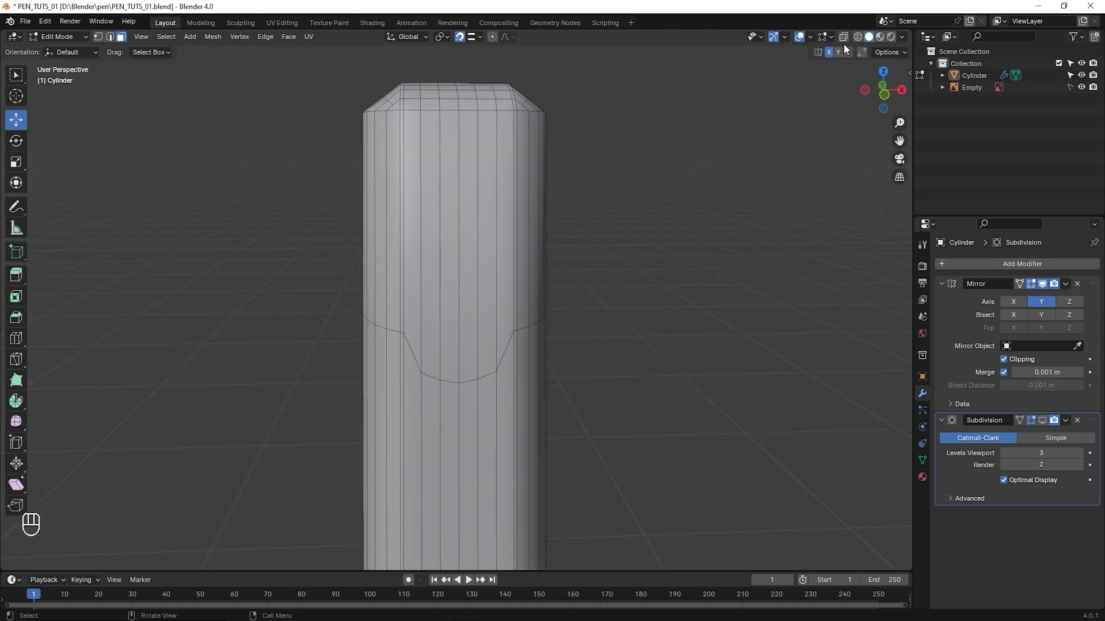
left_click(857, 36)
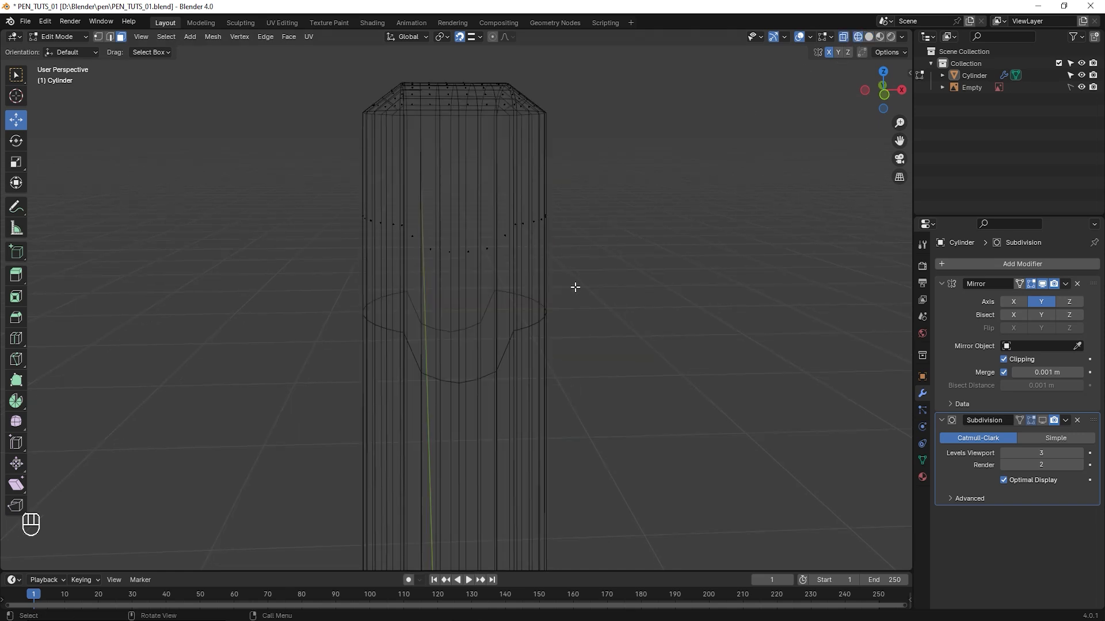
key("KP_1")
left_click_drag(390, 196, 528, 273)
mouse_move(523, 315)
middle_mouse_down()
mouse_move(502, 347)
mouse_move(508, 316)
middle_mouse_up()
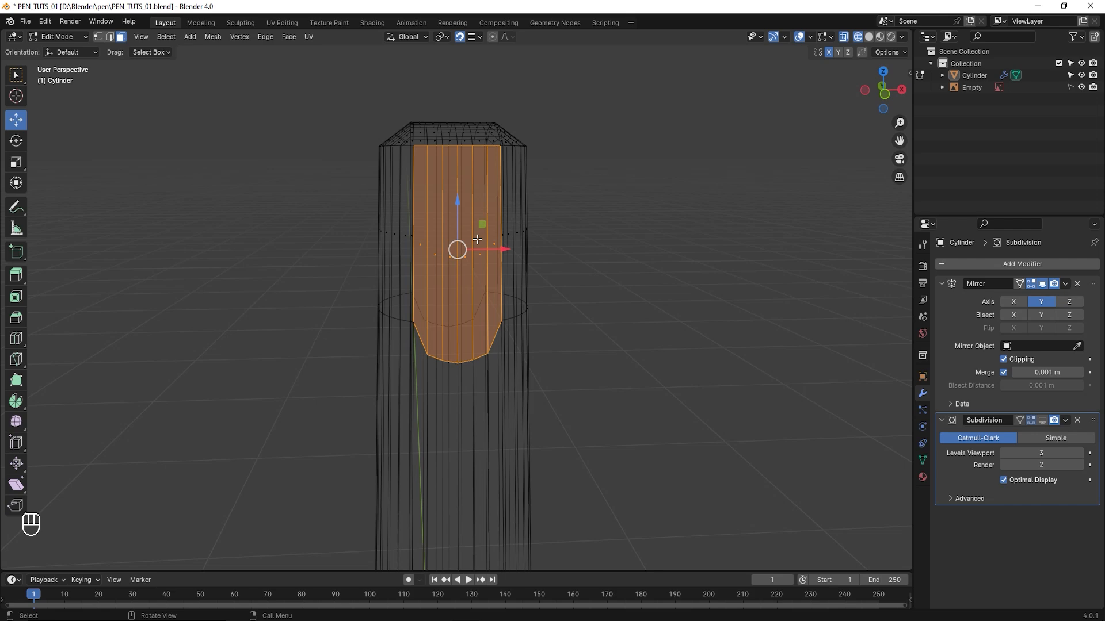
Extend the selection with the central strip of faces running over the domed end
key("KP_1")
scroll(477, 239, "up", 3)
middle_click_drag(436, 94, 453, 272, "shift")
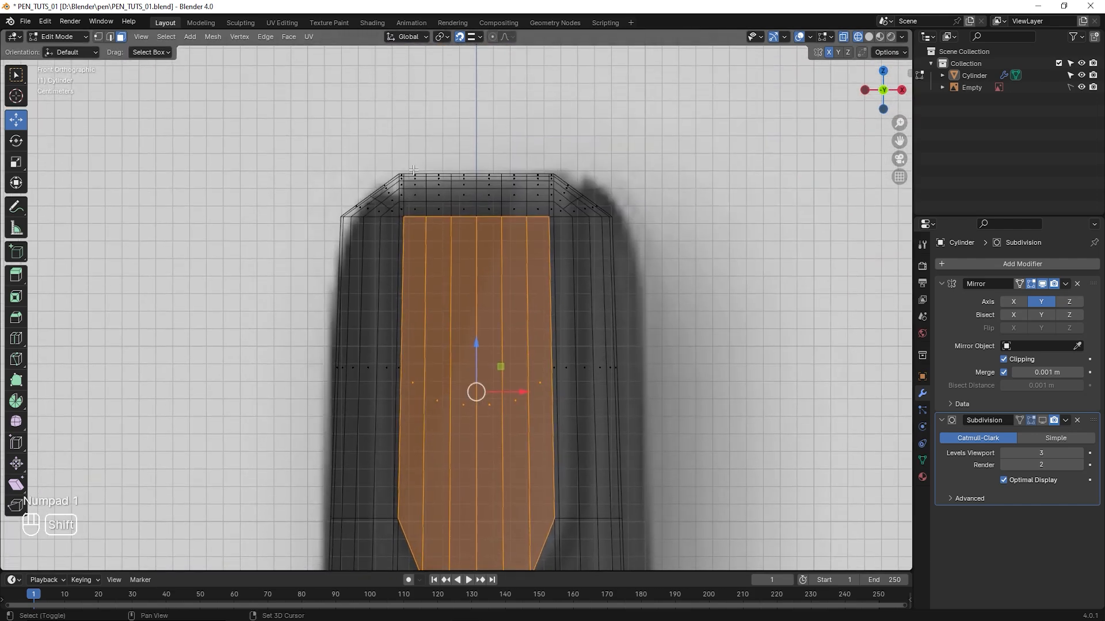
left_click_drag(411, 156, 564, 275, "shift")
middle_click_drag(564, 274, 492, 384)
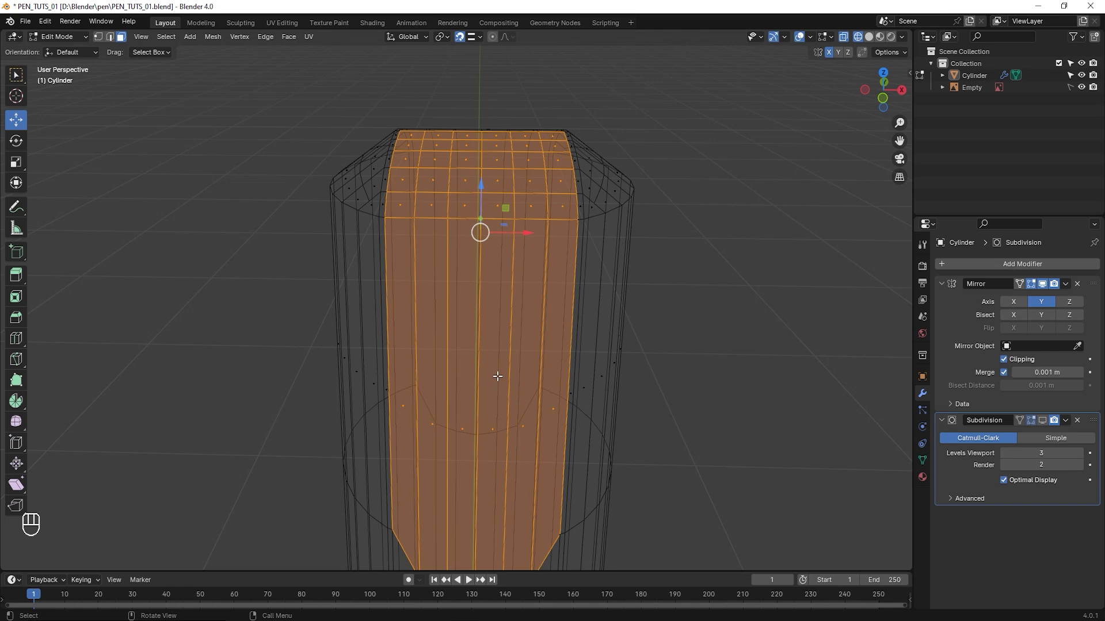
Extrude the selected faces along their normals inwards by about -0.0165 m
middle_click_drag(496, 378, 523, 363)
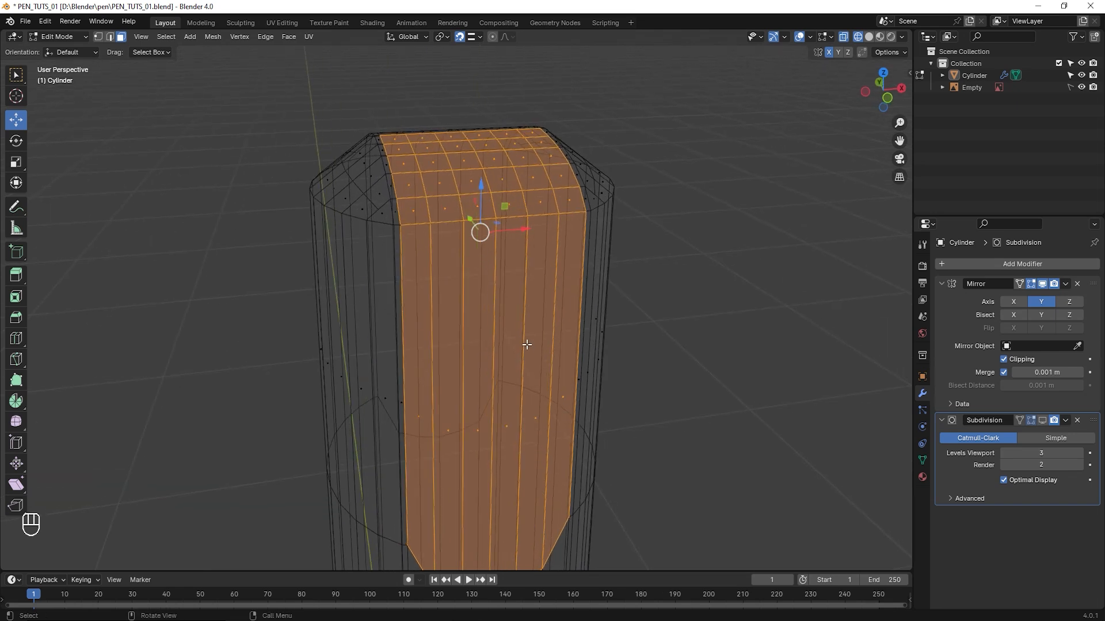
middle_click_drag(502, 359, 515, 336, "shift")
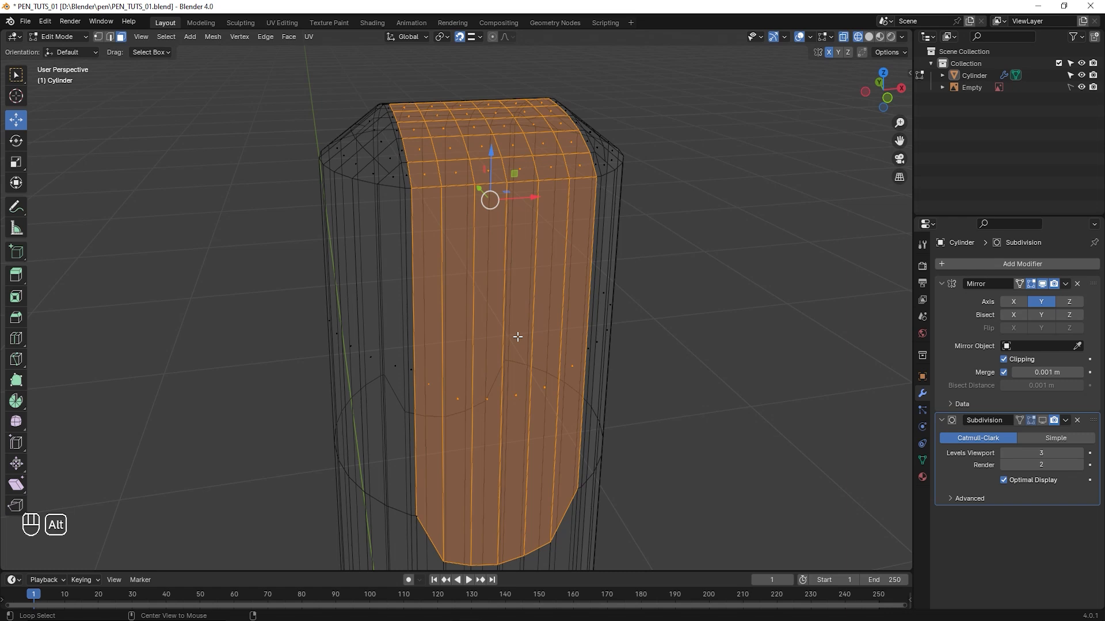
key("alt+e")
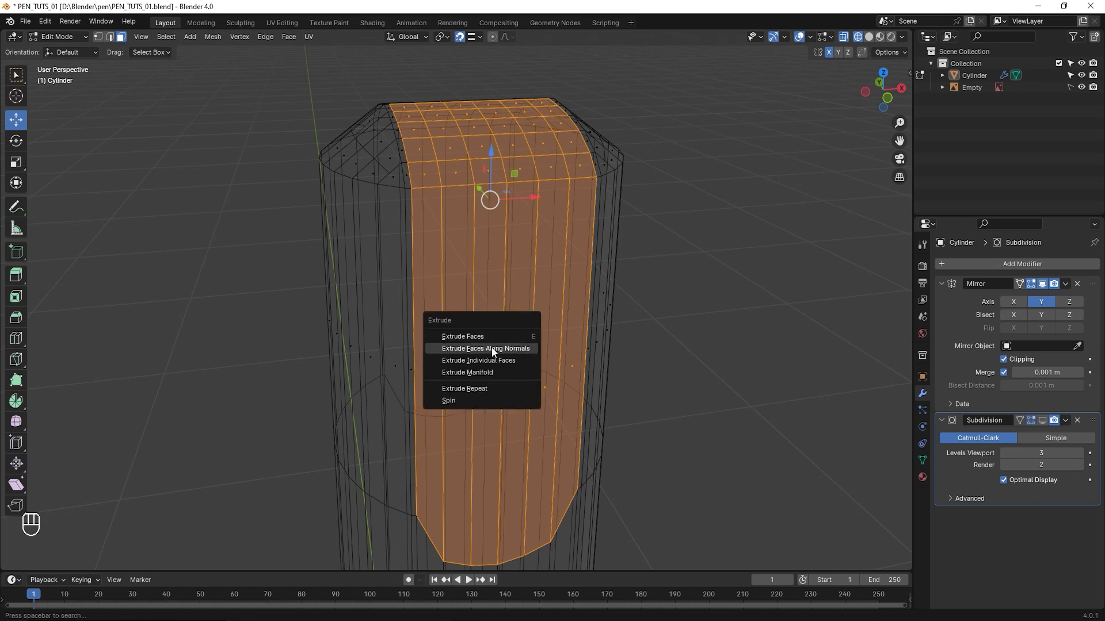
left_click(510, 348)
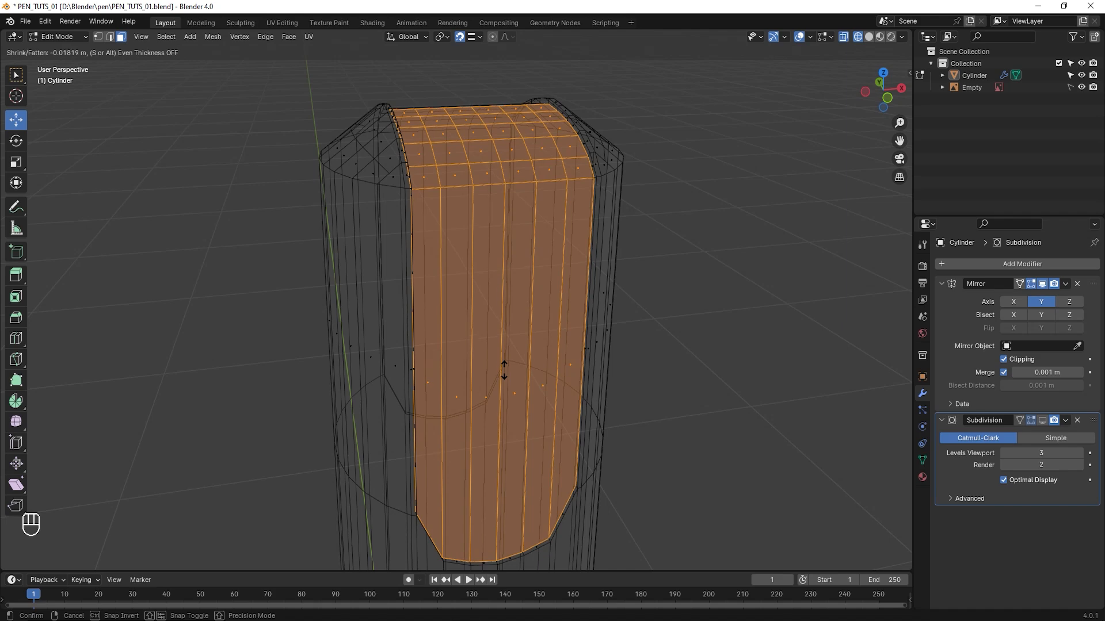
left_click(504, 370)
Extrude the recessed faces along their normals back outwards by about 0.0171 m
middle_click_drag(504, 370, 550, 374)
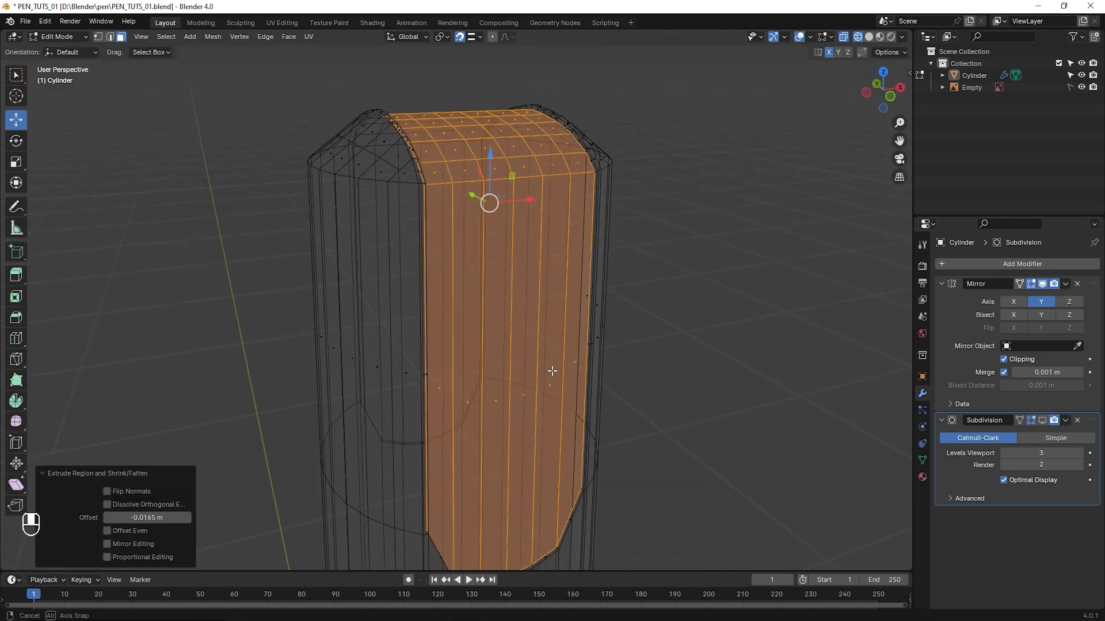
key("alt+e")
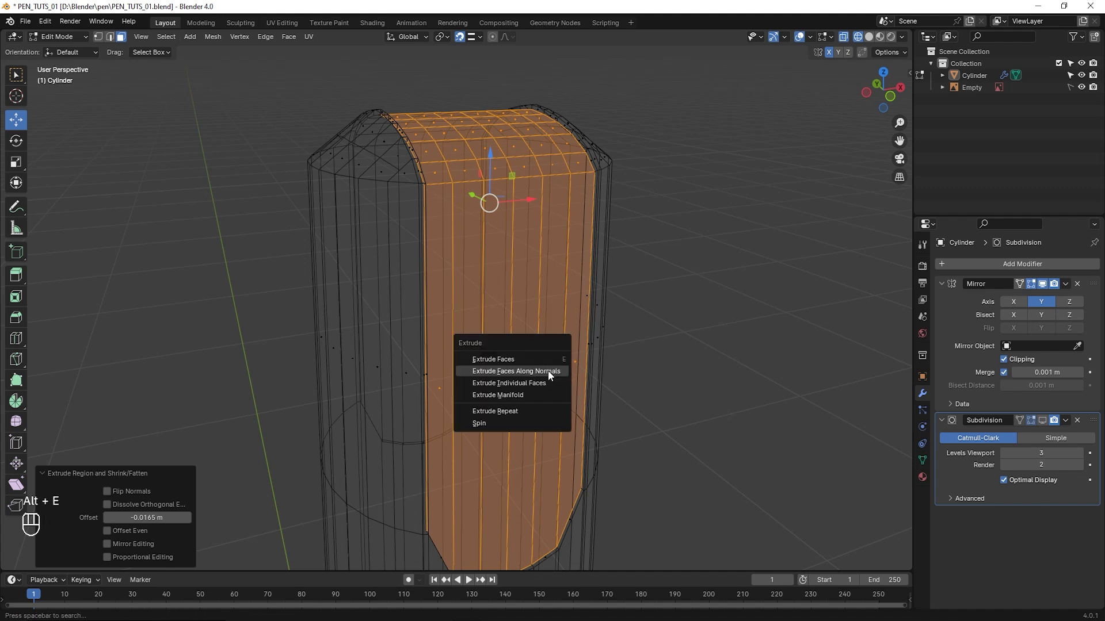
left_click(548, 371)
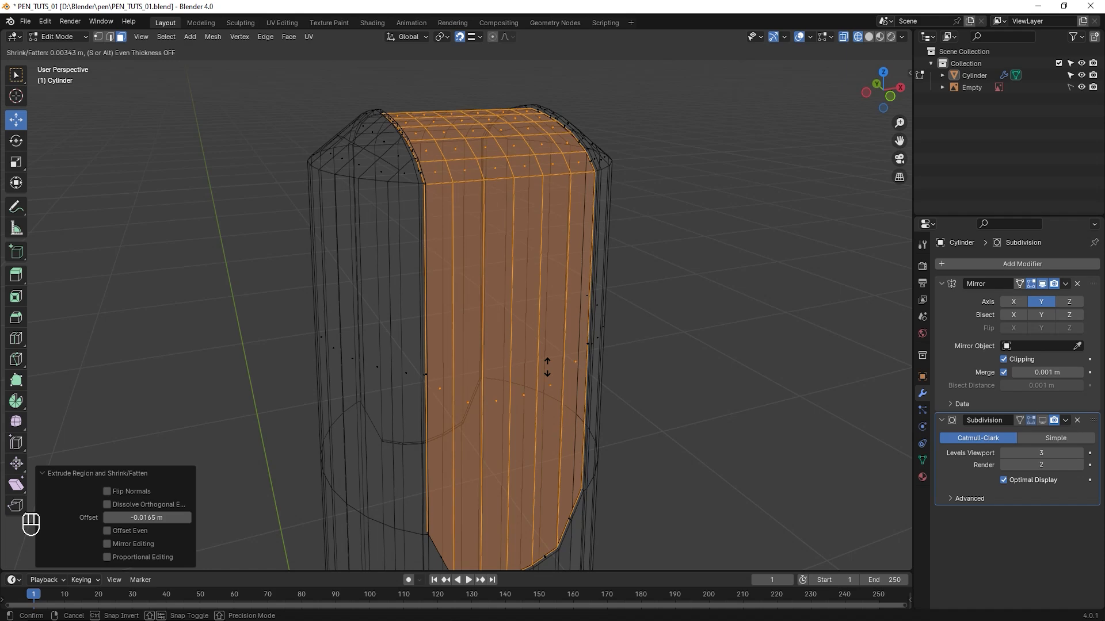
left_click(551, 356)
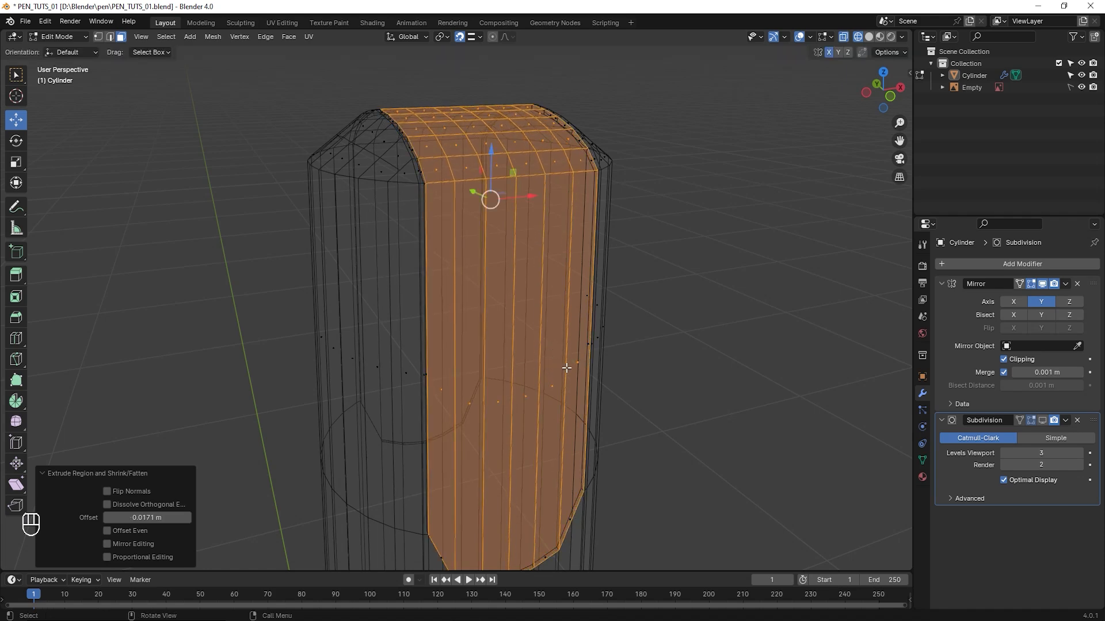
Reduce the offset of the last outward extrusion of the front panel to 0.0141 m
key("KP_3")
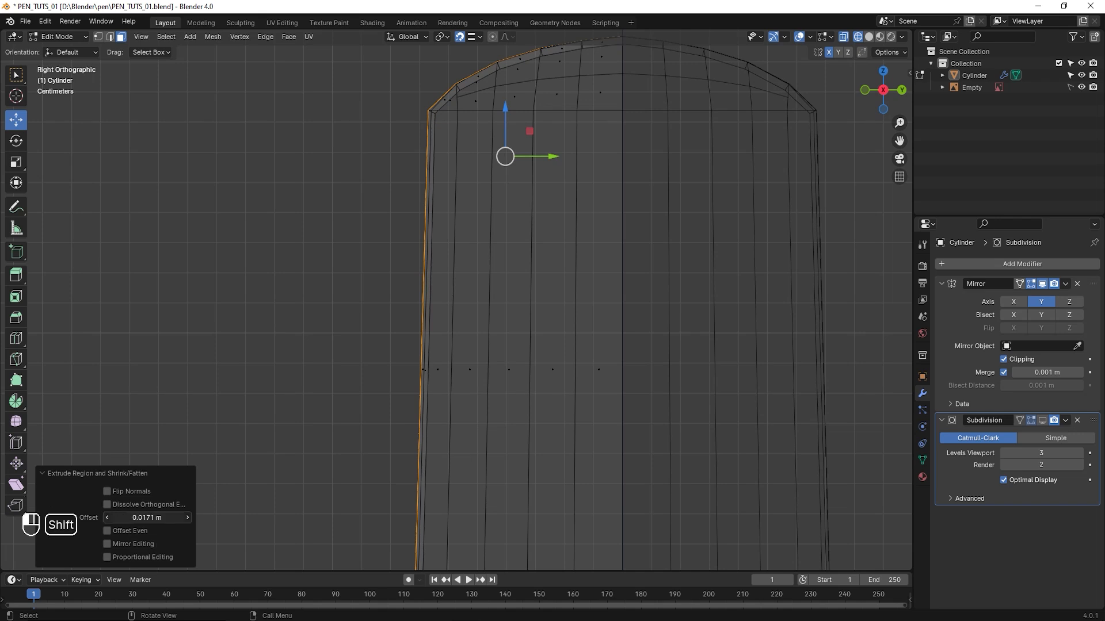
mouse_move(146, 517)
left_mouse_down("shift")
mouse_move(131, 517)
mouse_move(153, 517)
left_mouse_up("shift")
middle_click_drag(375, 389, 554, 402)
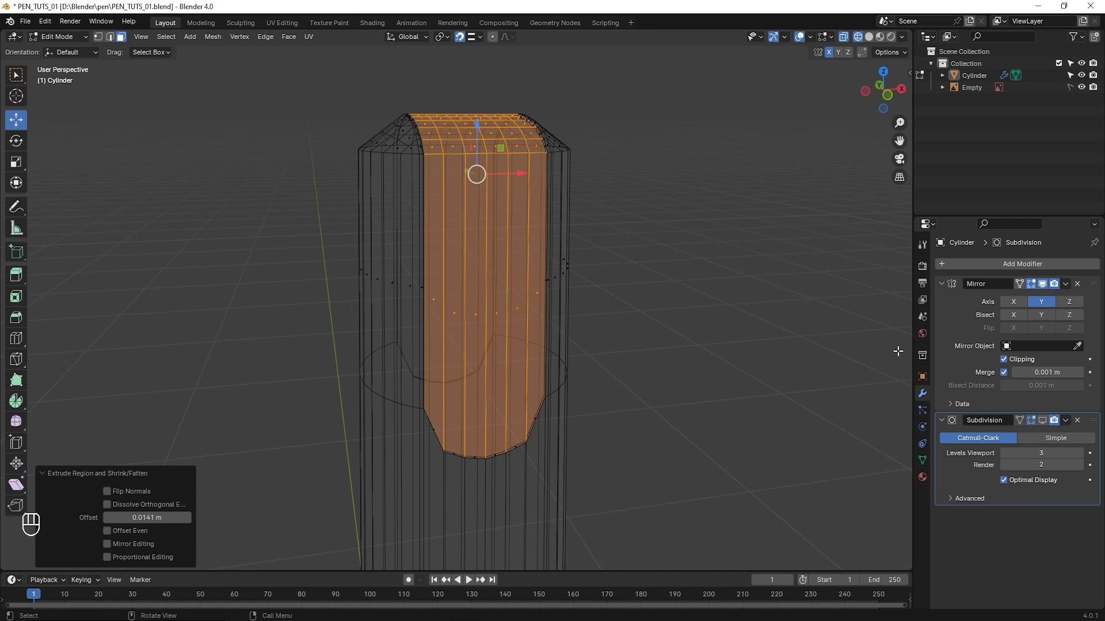
Turn on the viewport display of the Subdivision modifier, switch to solid shading and check the deselected panel with overlays hidden
left_click(1042, 421)
mouse_move(575, 392)
middle_mouse_down()
mouse_move(602, 387)
mouse_move(587, 403)
middle_mouse_up()
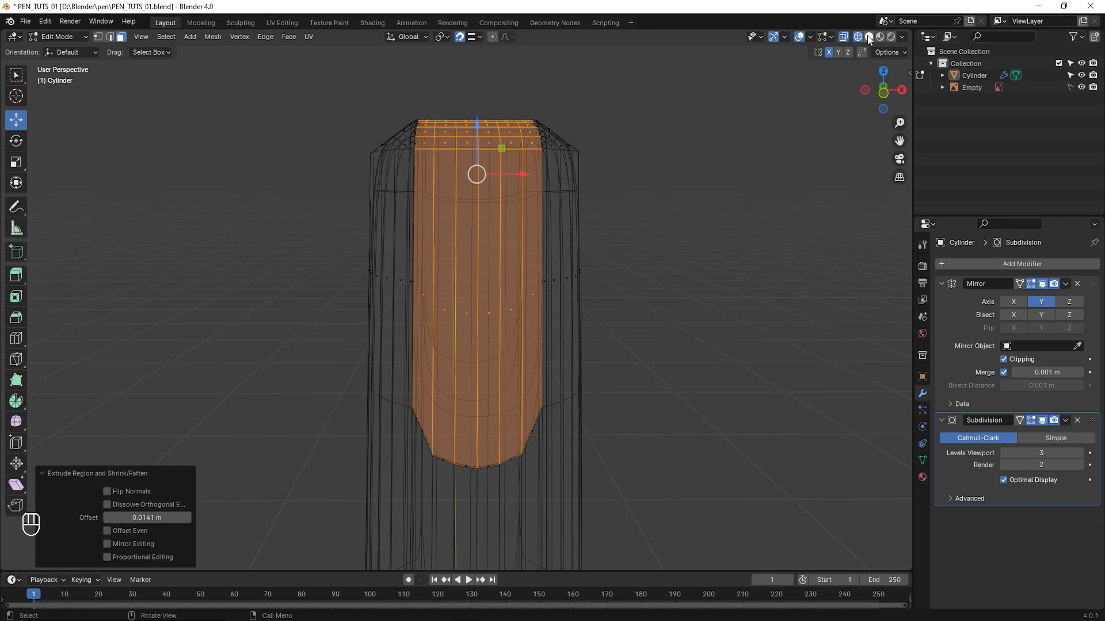
left_click(869, 37)
mouse_move(572, 304)
middle_mouse_down()
mouse_move(541, 383)
mouse_move(564, 331)
mouse_move(574, 347)
middle_mouse_up()
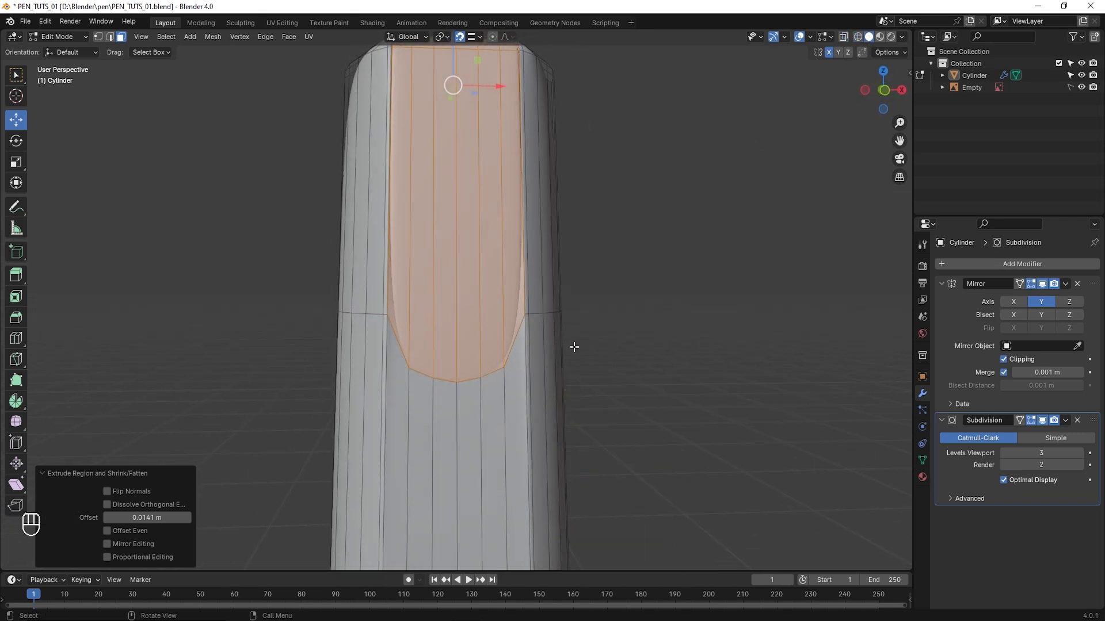
left_click(631, 351)
scroll(598, 357, "down", 3)
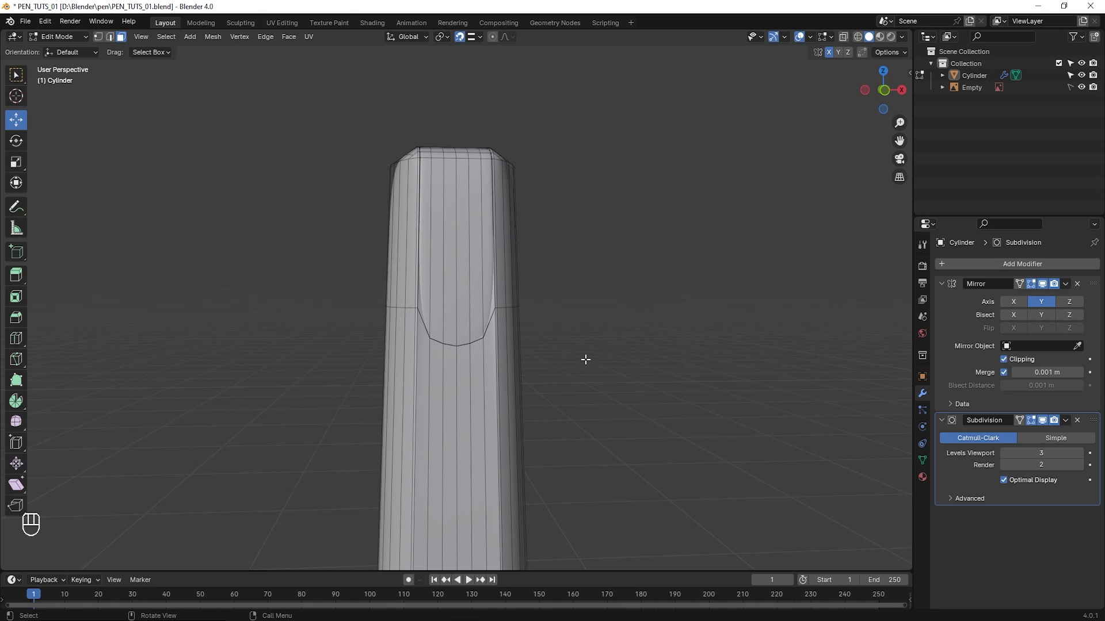
left_click(798, 36)
middle_click_drag(523, 264, 545, 286)
left_click(799, 37)
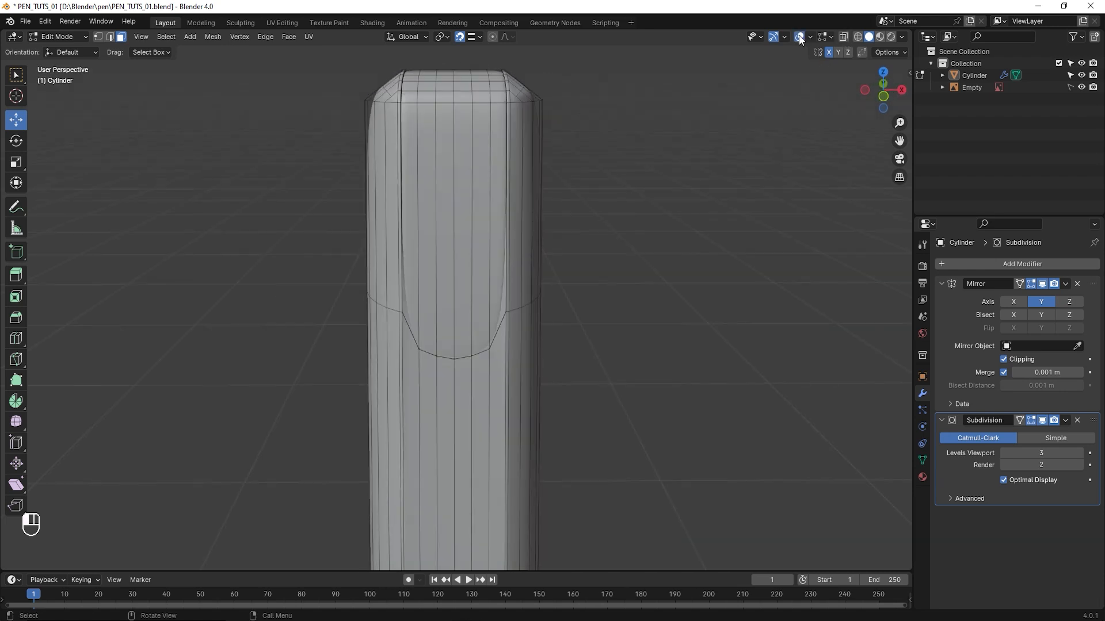
Add a loop cut around the body just above the panel's rounded end with a slide factor of about 0.459
middle_click_drag(478, 357, 481, 159, "shift")
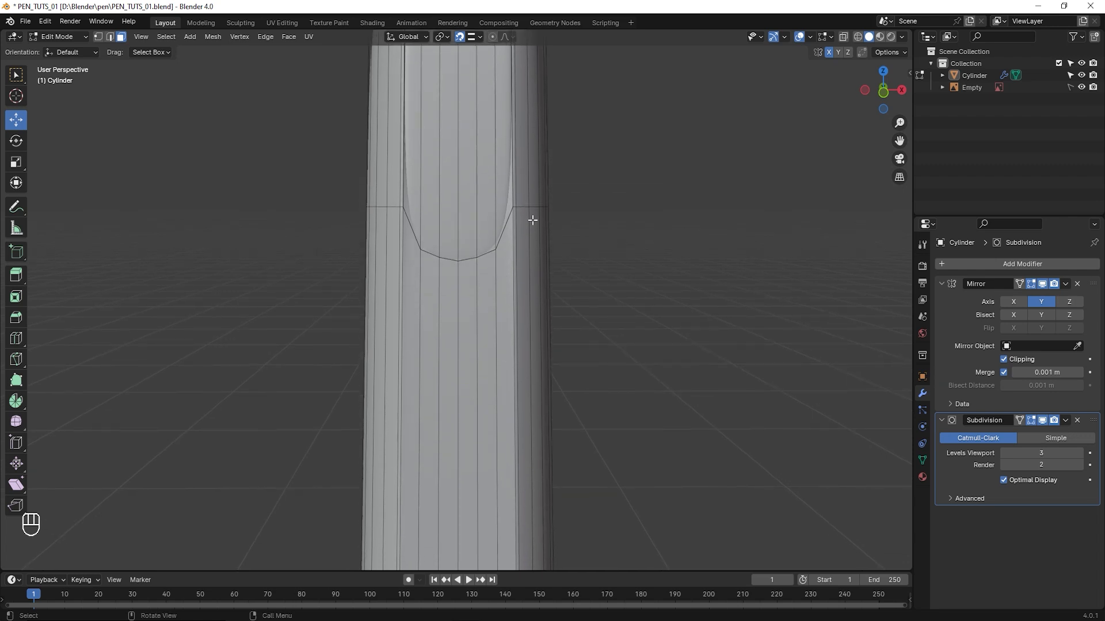
scroll(532, 221, "down", 2)
middle_click_drag(522, 214, 510, 294, "shift")
left_click(110, 36)
left_click(493, 258)
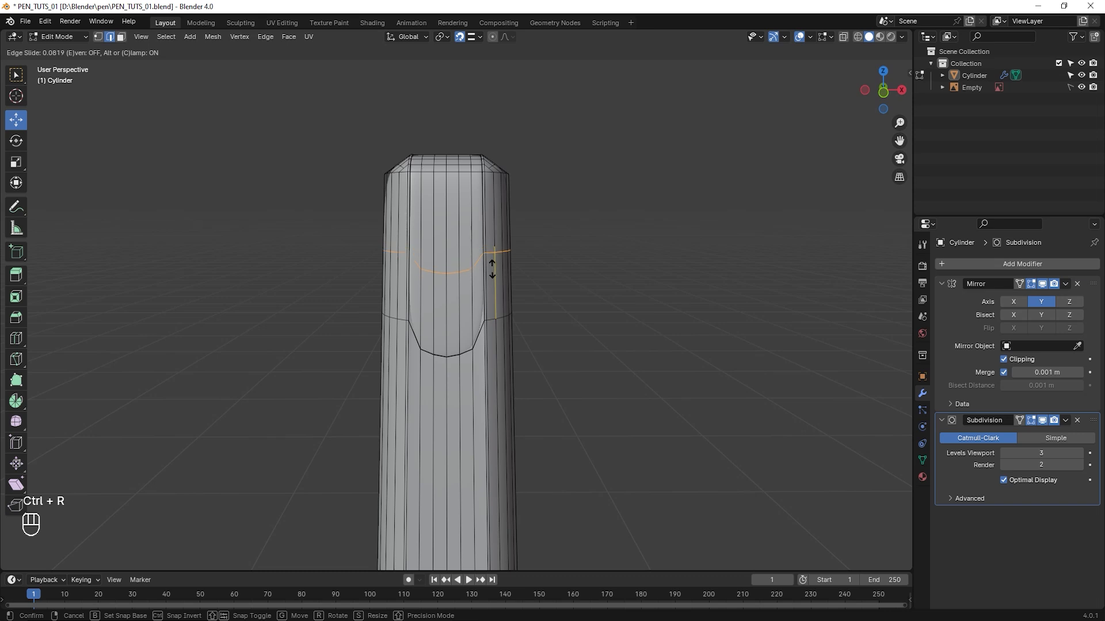
left_click(493, 291)
Turn off snapping and slide the new edge loop down closer to the panel's rounded end
left_click(459, 38)
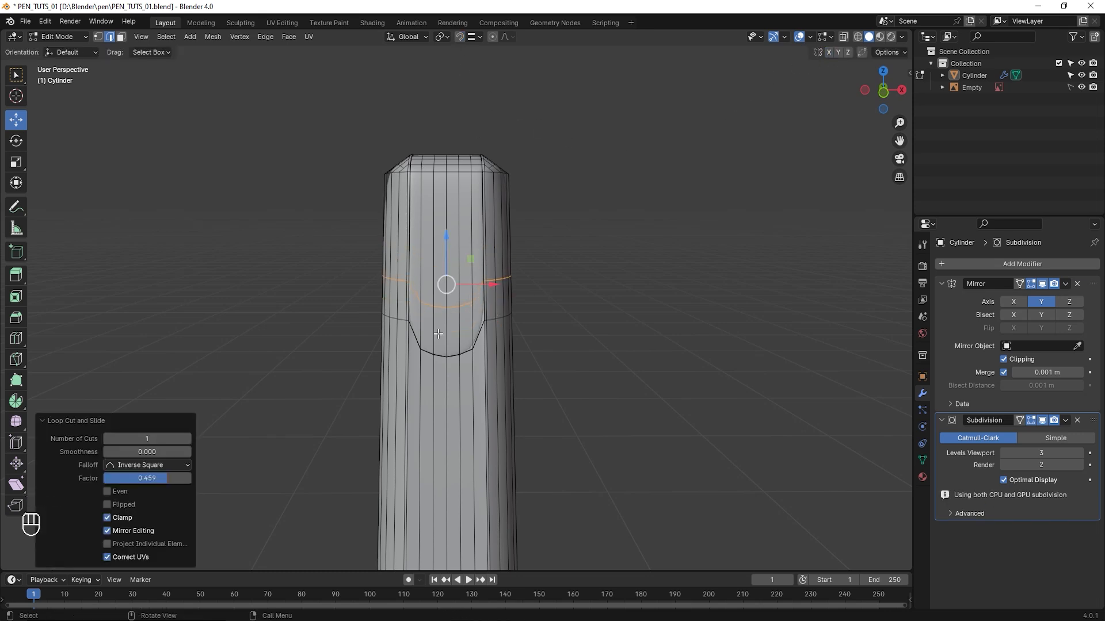
scroll(438, 334, "up", 1)
key("g")
key("g")
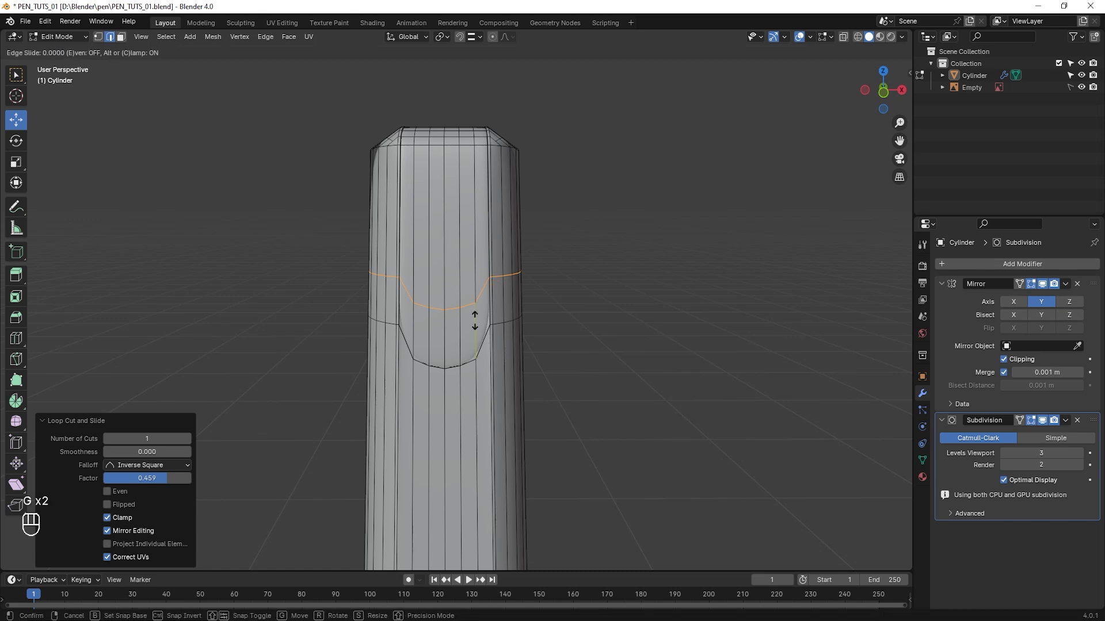
left_click(473, 351)
Add a loop cut around the body just below the panel's rounded end with a factor of about -0.894
scroll(530, 387, "down", 4)
middle_click_drag(530, 387, 545, 357)
scroll(517, 351, "up", 2)
key("ctrl+r")
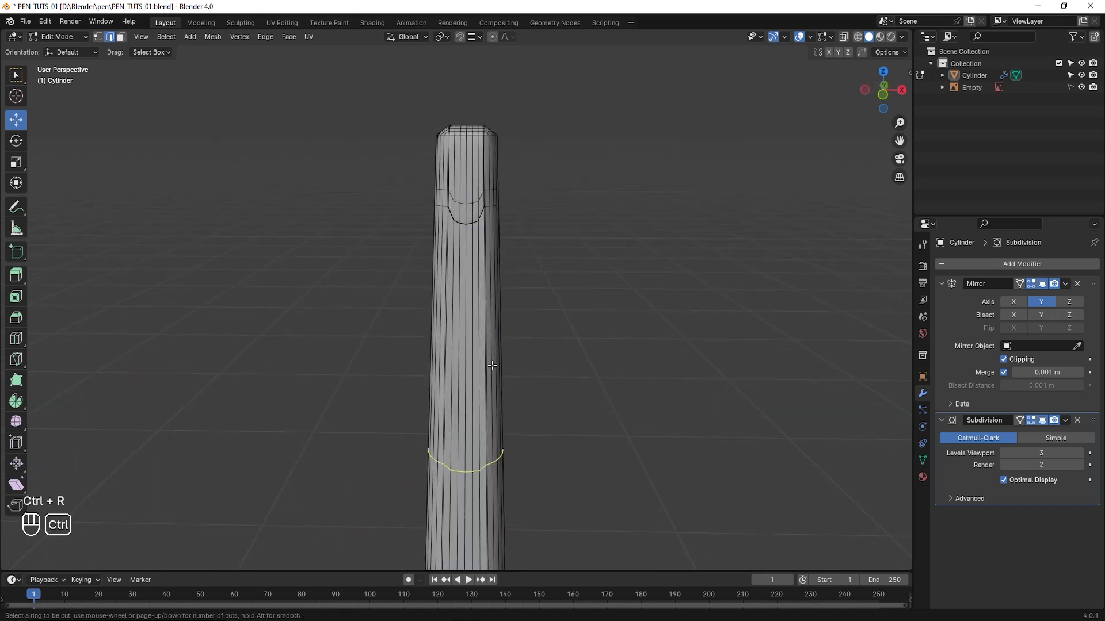
left_click(493, 365)
left_click(518, 158)
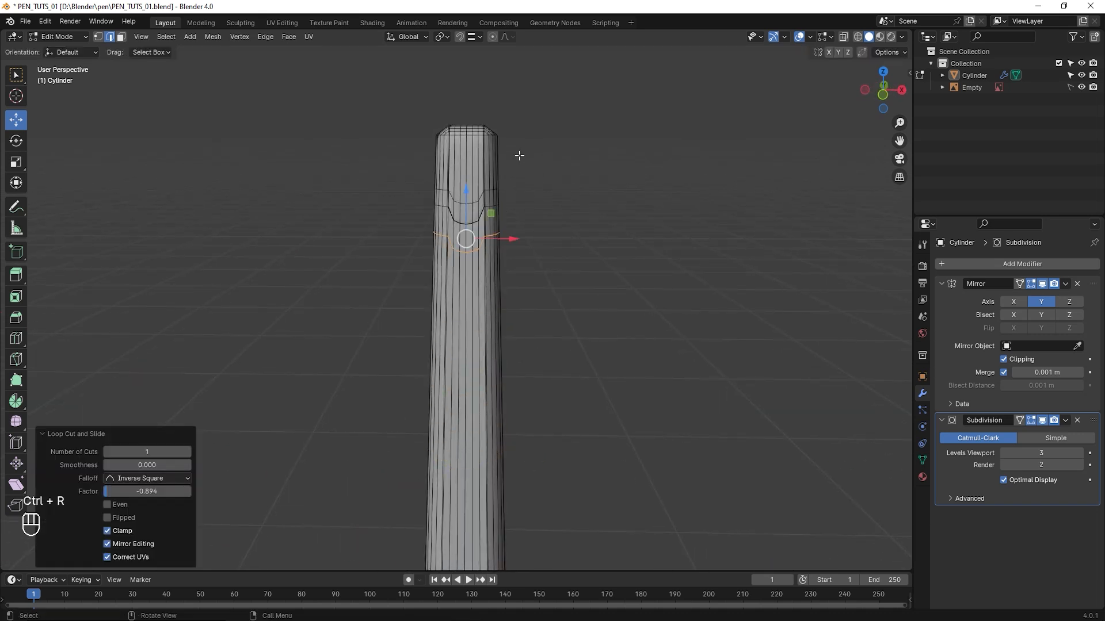
Examine the grooved front panel and the domed end in Object Mode
scroll(518, 154, "up", 4)
middle_click_drag(517, 227, 476, 385, "shift")
left_click(41, 36)
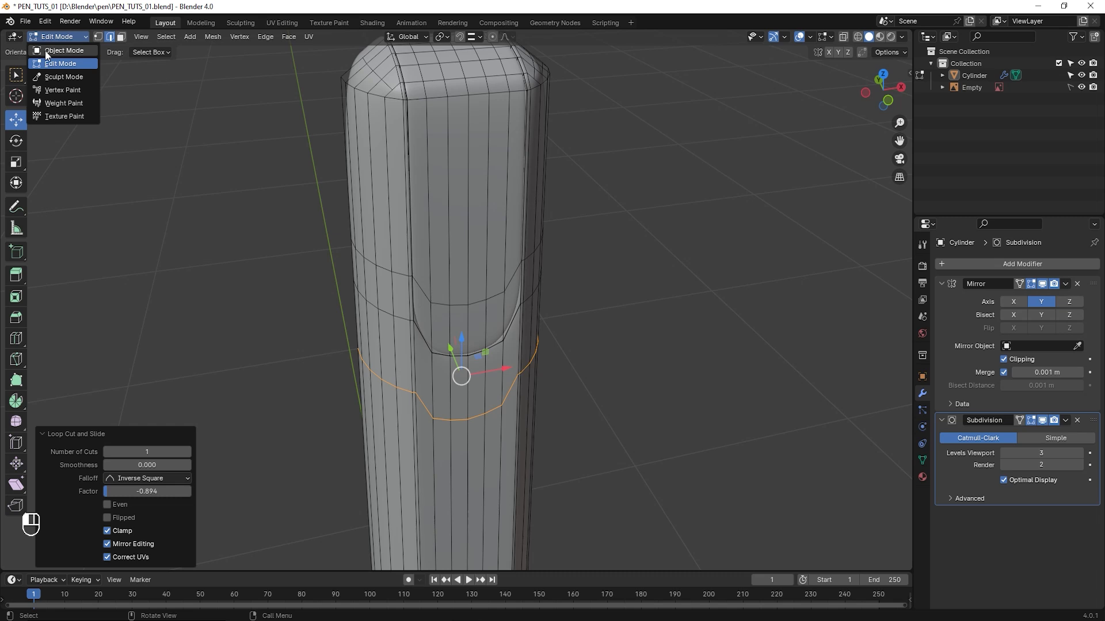
left_click(43, 50)
scroll(214, 260, "down", 5)
middle_click_drag(214, 260, 466, 316)
scroll(458, 282, "up", 4)
scroll(452, 271, "down", 4)
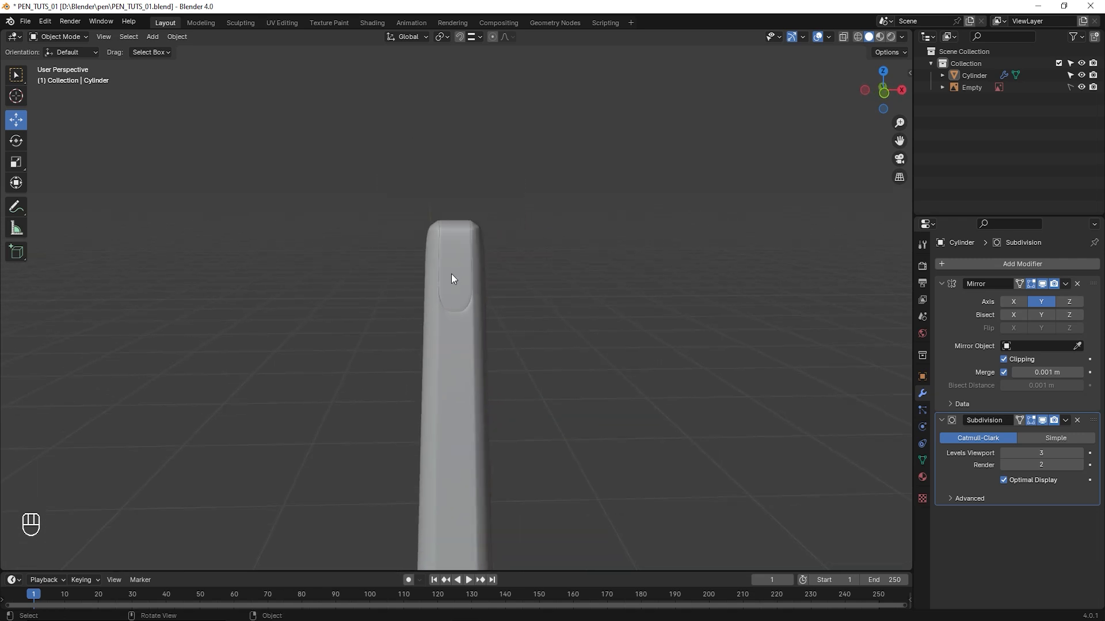
left_click(450, 314)
Select the vertices of the domed end and panel down to the lowest new loop, in Edit Mode's wireframe front view
left_click(60, 37)
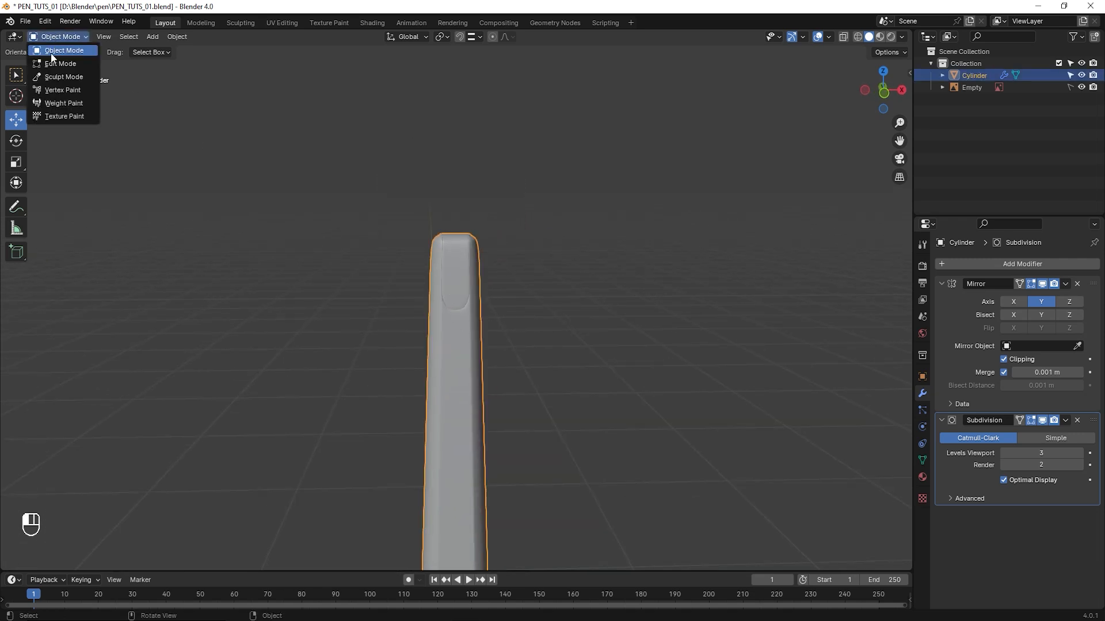
left_click(50, 63)
middle_click_drag(403, 352, 378, 219, "shift")
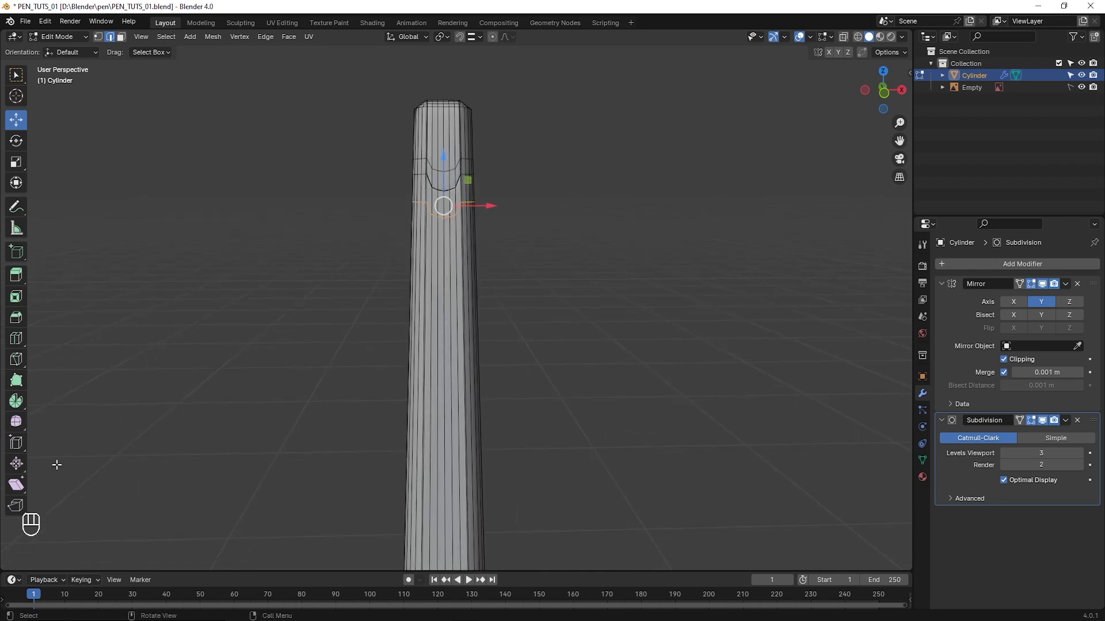
left_click(97, 36)
key("KP_1")
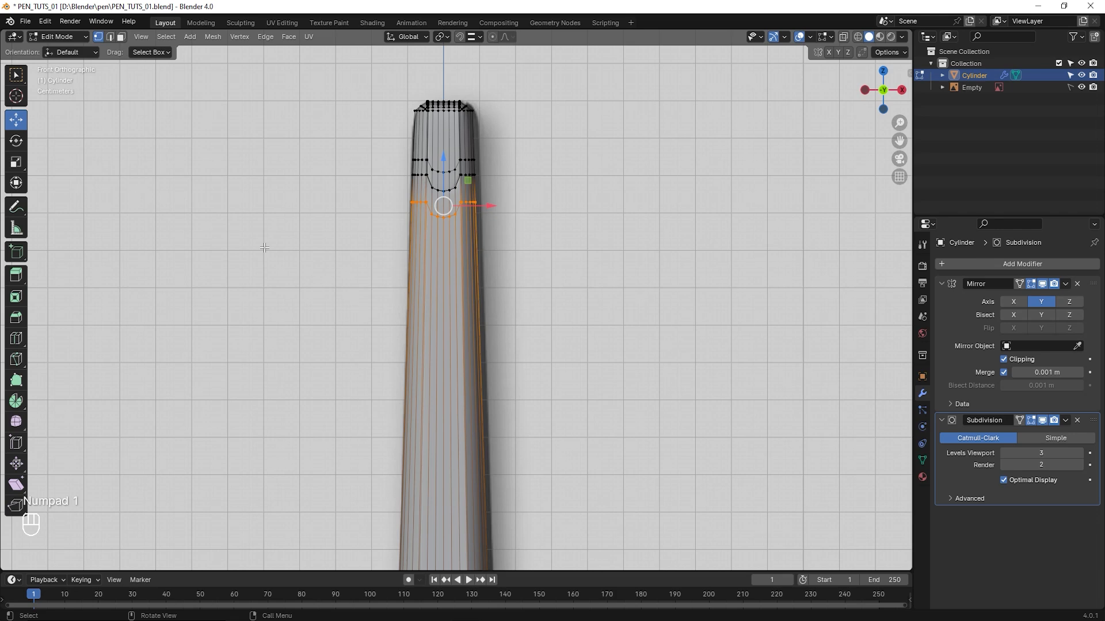
left_click(857, 38)
scroll(476, 263, "up", 2)
left_click_drag(400, 139, 521, 233)
left_click_drag(530, 291, 531, 324)
Smooth the selected vertices with the Smooth tool by about 0.219 and return to solid shading
left_click(16, 422)
scroll(428, 182, "up", 2)
middle_click_drag(429, 218, 437, 344, "shift")
left_click_drag(441, 261, 495, 280)
middle_click_drag(506, 300, 531, 296)
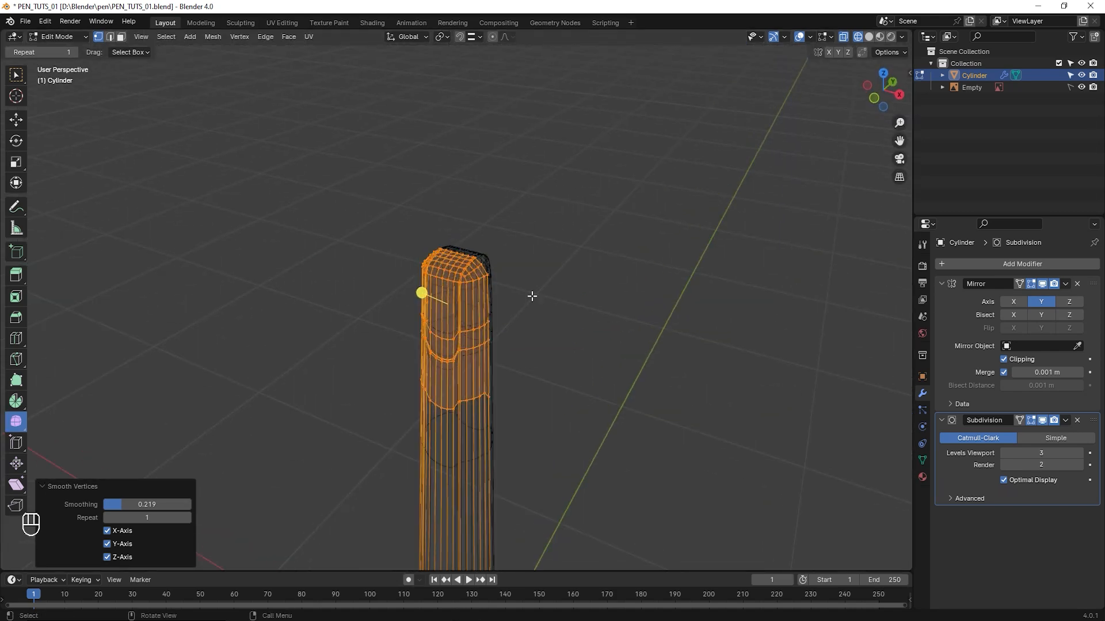
left_click(865, 38)
scroll(561, 284, "up", 3)
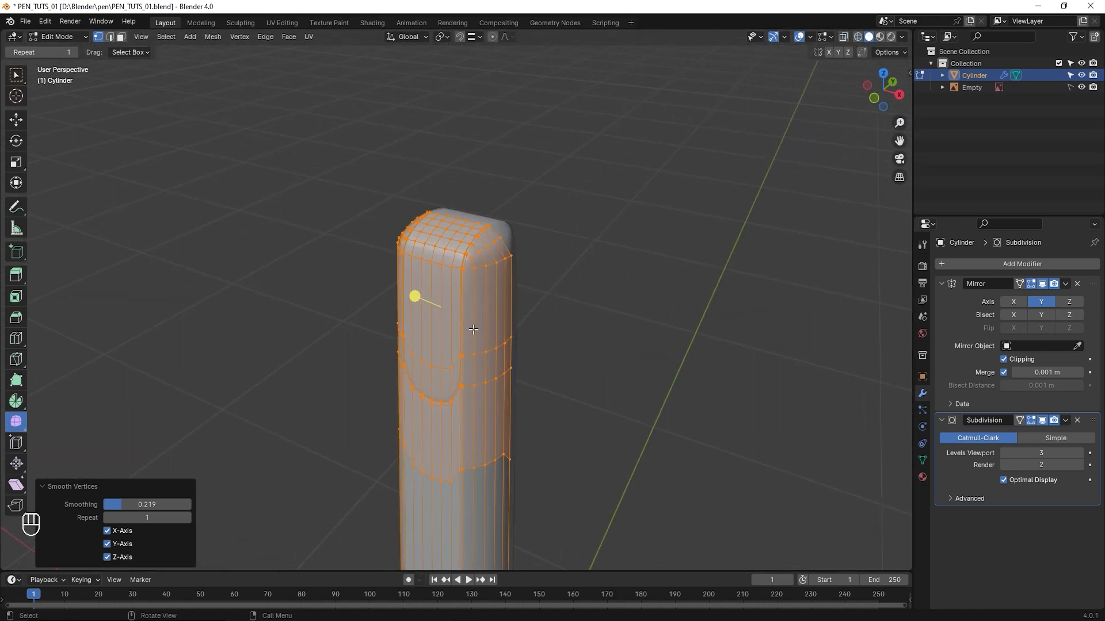
Examine the smoothed domed end and its front panel in Object Mode
middle_click_drag(559, 285, 514, 291)
scroll(511, 297, "up", 2)
mouse_move(506, 370)
middle_mouse_down("shift")
mouse_move(511, 296)
mouse_move(382, 286)
mouse_move(538, 286)
mouse_move(494, 286)
middle_mouse_up("shift")
left_click(56, 36)
left_click(55, 55)
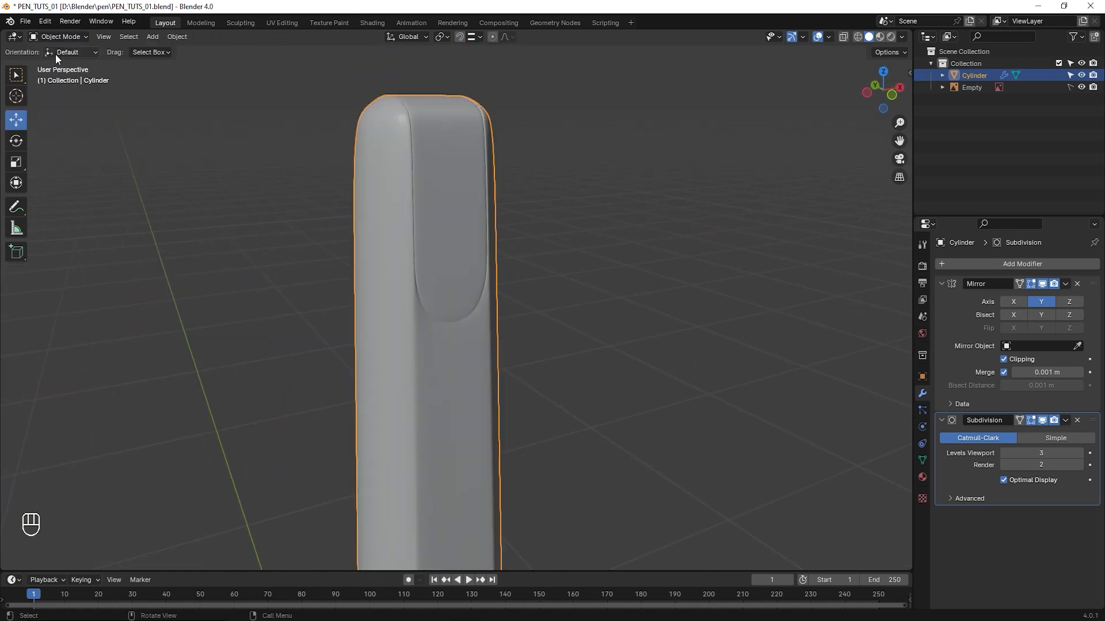
left_click(163, 198)
middle_click_drag(163, 198, 476, 248)
scroll(476, 247, "down", 4)
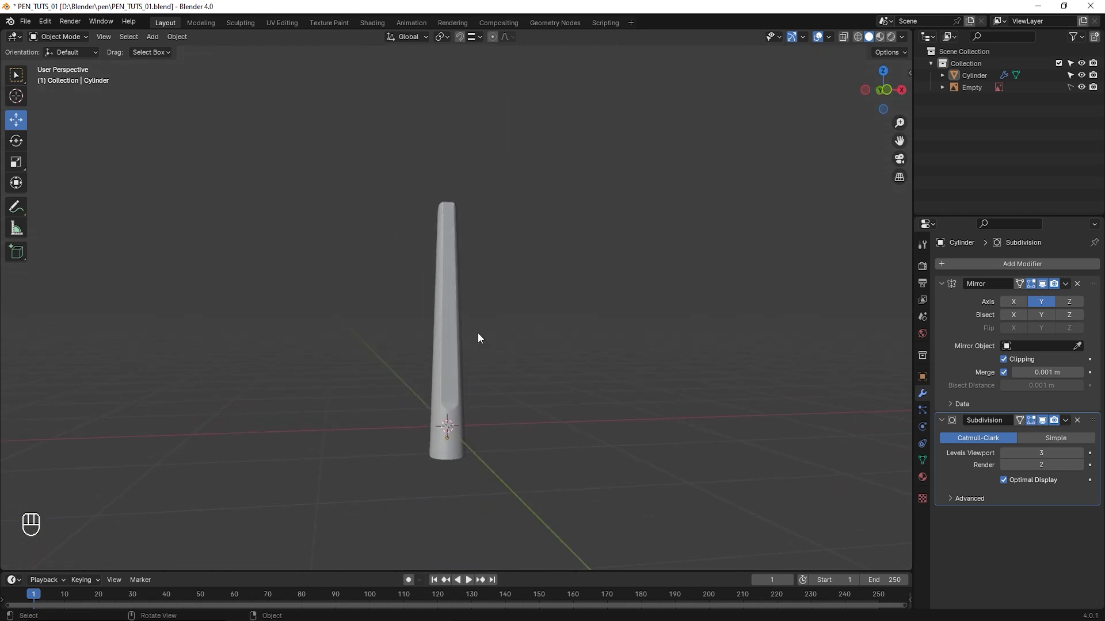
Examine the lower end of the pen body and its front recess from several angles
middle_click_drag(482, 382, 451, 394)
middle_click_drag(443, 451, 447, 326, "shift")
scroll(448, 326, "up", 2)
left_click(412, 411)
middle_click_drag(411, 411, 457, 374, "shift")
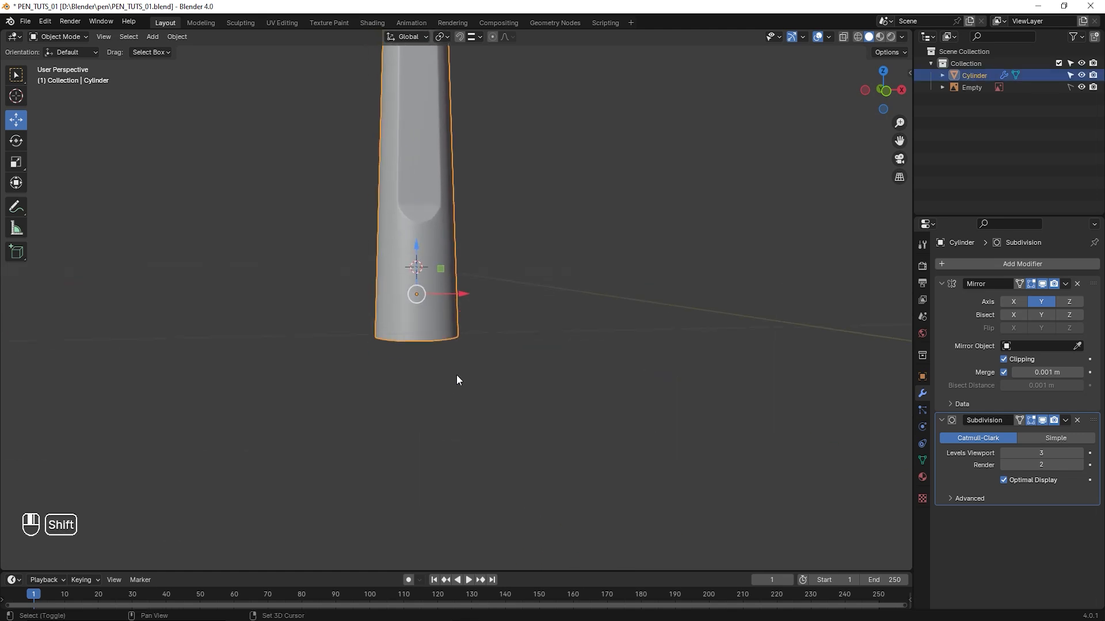
scroll(530, 303, "up", 1)
middle_click_drag(459, 326, 436, 337)
middle_click_drag(464, 285, 471, 334, "shift")
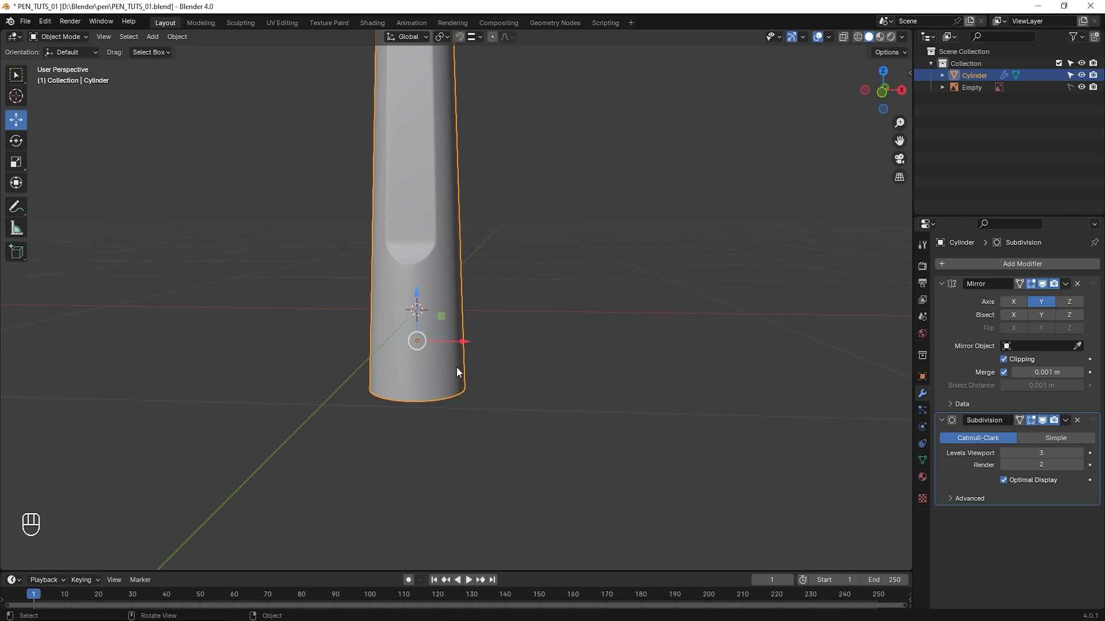
middle_click_drag(457, 371, 424, 380)
scroll(454, 395, "down", 3)
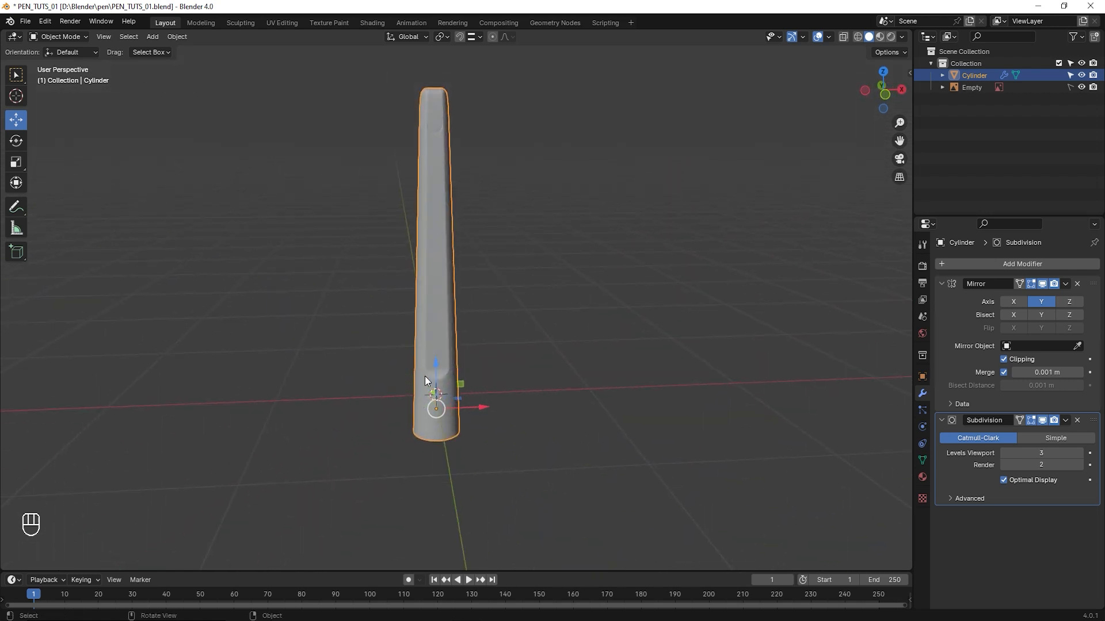
Enable the wireframe overlay for the geometry, lower its opacity to about 0.4 and deselect the pen body
scroll(424, 380, "up", 1)
left_click(827, 37)
left_click(760, 239)
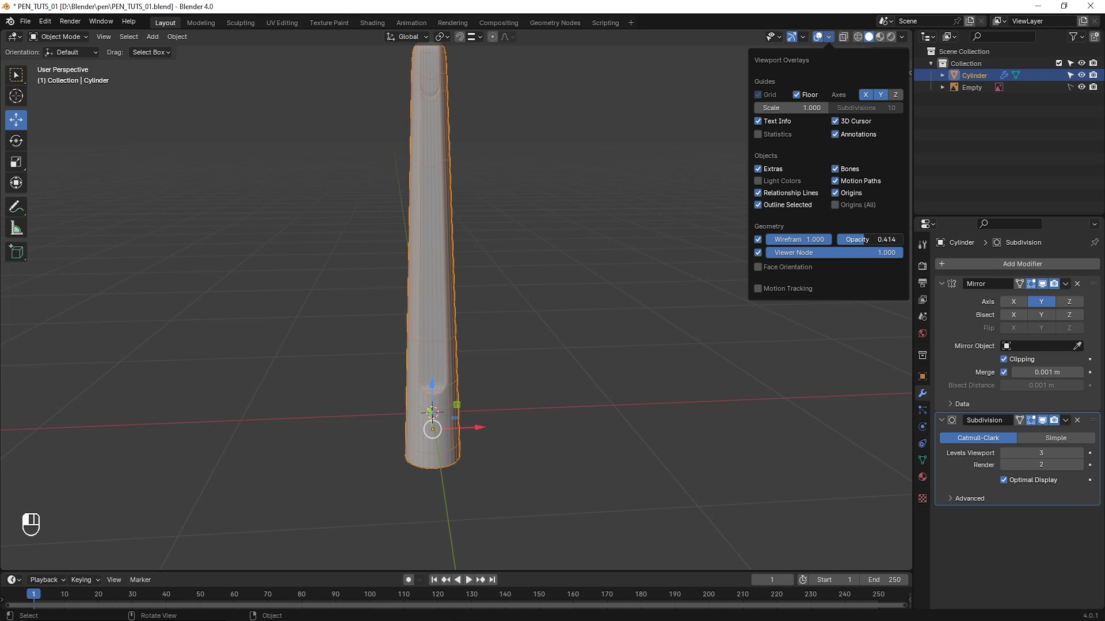
left_click_drag(894, 240, 886, 240)
left_click(519, 305)
Examine the wireframe edge flow along the pen body, from the domed end to the base
middle_click_drag(519, 305, 448, 333)
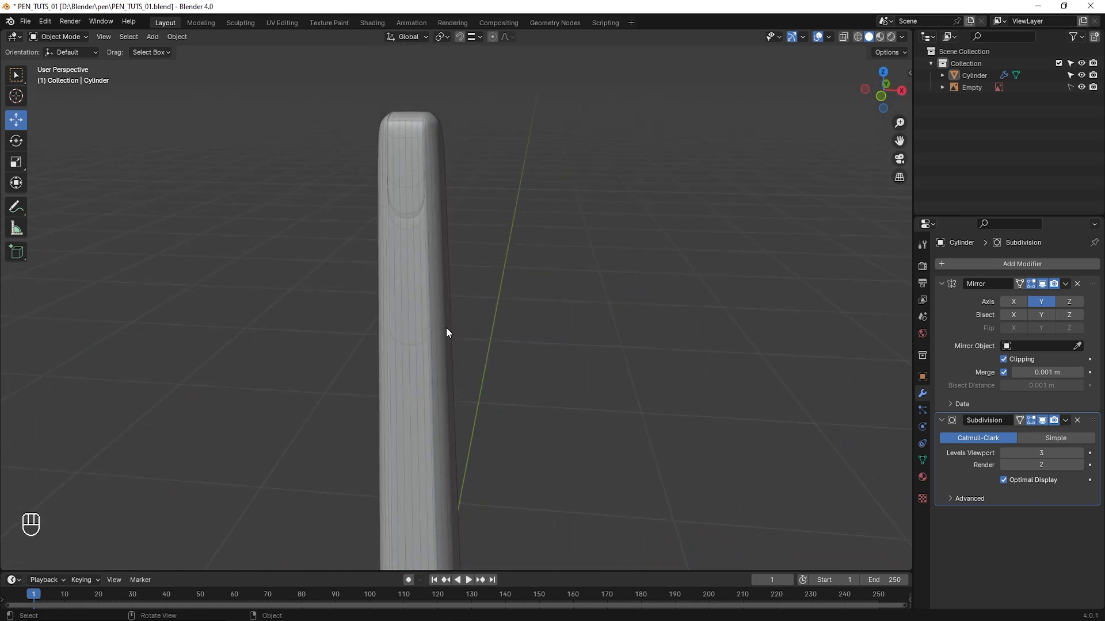
scroll(446, 328, "up", 3)
scroll(464, 348, "up", 1)
middle_click_drag(429, 263, 481, 283, "shift")
scroll(413, 306, "down", 5)
scroll(417, 306, "up", 6)
scroll(417, 305, "down", 2)
scroll(482, 345, "down", 5)
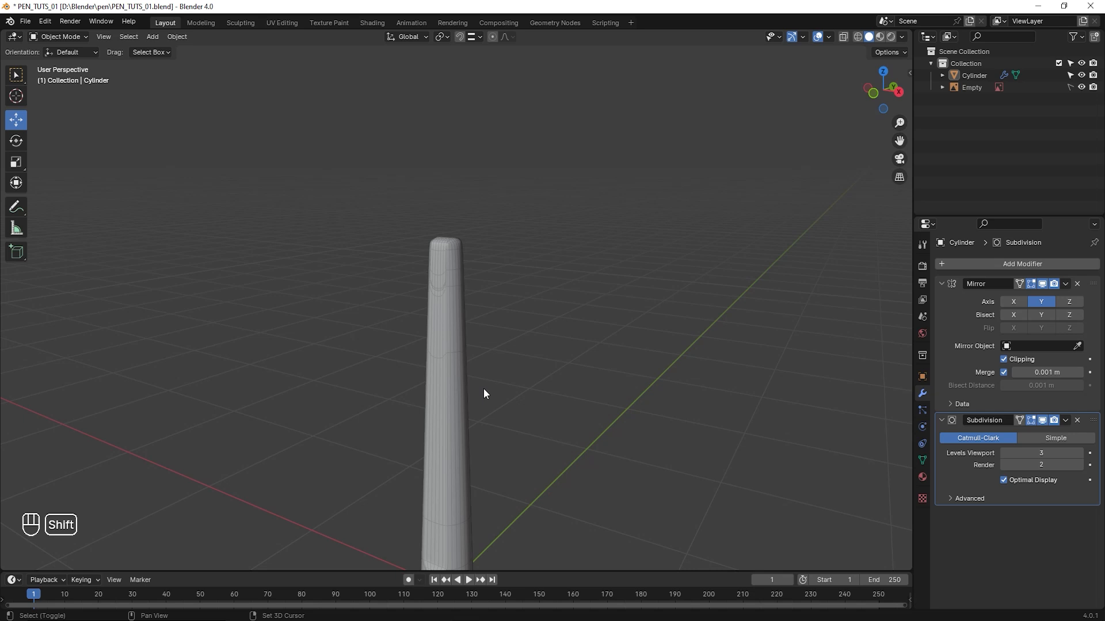
middle_click_drag(482, 392, 489, 295, "shift")
scroll(488, 295, "up", 3)
scroll(474, 248, "up", 4)
middle_click_drag(479, 409, 487, 384, "shift")
scroll(486, 282, "up", 2)
scroll(502, 320, "down", 5)
middle_click_drag(490, 213, 490, 351, "shift")
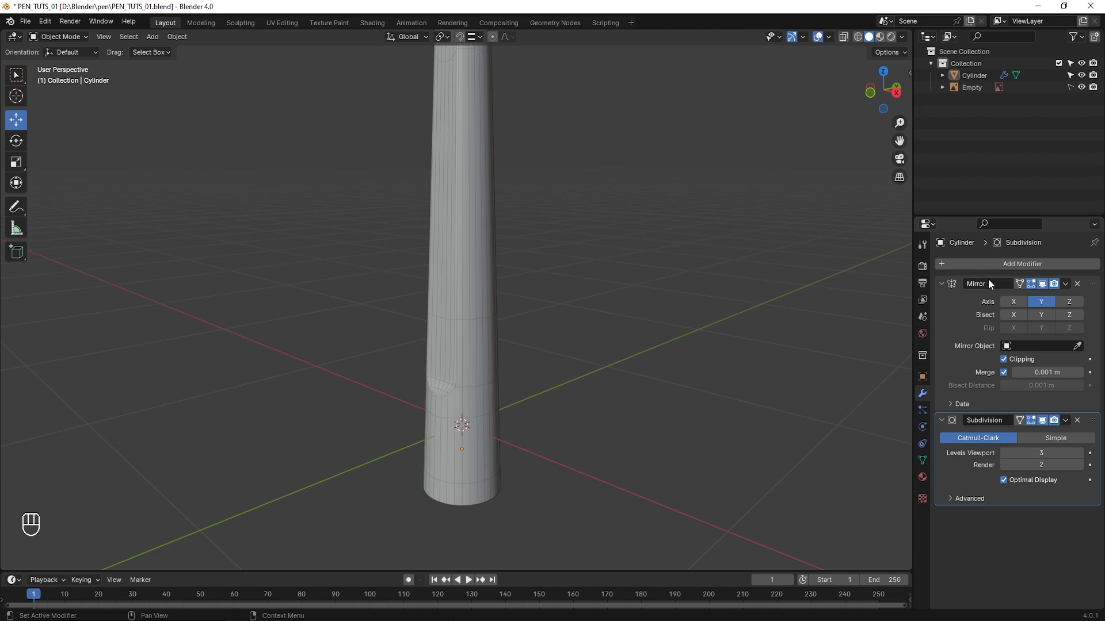
scroll(498, 309, "down", 2)
middle_click_drag(498, 308, 488, 352, "shift")
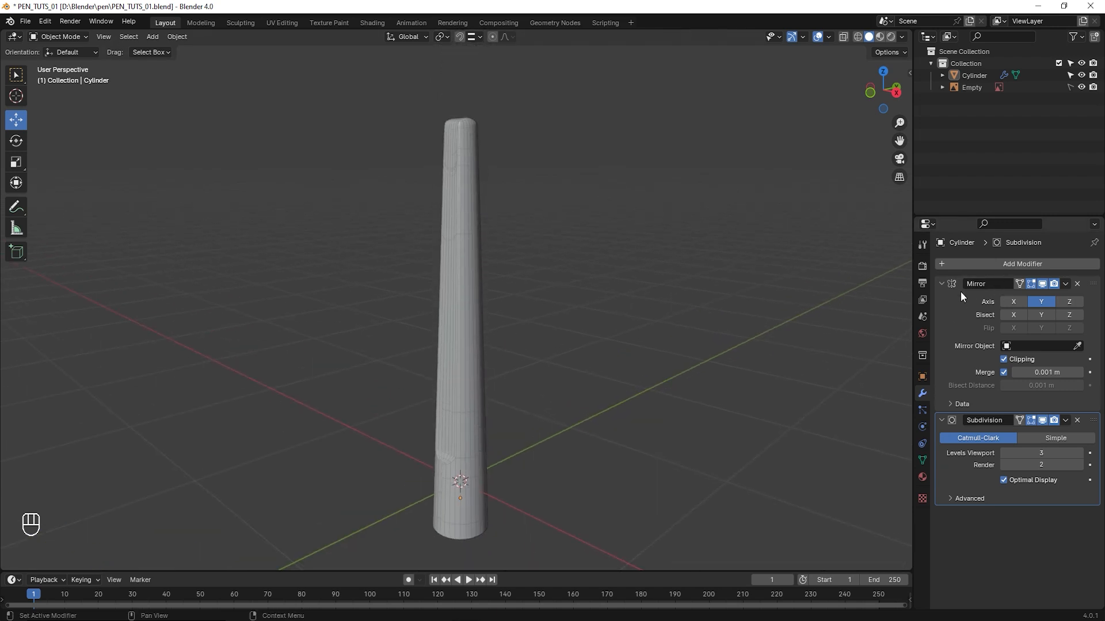
Apply the Mirror modifier to the pen body
left_click(457, 229)
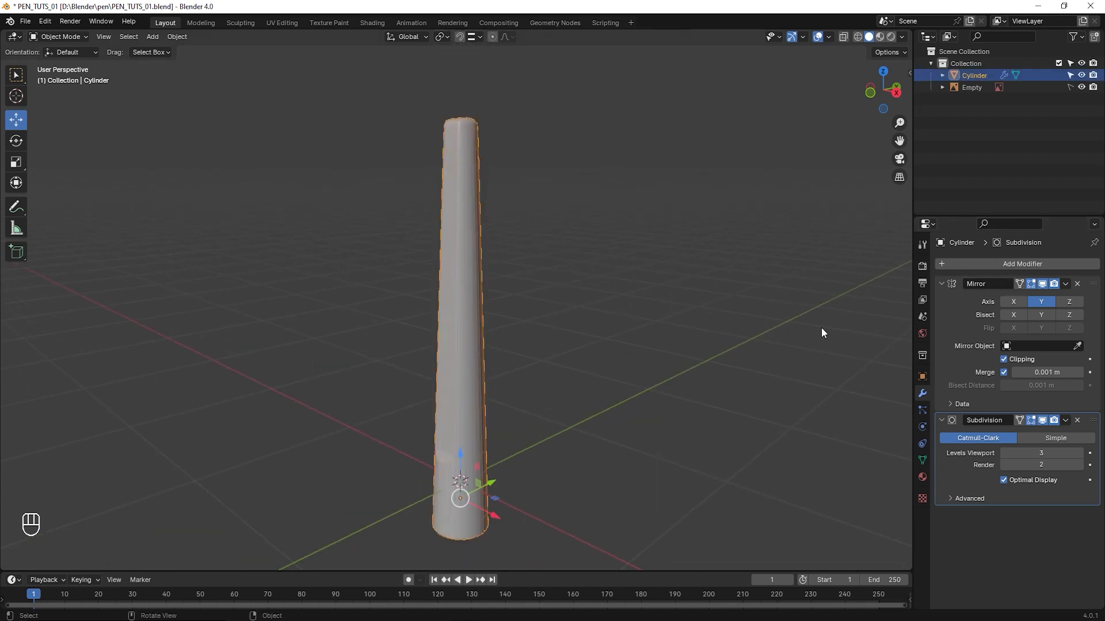
left_click(1066, 285)
left_click(1008, 295)
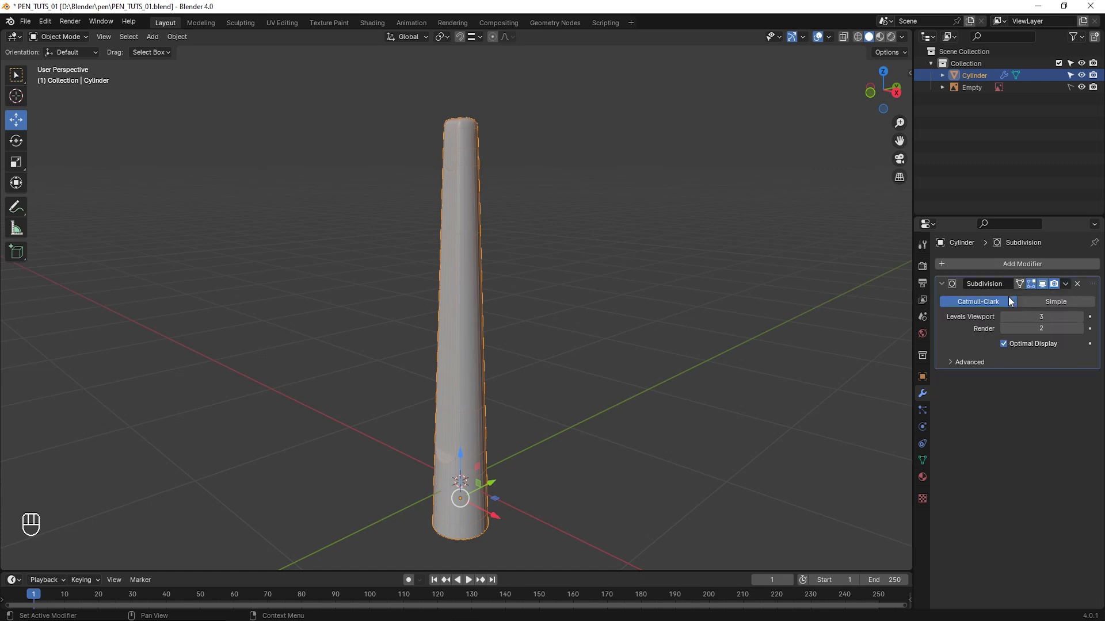
Check the domed end of the full body from the side and return to Edit Mode
middle_click_drag(624, 325, 560, 325)
middle_click_drag(553, 439, 513, 439, "shift")
middle_click_drag(496, 335, 466, 346, "shift")
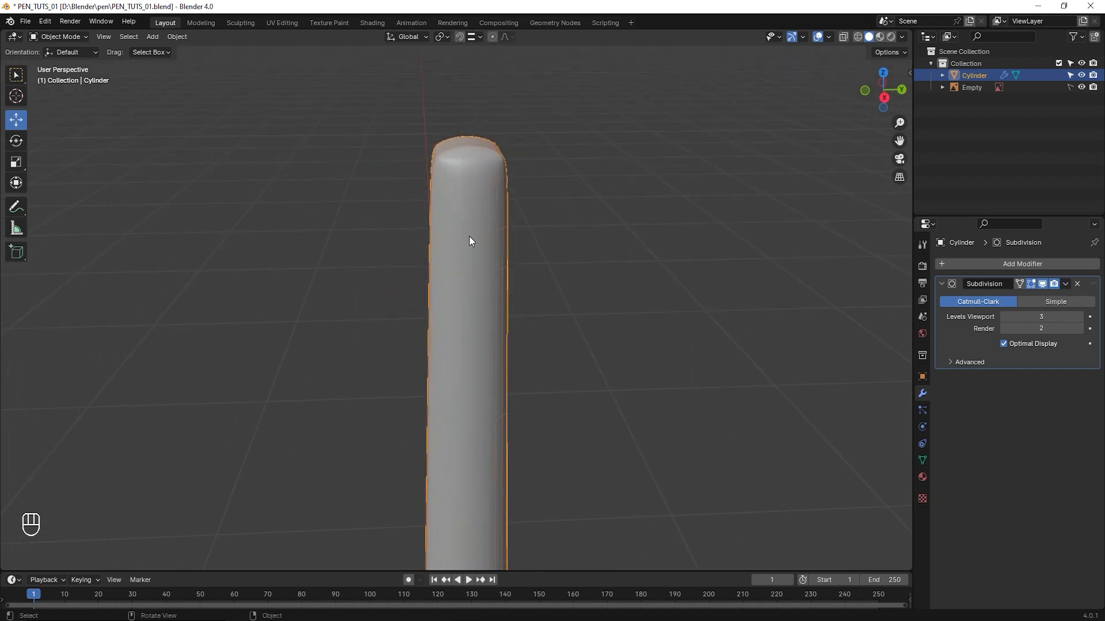
scroll(484, 296, "up", 5)
middle_click_drag(479, 319, 543, 311)
scroll(536, 237, "down", 5)
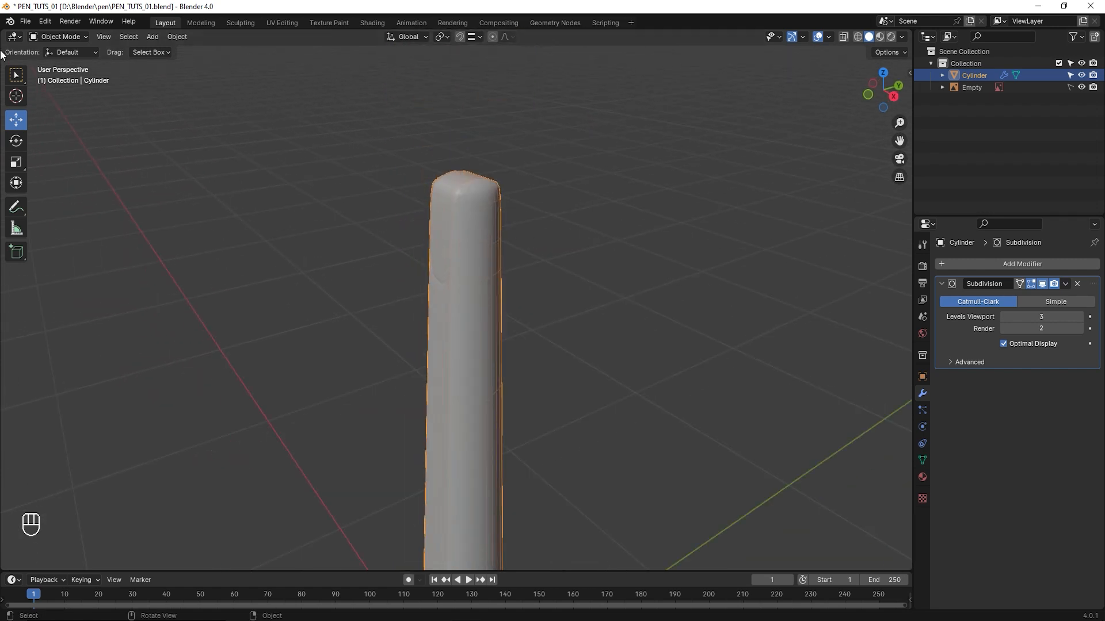
left_click(60, 36)
left_click(55, 59)
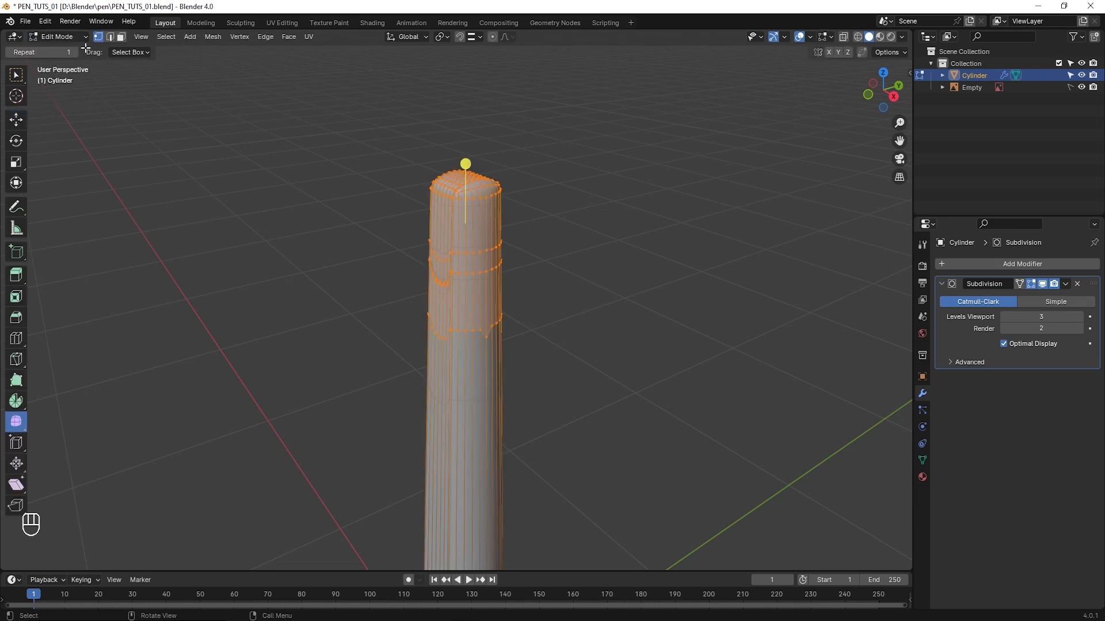
scroll(98, 165, "down", 2)
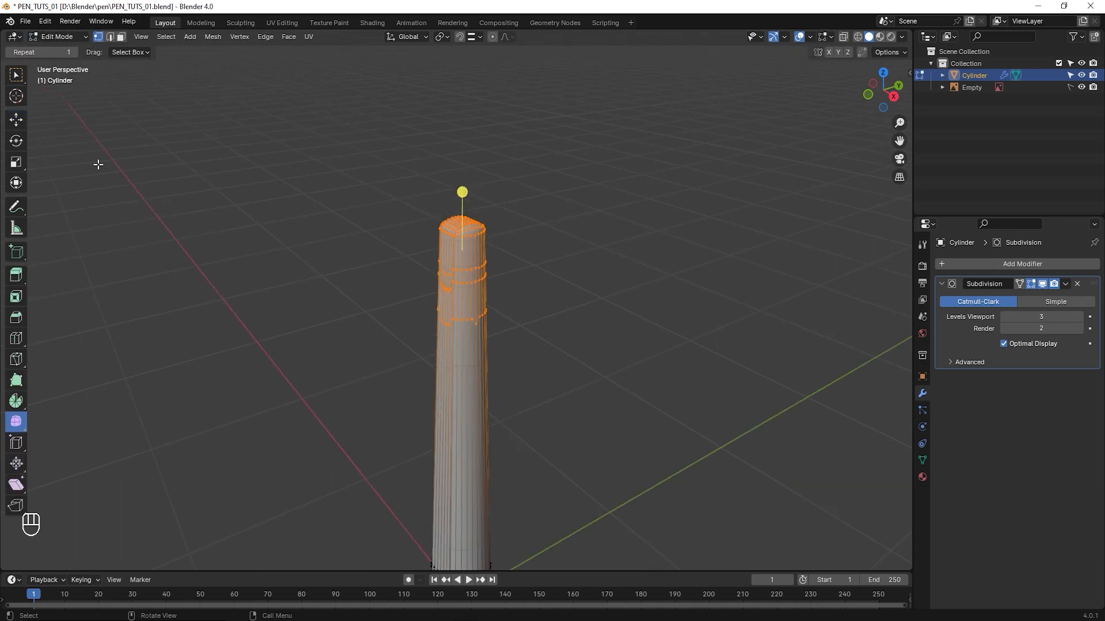
Switch to the Select Box tool, select the whole pen body mesh and merge its vertices by distance
left_click(13, 82)
middle_click_drag(616, 400, 454, 333, "shift")
key("a")
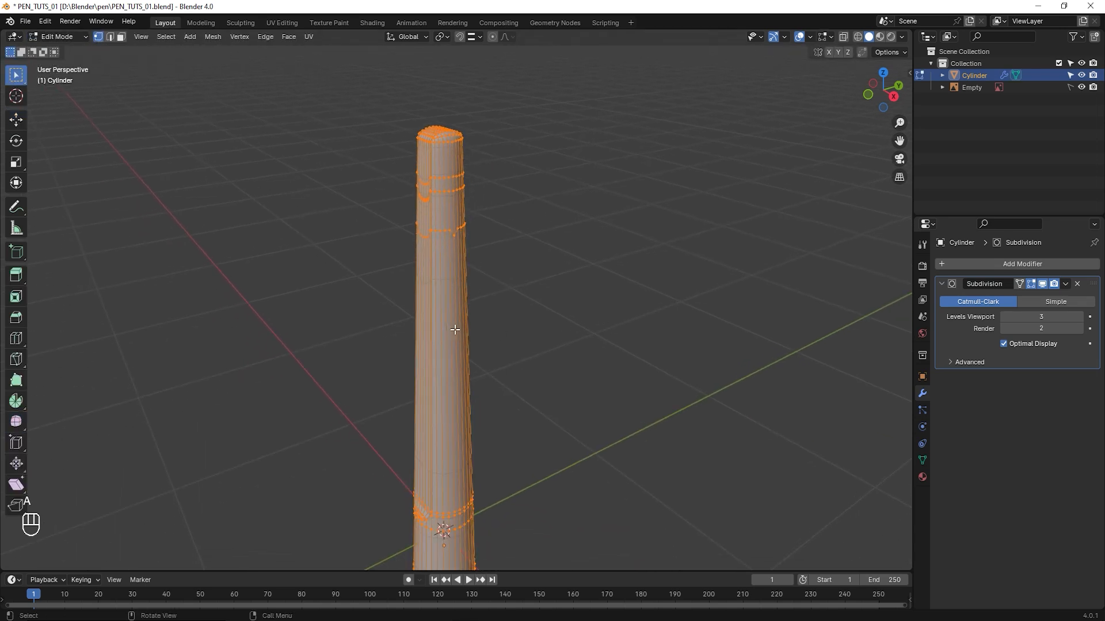
scroll(455, 329, "down", 2)
middle_click_drag(468, 392, 473, 322, "shift")
middle_click_drag(514, 355, 492, 351)
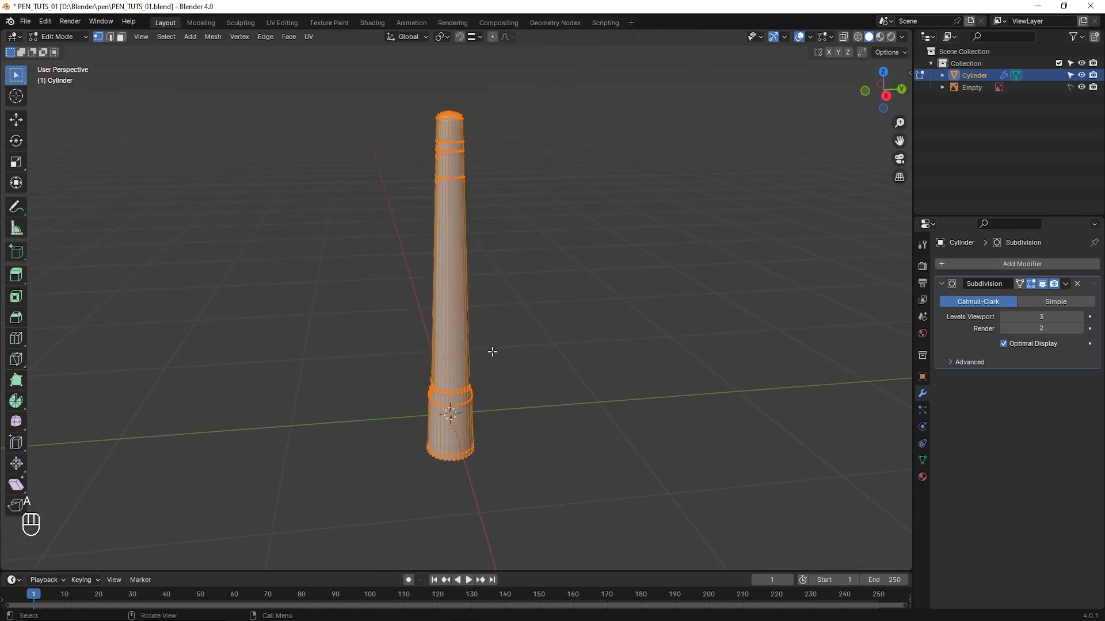
key("m")
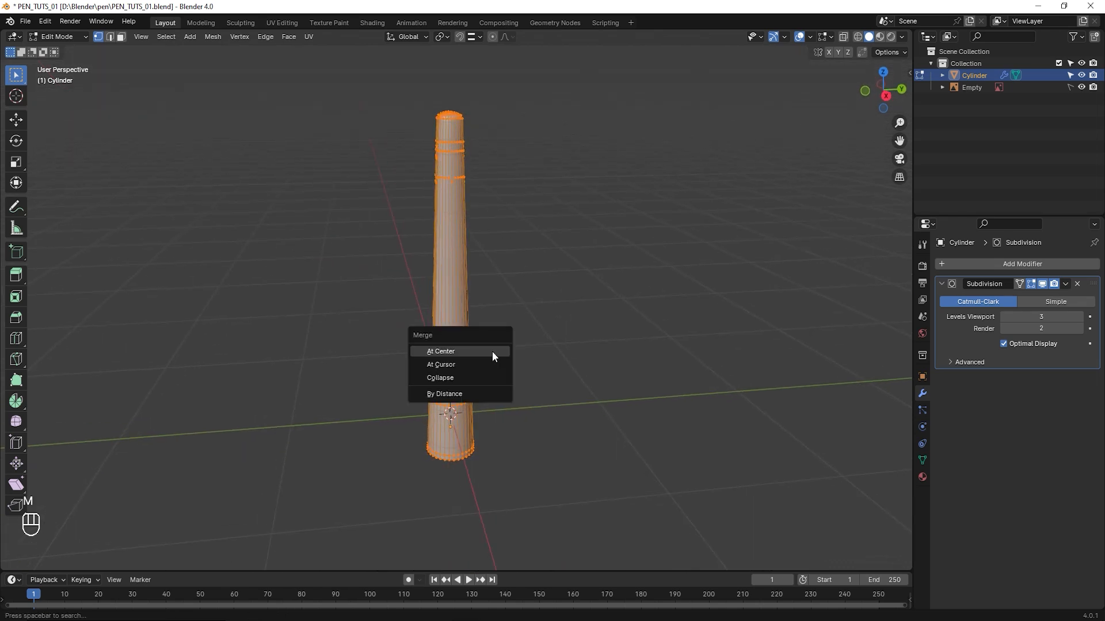
left_click(458, 393)
Check the merged pen body in Object Mode, return to Edit Mode with edge selection and deselect everything
scroll(486, 374, "up", 4)
middle_click_drag(500, 244, 474, 362, "shift")
scroll(499, 351, "up", 3)
left_click(49, 37)
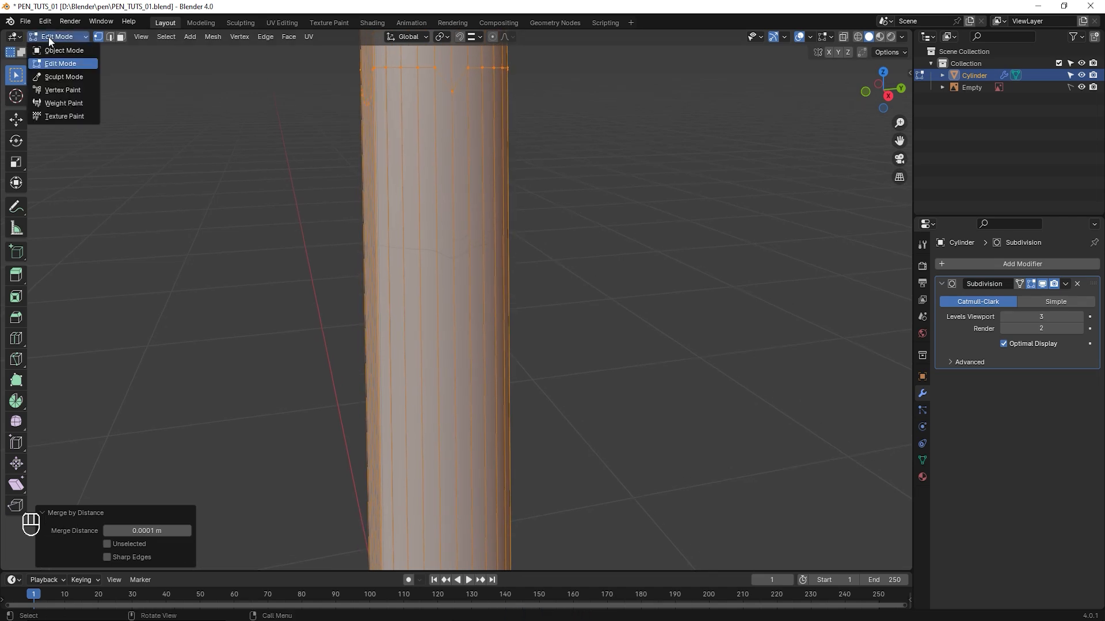
left_click(49, 53)
middle_click_drag(568, 313, 489, 279)
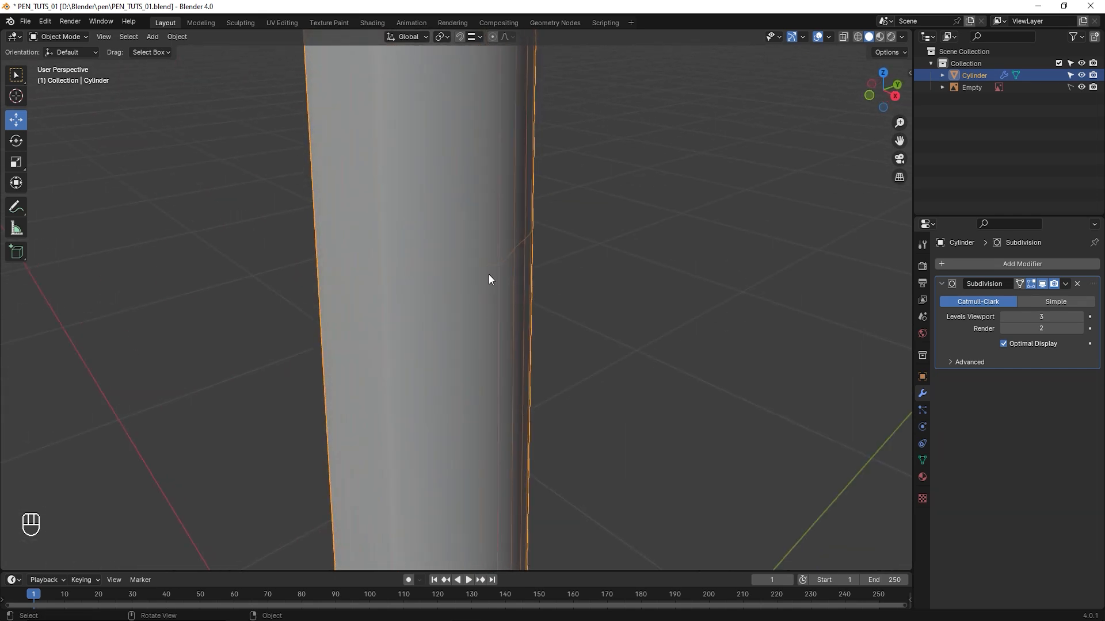
left_click(50, 36)
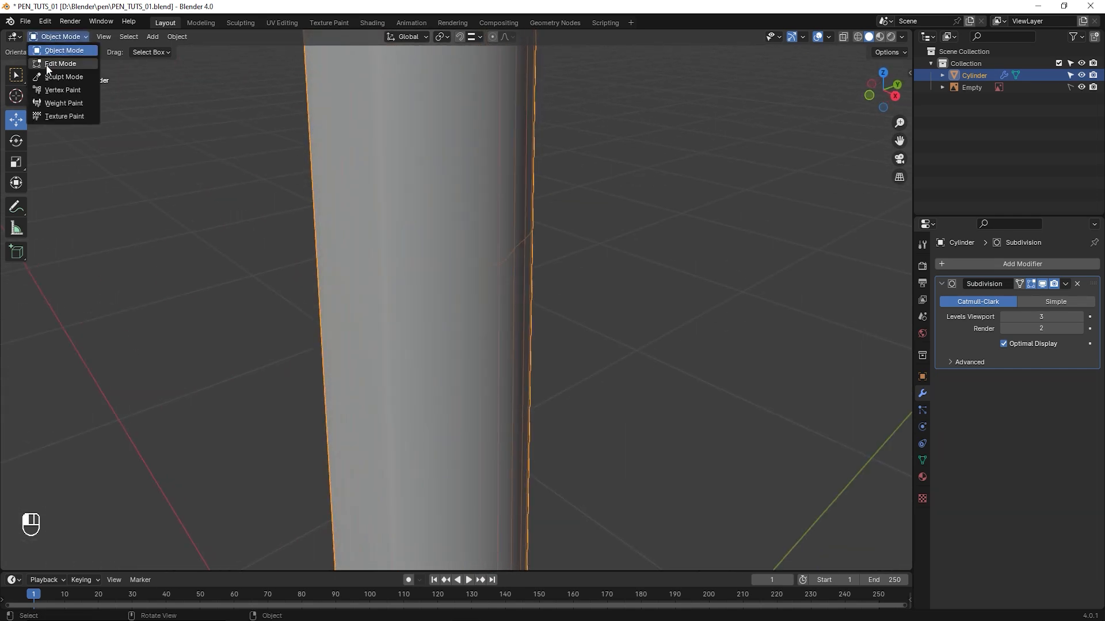
left_click(46, 64)
left_click(109, 37)
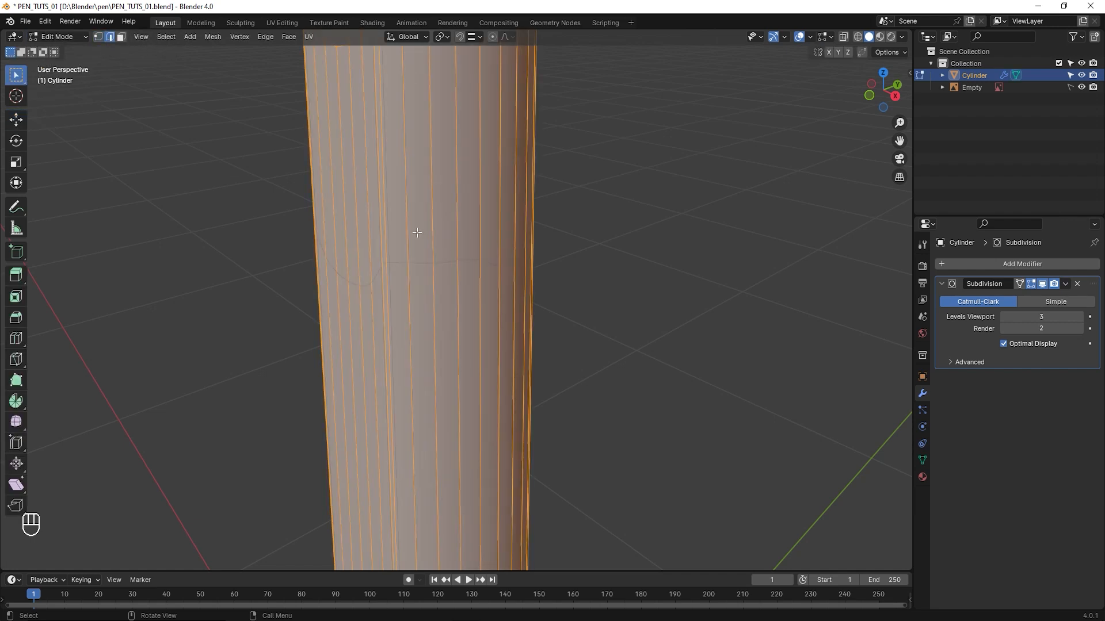
left_click(648, 310)
Compare the pen body with the subdivision display on and off, and examine its edge loops from the domed end to the base
scroll(562, 328, "down", 2)
middle_click_drag(450, 328, 520, 301)
middle_click_drag(472, 221, 431, 325, "shift")
scroll(473, 308, "down", 2)
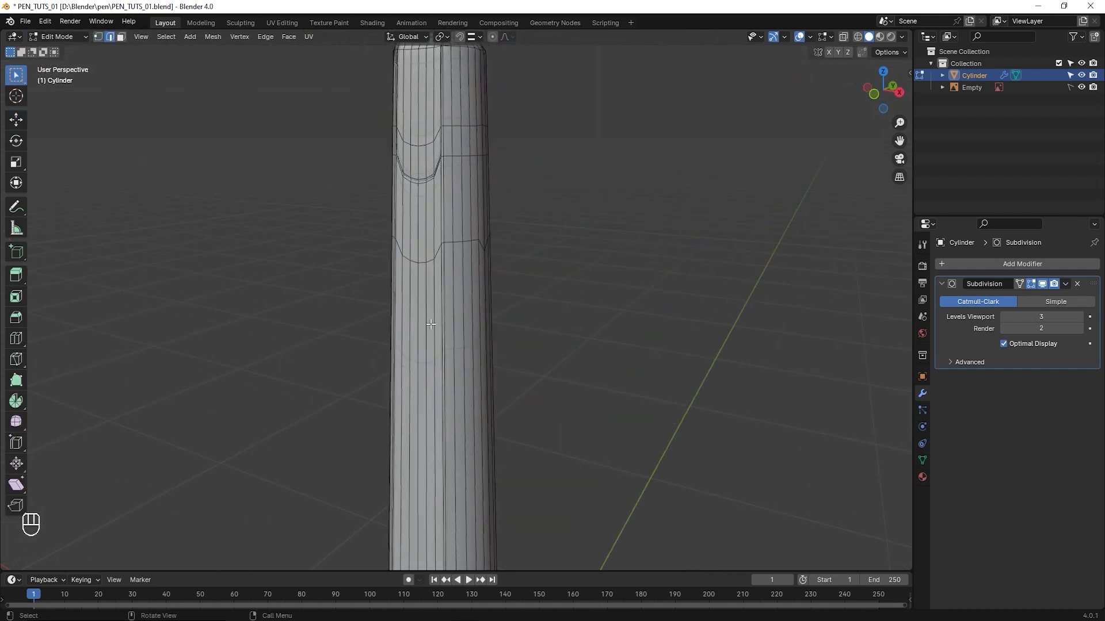
left_click(1041, 283)
left_click(1041, 283)
left_click(1042, 284)
left_click(1041, 283)
left_click(1041, 284)
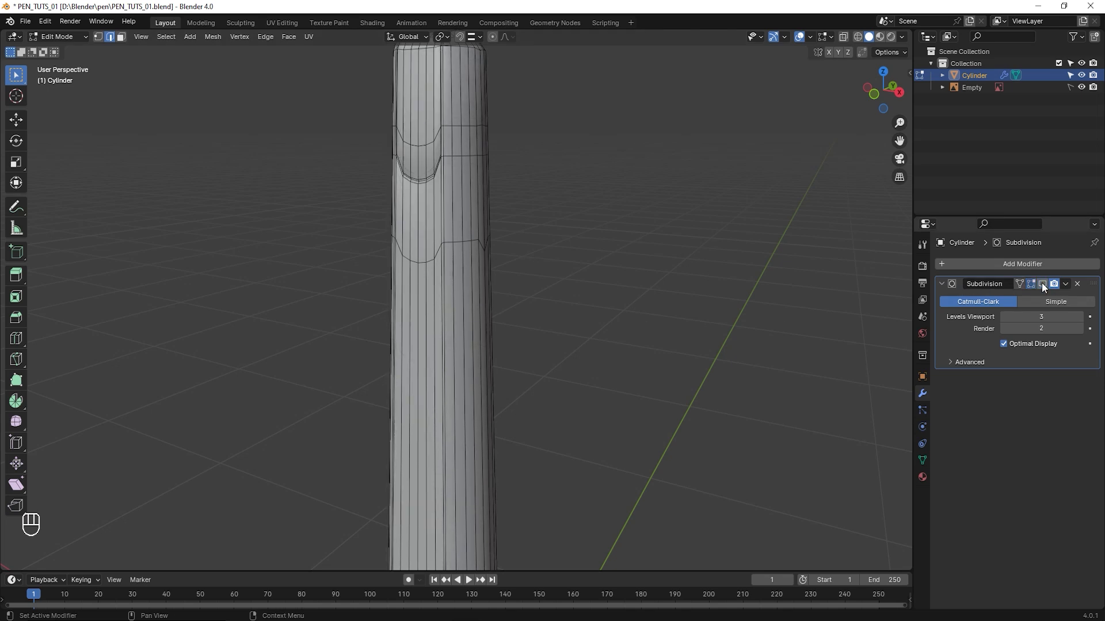
scroll(579, 363, "down", 4)
middle_click_drag(580, 363, 547, 199, "shift")
scroll(538, 225, "up", 3)
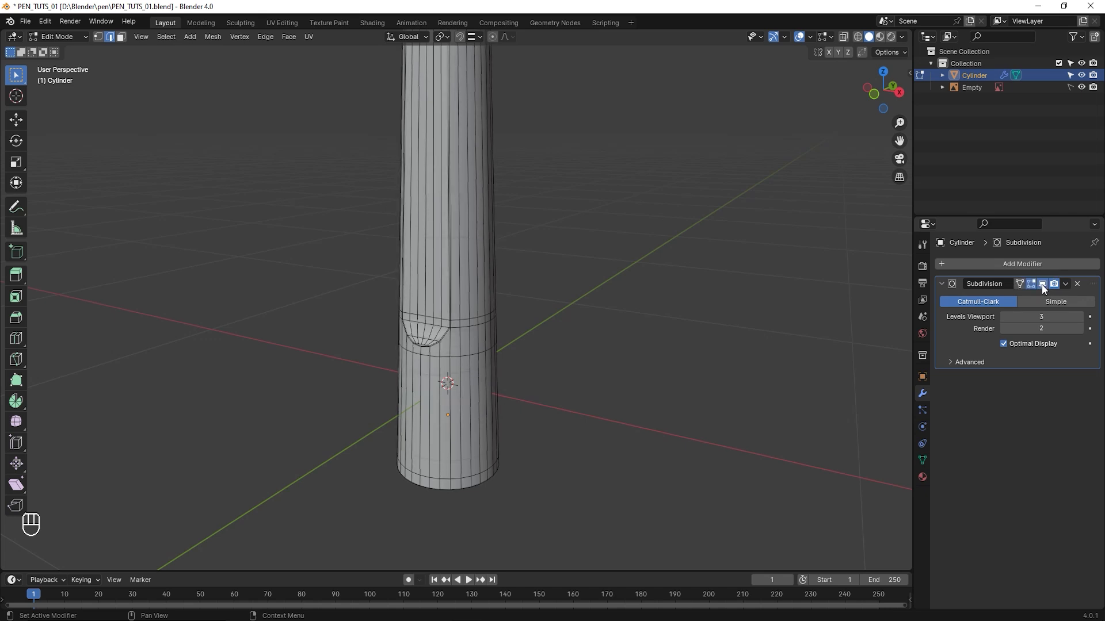
scroll(560, 267, "down", 3)
middle_click_drag(455, 184, 524, 299, "shift")
middle_click_drag(471, 212, 424, 202, "shift")
scroll(478, 213, "up", 5)
middle_click_drag(467, 98, 474, 280, "shift")
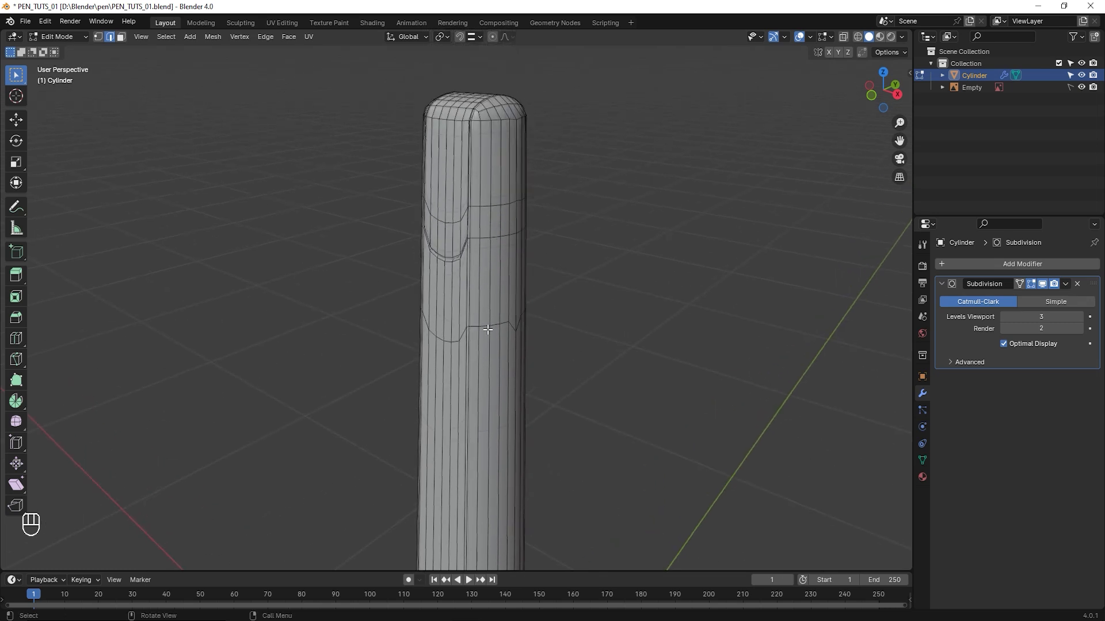
Flatten the edge loop just below the round-ended front panel by scaling it to 0 along Z
middle_click_drag(475, 356, 483, 364)
key("s")
key("z")
key("KP_0")
key("KP_Enter")
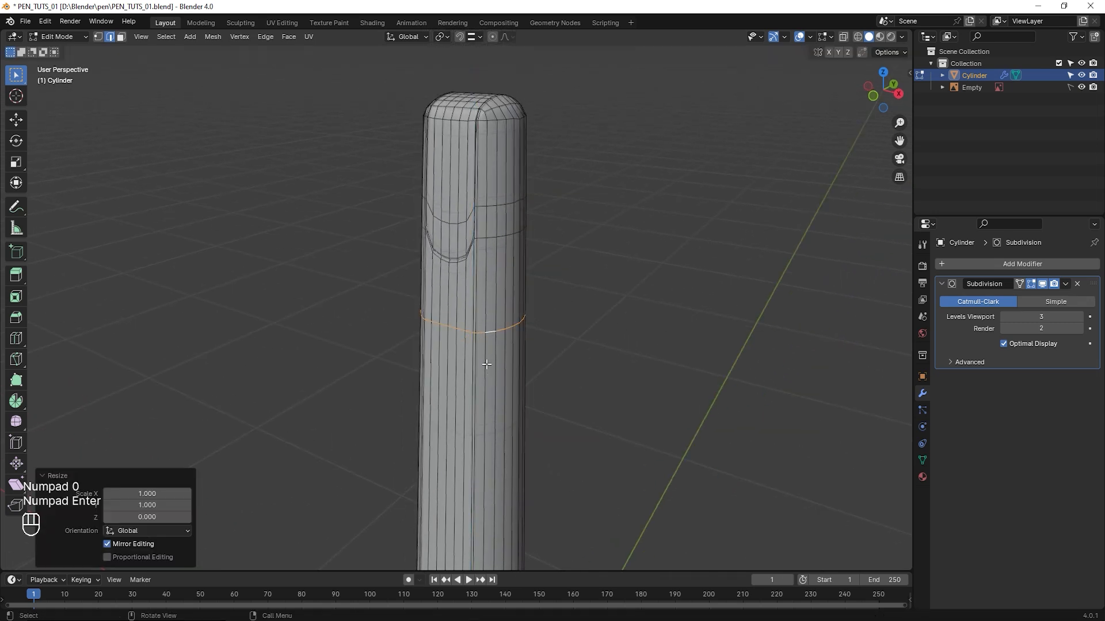
Flatten the edge loop crossing the front panel near the domed end by scaling it to 0 along Z
left_click(490, 205, "alt")
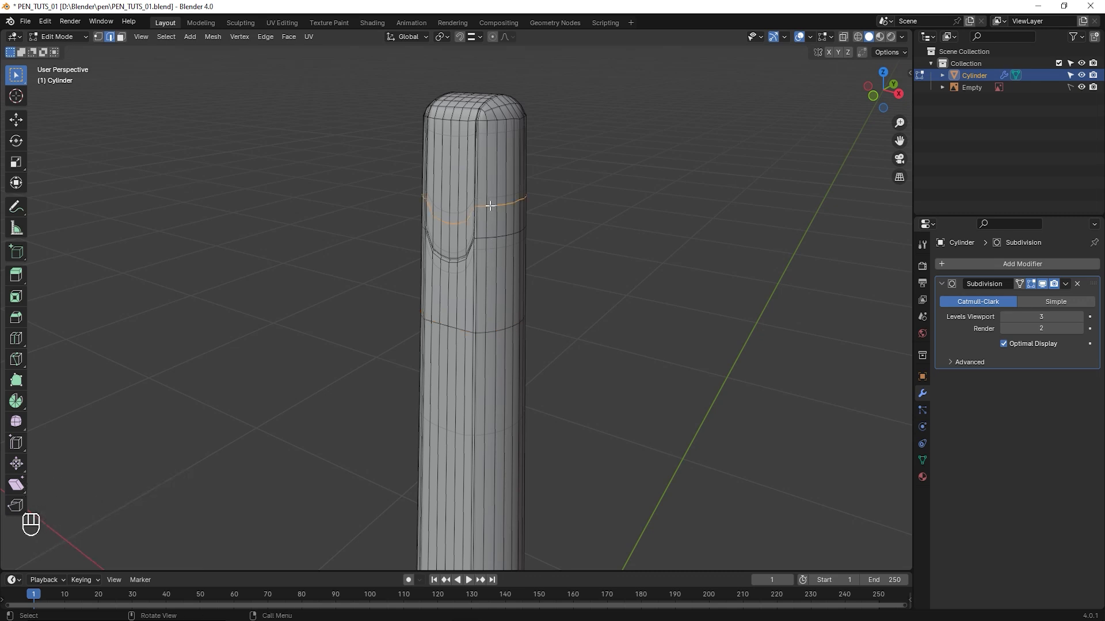
key("s")
type("z")
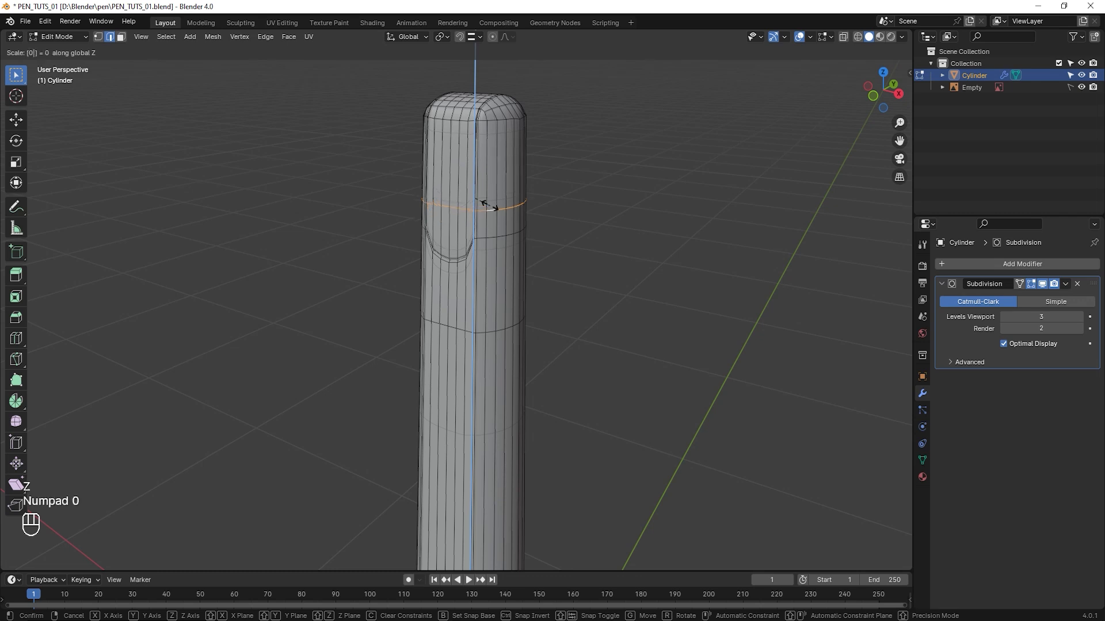
type("0")
key("KP_Enter")
Flatten the edge loop just above the pen body's base rim by scaling it to 0 along Z
scroll(490, 200, "down", 4)
scroll(489, 301, "up", 7)
middle_click_drag(414, 299, 446, 298)
scroll(446, 298, "down", 8)
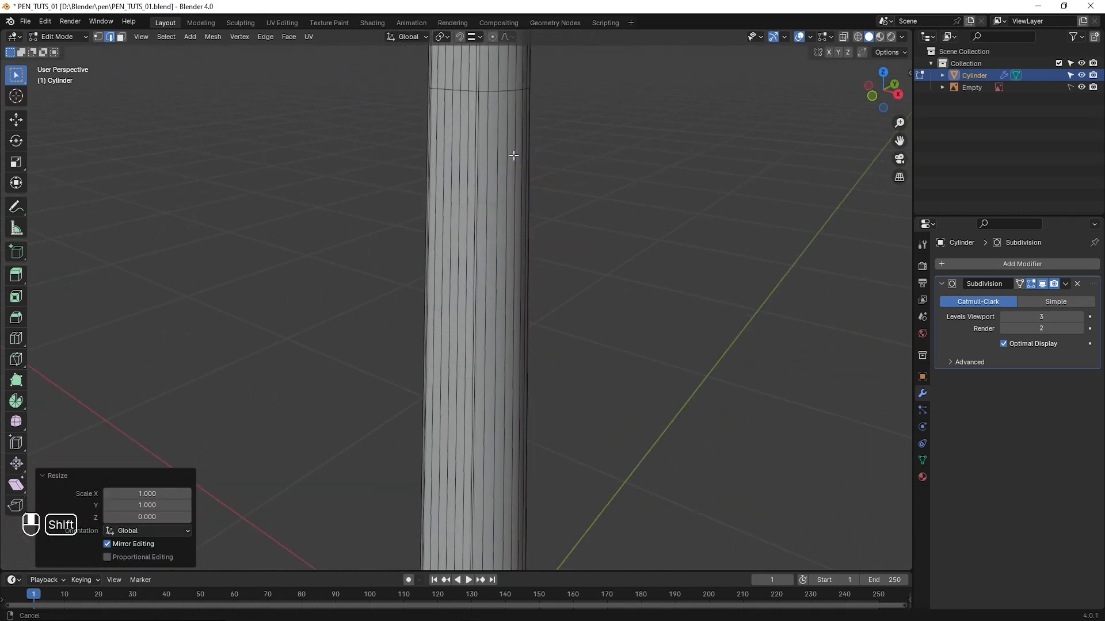
scroll(471, 285, "up", 6)
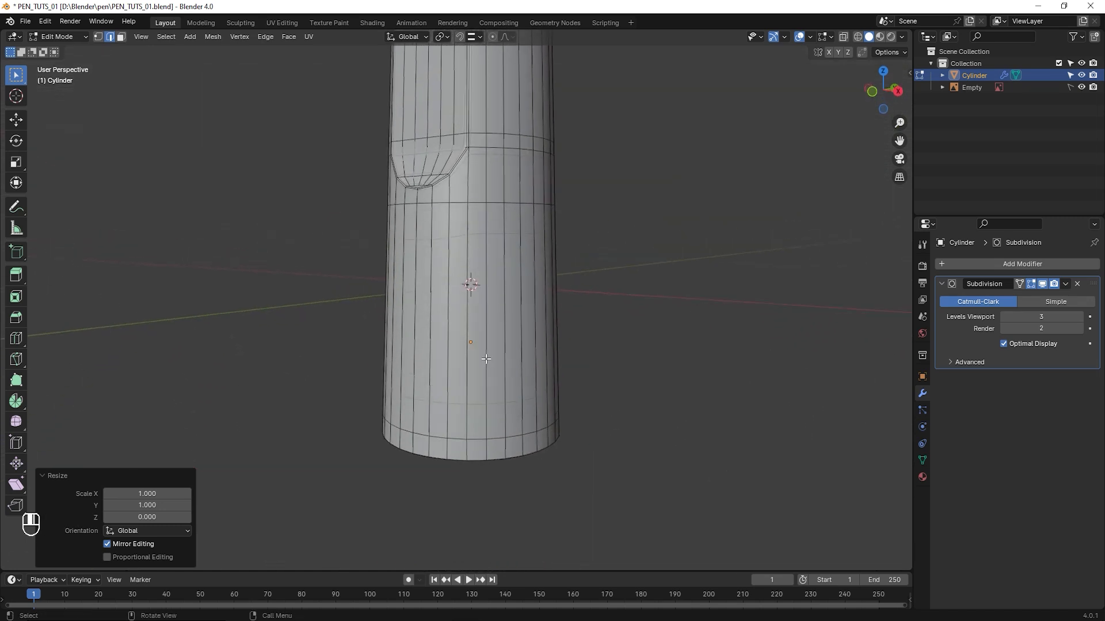
left_click(482, 438, "alt")
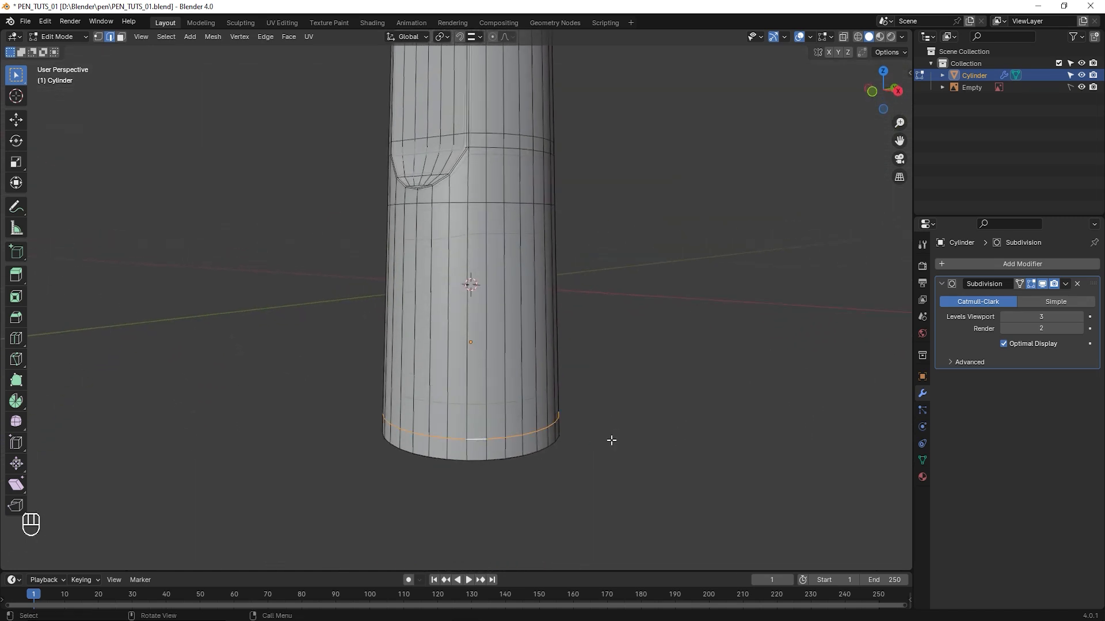
key("s")
key("z")
key("KP_Enter")
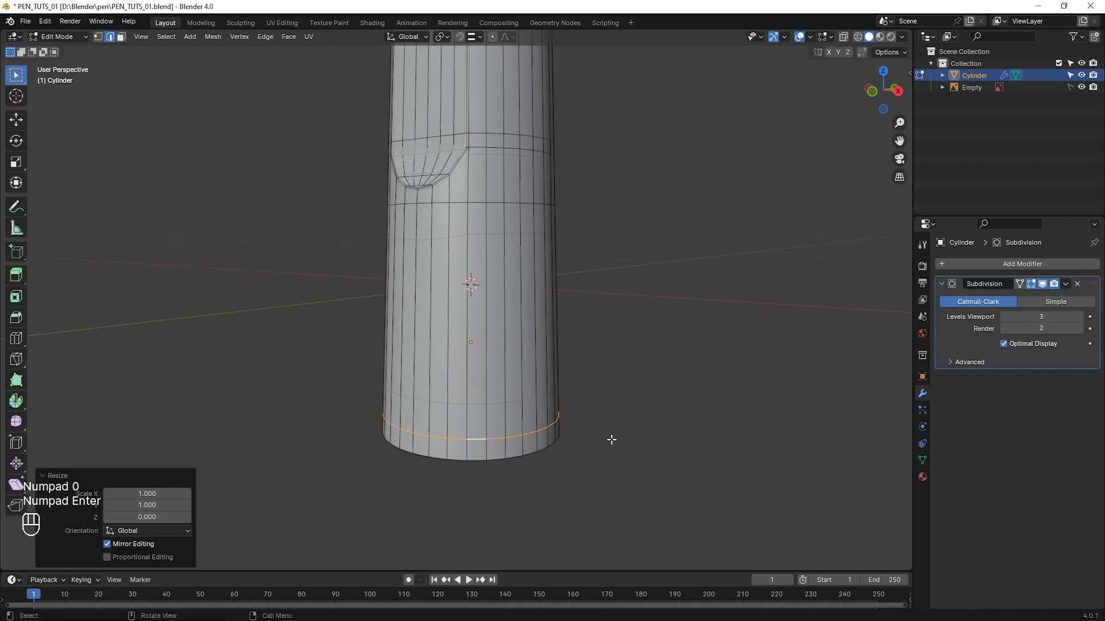
Add an edge loop above the lowest loop at the base, and edge-slide the lowest loop toward the rim by a factor of 0.400
scroll(564, 387, "down", 2)
middle_click_drag(564, 387, 575, 394)
scroll(521, 405, "up", 3)
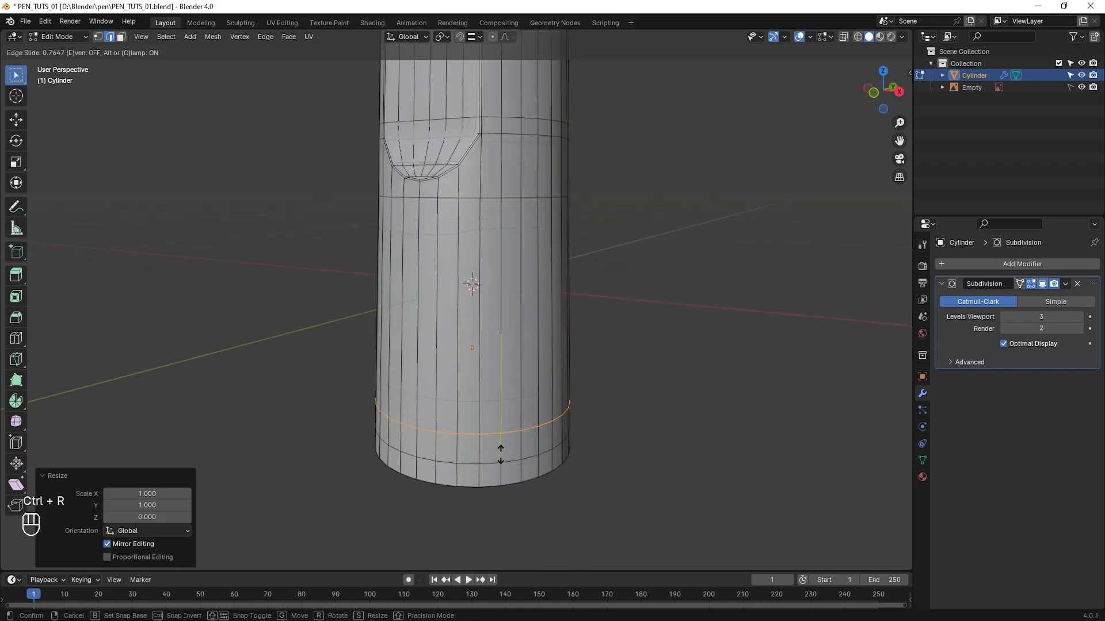
left_click(503, 460)
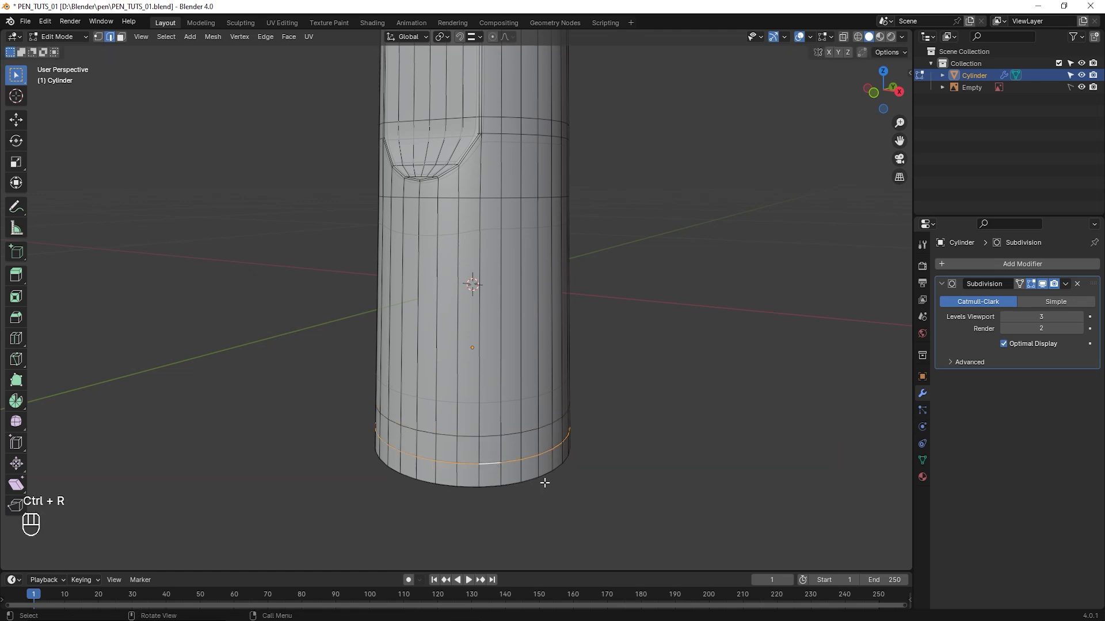
key("g")
key("g")
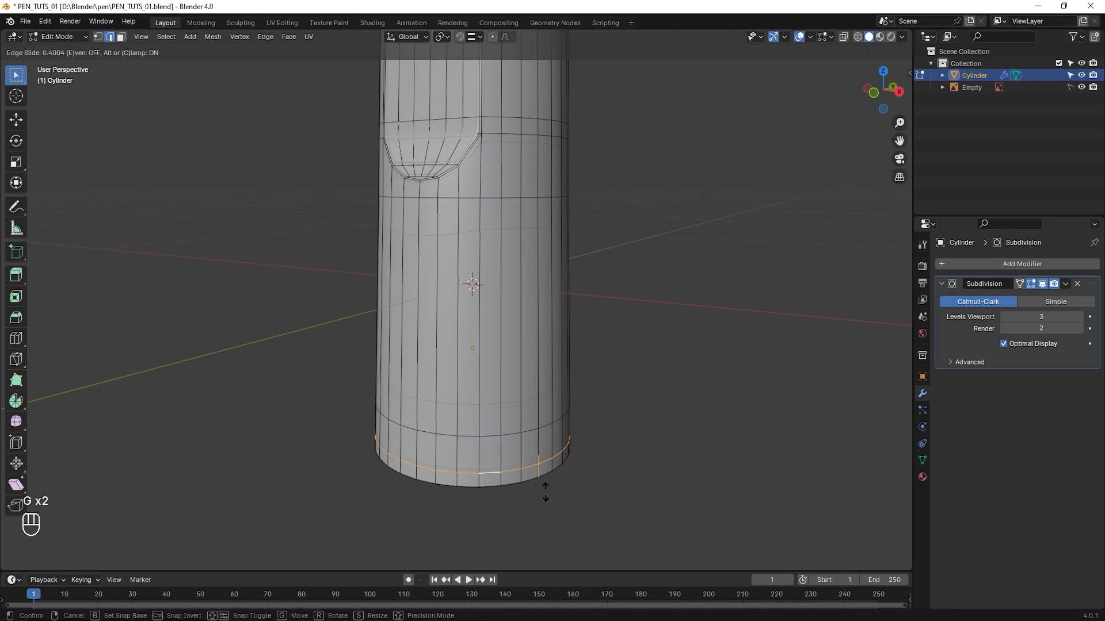
left_click(544, 487)
scroll(533, 426, "down", 3)
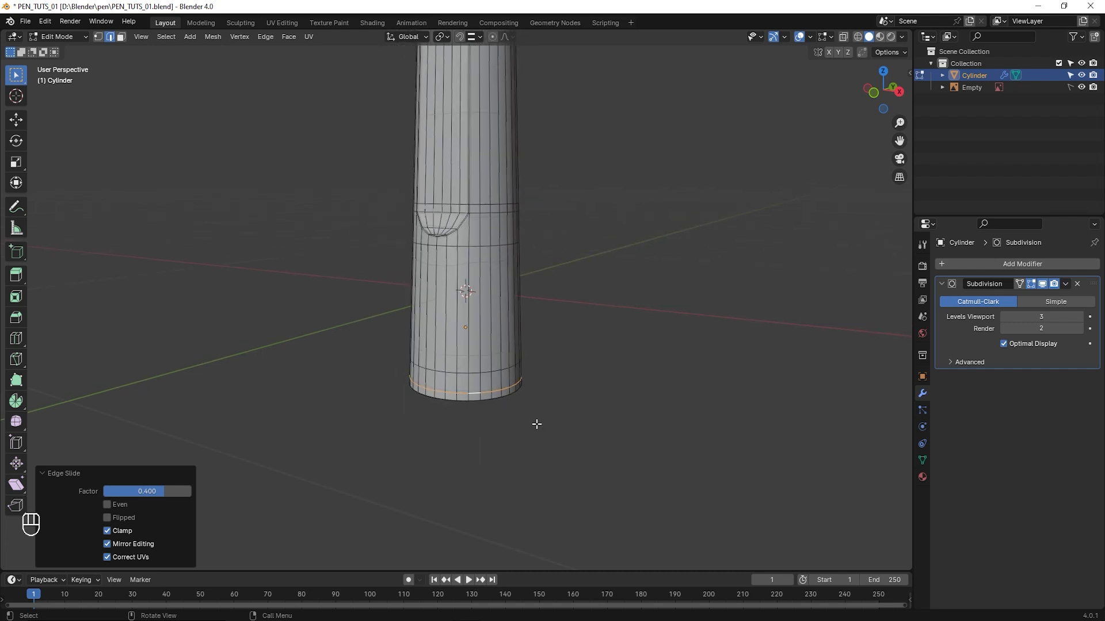
left_click(637, 391)
Add one centred loop cut around the middle of the pen body's long section, with slide factor 0
scroll(586, 362, "down", 5)
middle_click_drag(457, 167, 459, 315, "shift")
scroll(467, 326, "up", 3)
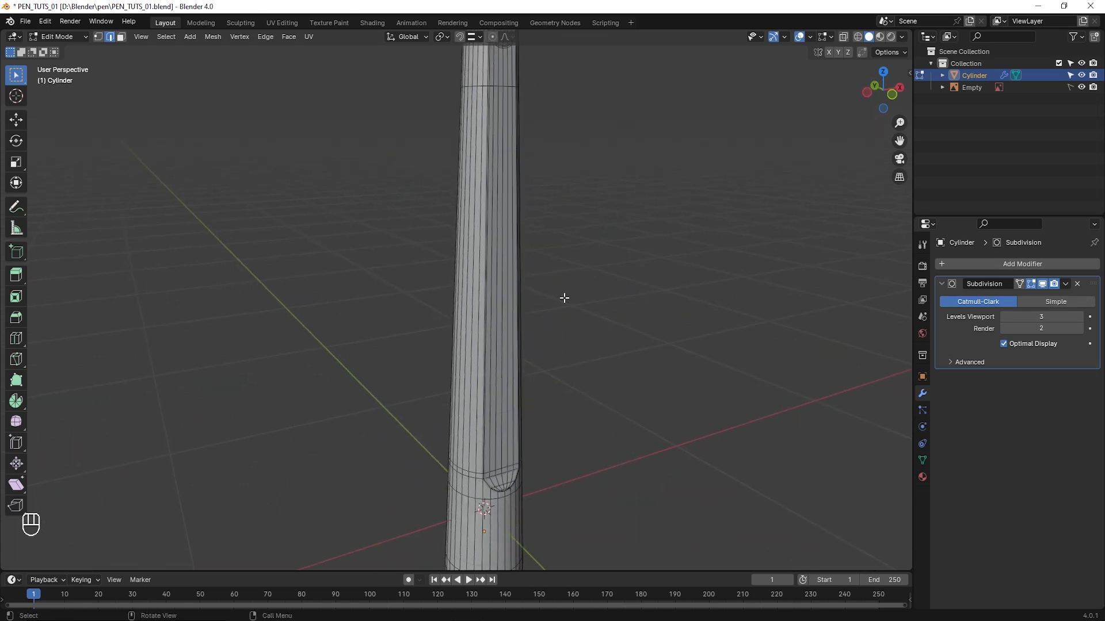
key("ctrl+r")
left_click(507, 304)
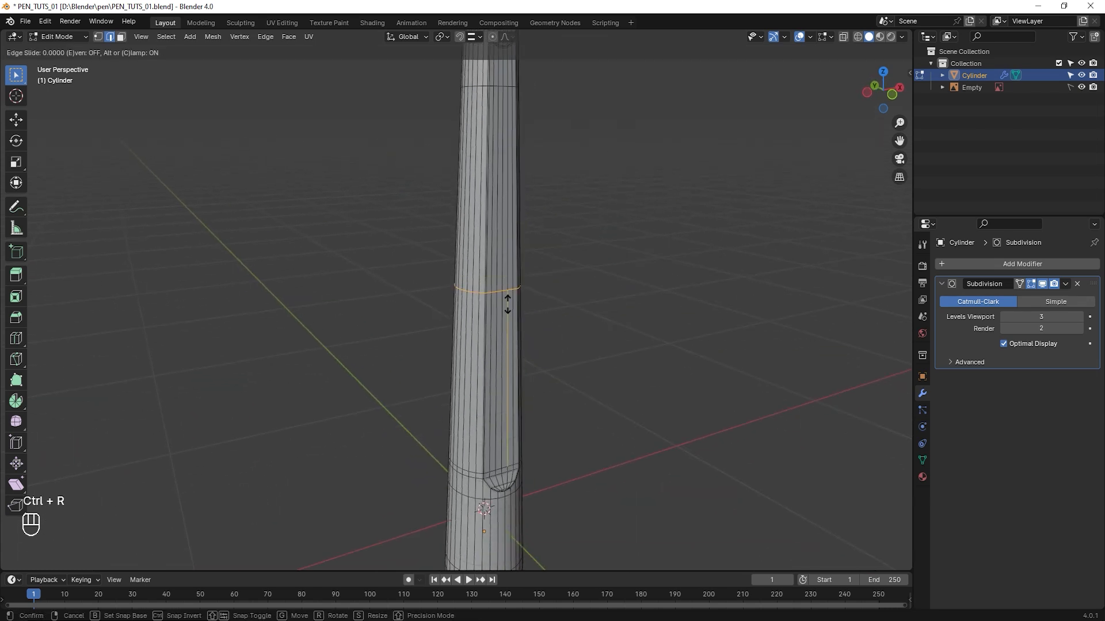
left_click(508, 304)
scroll(545, 306, "down", 3)
middle_click_drag(545, 305, 518, 308)
scroll(480, 309, "up", 3)
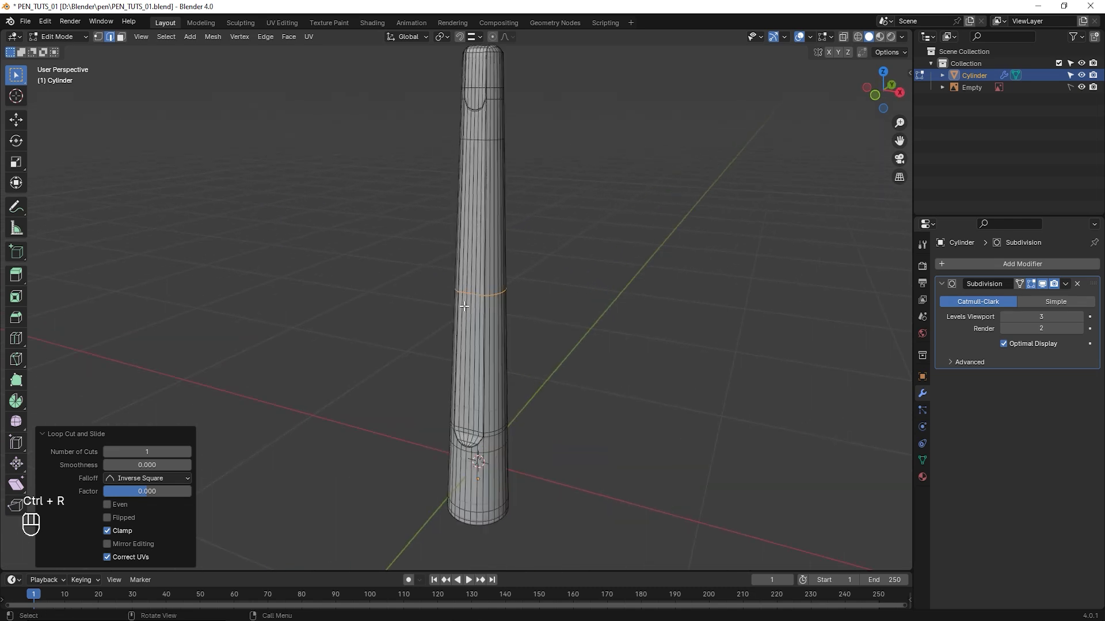
Inspect the smoothed pen body in Object Mode with the viewport overlays hidden, and restore the overlays
left_click(46, 37)
left_click(57, 50)
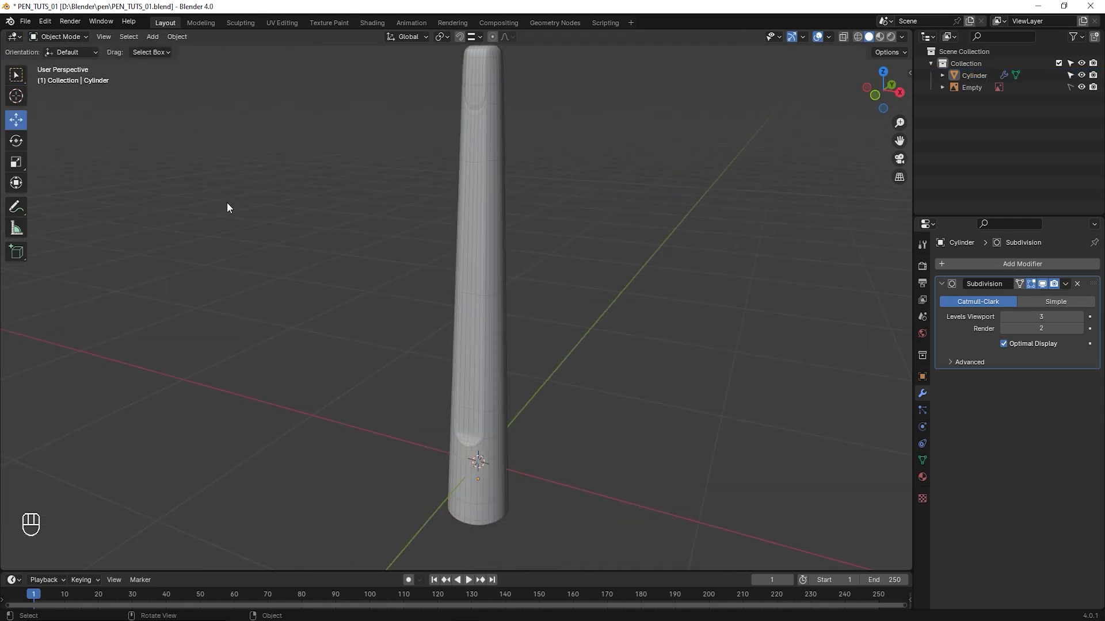
left_click(817, 36)
middle_click_drag(509, 268, 322, 262)
scroll(500, 271, "up", 4)
middle_click_drag(495, 164, 419, 272, "shift")
middle_click_drag(529, 135, 592, 284, "shift")
scroll(464, 323, "down", 3)
left_click(817, 37)
middle_click_drag(497, 412, 507, 383, "shift")
scroll(495, 331, "up", 3)
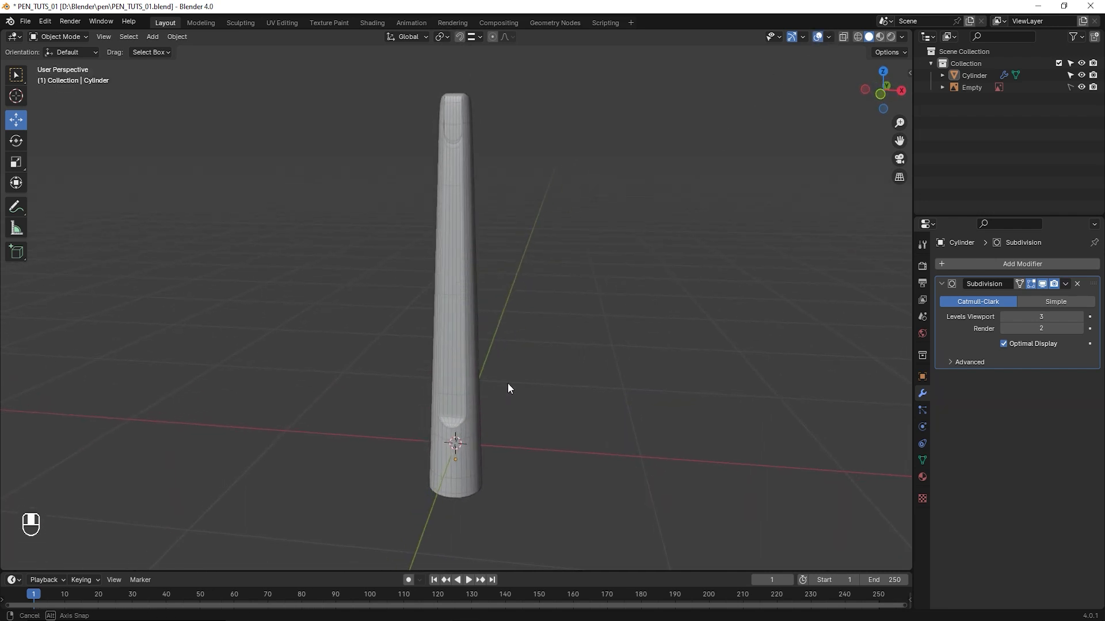
Compare the pen body's base with the front reference, turn off its subdivision viewport display and enter Edit Mode
key("KP_1")
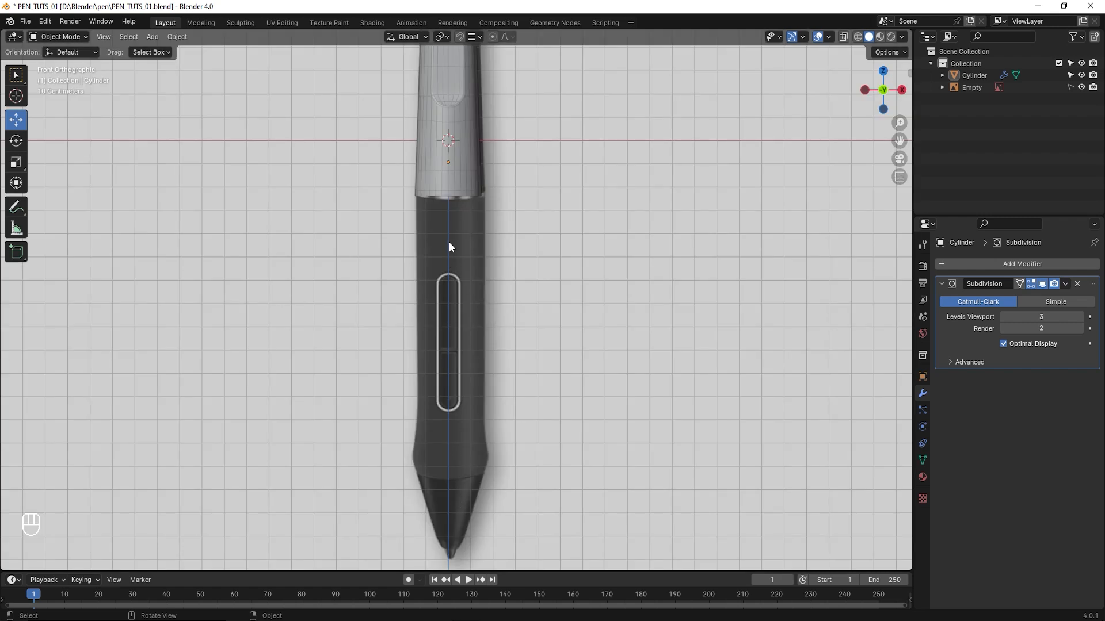
scroll(486, 275, "up", 4)
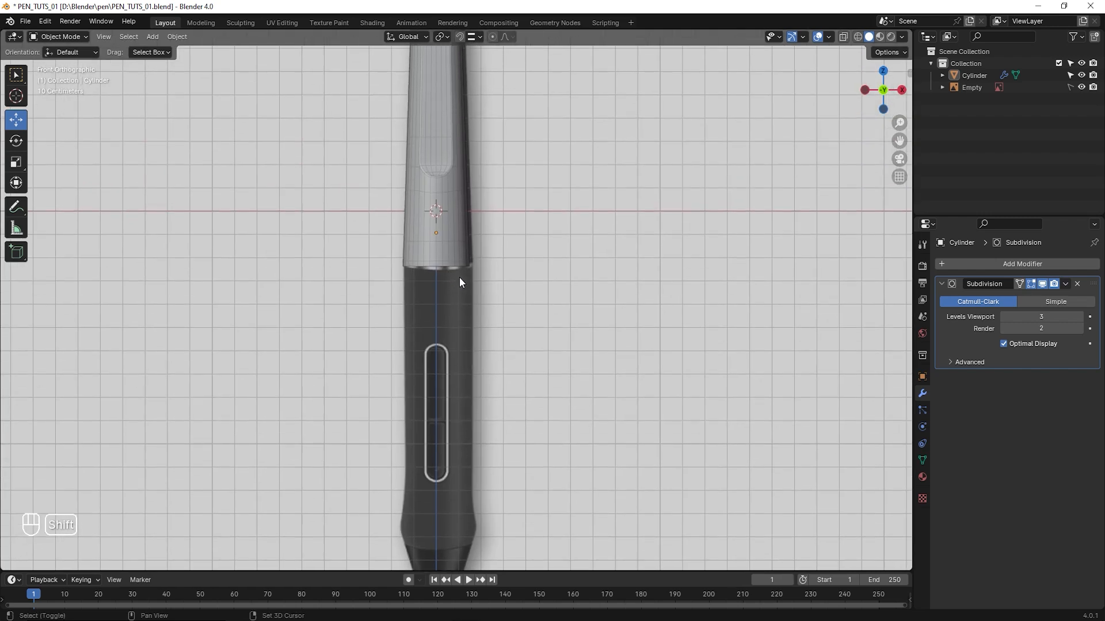
left_click(453, 222)
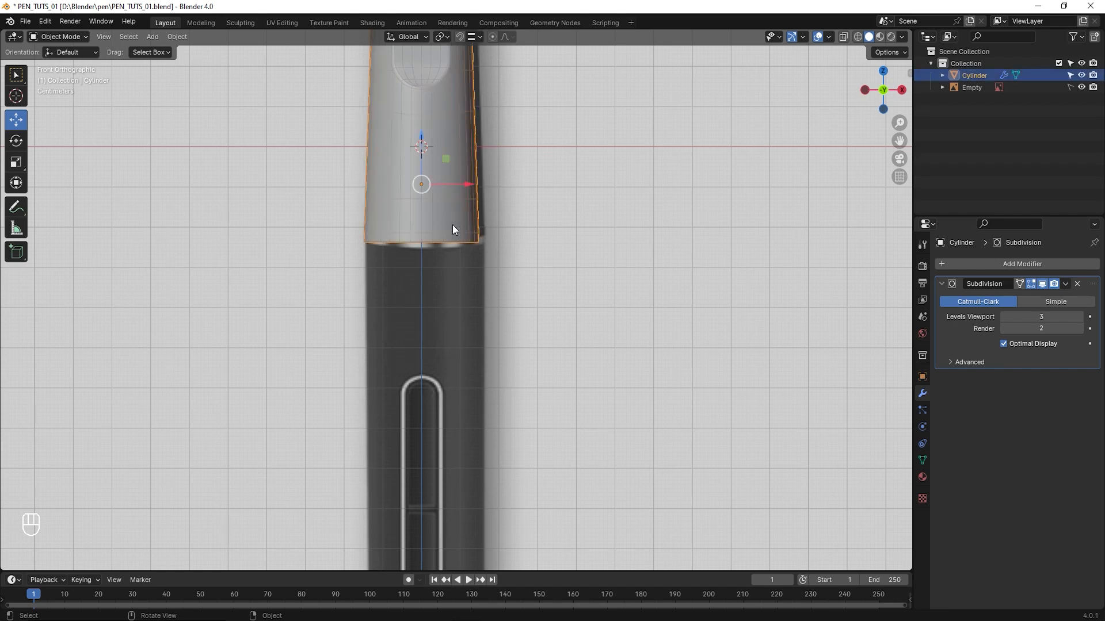
scroll(452, 223, "up", 3)
middle_click_drag(454, 220, 462, 316, "shift")
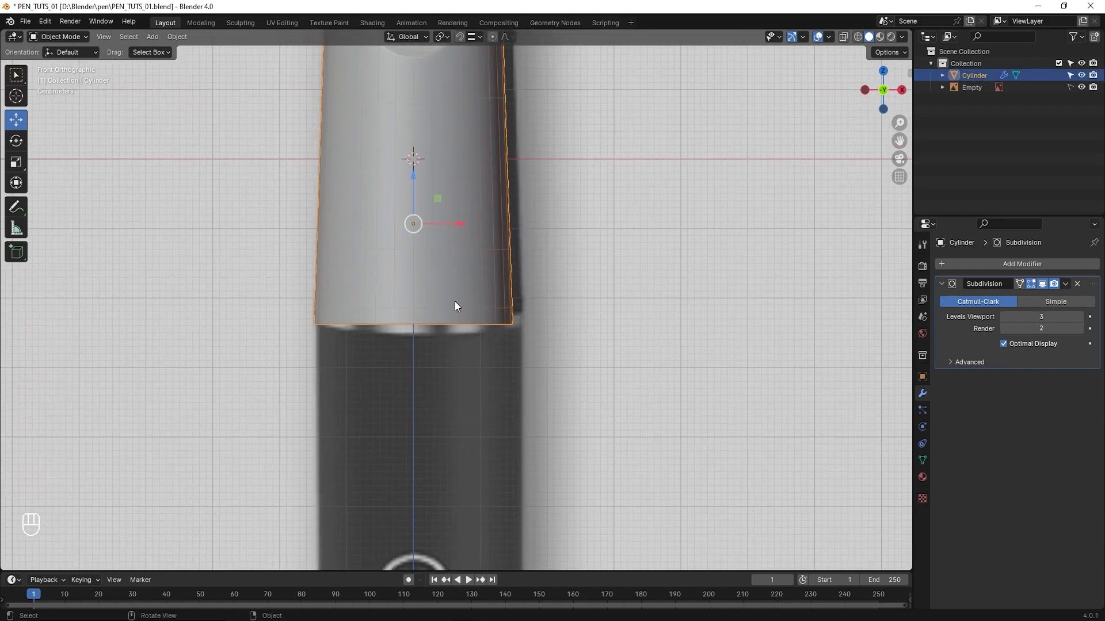
left_click(1042, 284)
scroll(516, 335, "up", 1)
left_click(65, 38)
left_click(63, 64)
Select the open edge loop at the pen body's bottom rim and duplicate it in place
middle_click_drag(403, 300, 406, 245)
left_click(416, 194, "alt")
scroll(434, 225, "down", 5)
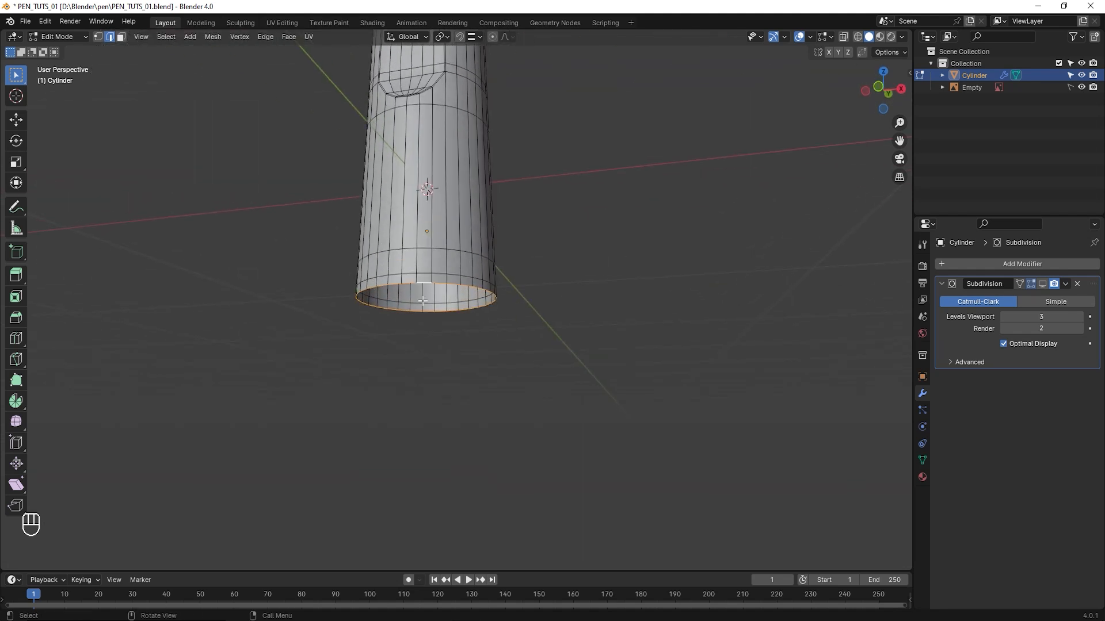
scroll(410, 315, "up", 3)
middle_click_drag(419, 300, 427, 304)
scroll(429, 309, "up", 1)
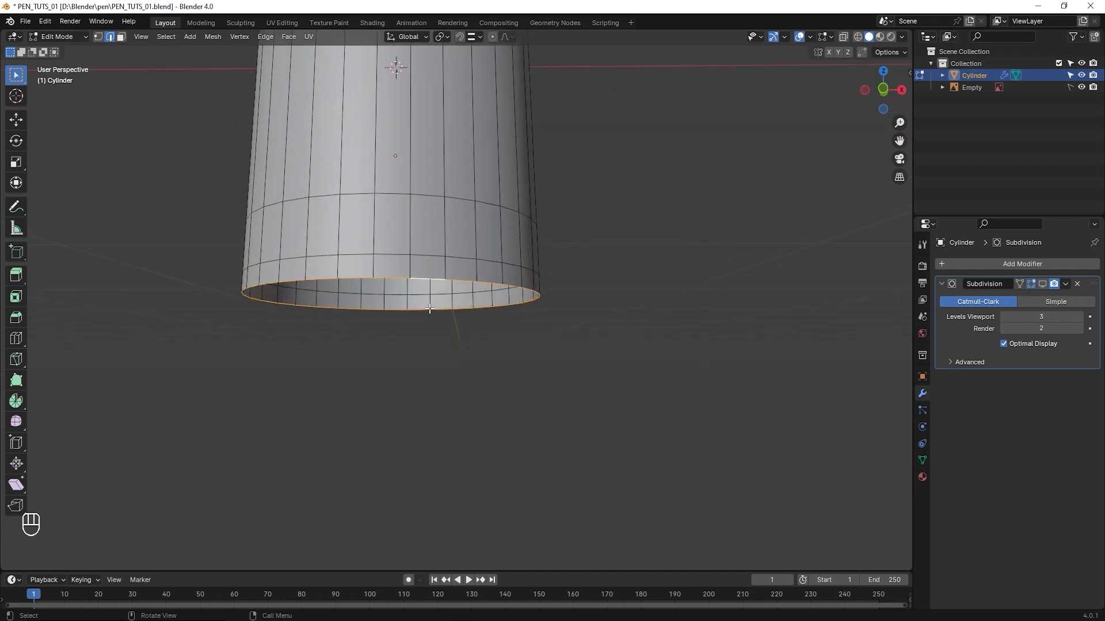
key("shift+d")
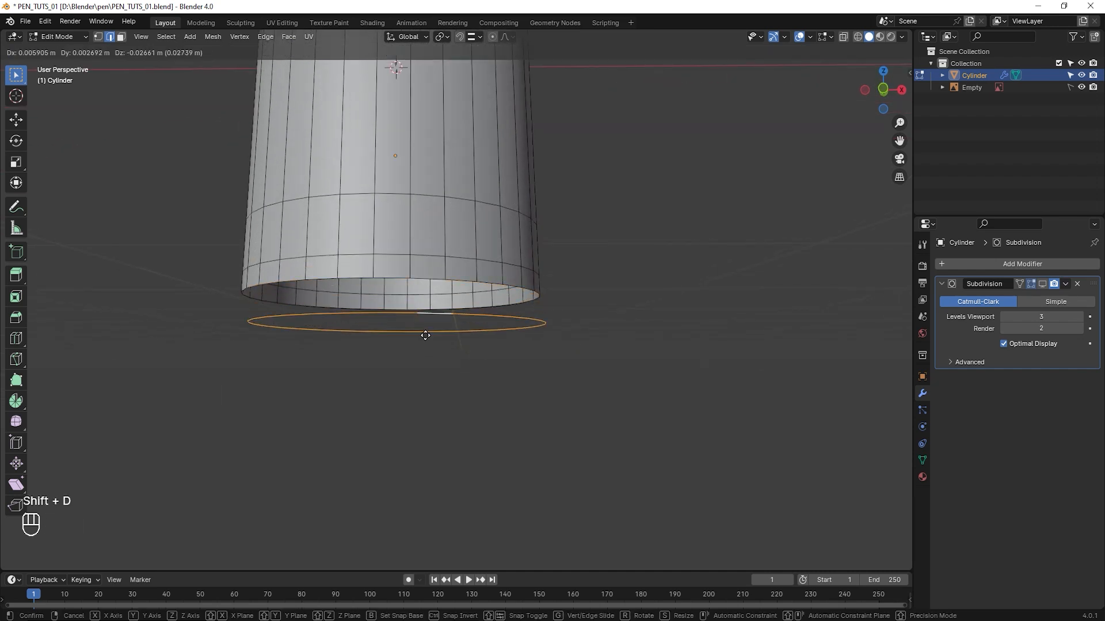
right_click(417, 335)
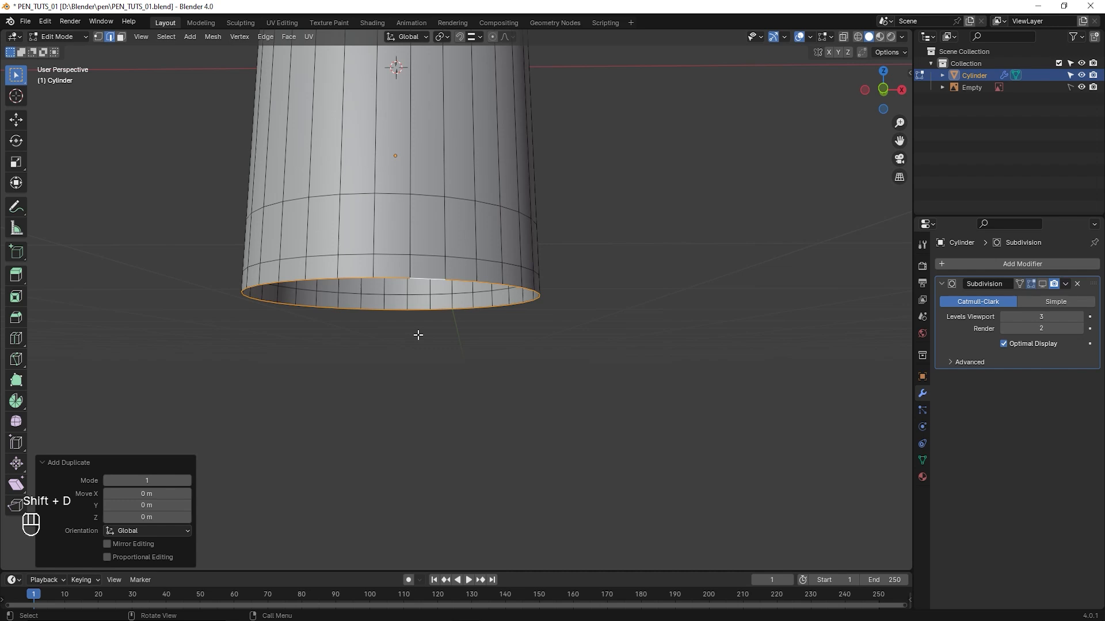
Separate the duplicated rim loop into its own object and return to Object Mode
key("p")
left_click(418, 334)
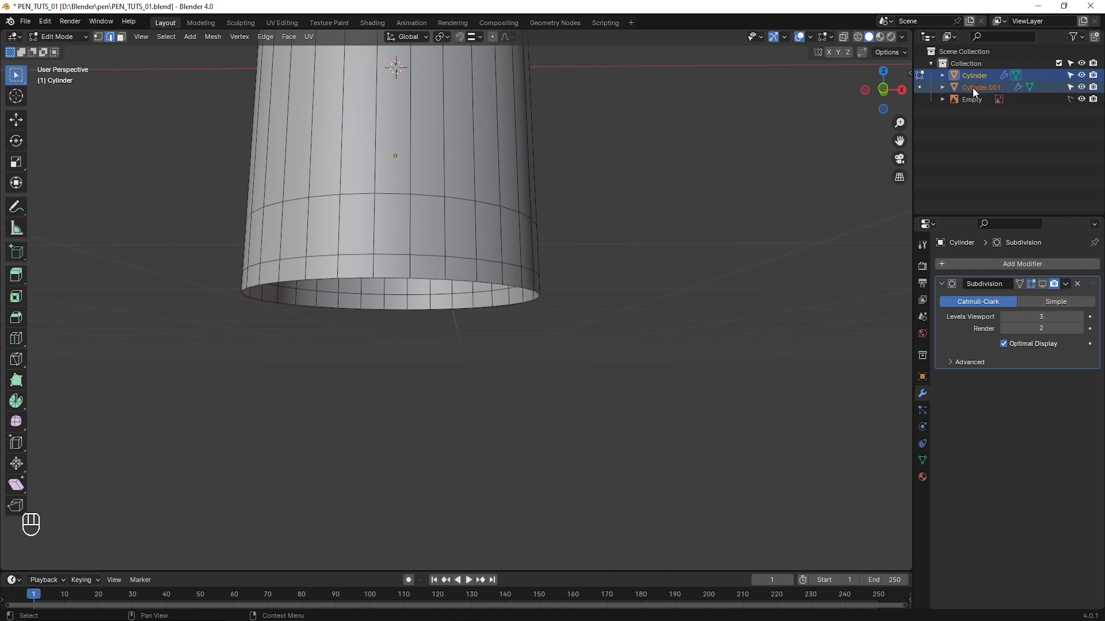
left_click(57, 37)
left_click(61, 51)
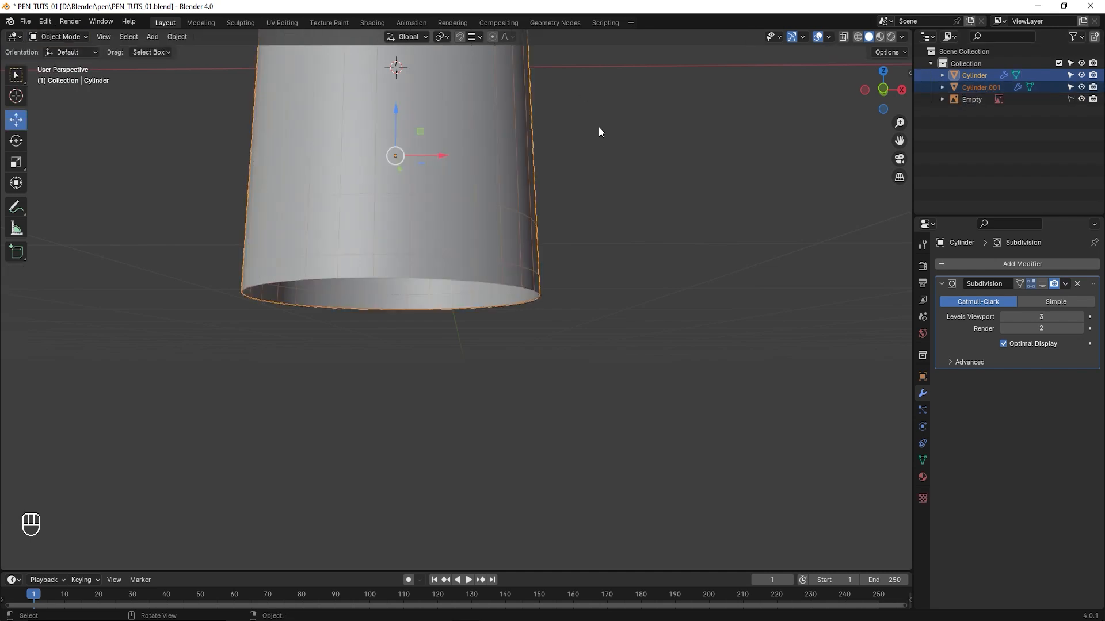
Select the separated rim ring object, enter Edit Mode and select all of its edges
left_click(981, 87)
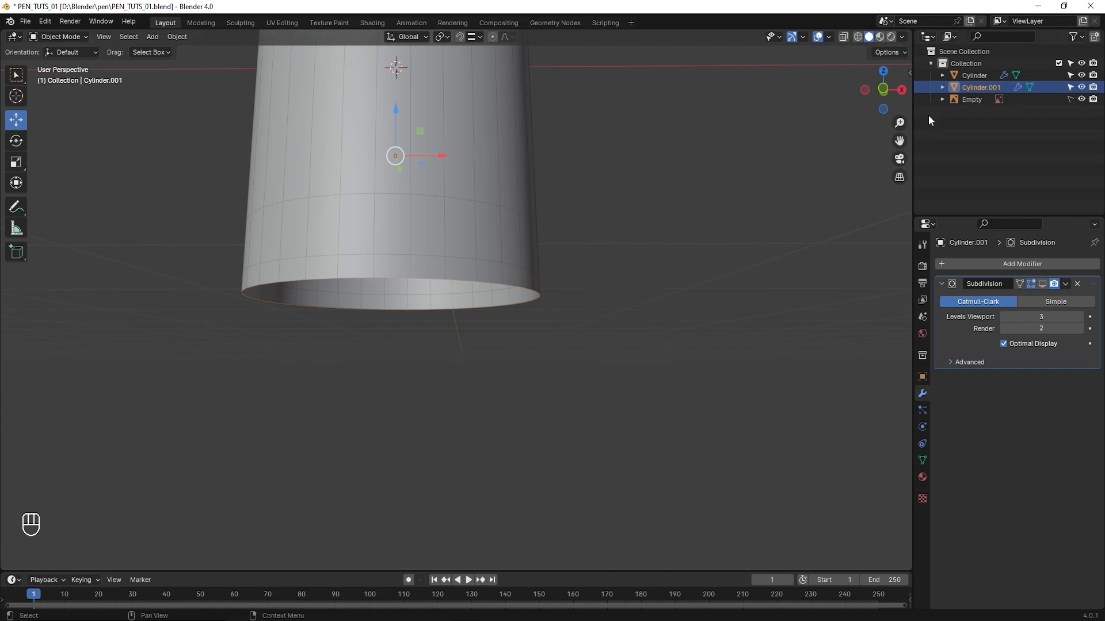
left_click(966, 74)
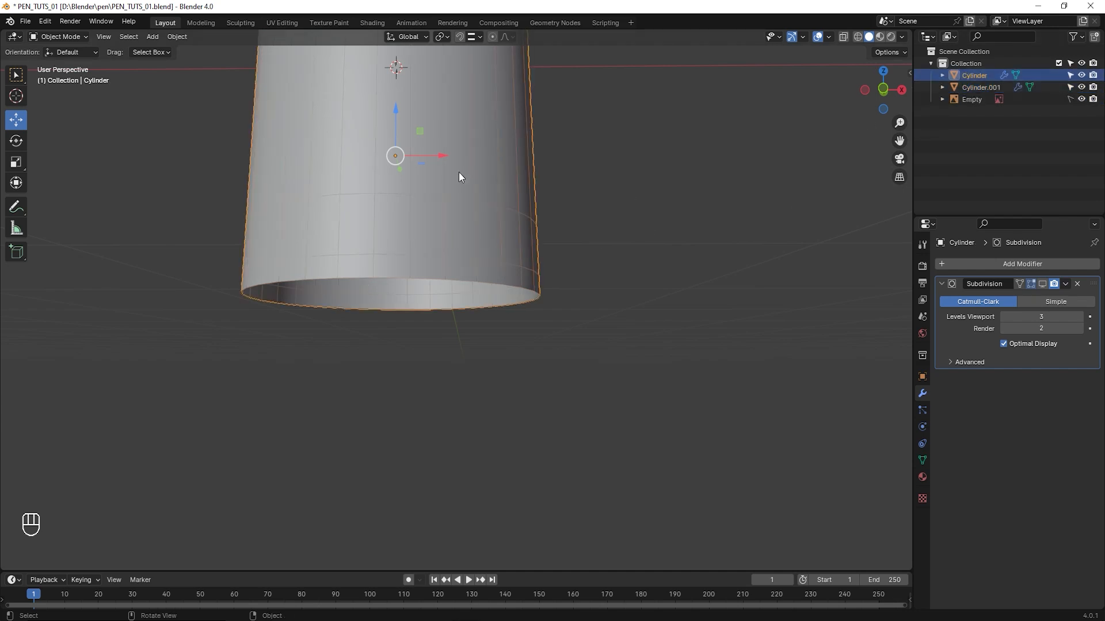
middle_click_drag(483, 183, 483, 222)
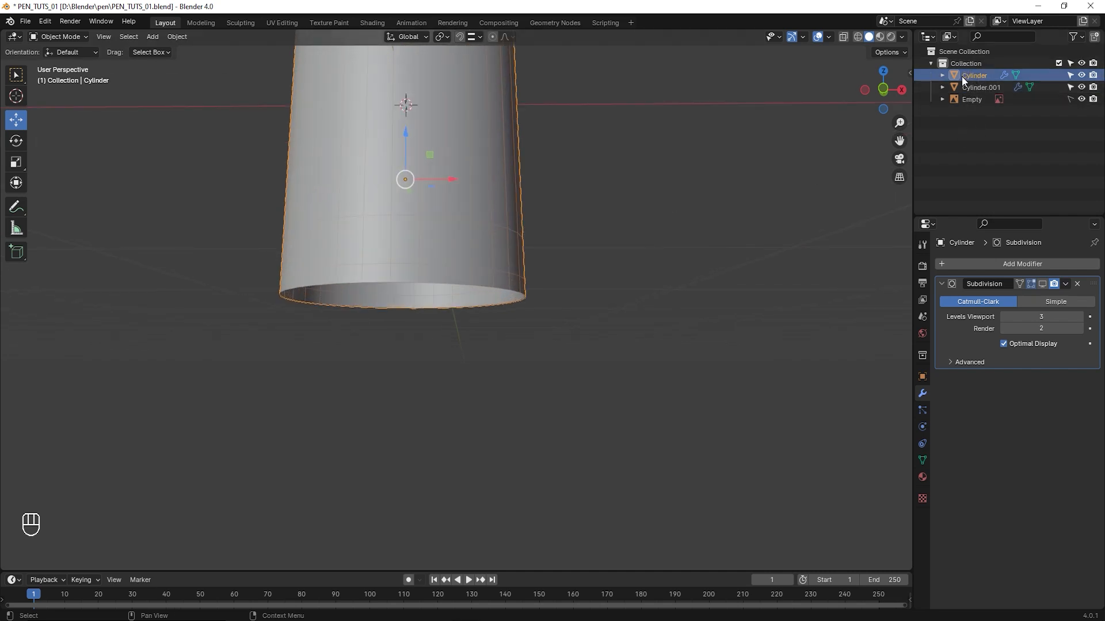
left_click(975, 88)
mouse_move(433, 270)
middle_mouse_down()
mouse_move(456, 283)
mouse_move(452, 268)
middle_mouse_up()
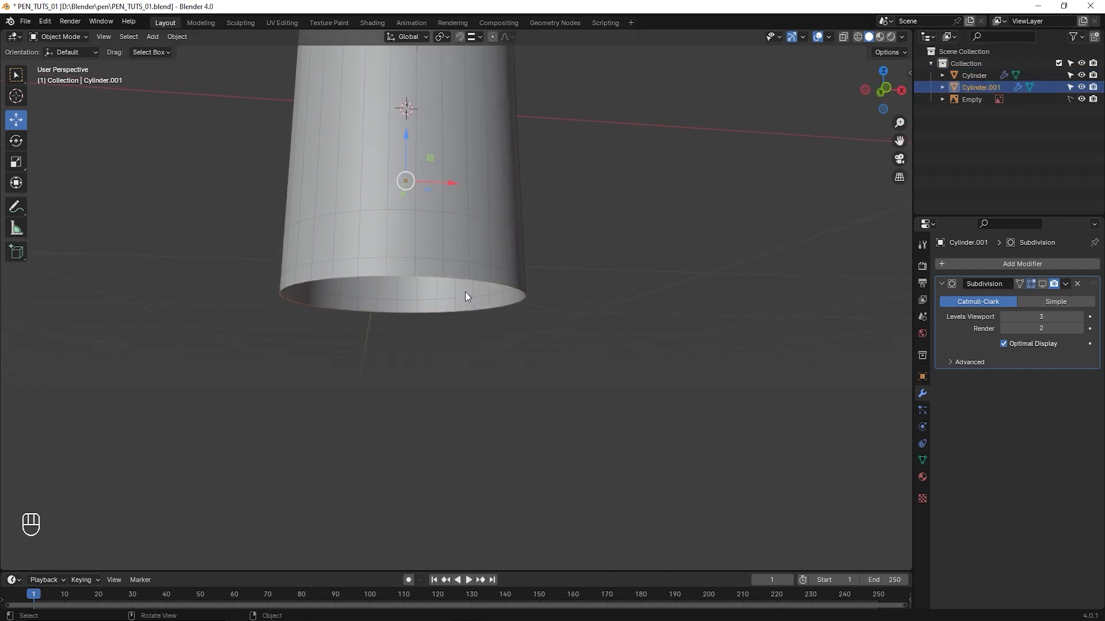
key("Tab")
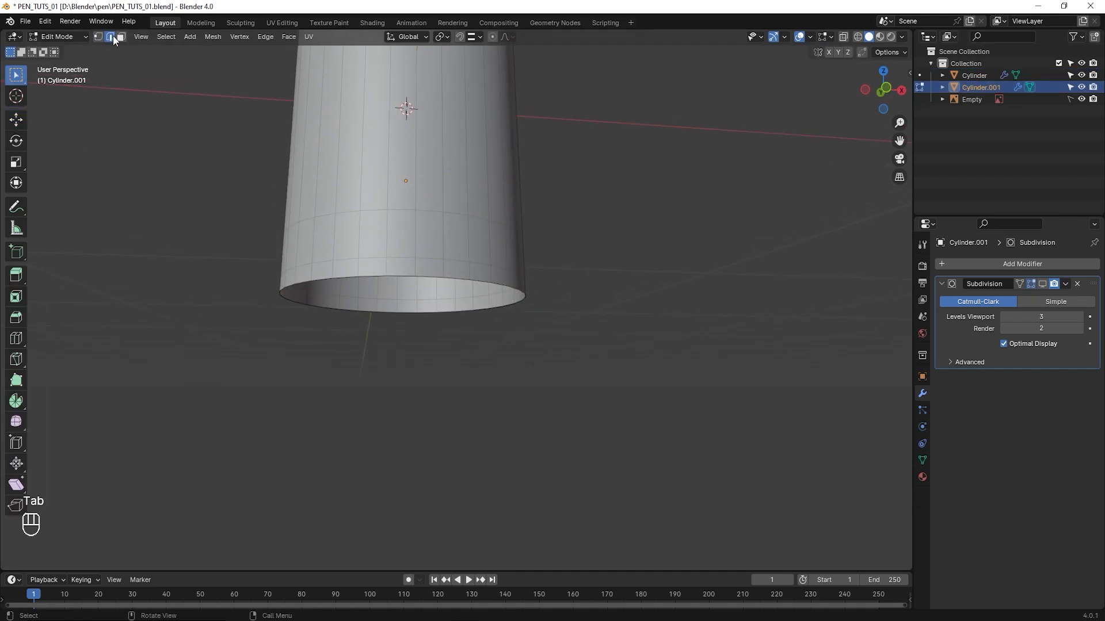
key("a")
middle_click_drag(431, 355, 412, 336)
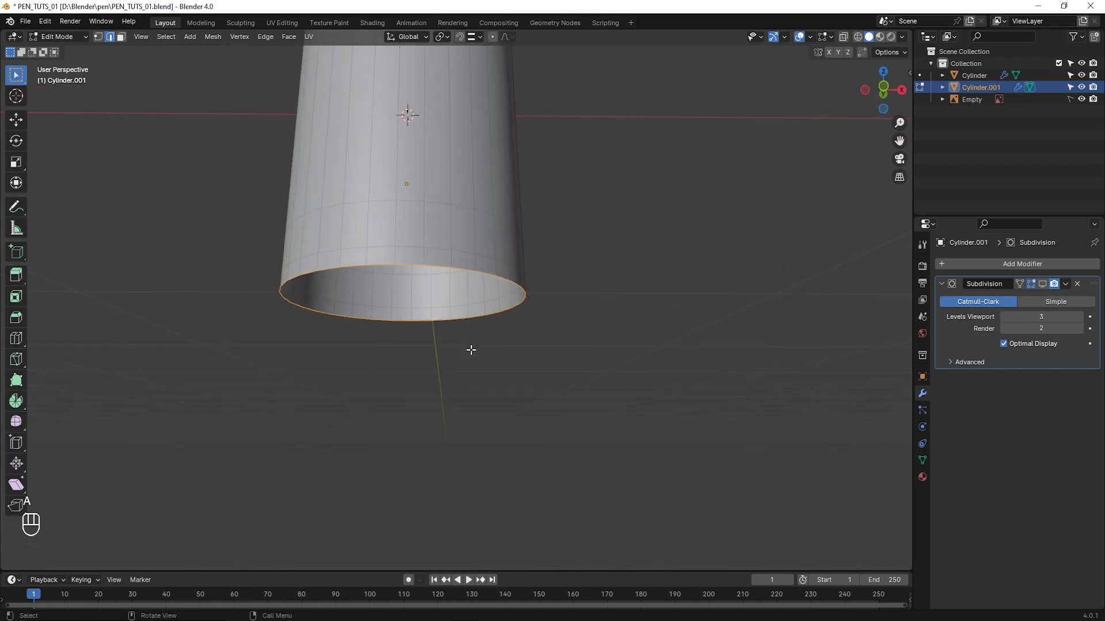
Extrude the rim loop about 0.38 m straight down along Z in front view, following the dark lower body in the reference
key("KP_1")
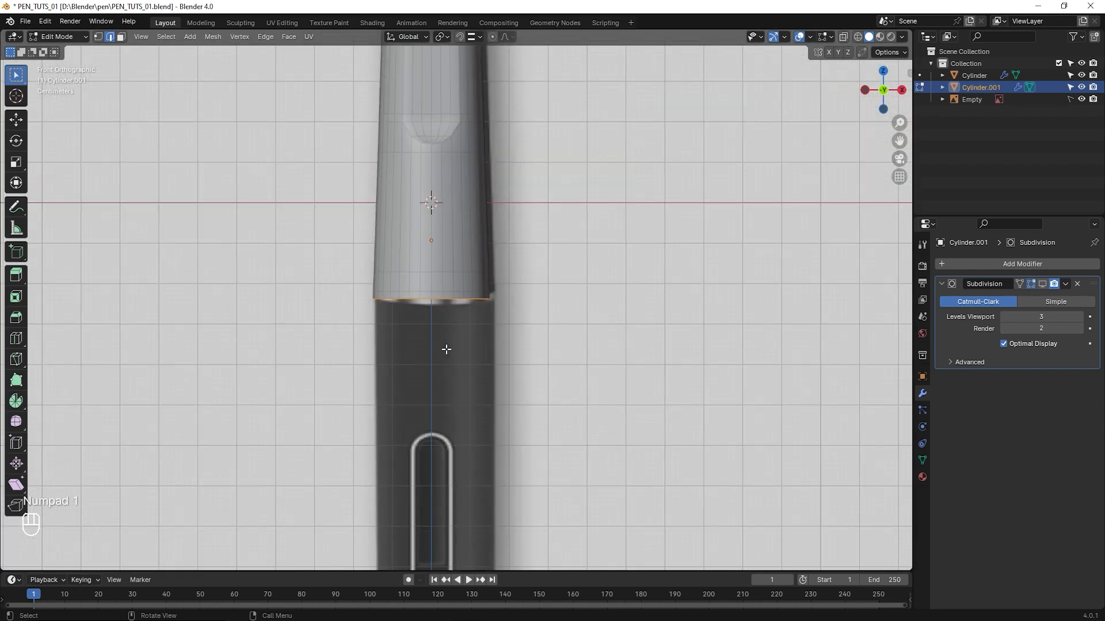
key("e")
key("z")
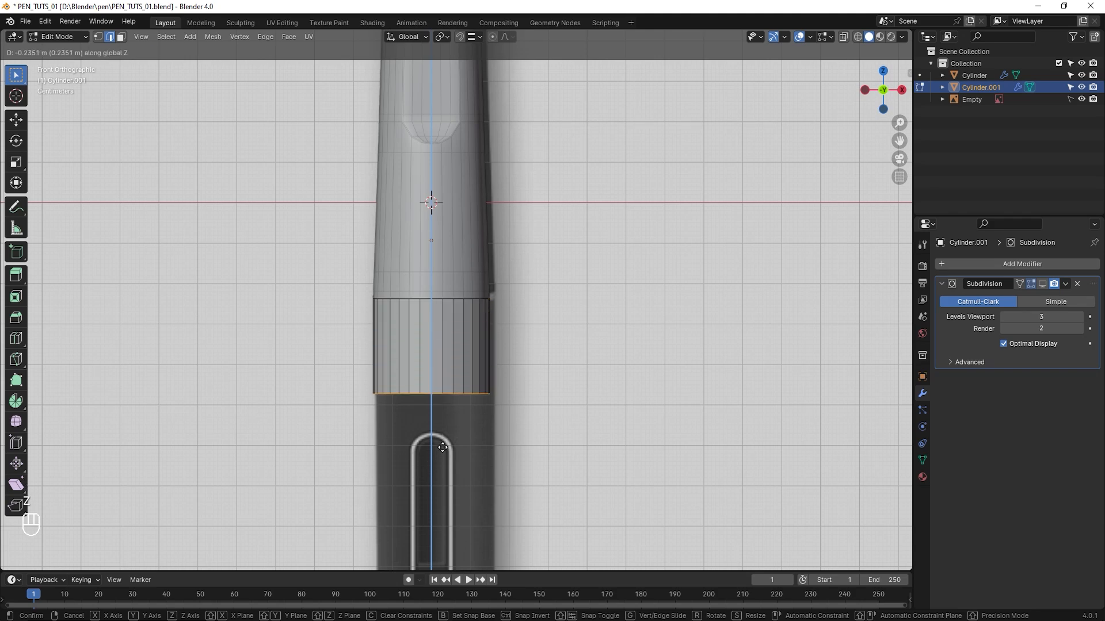
left_click(478, 433)
scroll(480, 443, "down", 3)
middle_click_drag(490, 463, 496, 343, "shift")
scroll(496, 343, "up", 2)
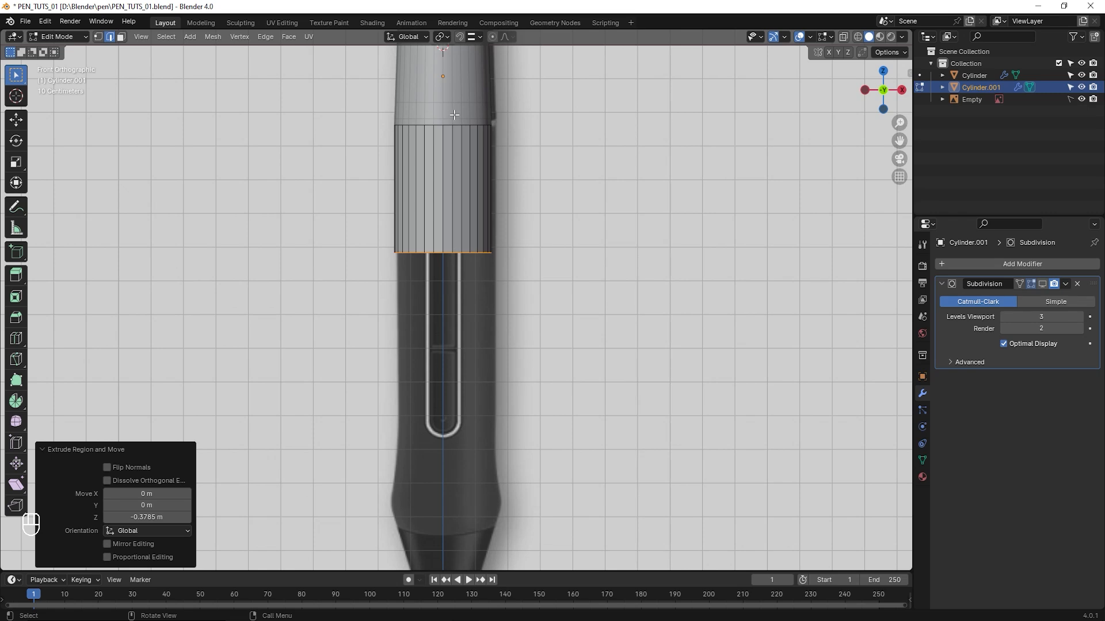
Move the extruded bottom loop about 0.6 m further down to where the reference grip starts flaring, and turn on X-ray
left_click(17, 121)
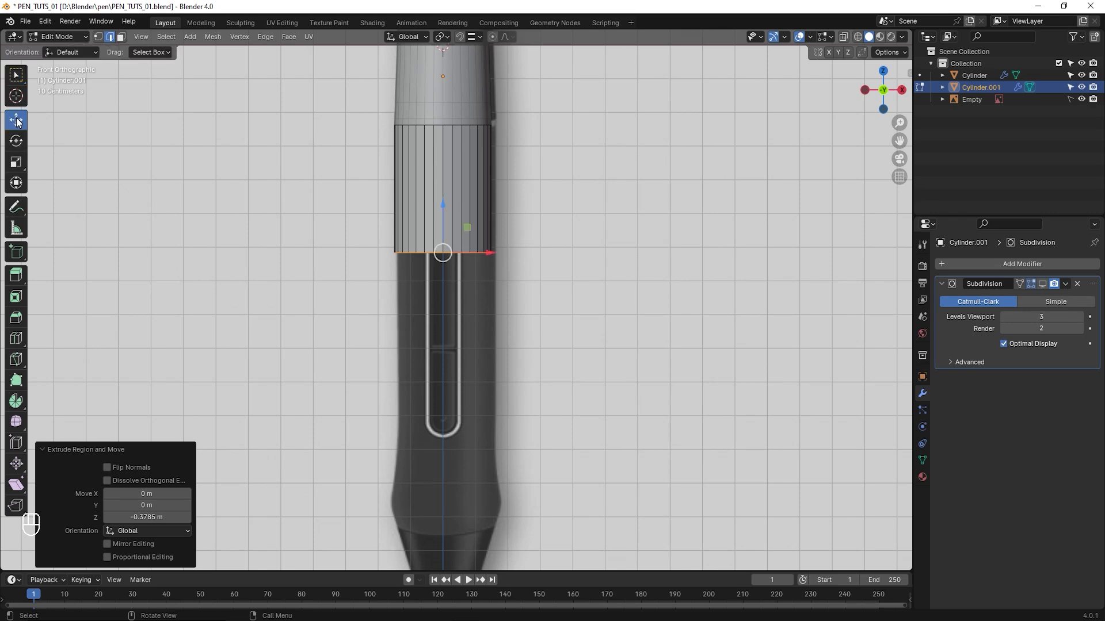
left_click_drag(443, 208, 445, 417)
middle_click_drag(444, 417, 462, 237, "shift")
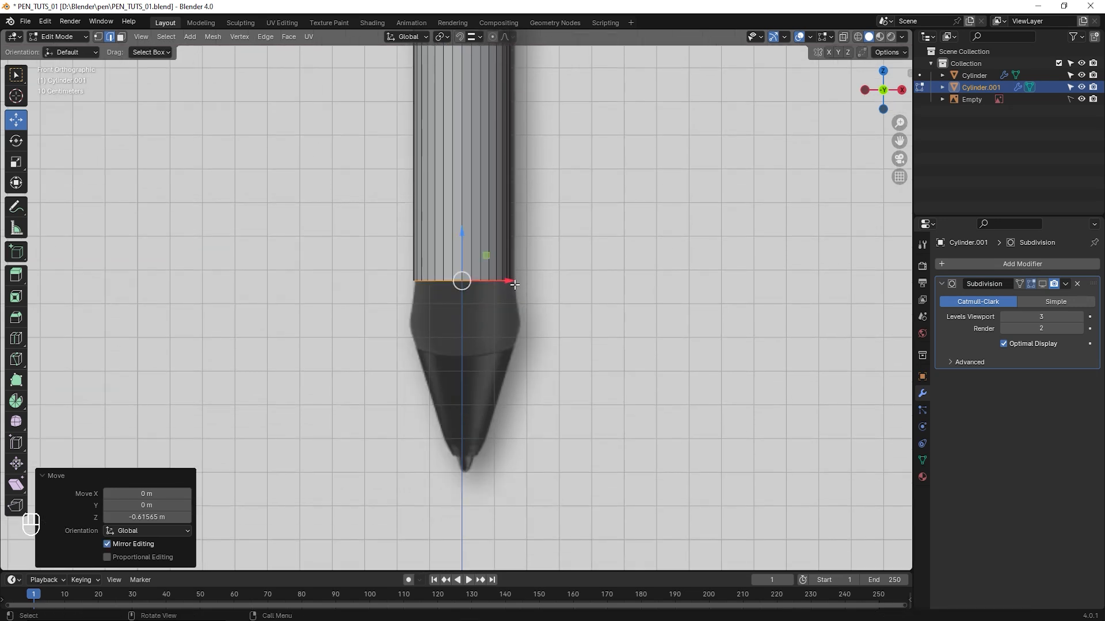
scroll(462, 237, "up", 3)
mouse_move(466, 209)
left_mouse_down()
mouse_move(465, 147)
mouse_move(465, 198)
left_mouse_up()
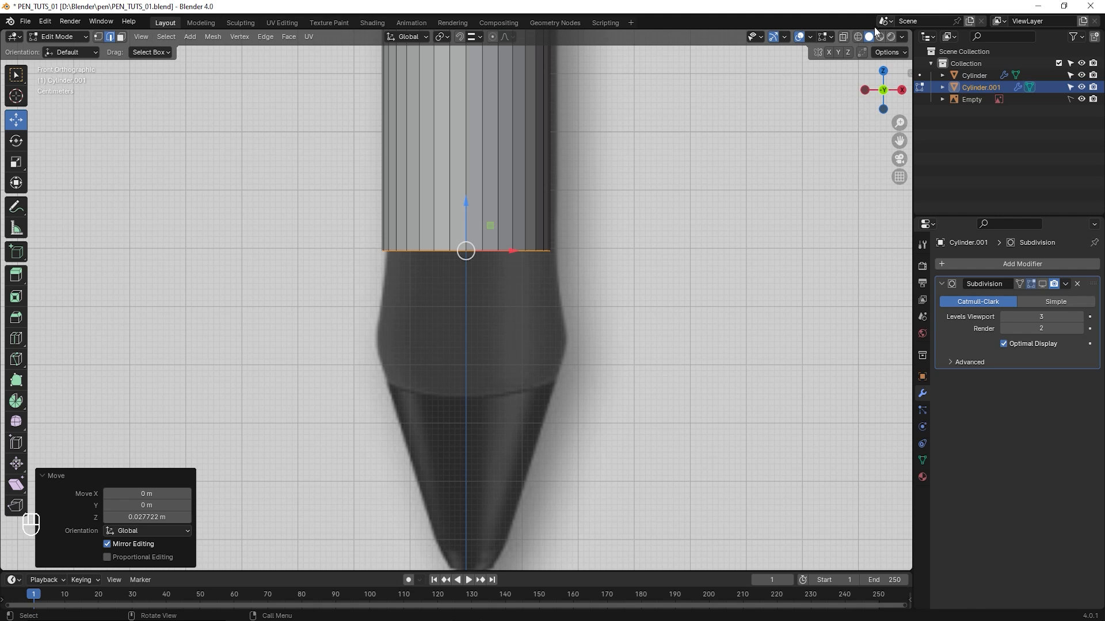
left_click(843, 36)
middle_click_drag(471, 228, 481, 294, "shift")
left_click_drag(478, 266, 479, 275)
Extrude the bottom loop about 0.138 m down along Z to the grip's widest point and scale it to about 1.2
key("e")
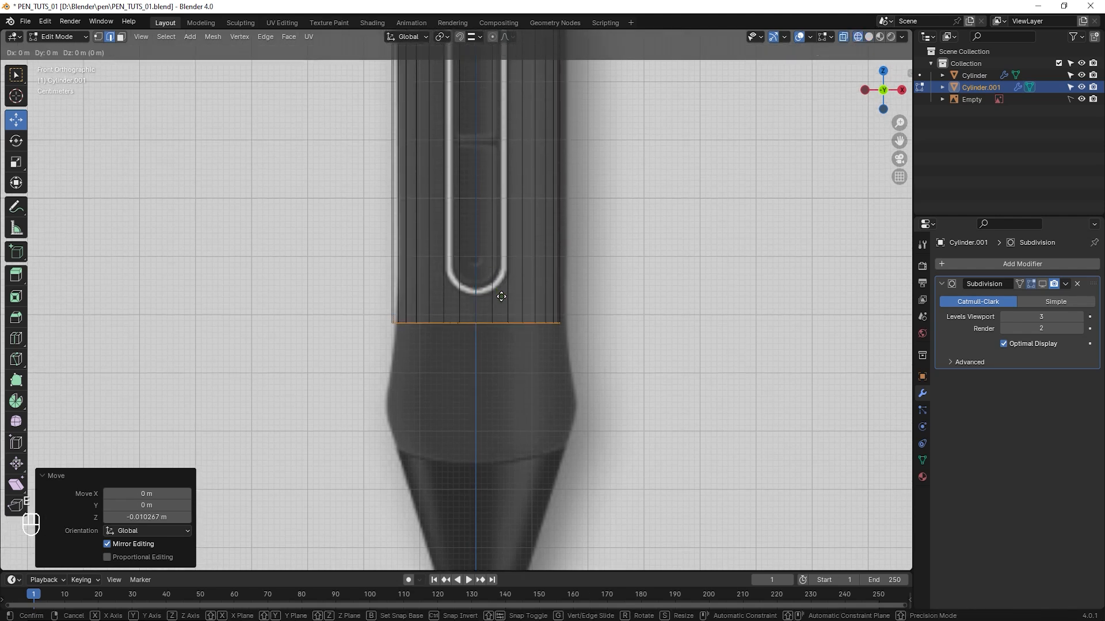
key("z")
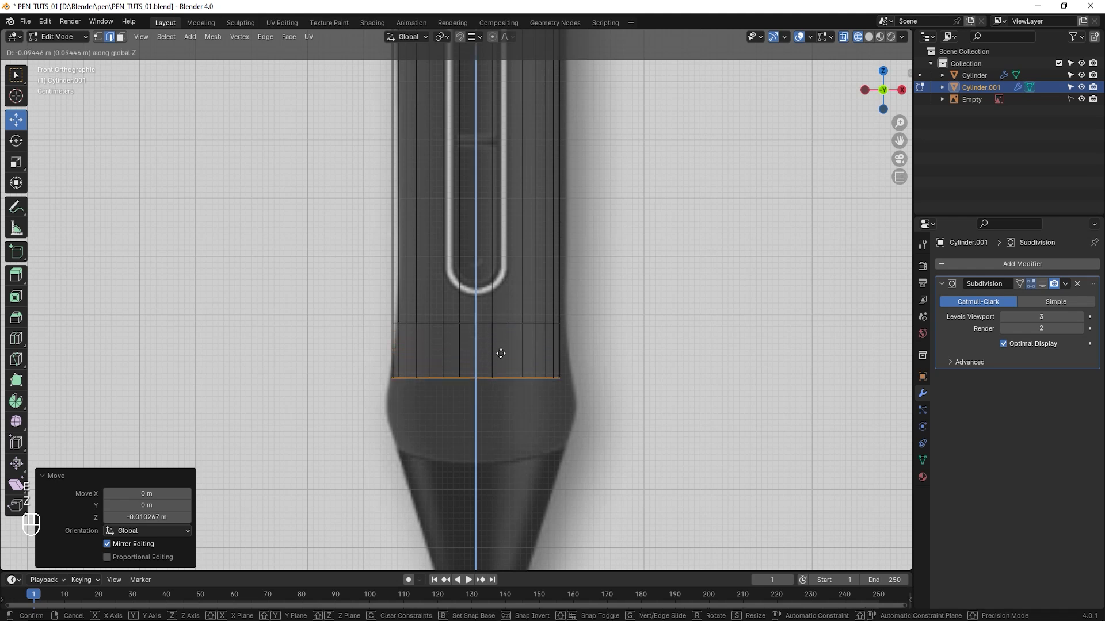
left_click(502, 395)
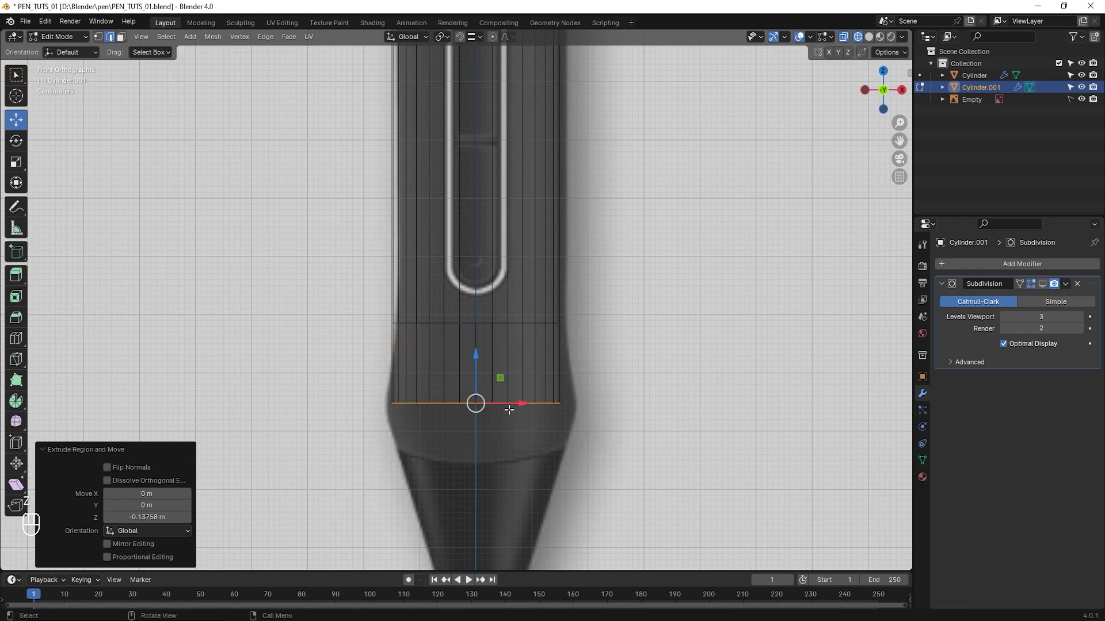
key("s")
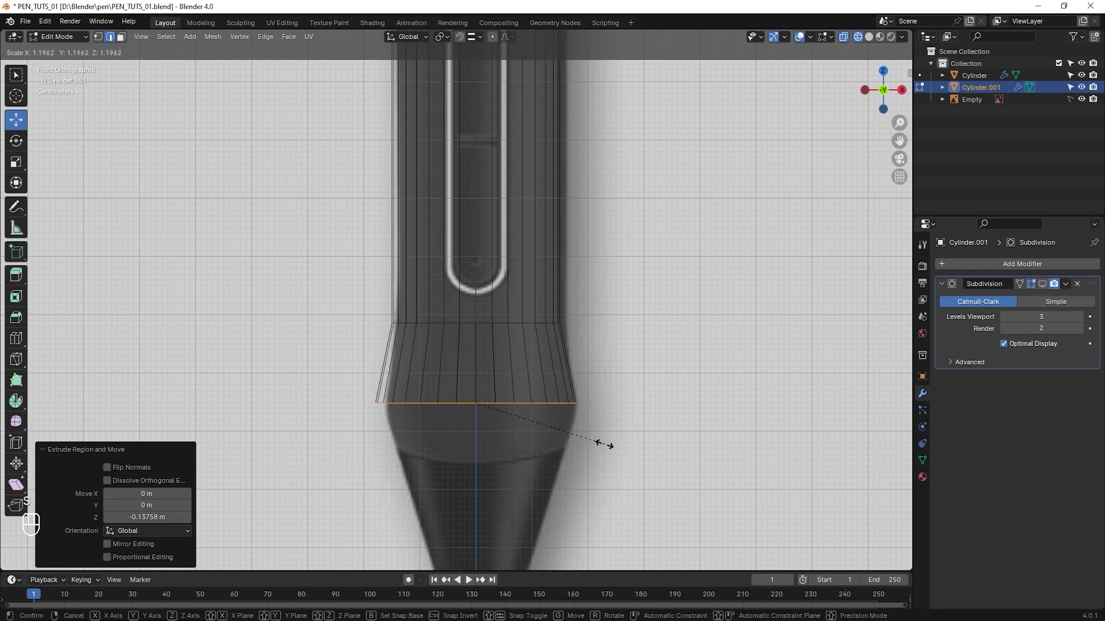
left_click(604, 445)
Extrude another section about 0.102 m down along Z to the grip's seam and scale its end loop to about 0.847
middle_click_drag(539, 456, 560, 347, "shift")
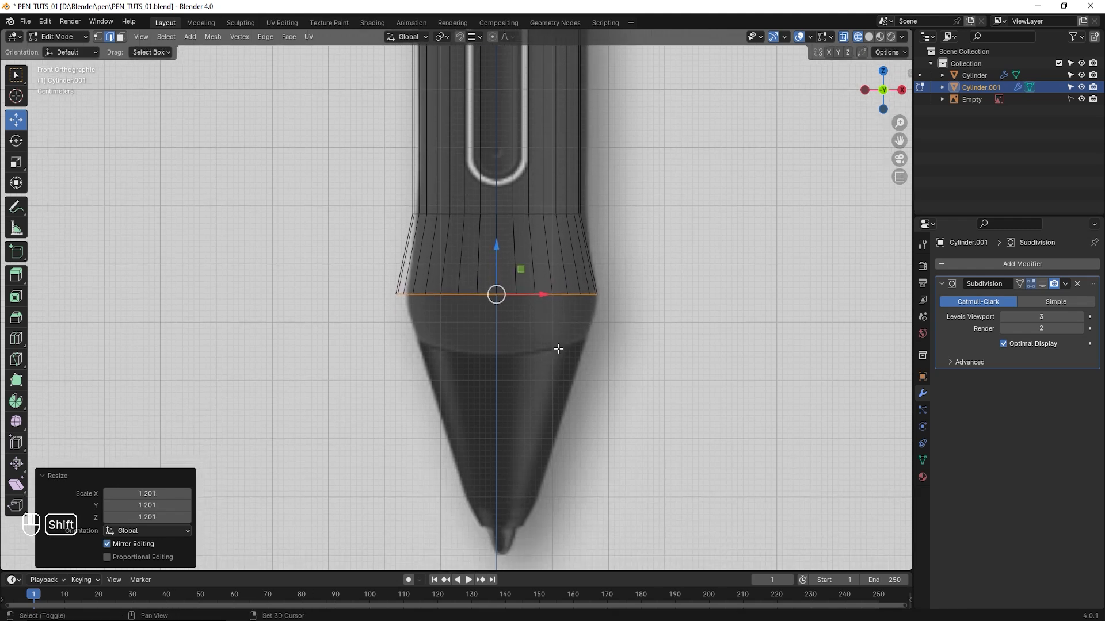
key("e")
key("z")
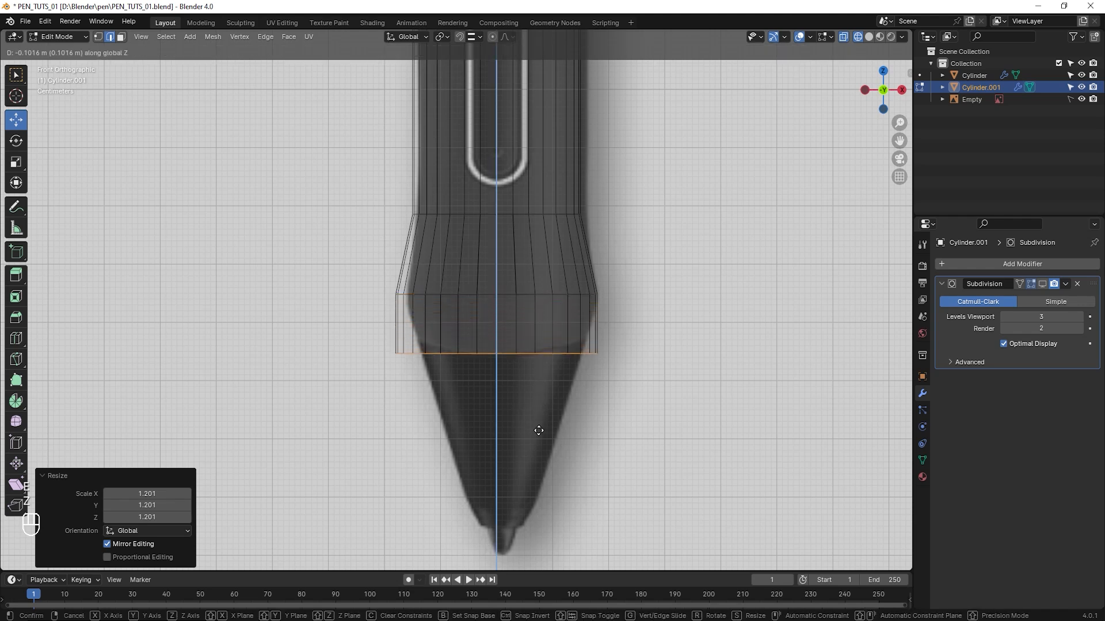
left_click(538, 430)
key("s")
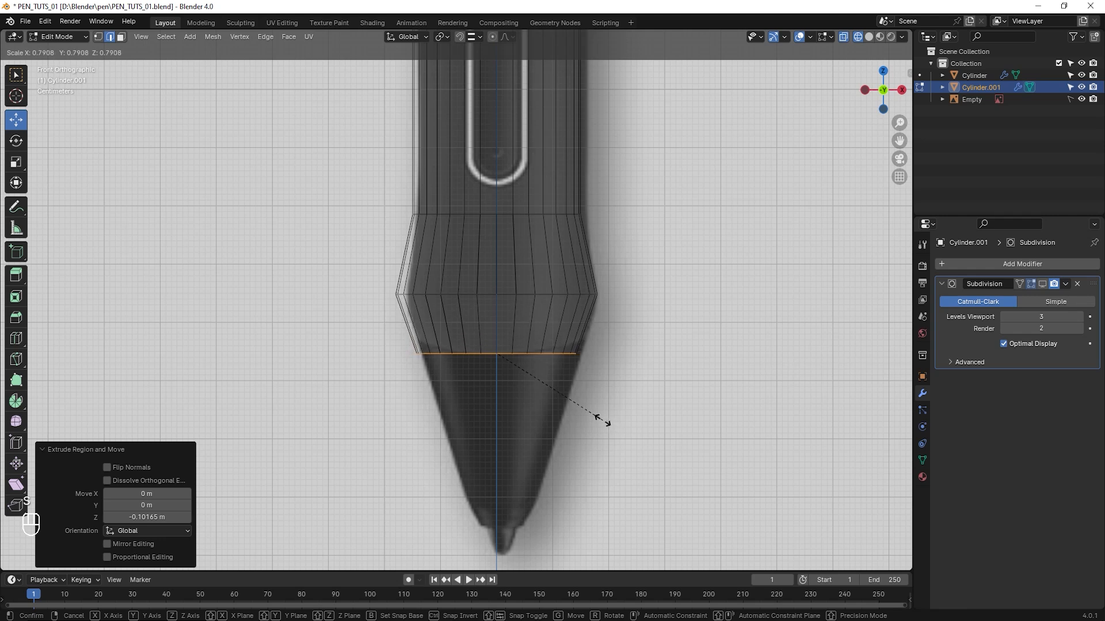
left_click(609, 424)
Move the end loop about 0.266 m down to just above the nib and scale it by about 0.459 and again by 0.951
middle_click_drag(588, 405, 599, 323, "shift")
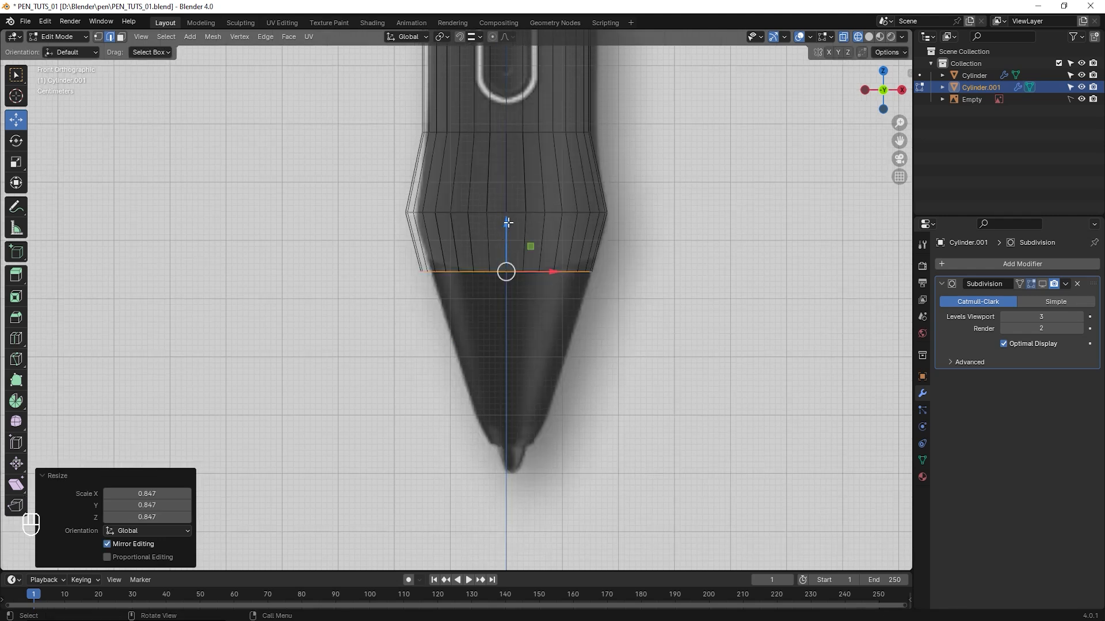
key("e")
key("z")
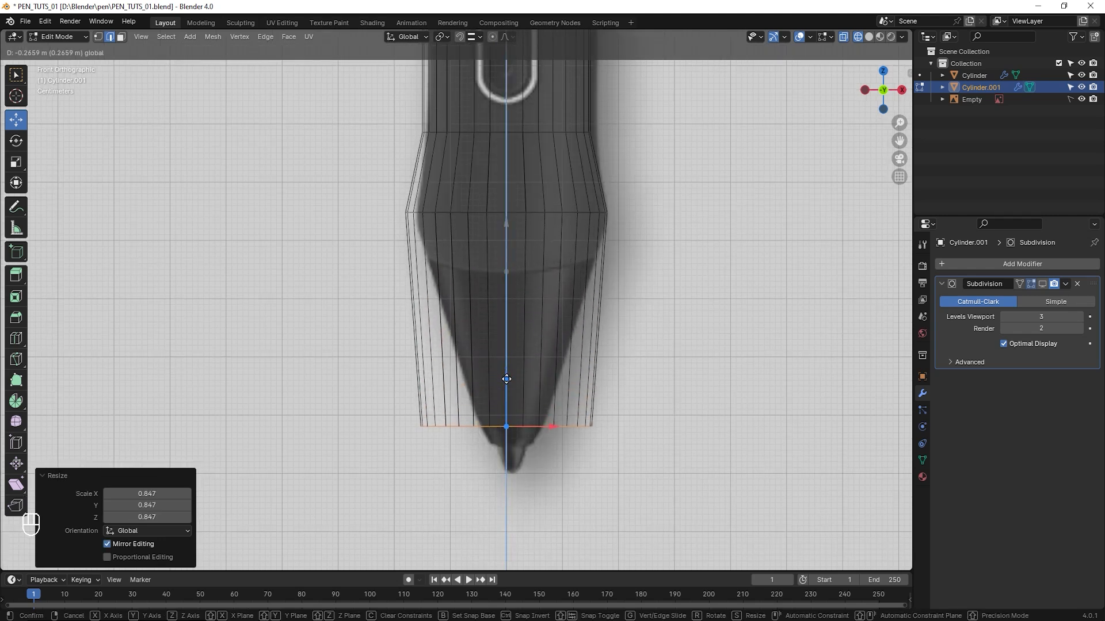
left_click(507, 393)
key("s")
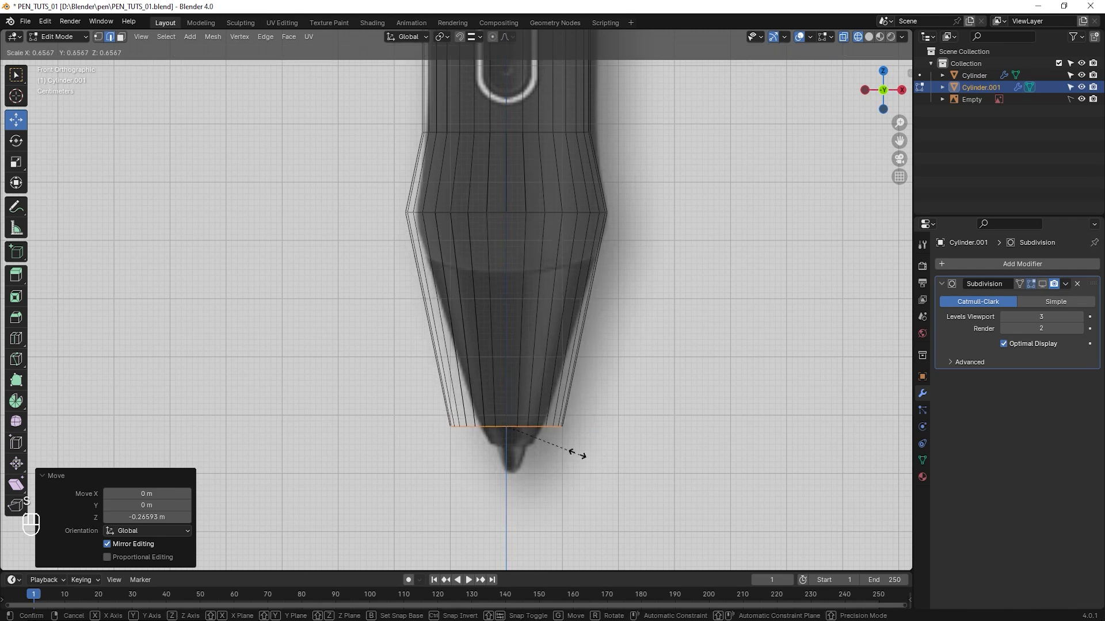
left_click(556, 438)
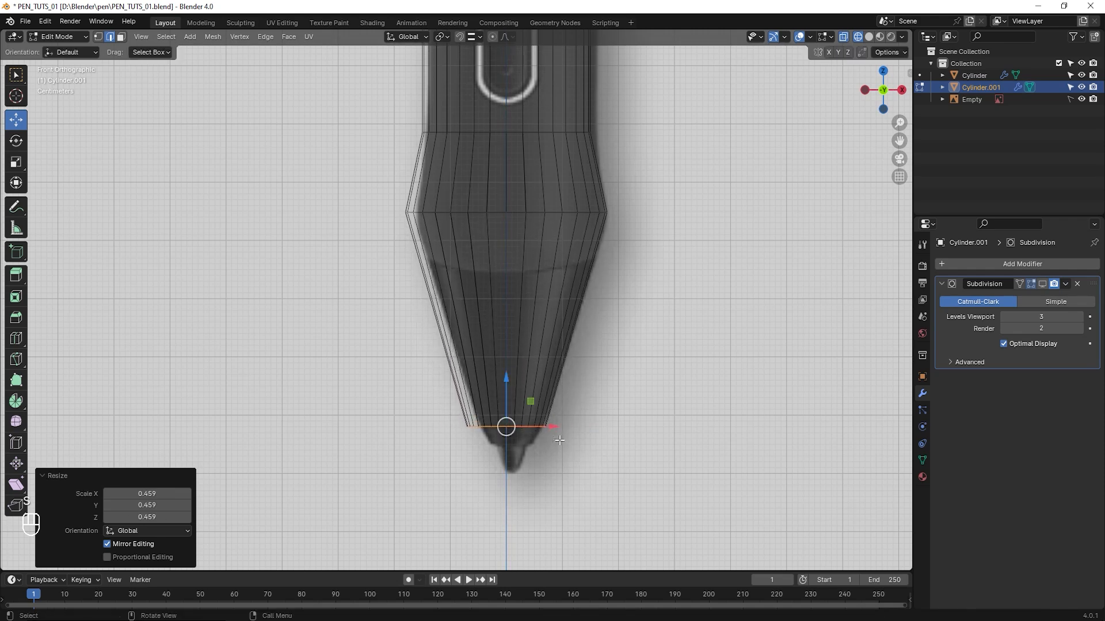
middle_click_drag(558, 442, 533, 343, "shift")
scroll(533, 343, "up", 2)
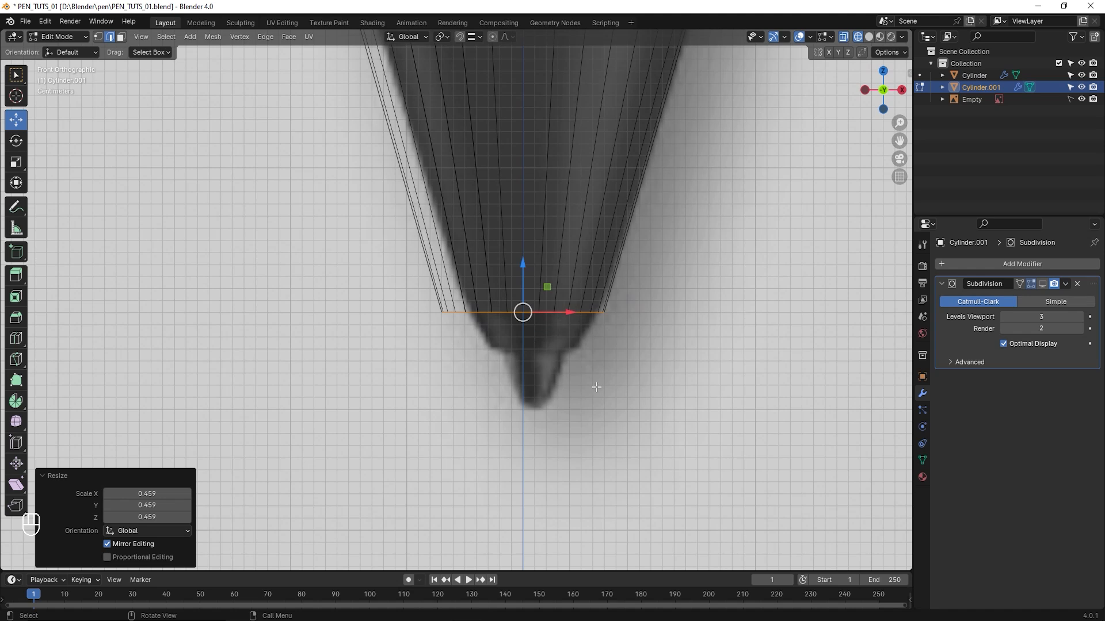
key("s")
left_click(631, 413)
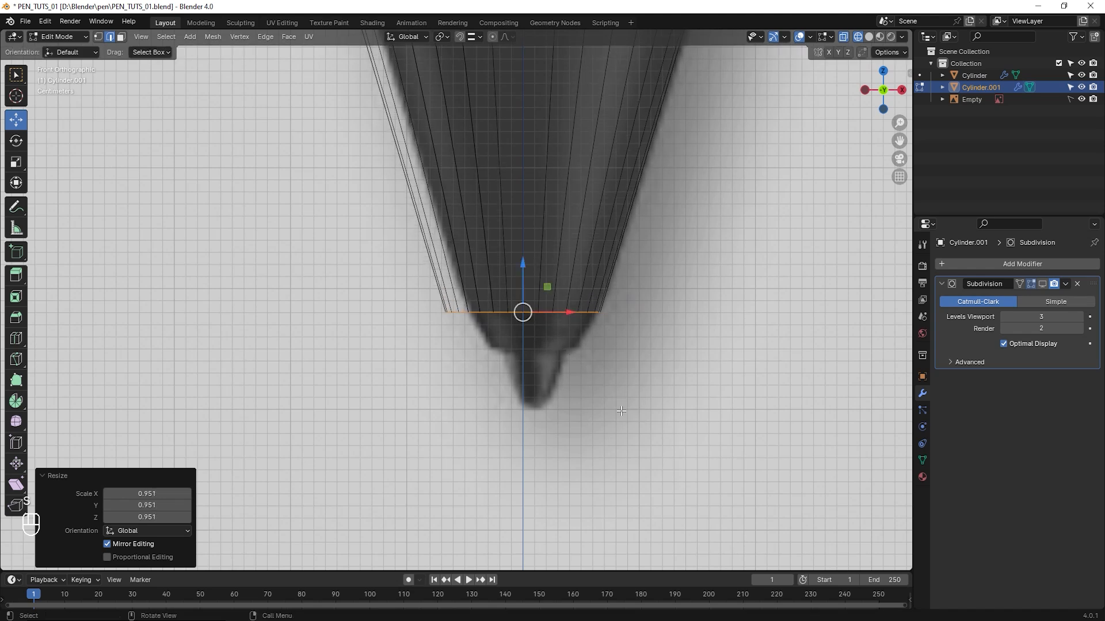
Extrude the end loop about 0.03 m down along Z to the nib's base and scale it to about 0.655
key("e")
key("z")
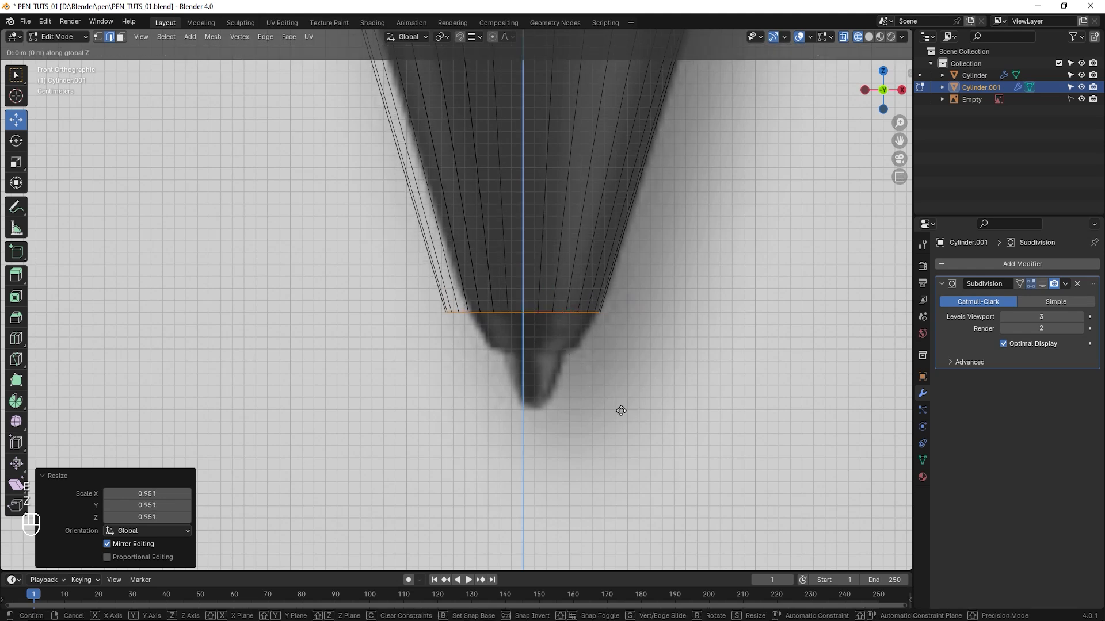
left_click(625, 447)
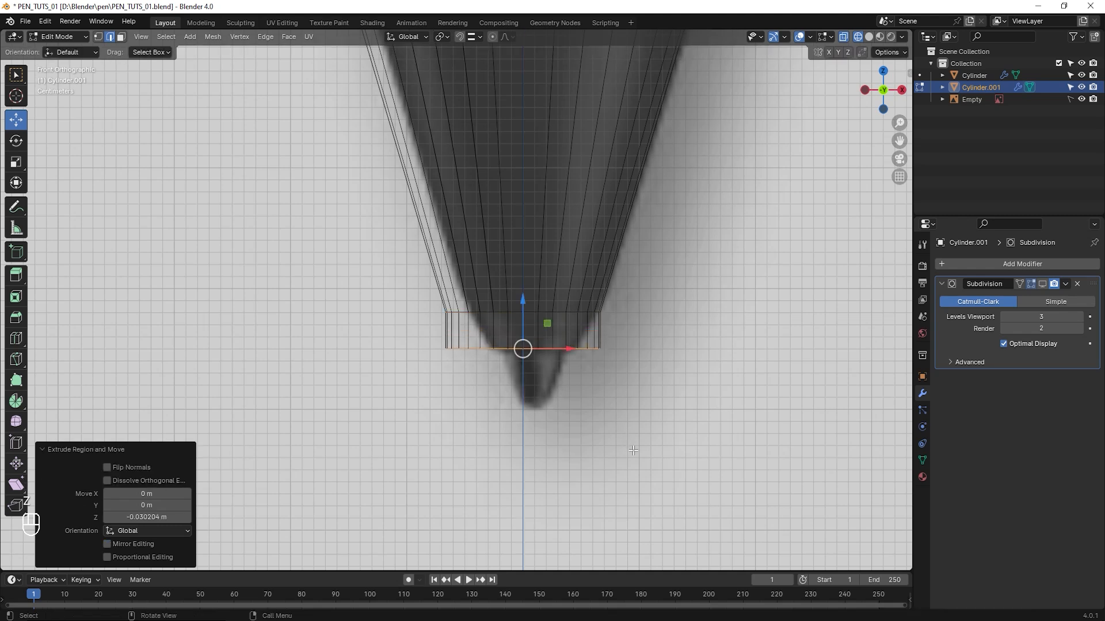
key("s")
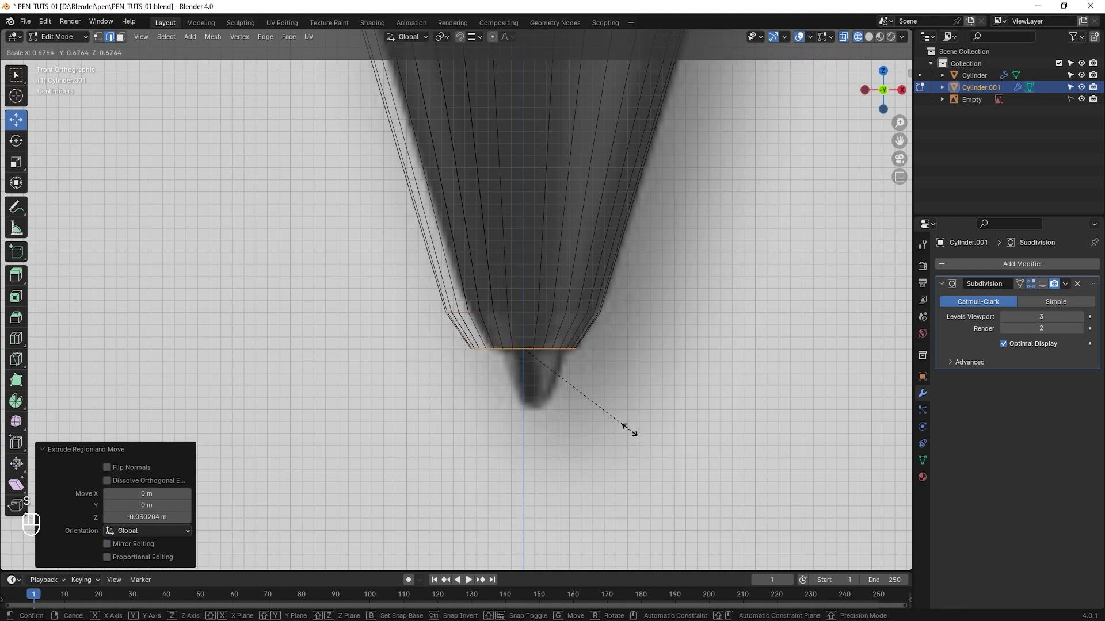
left_click(626, 428)
Extrude the end loop inward at the nib's base with a scale of about 0.724, and undo its trial shift down
scroll(628, 428, "up", 1)
key("e")
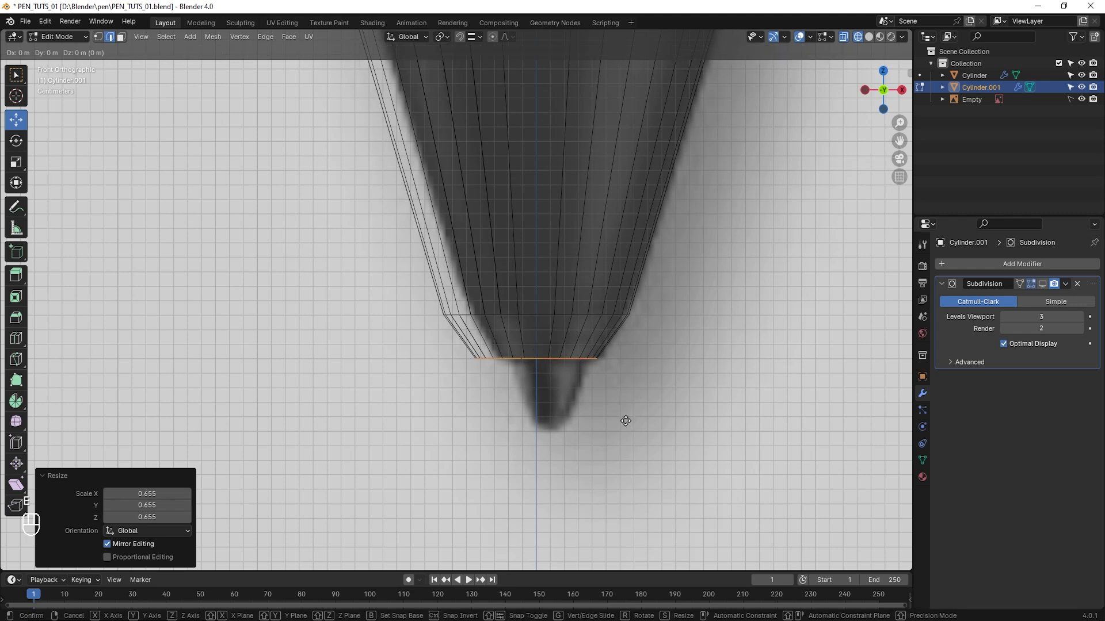
key("s")
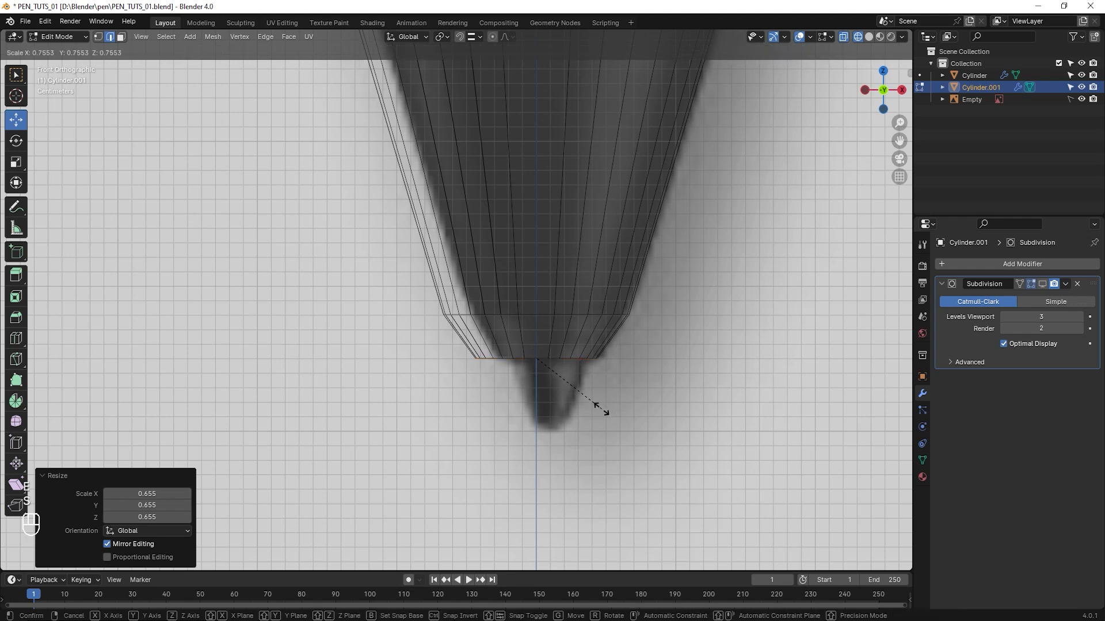
left_click(599, 407)
scroll(599, 410, "down", 1)
scroll(540, 387, "up", 1)
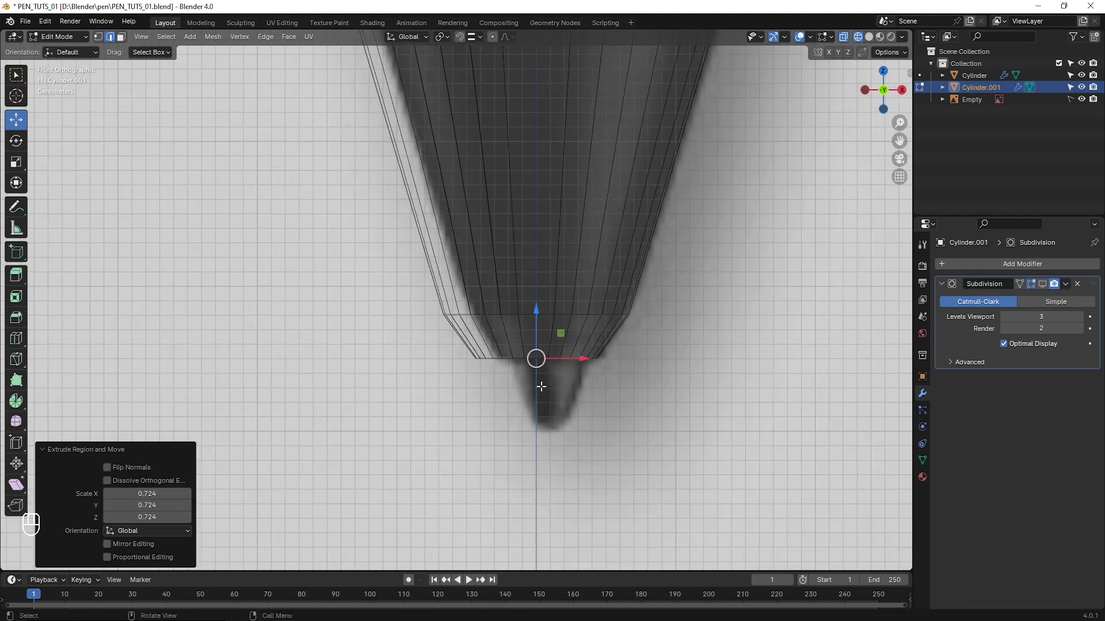
left_click_drag(537, 313, 538, 322)
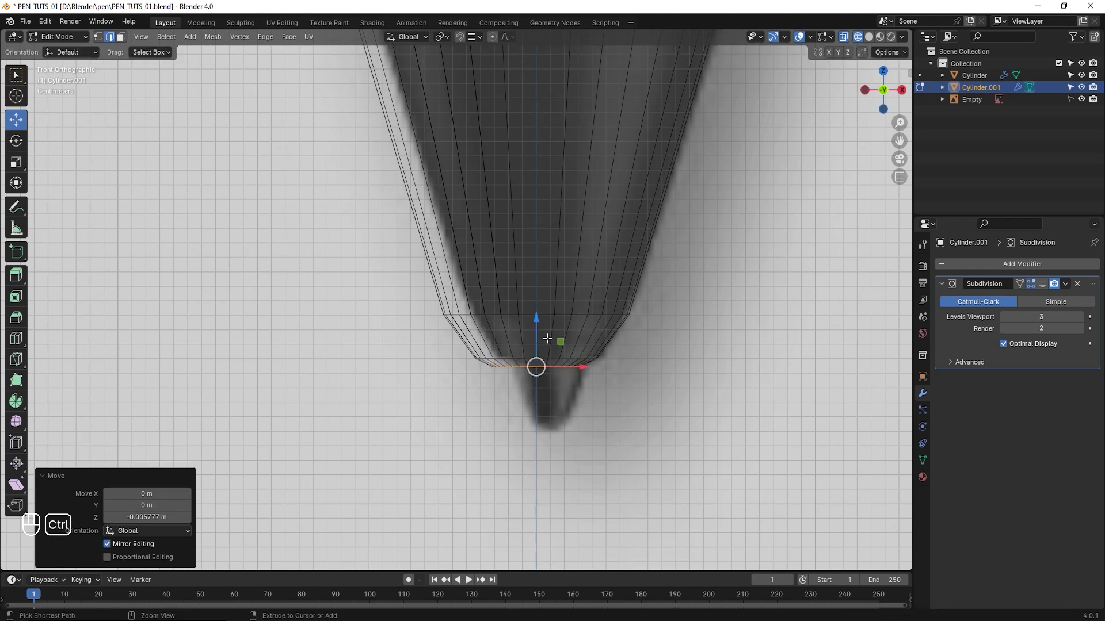
key("ctrl+z")
Extrude the nib's base loop about 0.022 m down along Z and scale its end loop to about 0.888
key("e")
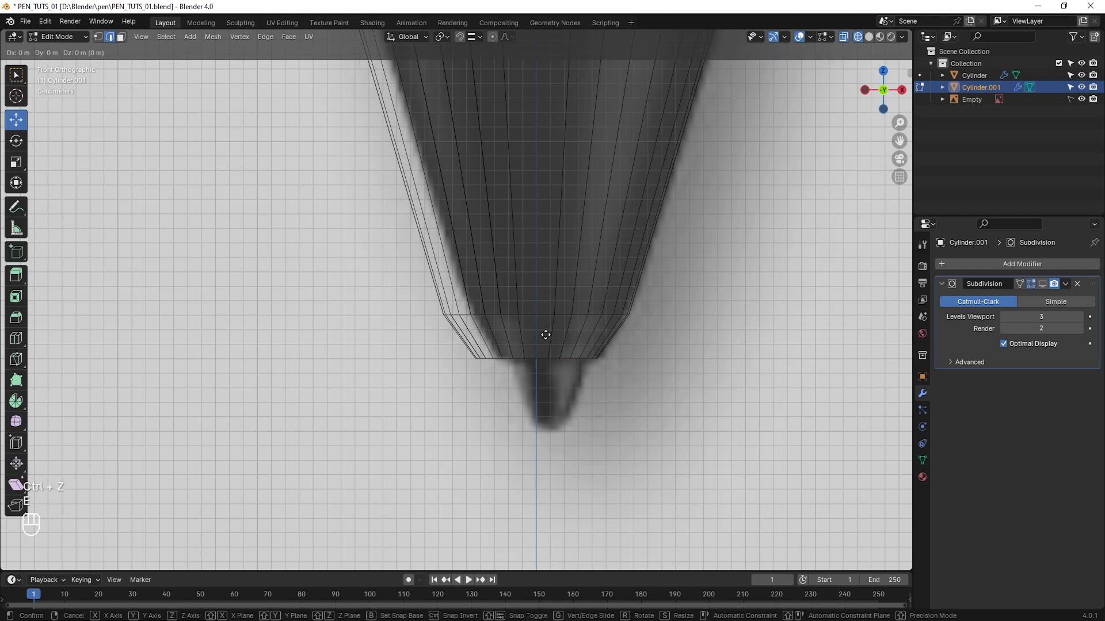
key("z")
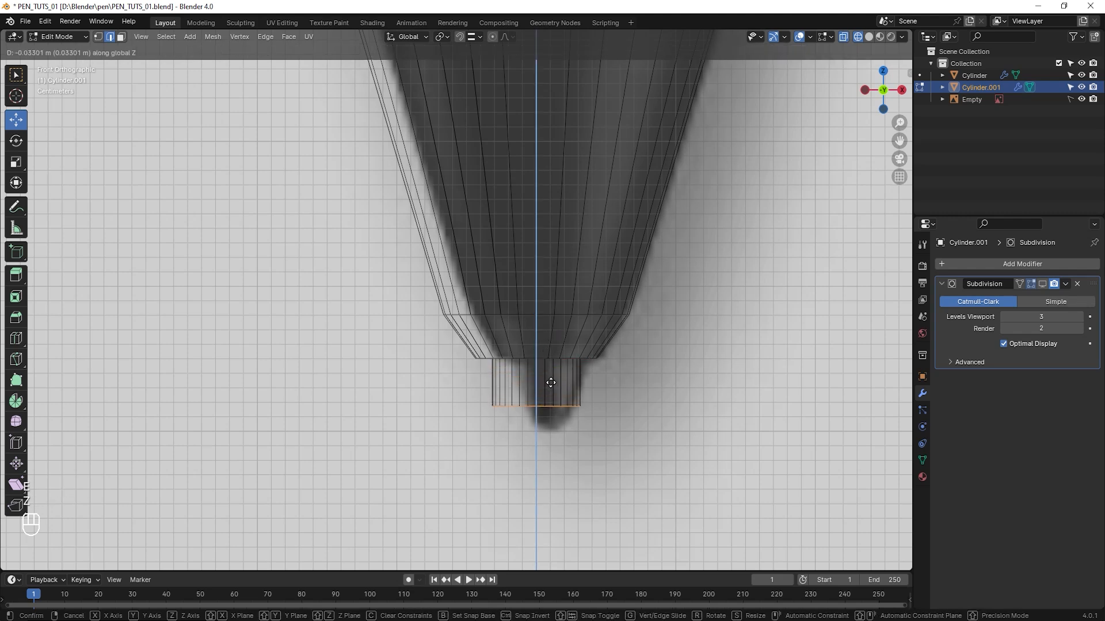
left_click(551, 366)
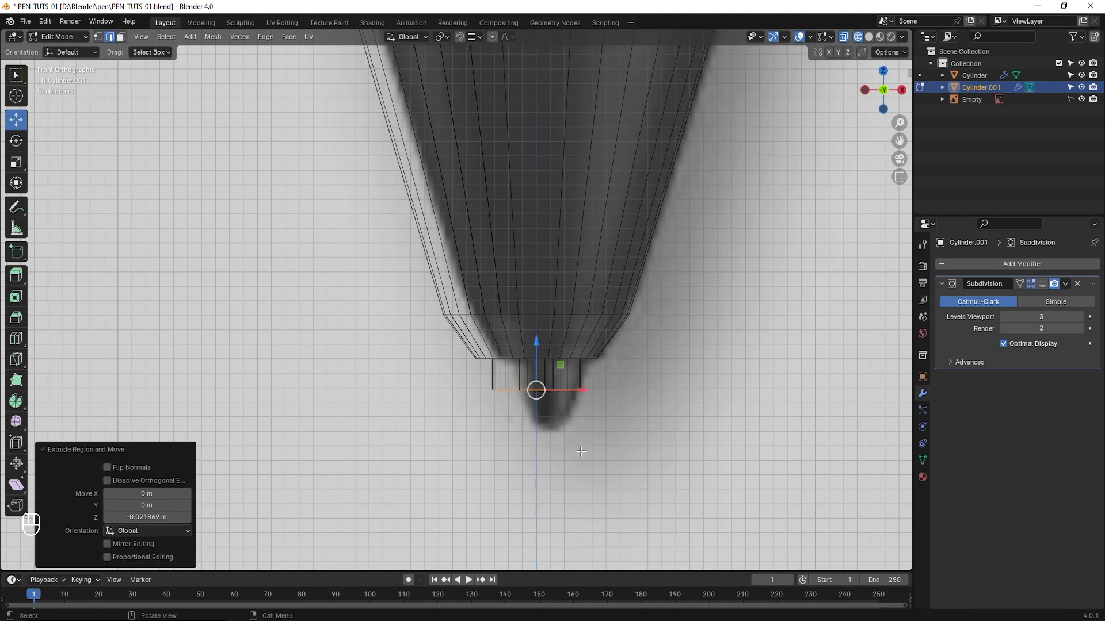
key("s")
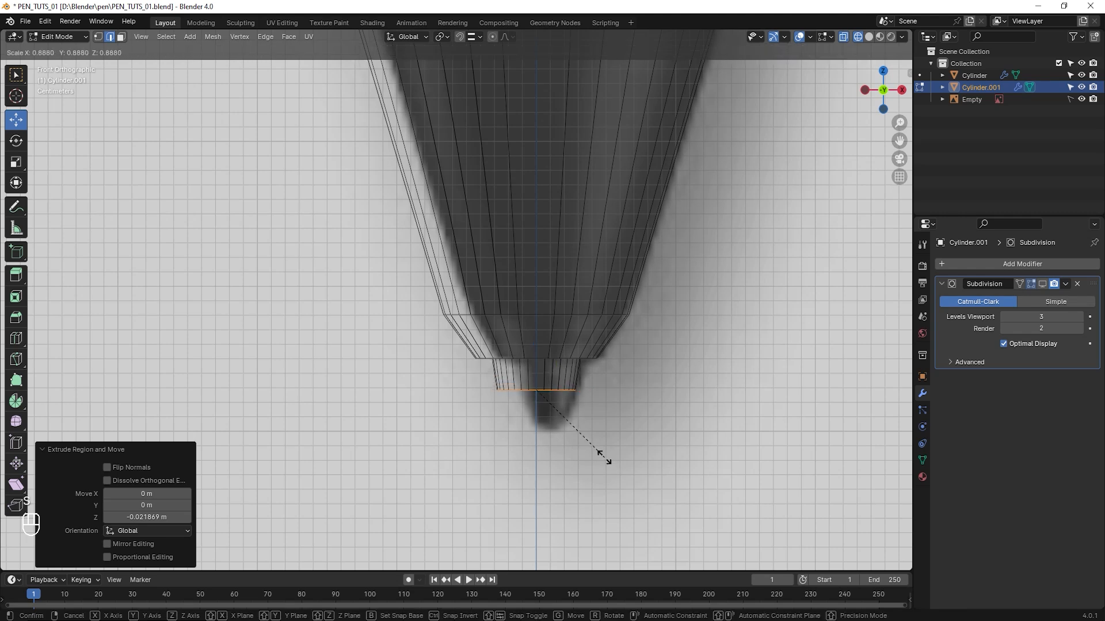
left_click(611, 456)
Extrude the nib's end loop about 0.027 m down along Z to the reference's tip and scale it to about 0.42
key("e")
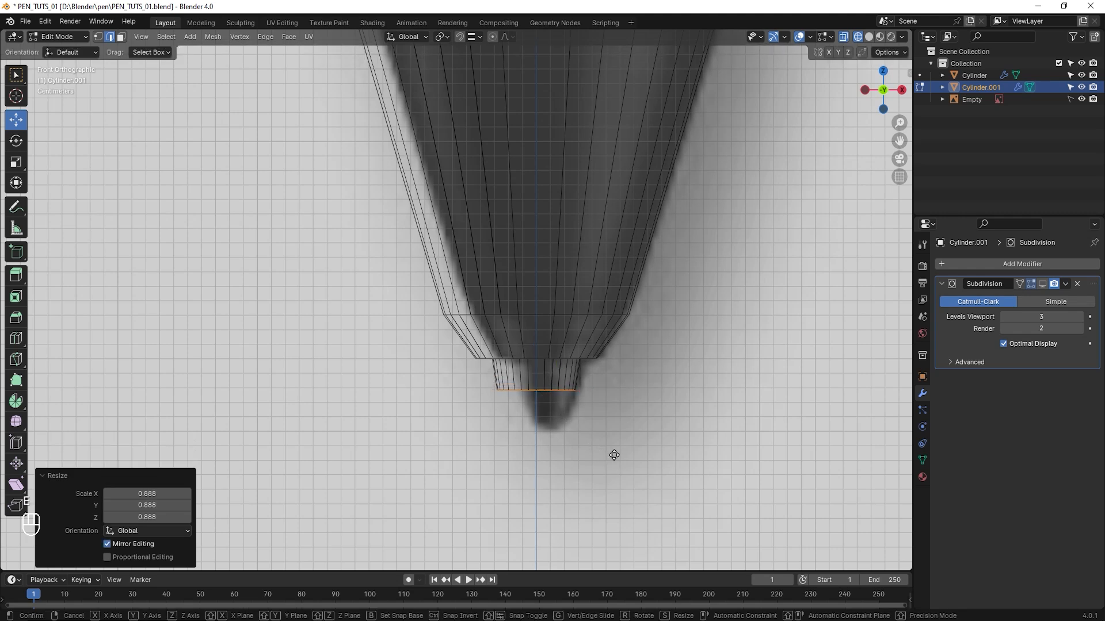
key("z")
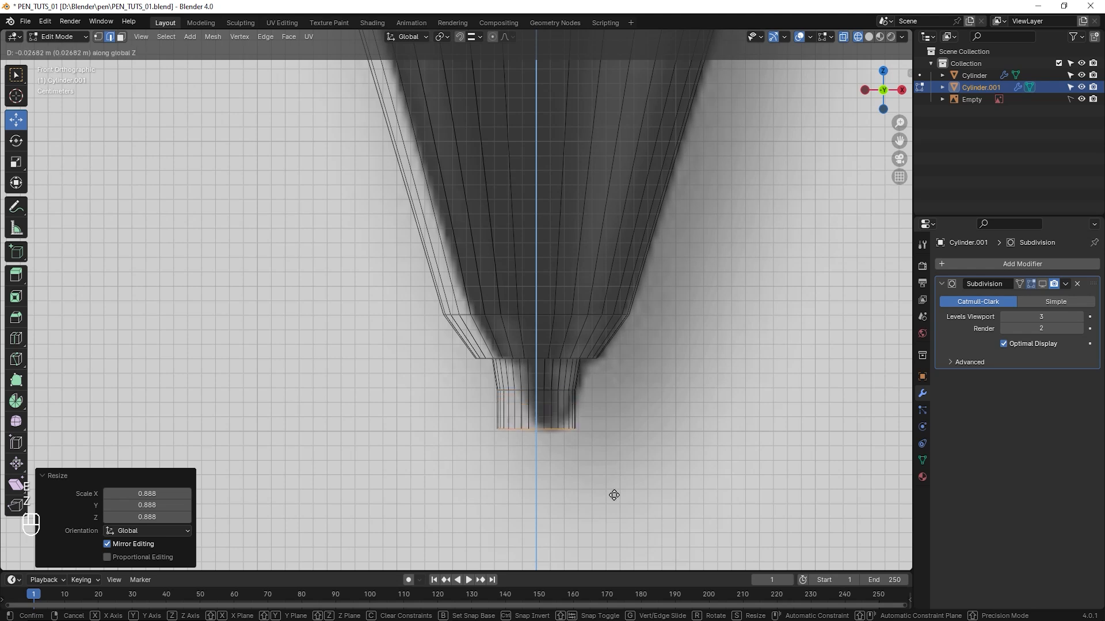
left_click(614, 495)
key("s")
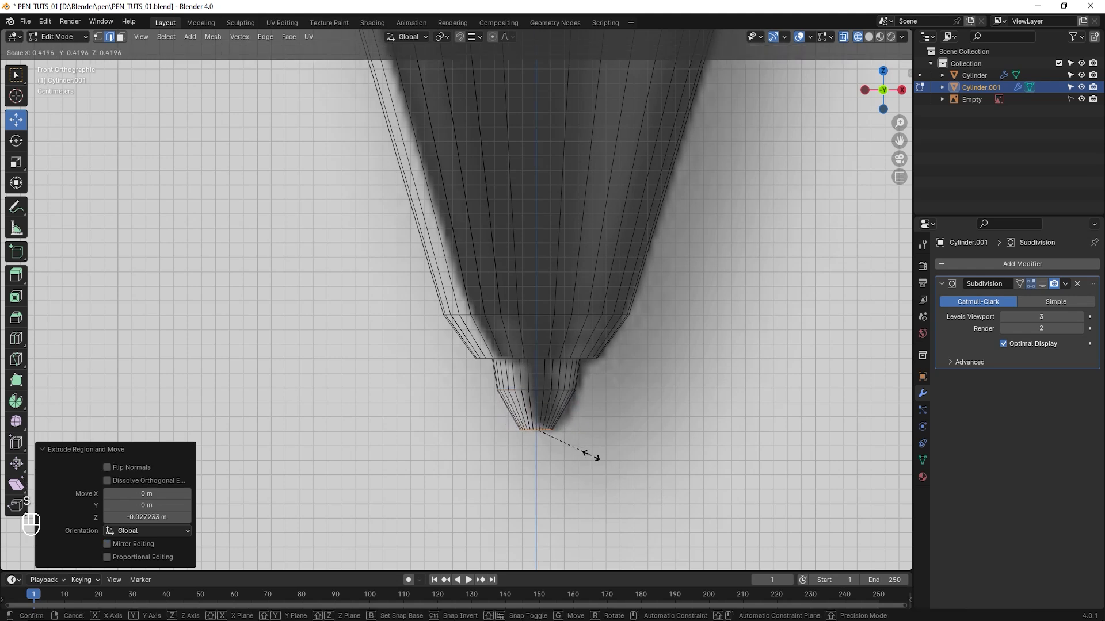
left_click(587, 455)
Inspect the grip and nib in solid shading from an angle and return to the front view
scroll(582, 444, "down", 4)
middle_click_drag(504, 324, 475, 337)
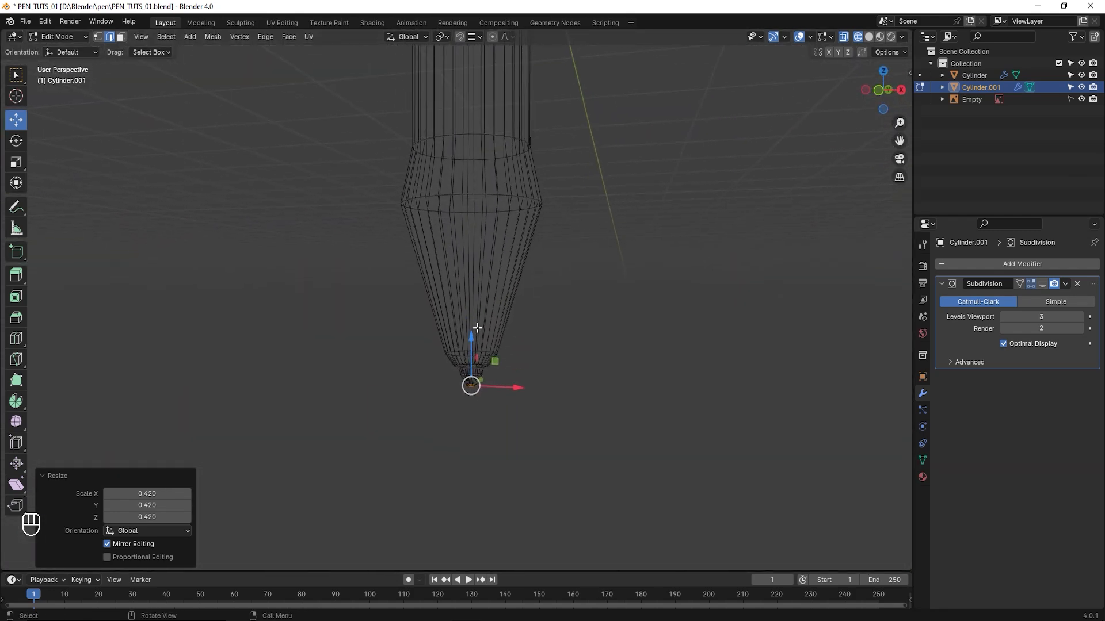
left_click(869, 36)
scroll(530, 264, "down", 4)
mouse_move(518, 266)
middle_mouse_down()
mouse_move(507, 316)
mouse_move(518, 327)
mouse_move(579, 313)
mouse_move(493, 316)
middle_mouse_up()
scroll(520, 318, "up", 2)
middle_click_drag(524, 413, 474, 360, "shift")
key("KP_1")
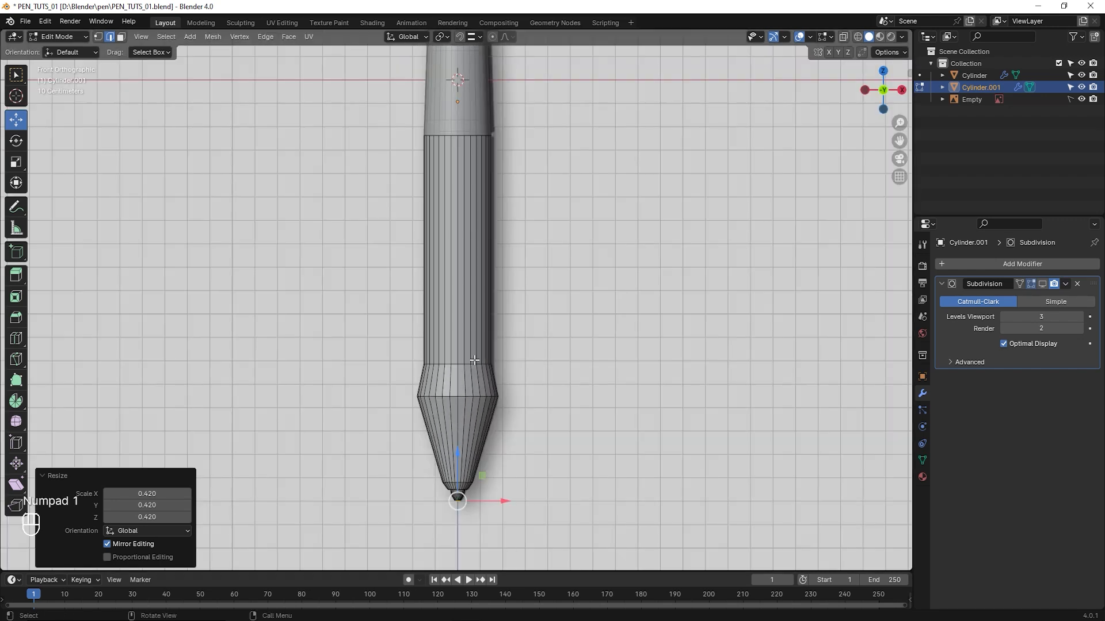
Bevel the edge loop around the grip's widest point with a width of about 0.279 m and 3 segments
scroll(462, 249, "up", 8)
key("alt+z")
left_click(452, 244, "alt")
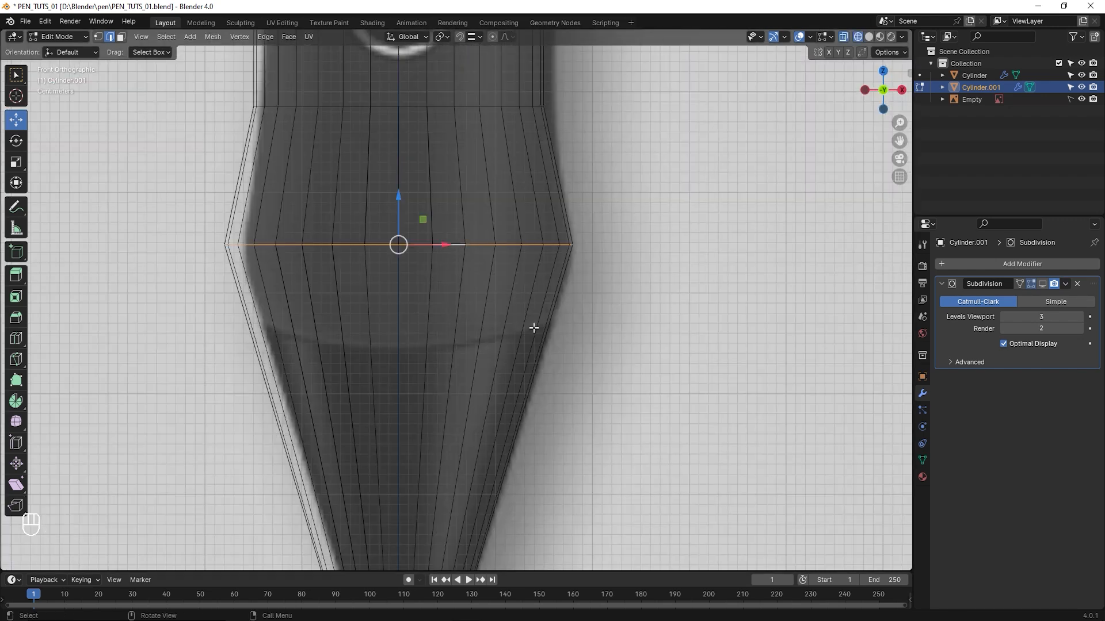
key("ctrl+b")
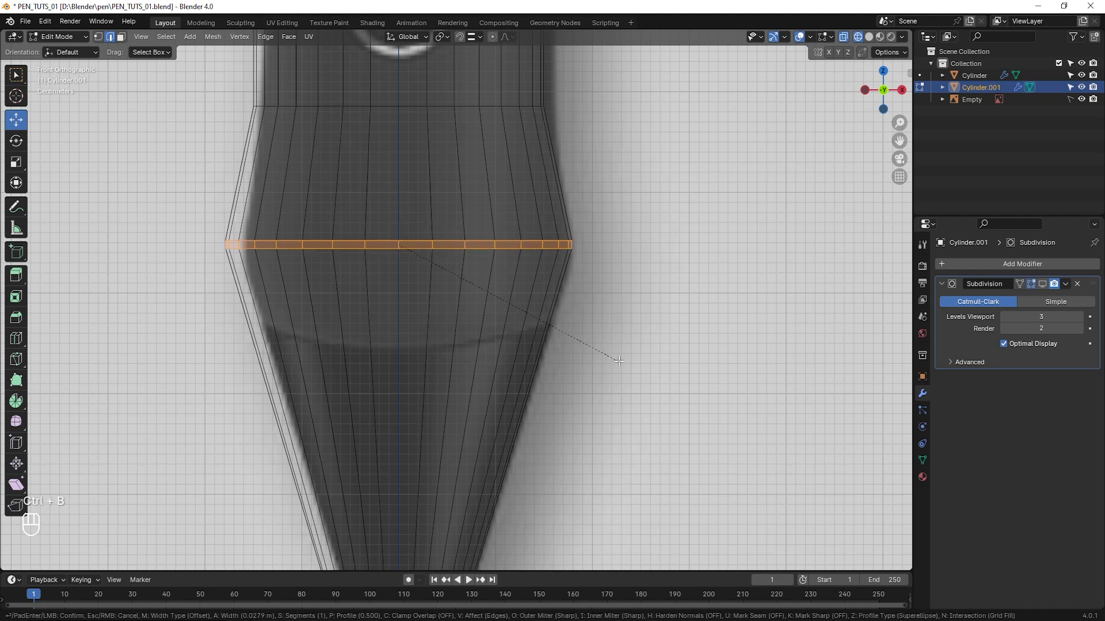
scroll(641, 365, "up", 2)
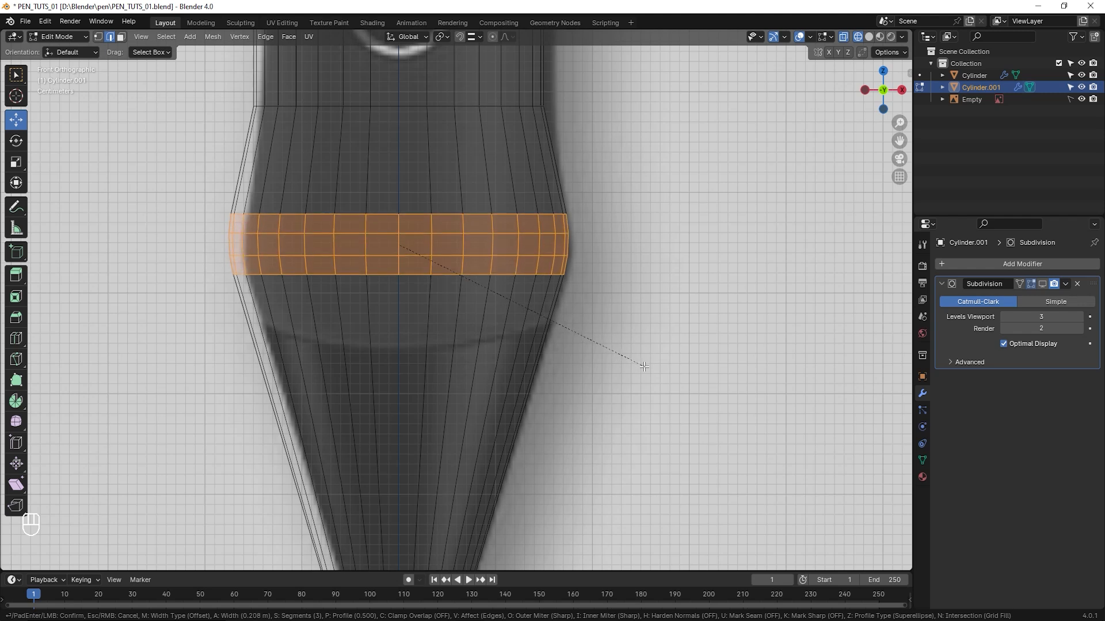
scroll(646, 367, "up", 1)
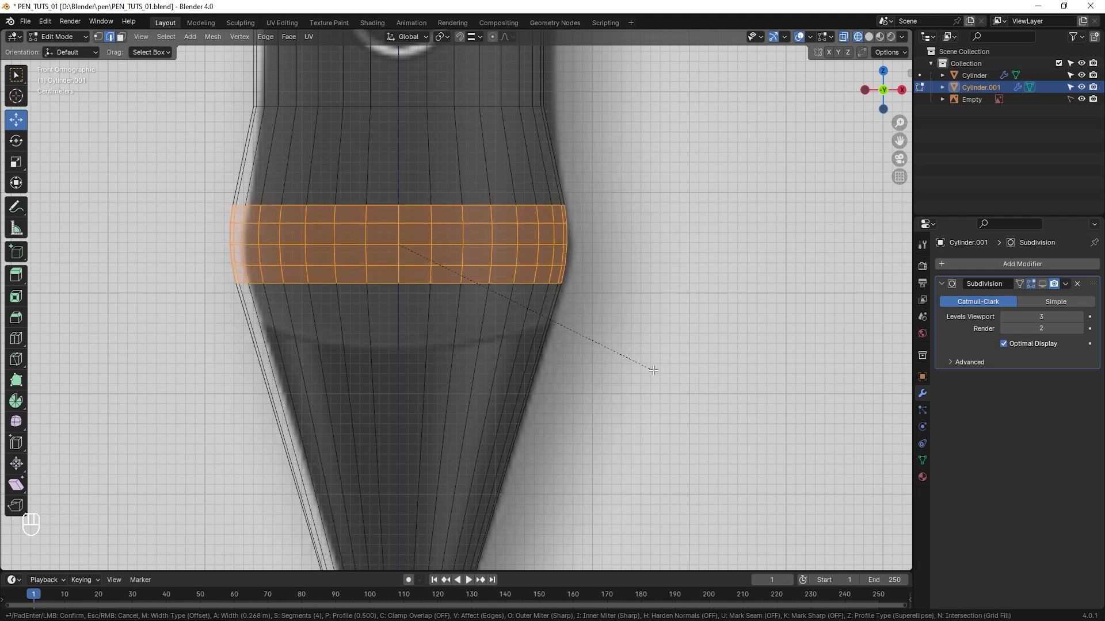
left_click(651, 371)
mouse_move(147, 388)
left_mouse_down()
mouse_move(164, 389)
mouse_move(144, 388)
left_mouse_up()
Add one edge loop around the tapered cone and slide it up to the reference's seam with a factor of about 0.693
scroll(519, 328, "down", 2)
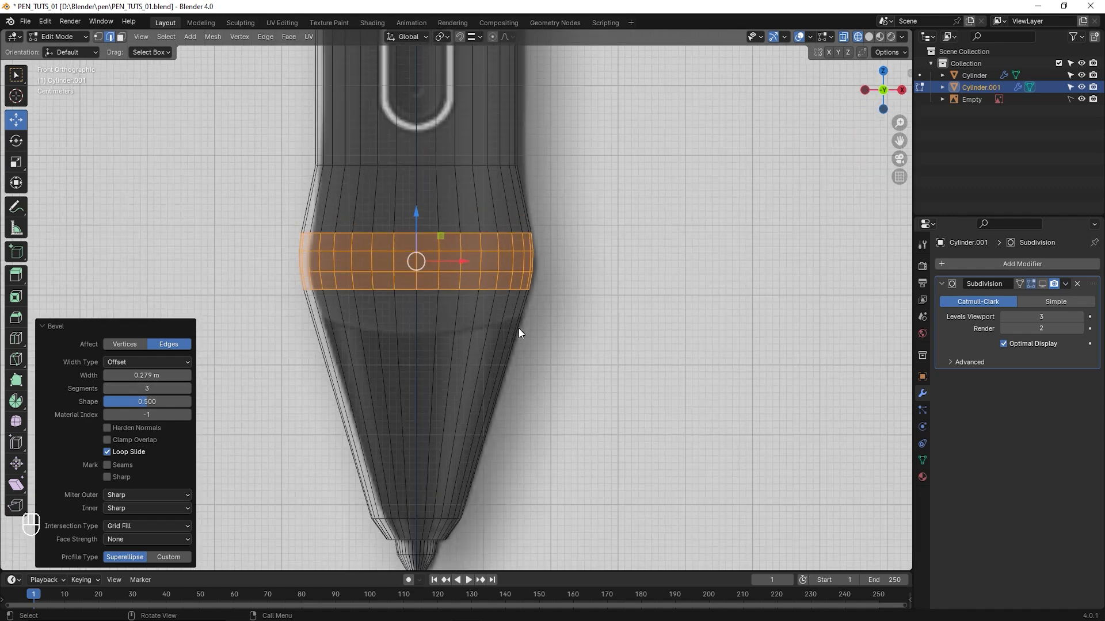
scroll(477, 333, "down", 1, "shift")
scroll(468, 300, "up", 2)
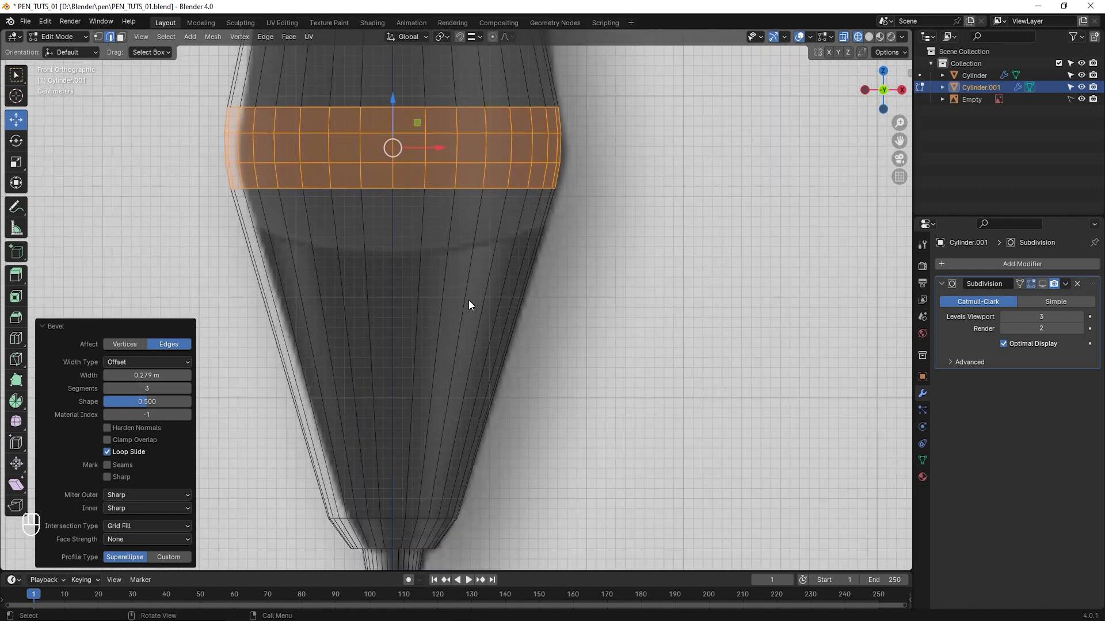
scroll(465, 301, "up", 2, "shift")
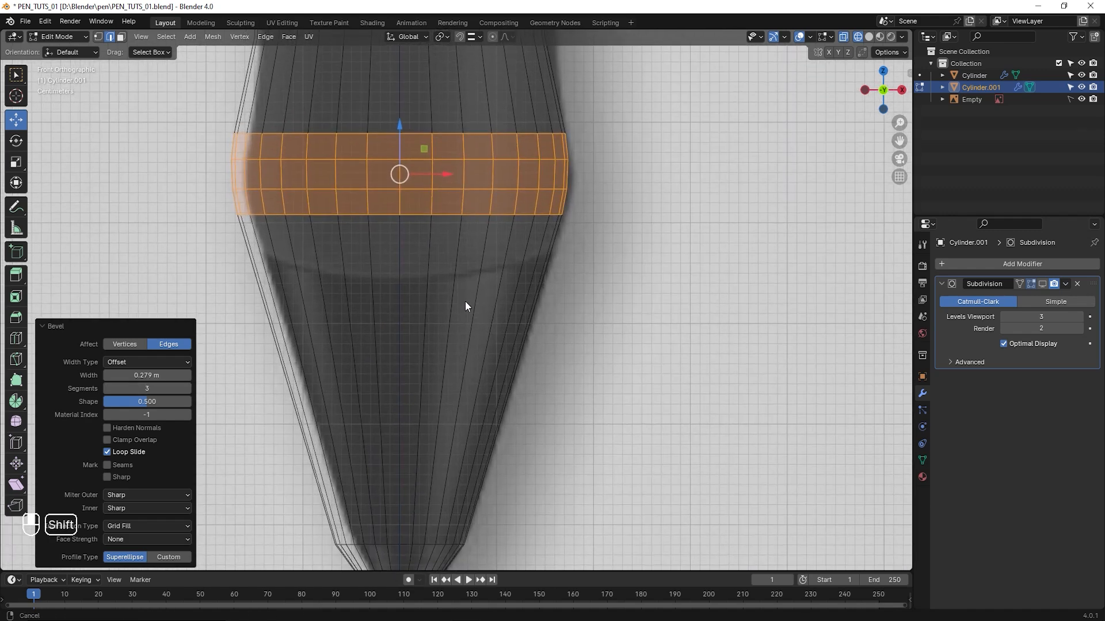
key("ctrl+r")
left_click(517, 295)
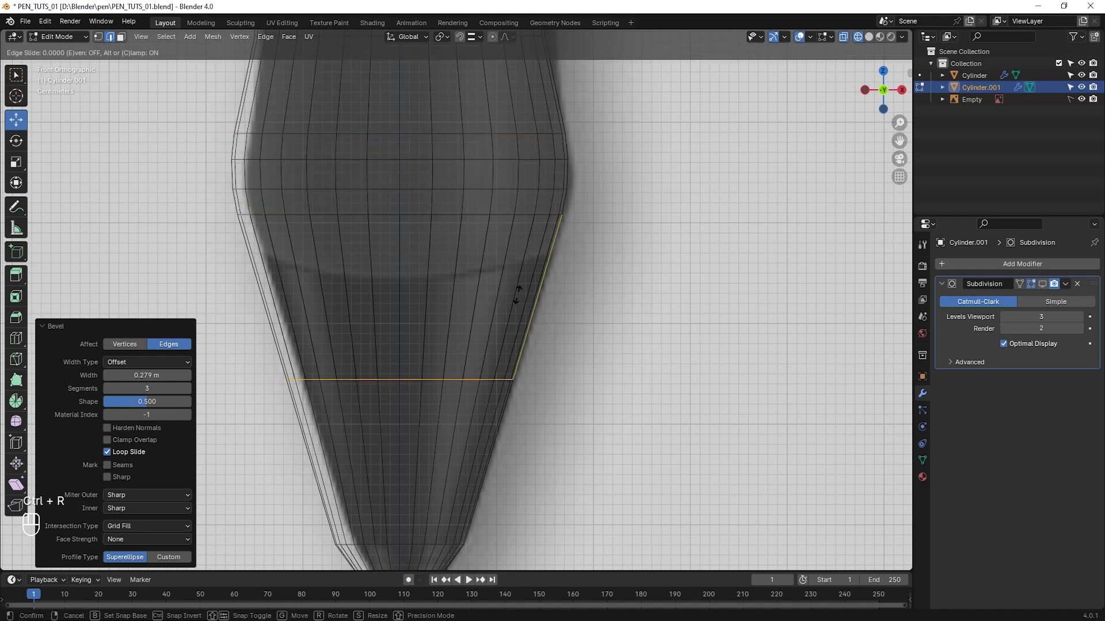
left_click(540, 179)
Fine-tune the new loop's position at the cone's seam with an edge slide factor of about -0.046
scroll(512, 310, "down", 2)
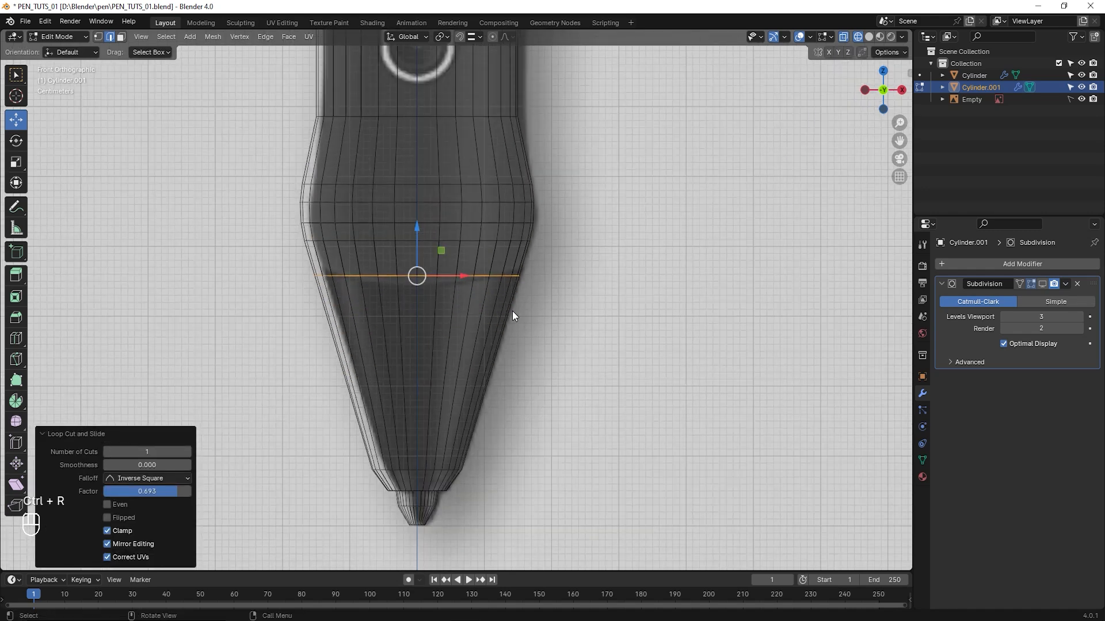
scroll(502, 316, "up", 1)
middle_click_drag(507, 309, 504, 322, "shift")
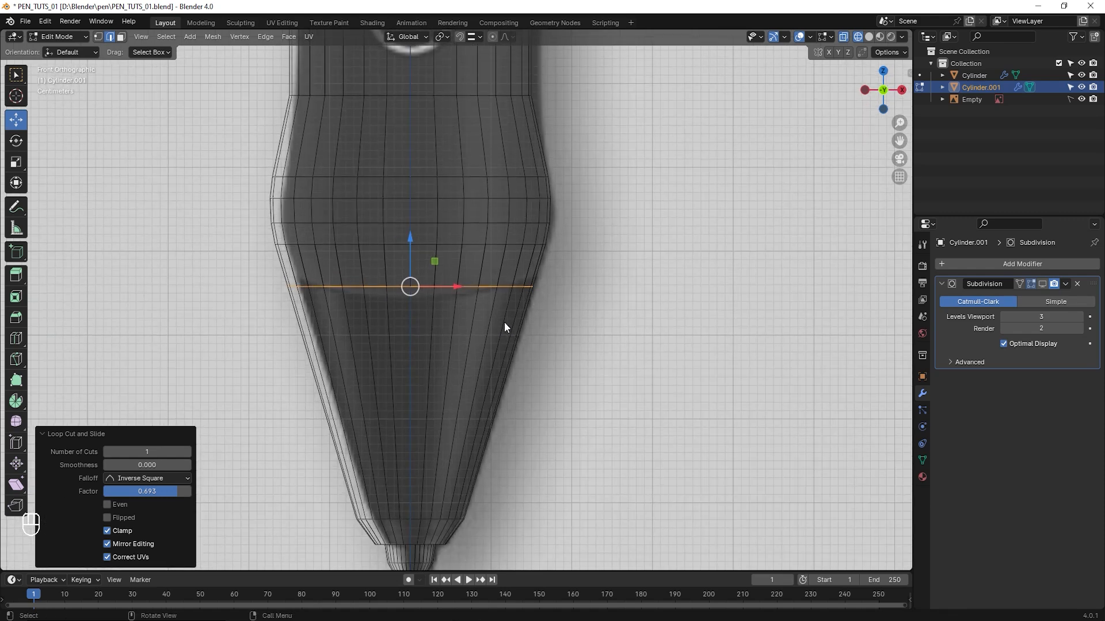
key("g")
key("g")
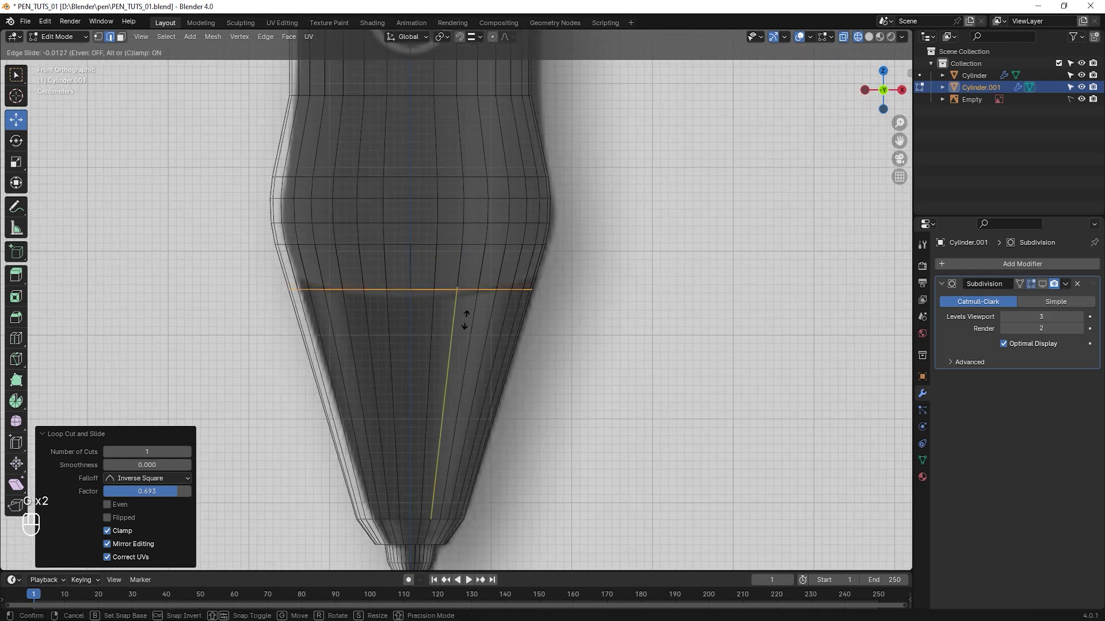
left_click(483, 321)
Bevel the edge loop where the straight grip begins to flare, with a width of about 0.152 m and 2 segments
scroll(494, 312, "down", 3)
middle_click_drag(492, 296, 488, 344, "shift")
scroll(435, 263, "up", 3)
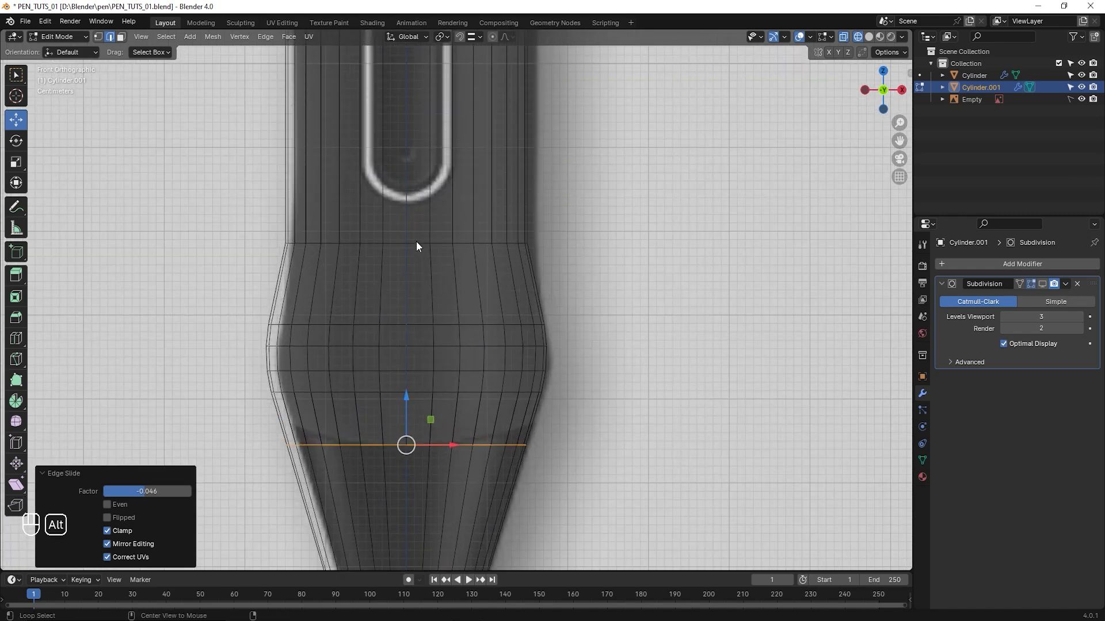
left_click(416, 242, "alt")
scroll(437, 265, "up", 1)
key("ctrl+b")
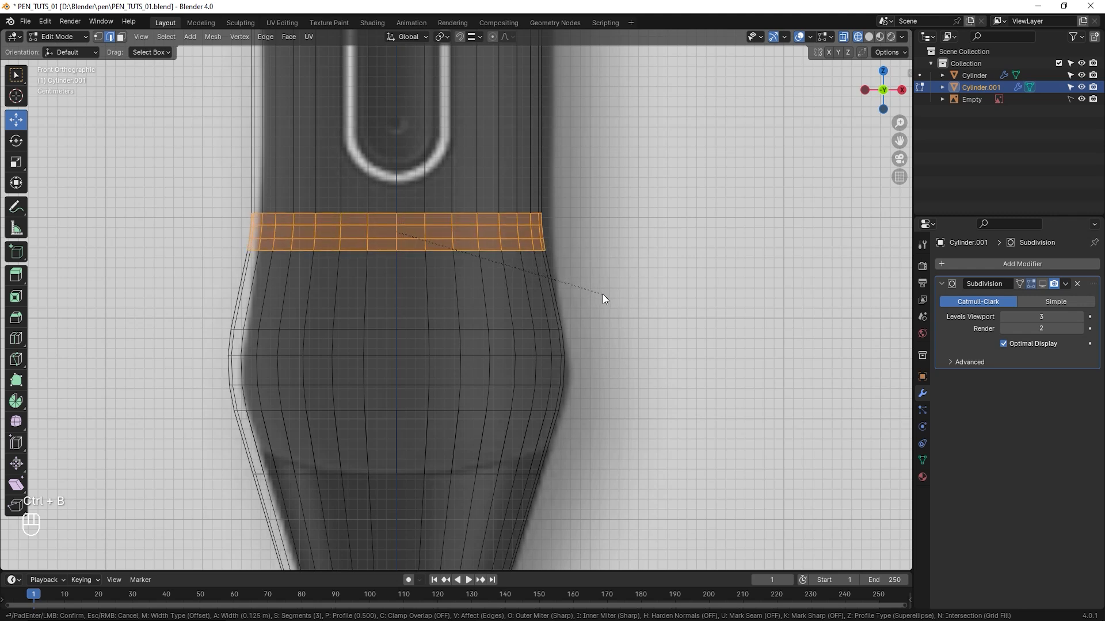
left_click(607, 295)
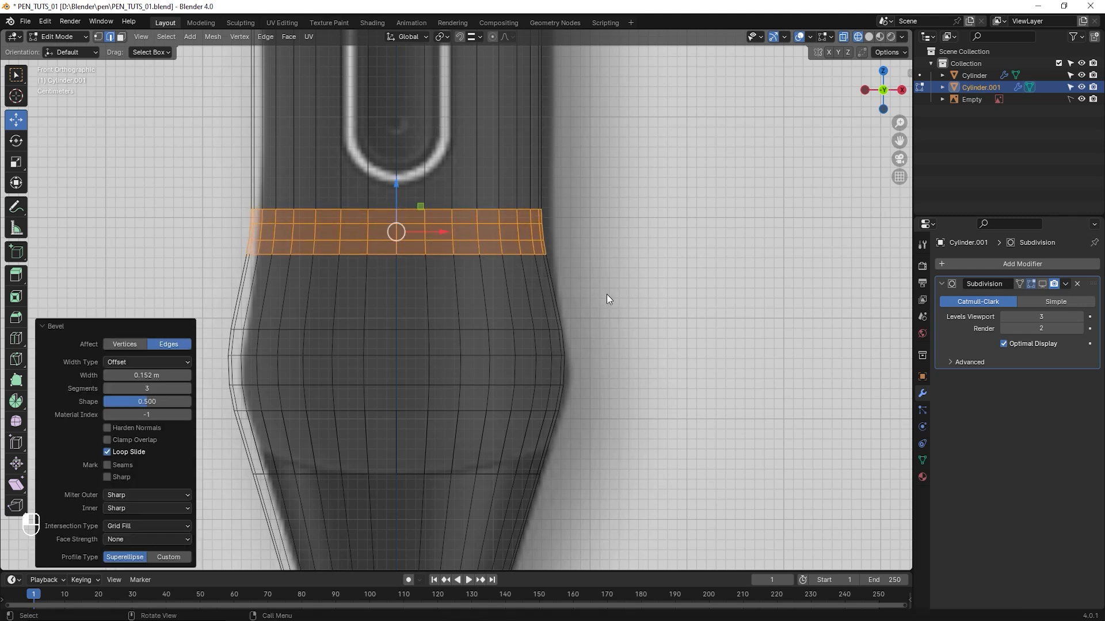
left_click(106, 388)
Turn on the Subdivision modifier's viewport display and show the grip in solid shading
scroll(359, 316, "down", 6)
scroll(359, 315, "up", 3)
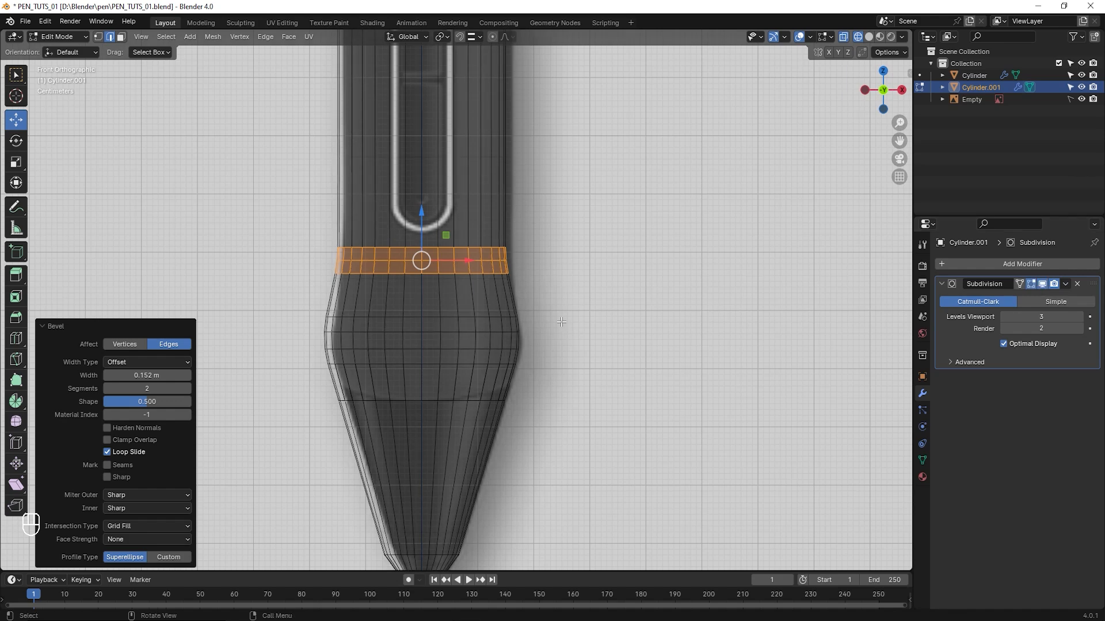
middle_click_drag(520, 371, 454, 299, "shift")
scroll(524, 334, "up", 2)
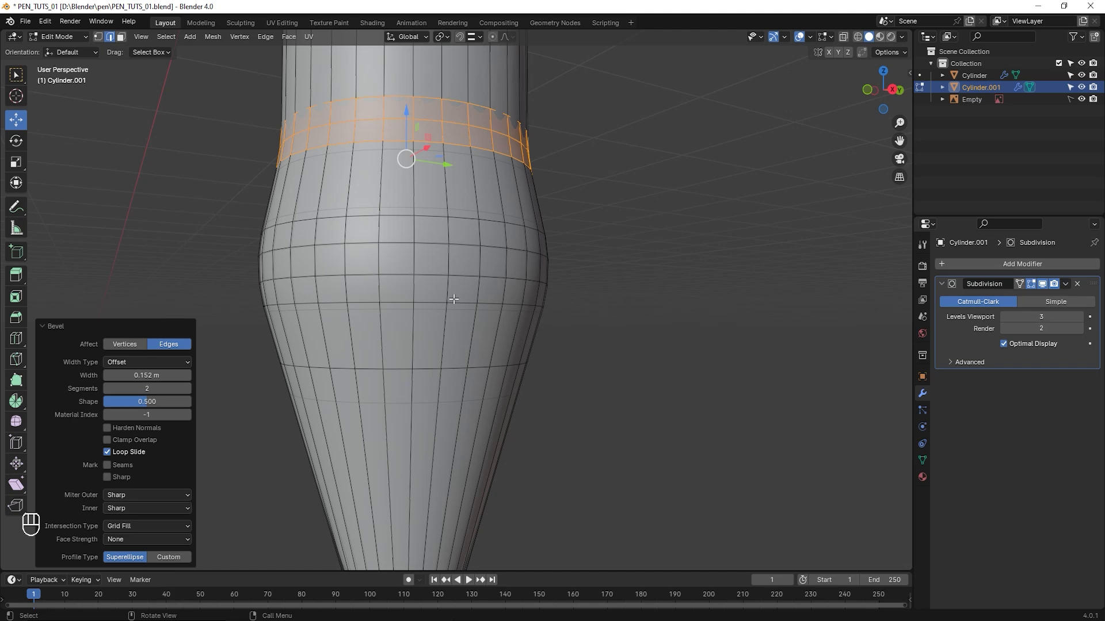
Bevel the lower of the two edge loops at the bulge's widest part with a width of about 0.0206 m and 1 segment
middle_click_drag(445, 293, 518, 351)
scroll(458, 311, "up", 1)
left_click(422, 315, "alt")
key("ctrl+b")
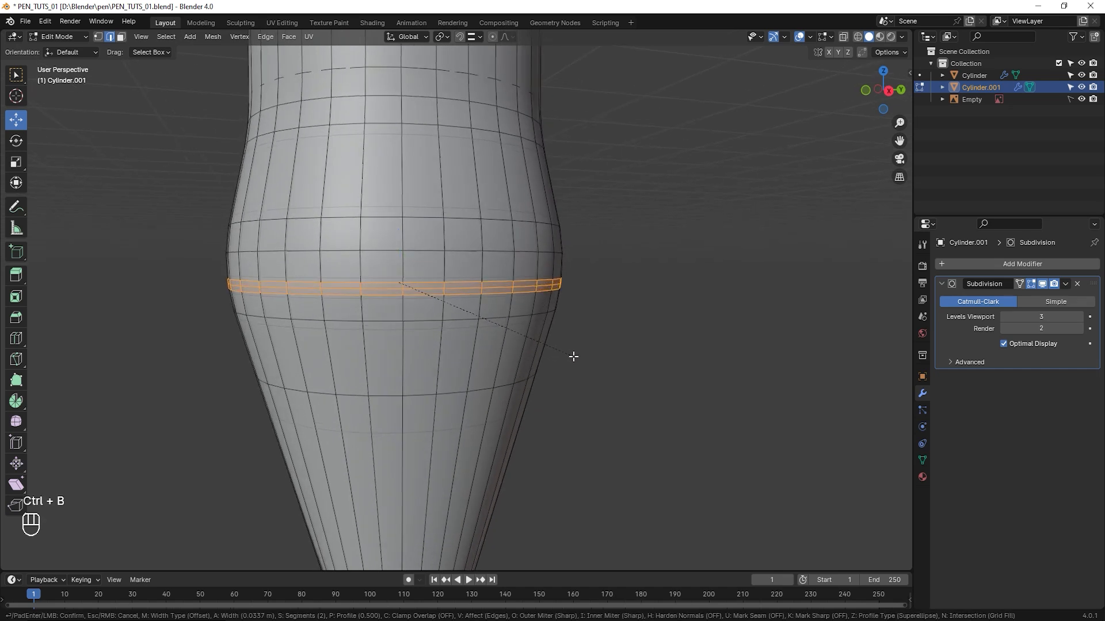
left_click(572, 356)
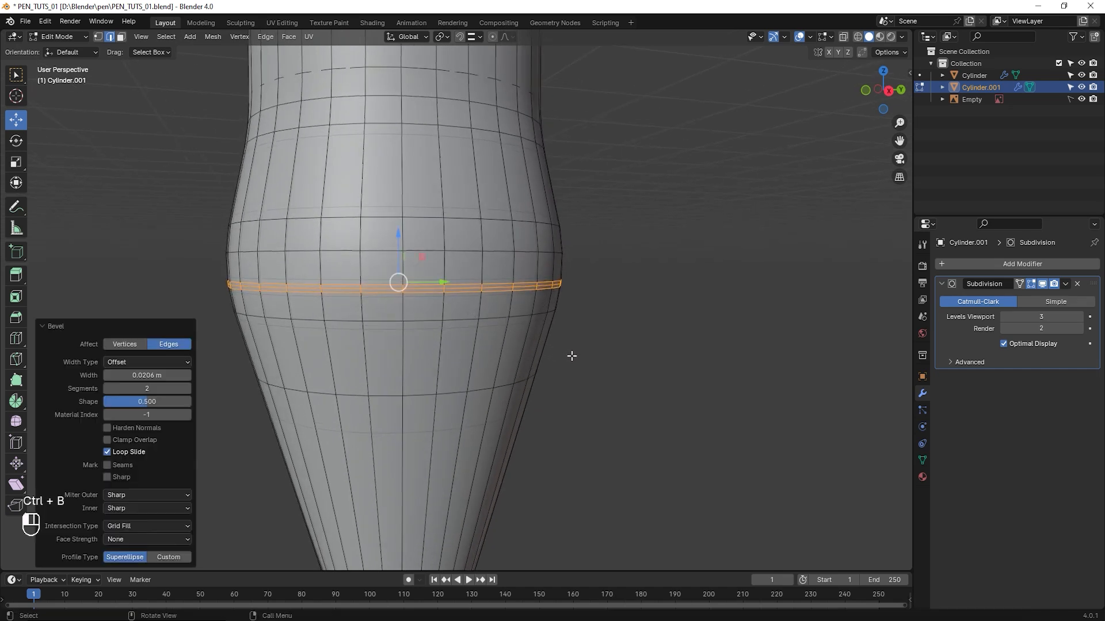
left_click(108, 388)
Extrude the narrow beveled face ring along its normals with an offset of about 0.0346 m to cut a groove around the grip
middle_click_drag(322, 380, 386, 368)
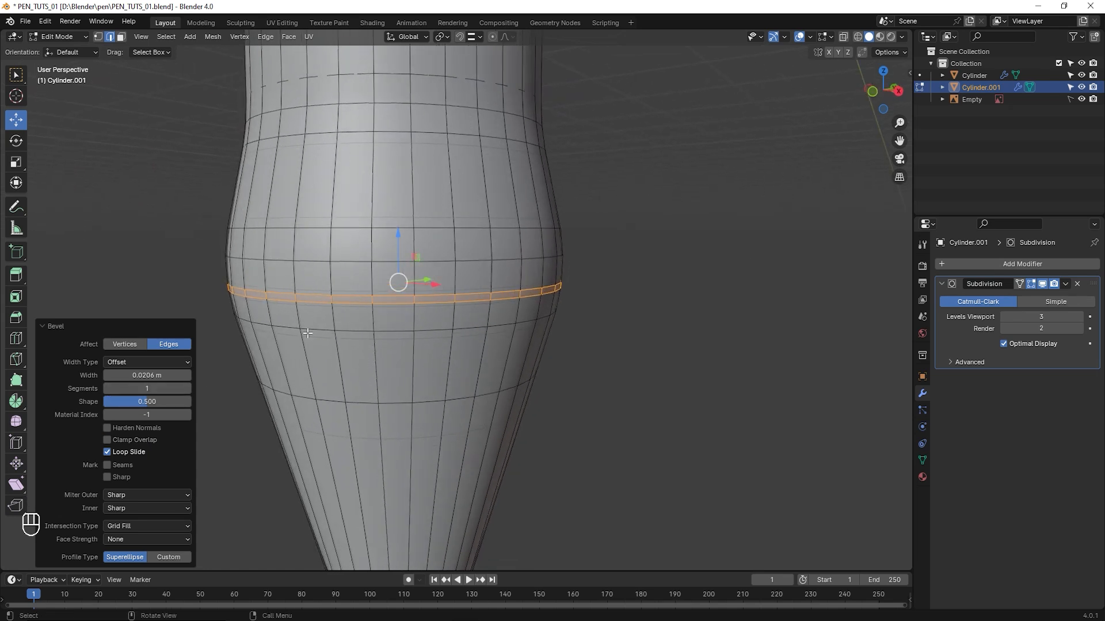
left_click(122, 37)
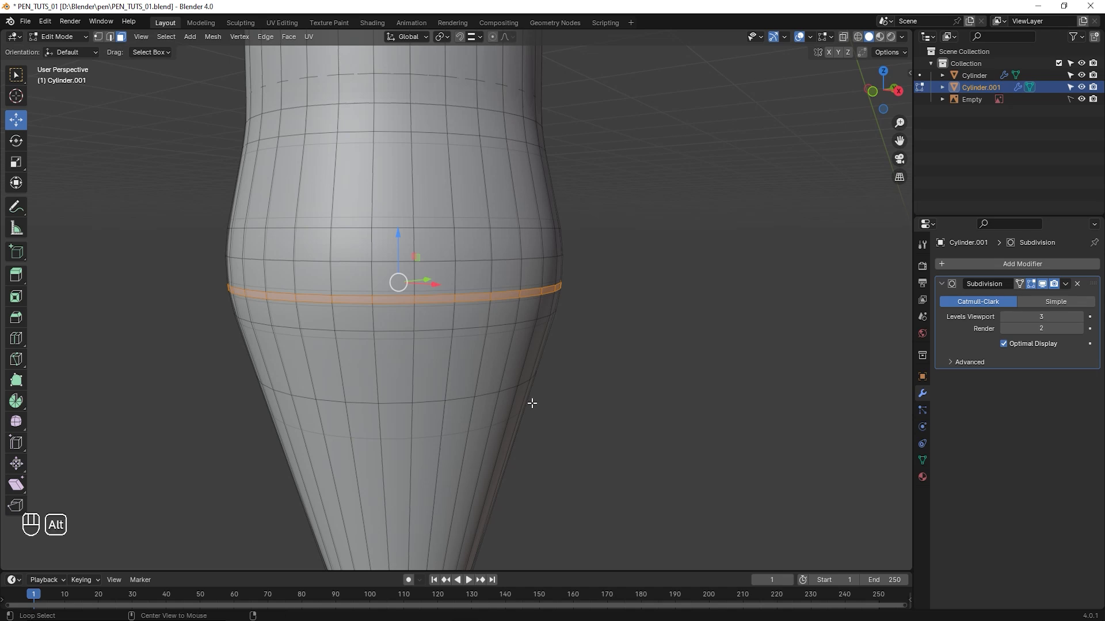
key("alt+e")
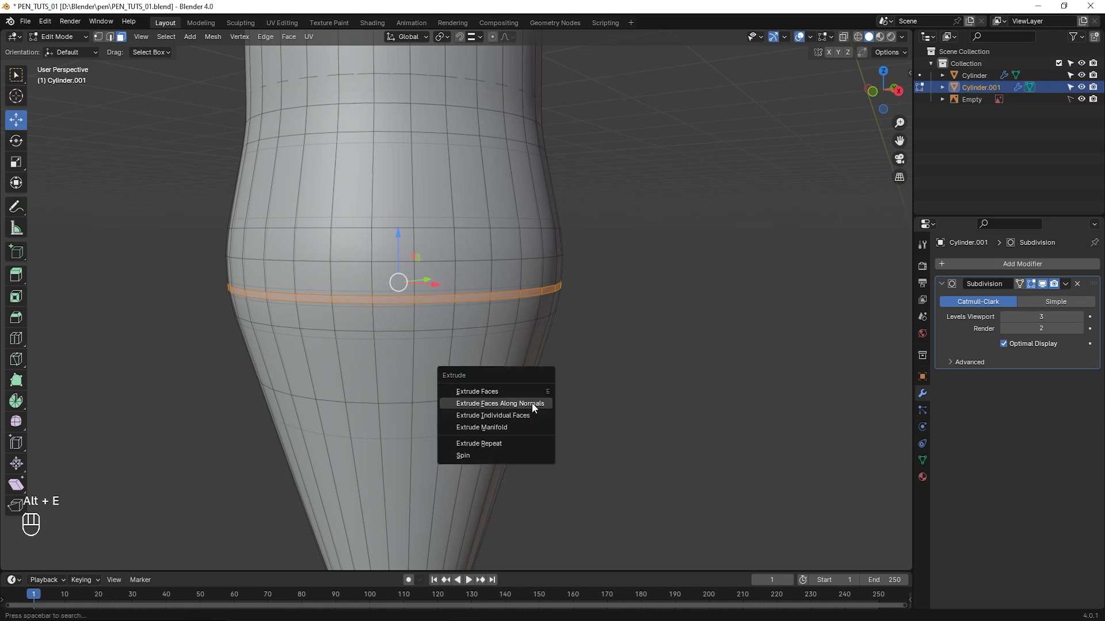
left_click(531, 403)
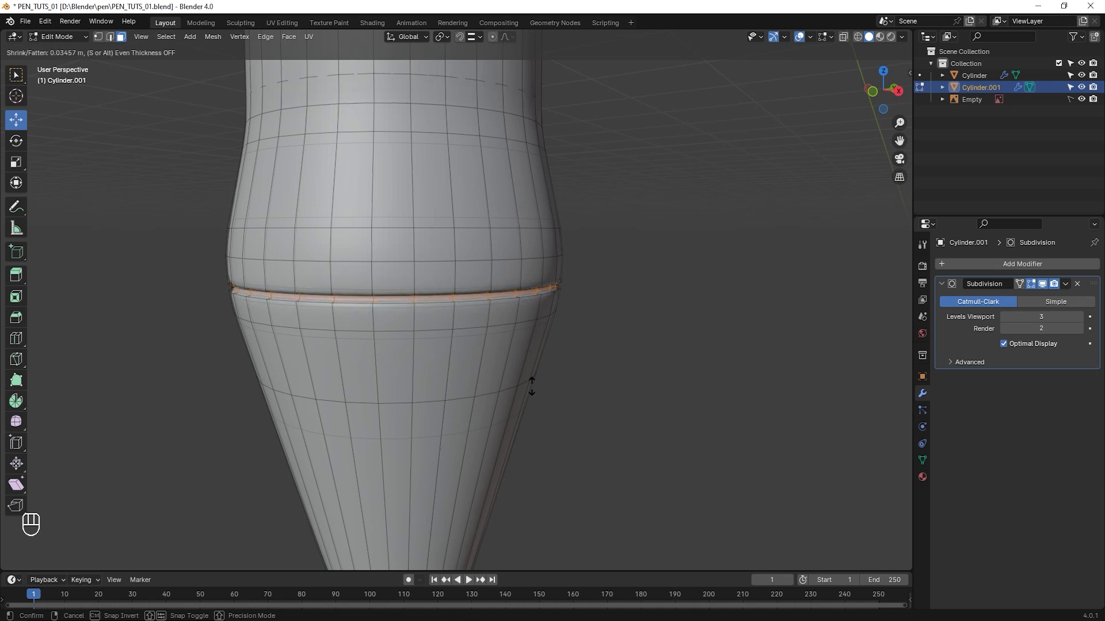
left_click(531, 386)
scroll(530, 387, "down", 4)
middle_click_drag(530, 387, 480, 395)
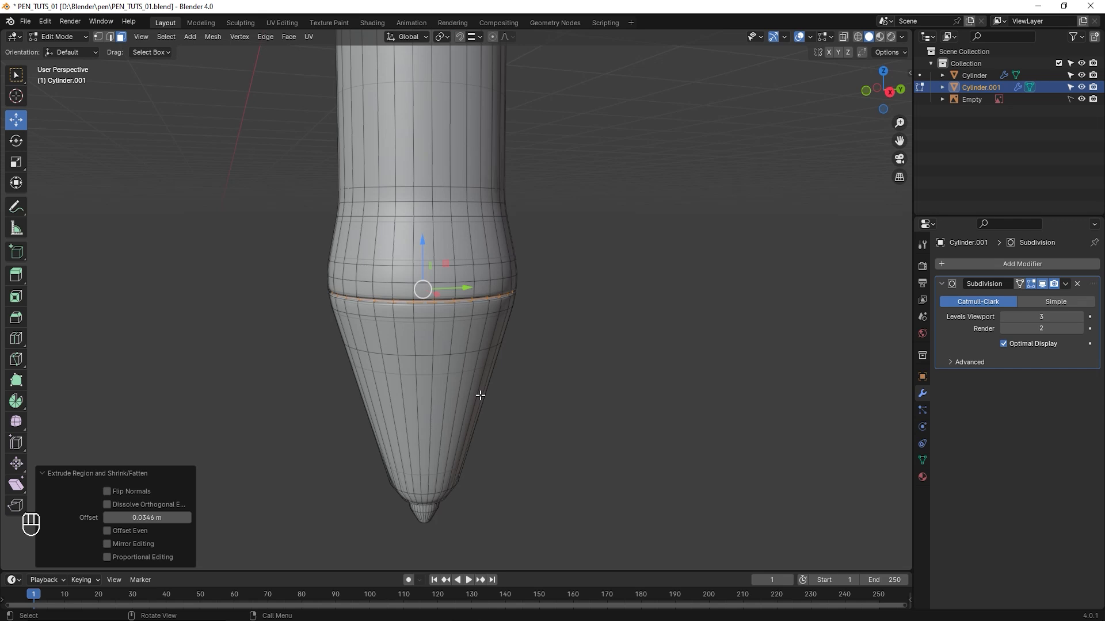
Bevel the edge loop on the taper below the seam groove with a width of about 0.0237 m and 1 segment
scroll(481, 395, "up", 2)
key("alt")
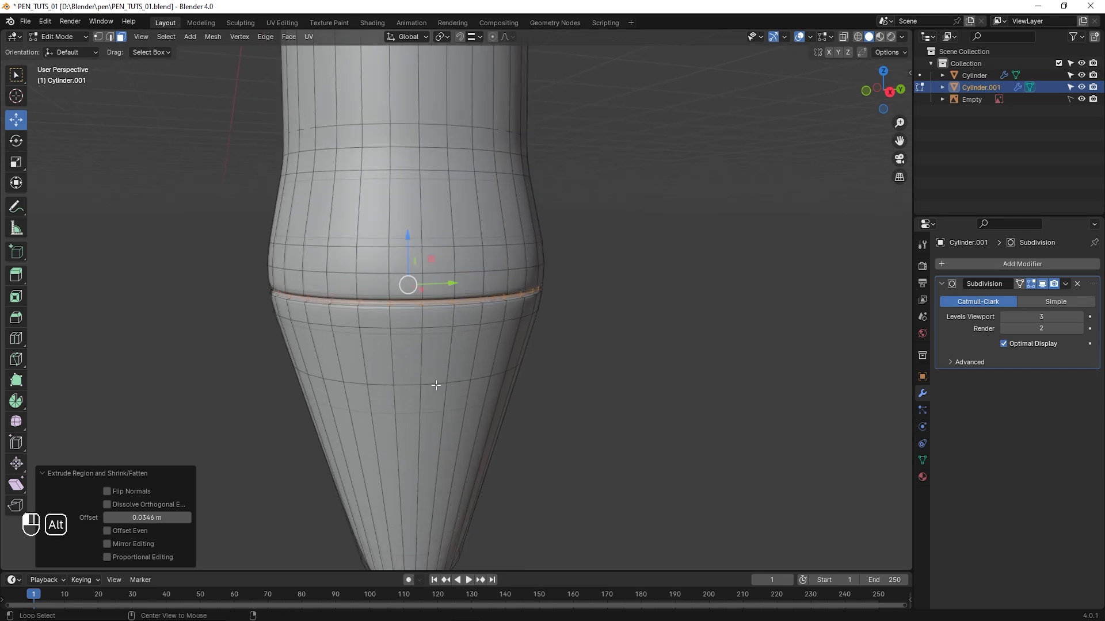
left_click(436, 385, "alt")
left_click(110, 37)
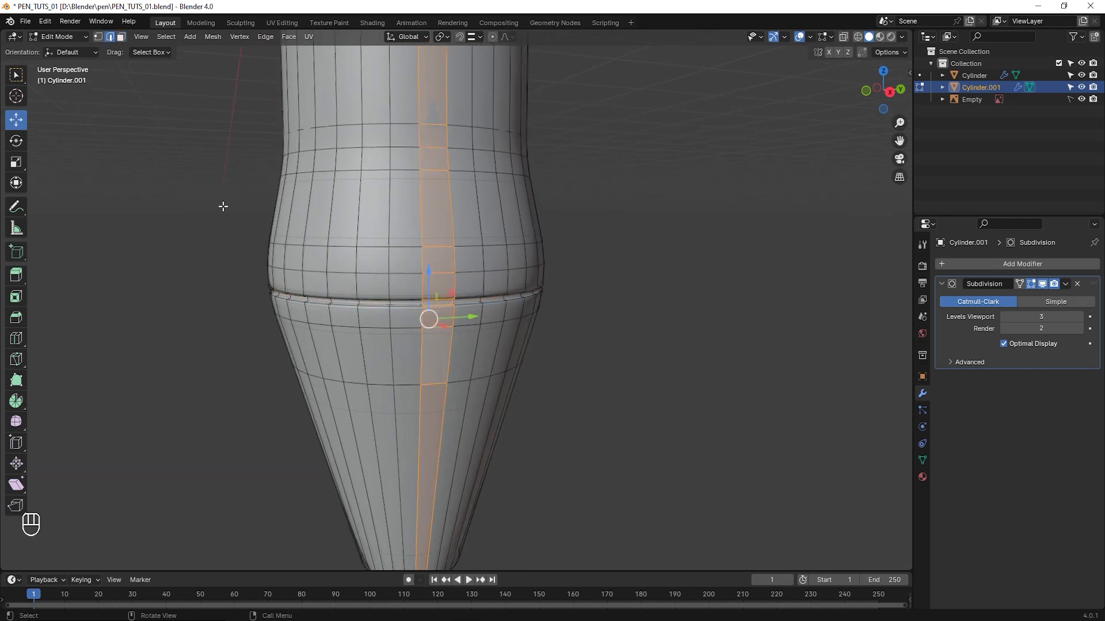
left_click(458, 383, "alt")
middle_click_drag(464, 402, 489, 403)
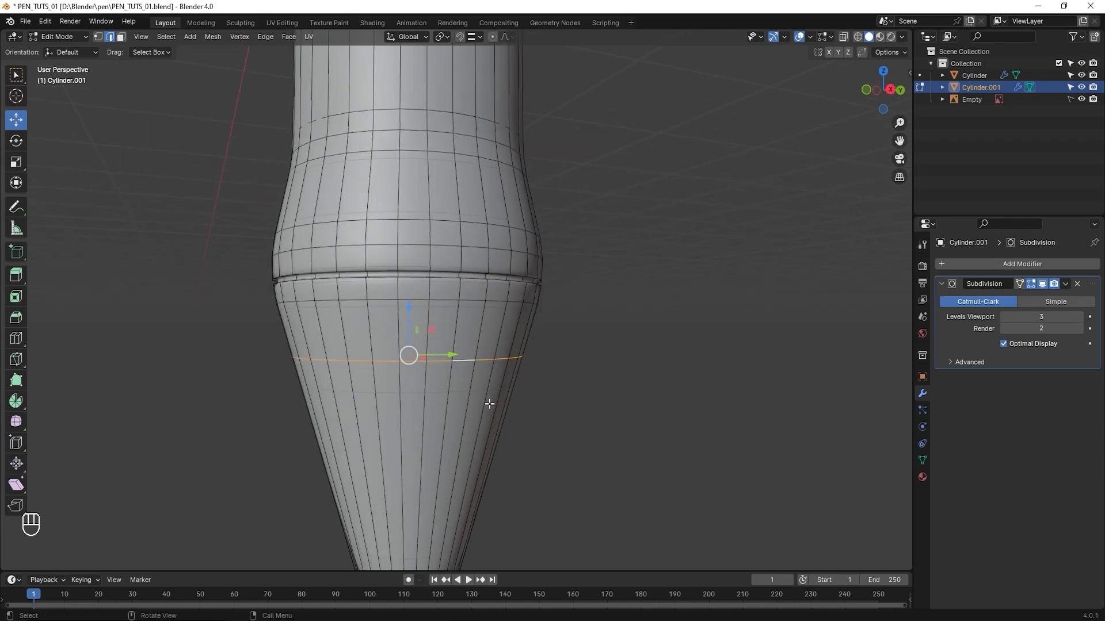
key("ctrl+b")
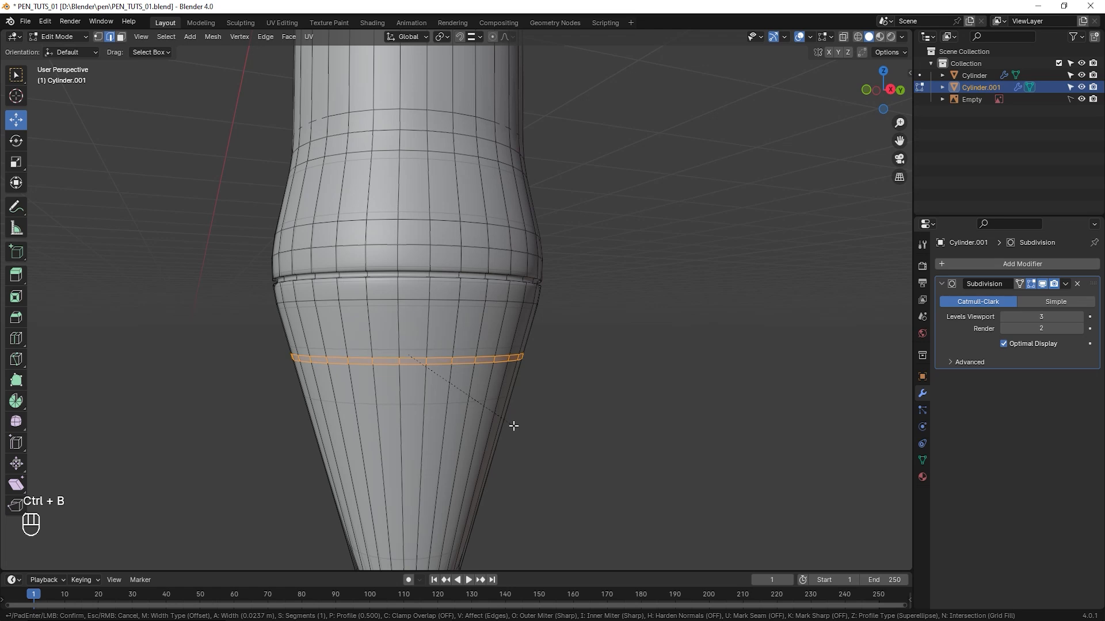
left_click(512, 428)
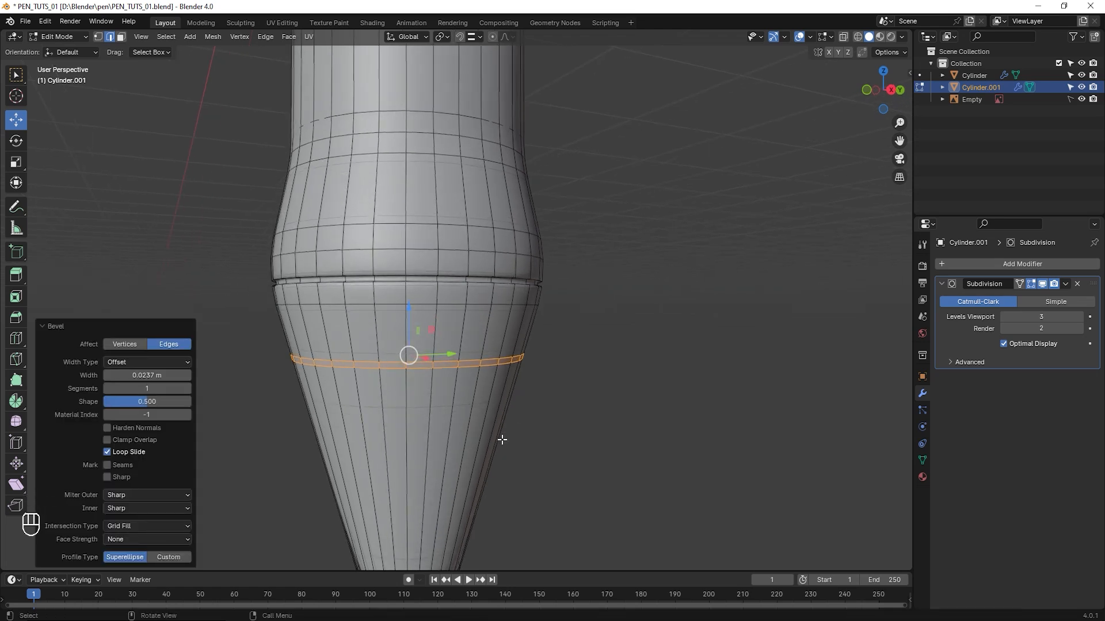
Extrude the new beveled face ring inward along its normals with an offset of about 0.04 m to cut a second groove
scroll(473, 456, "up", 2)
key("alt+e")
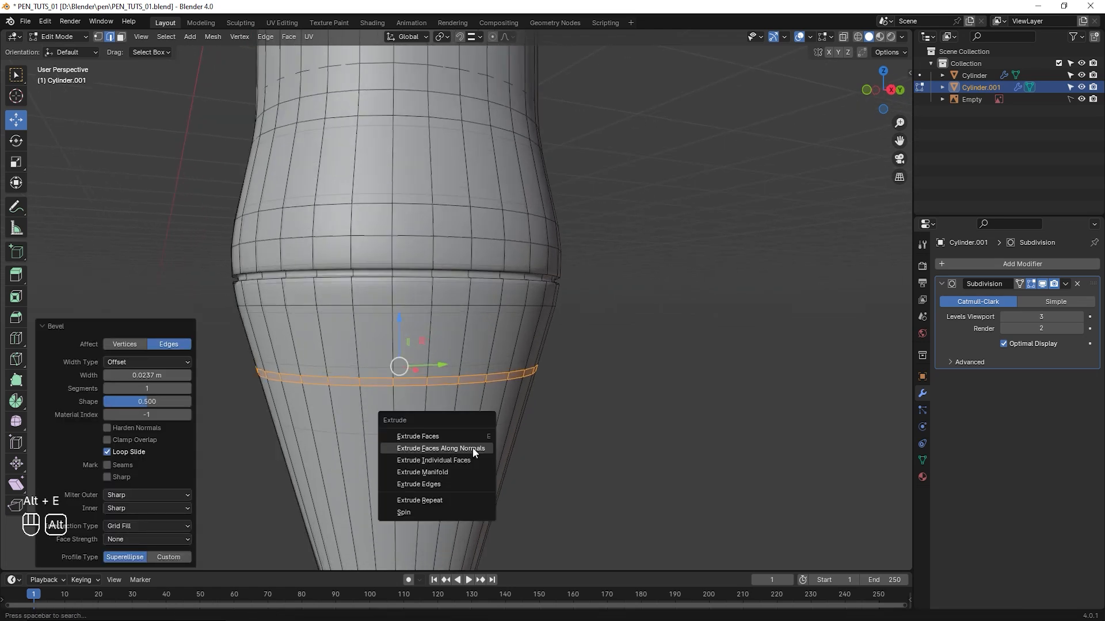
left_click(480, 447)
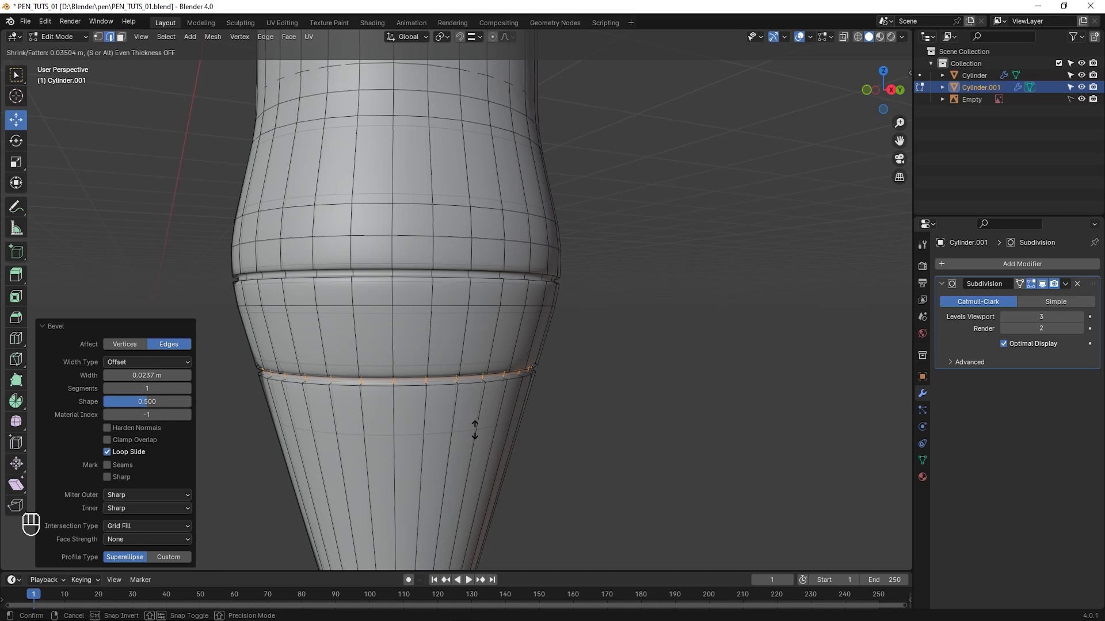
left_click(474, 428)
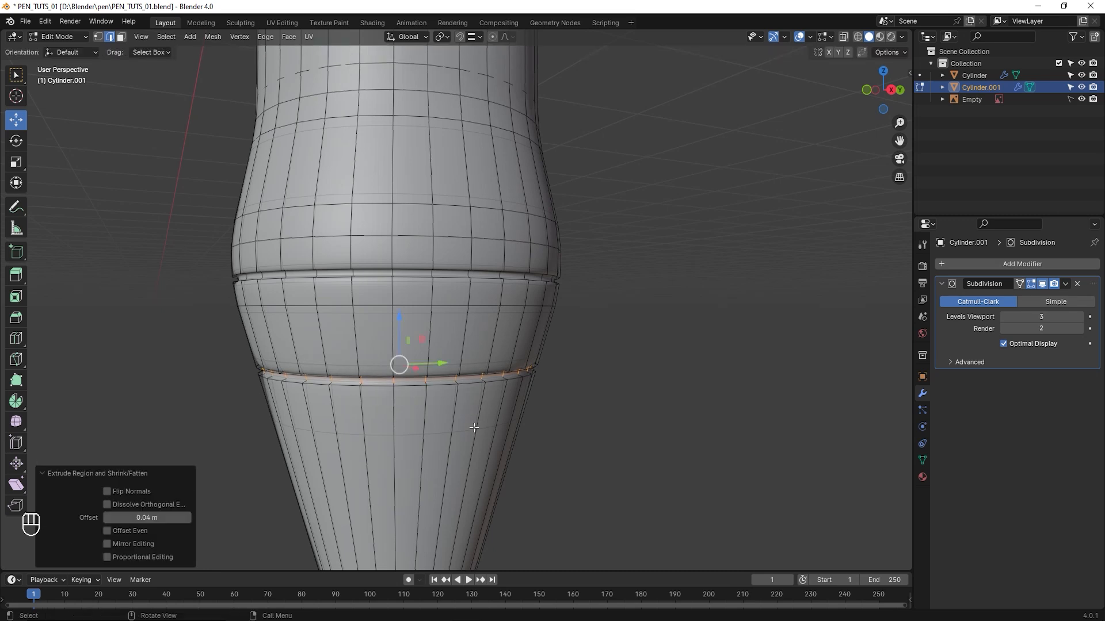
key("Tab")
Examine the two grooves and the smoothed bulge of the grip from several angles
left_click(552, 428)
middle_click_drag(552, 428, 429, 408)
scroll(432, 401, "up", 2)
scroll(430, 408, "up", 2)
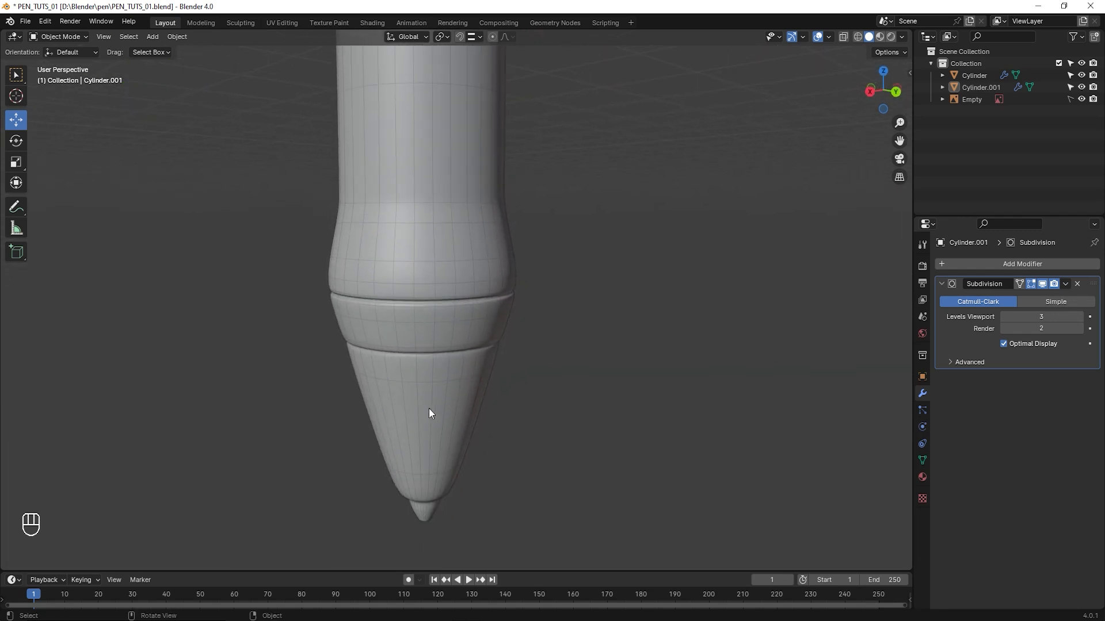
scroll(431, 408, "down", 4)
scroll(434, 406, "up", 2)
middle_click_drag(434, 406, 502, 392)
scroll(502, 391, "down", 6)
middle_click_drag(463, 300, 423, 336, "shift")
scroll(410, 336, "up", 10)
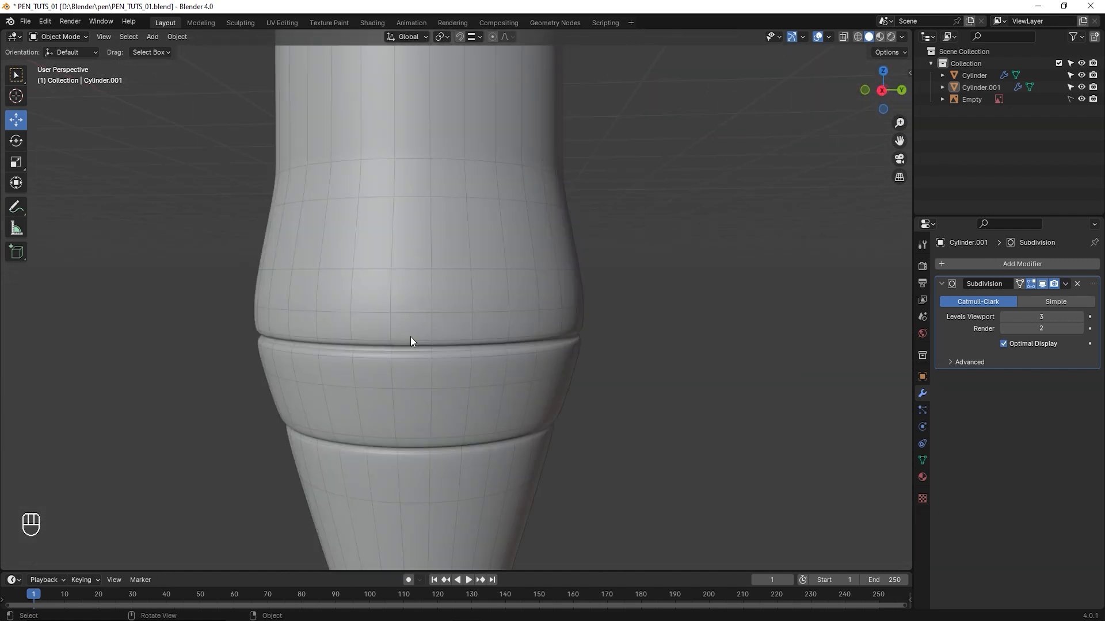
Hide the Subdivision modifier in the viewport and add a loop cut above the upper groove, slid downward by a factor of about 0.711
left_click(401, 287)
left_click(1042, 284)
key("Tab")
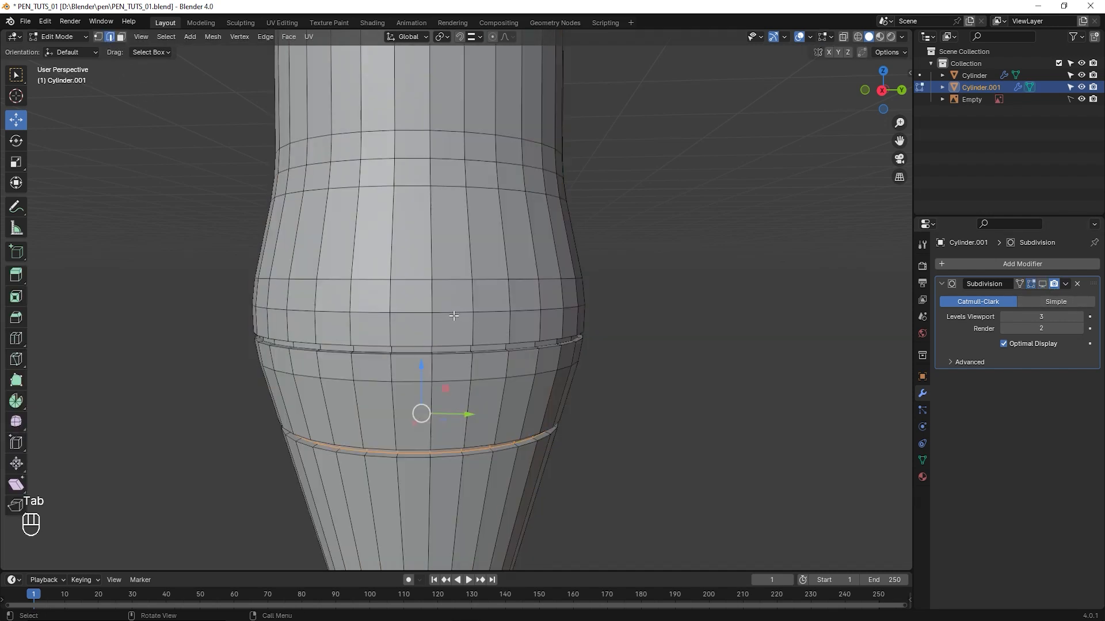
key("ctrl+r")
left_click(476, 301)
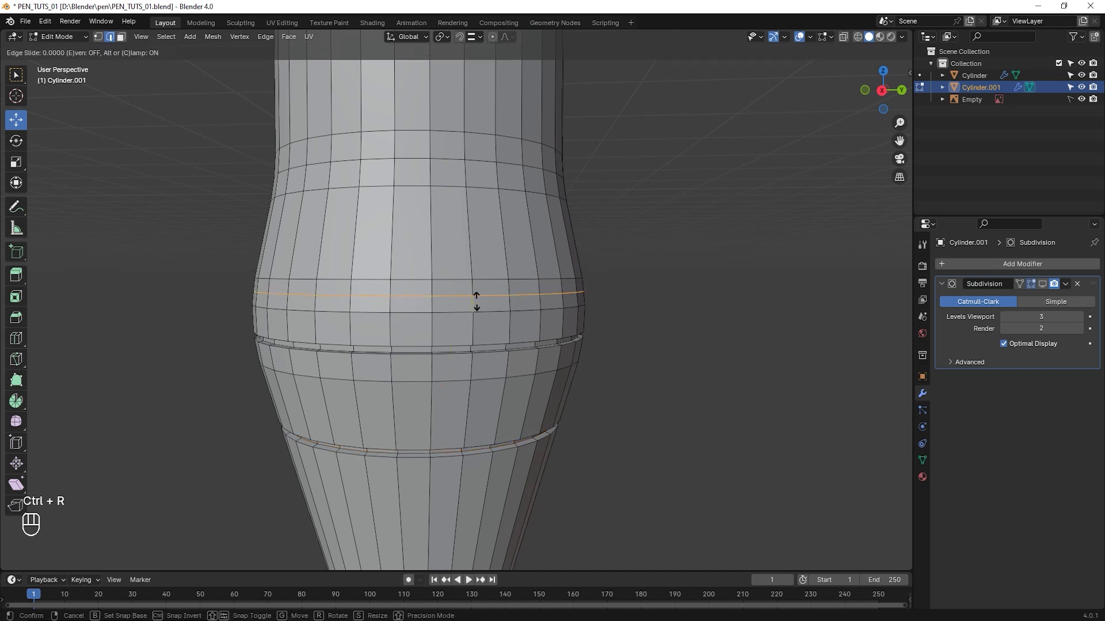
left_click(479, 313)
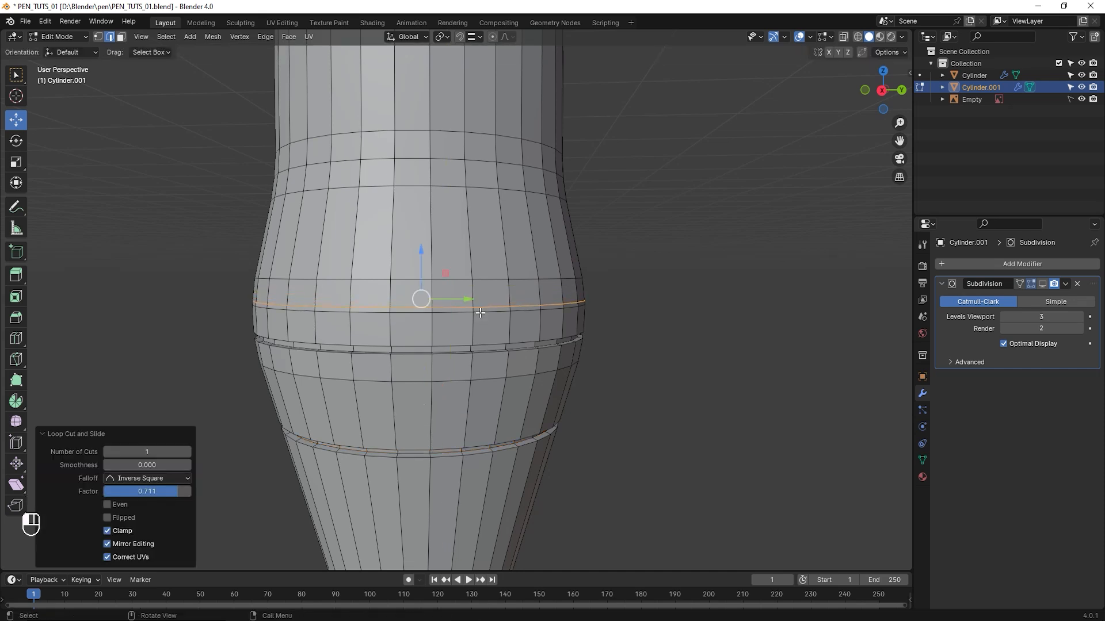
Show the Subdivision modifier in the viewport again and slide the new edge loop along the bulge by a factor of about 0.369
left_click(1042, 285)
scroll(621, 314, "down", 2)
middle_click_drag(619, 315, 526, 363)
scroll(522, 347, "up", 3)
key("g")
key("g")
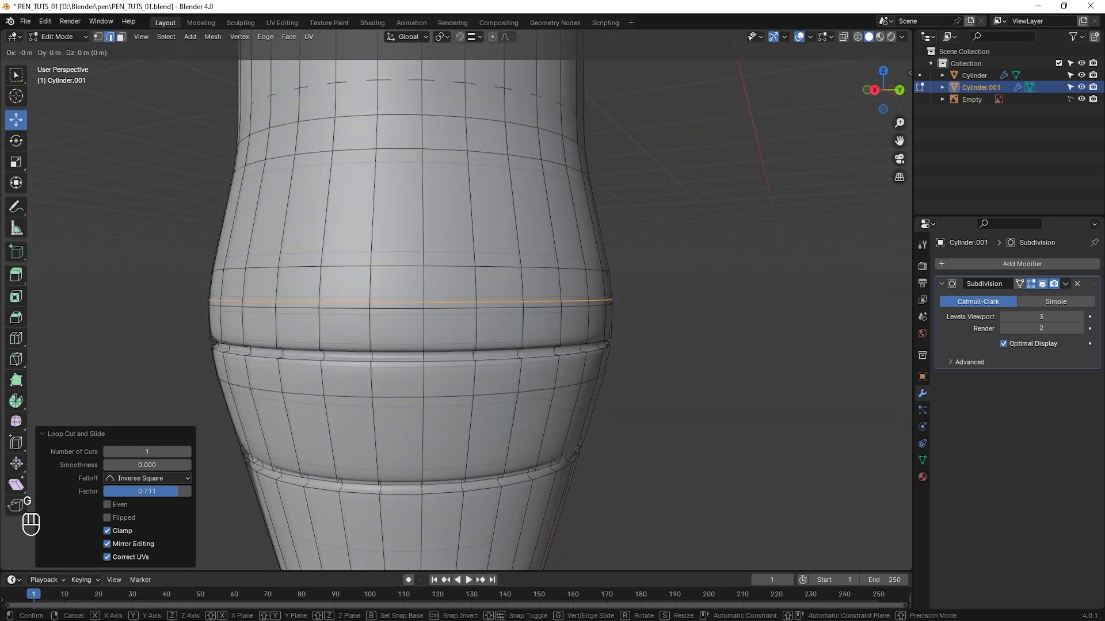
left_click(532, 382)
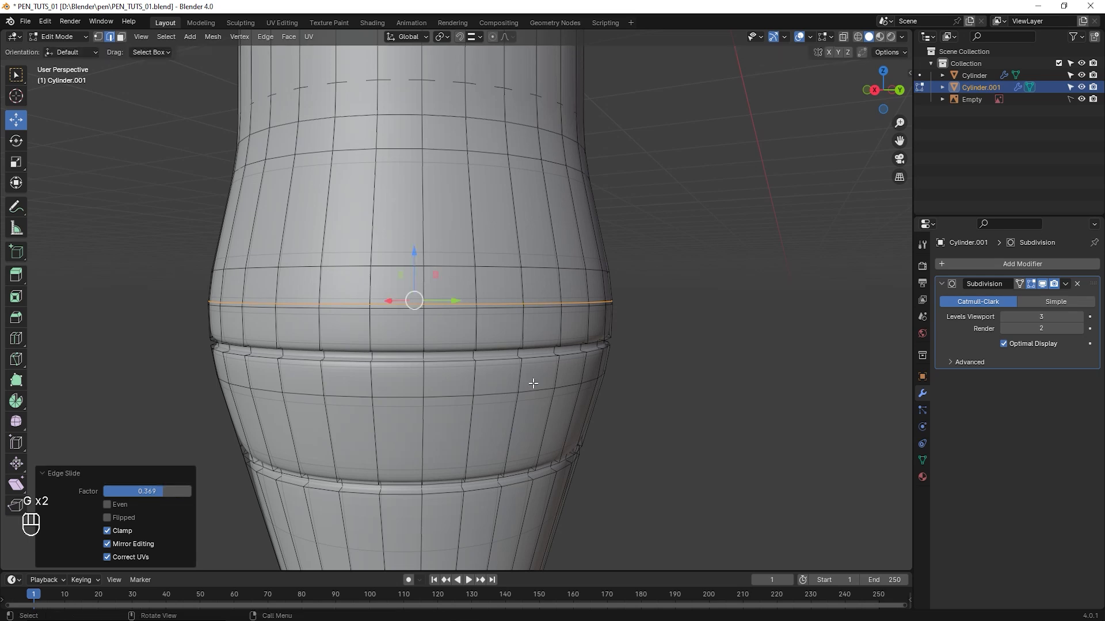
Add another loop cut between the bulge's lowest edge loop and the upper groove, slid close to that edge loop
key("ctrl+r")
left_click(563, 325)
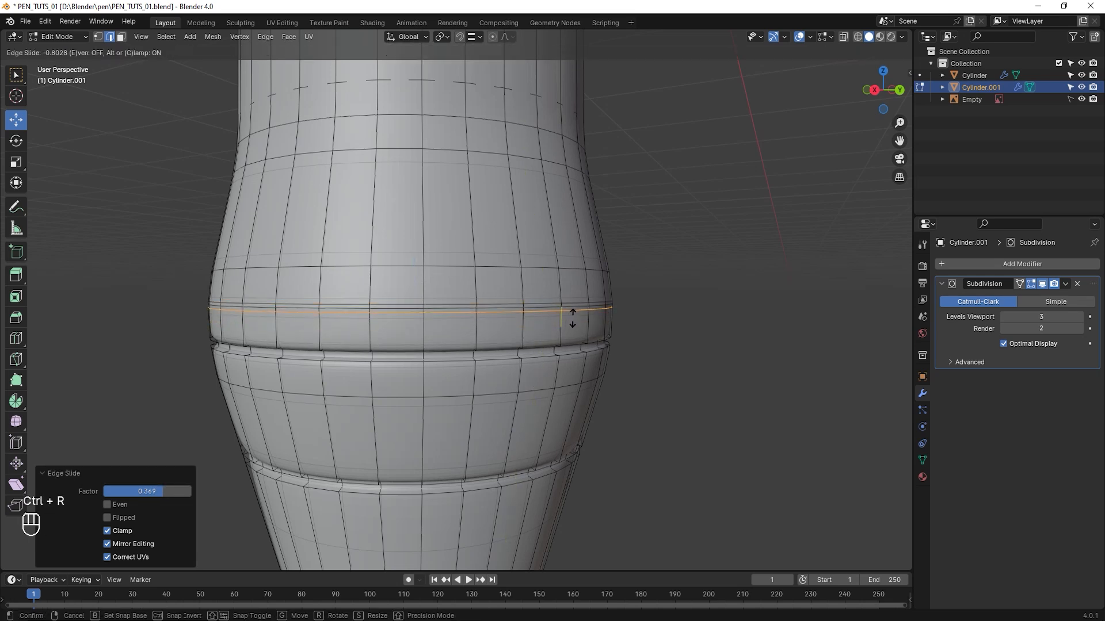
left_click(573, 318)
key("Tab")
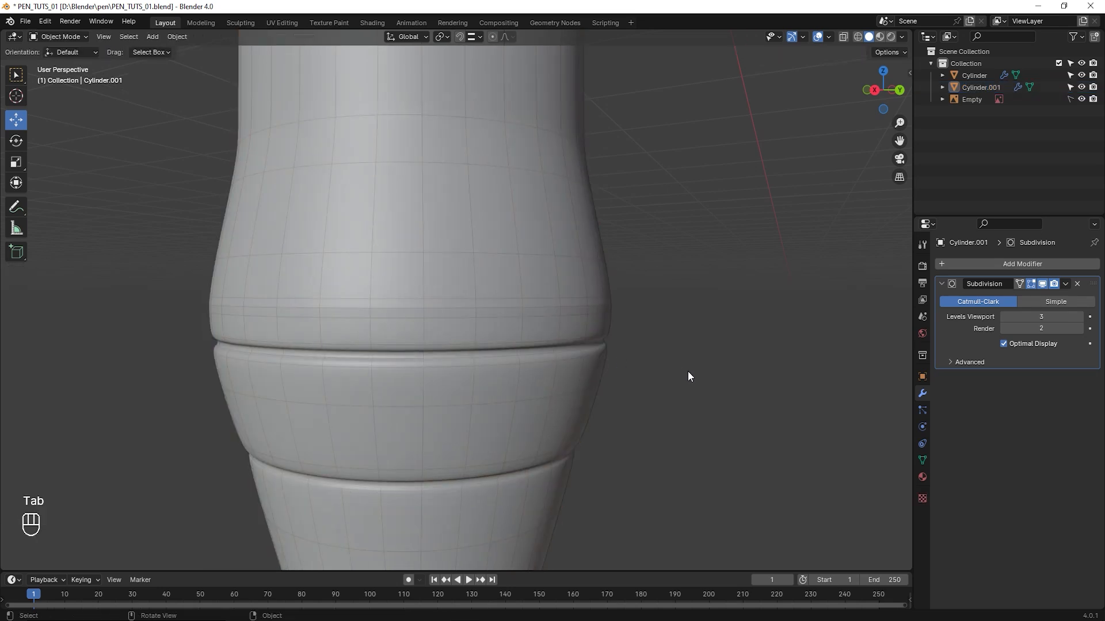
Examine the smoothed grip, its grooves and the stepped tip from other sides and from below
scroll(688, 371, "down", 4)
middle_click_drag(627, 382, 621, 392)
left_click(817, 37)
middle_click_drag(592, 240, 507, 226)
scroll(468, 308, "up", 3)
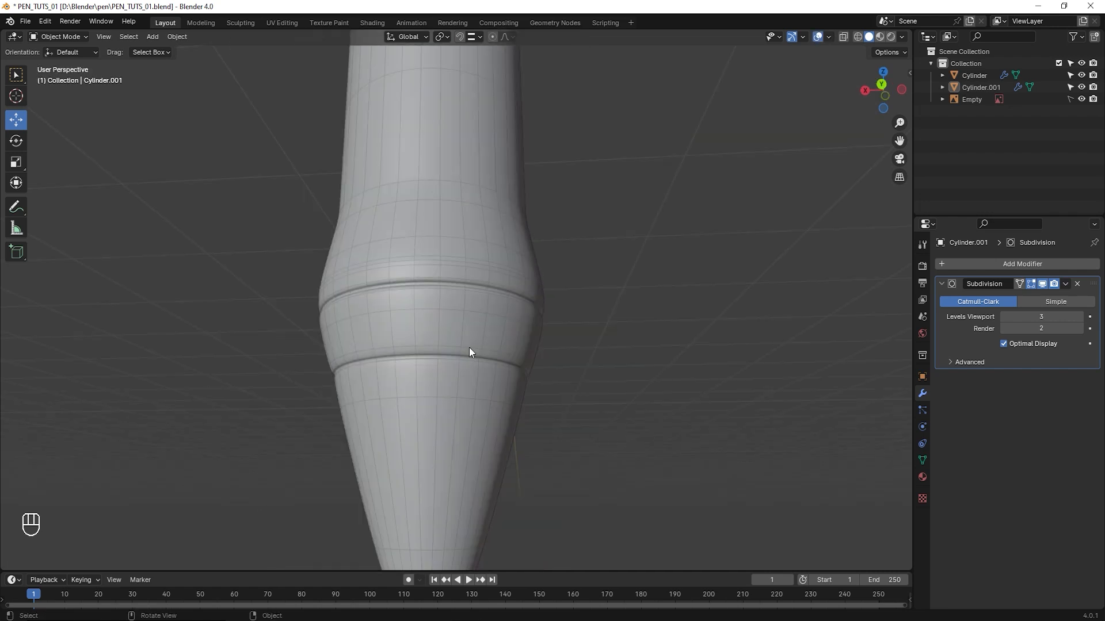
middle_click_drag(475, 309, 463, 218, "shift")
scroll(462, 218, "up", 2)
middle_click_drag(458, 259, 475, 275)
scroll(434, 249, "up", 2)
Hide the Subdivision modifier in the viewport and narrowly bevel the inner edge loop where the nib meets the recessed step, using 1 segment
left_click(468, 269)
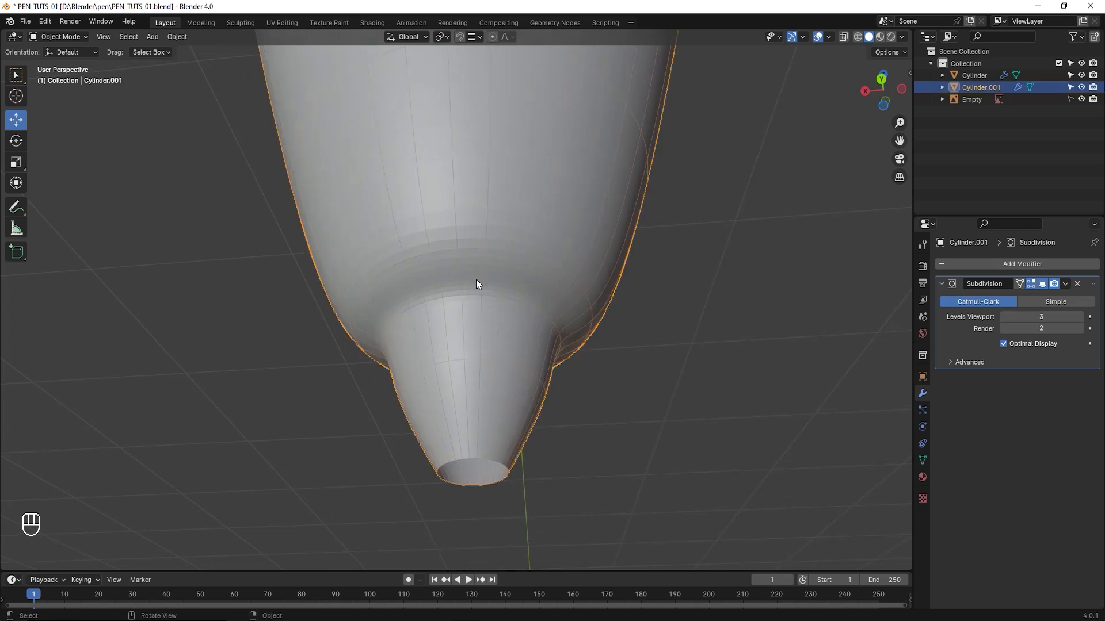
key("Tab")
scroll(475, 278, "up", 3)
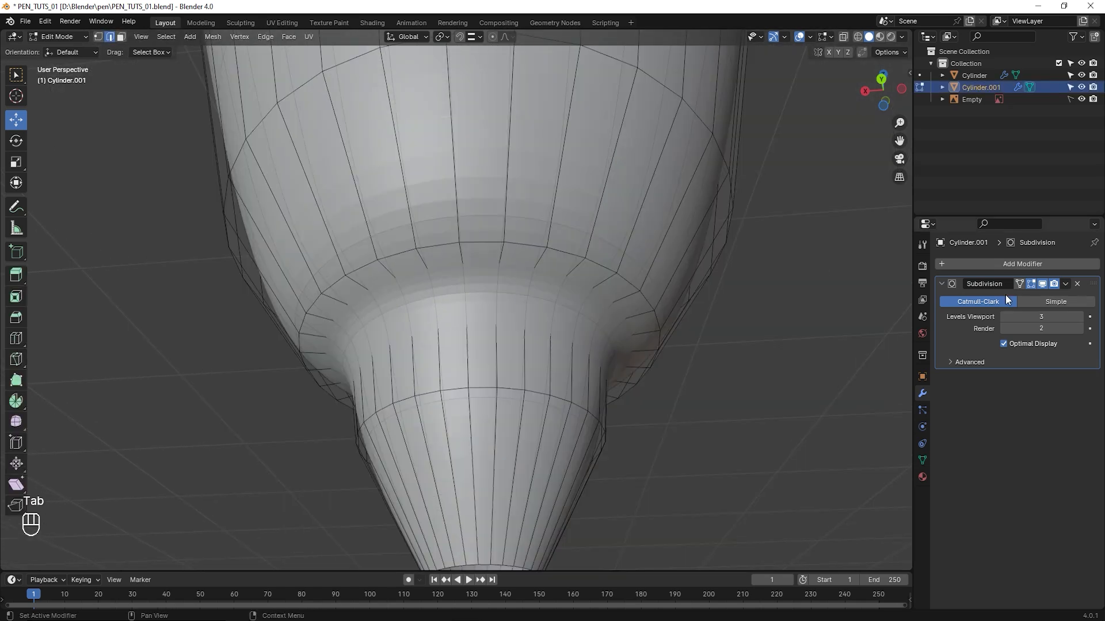
left_click(1042, 284)
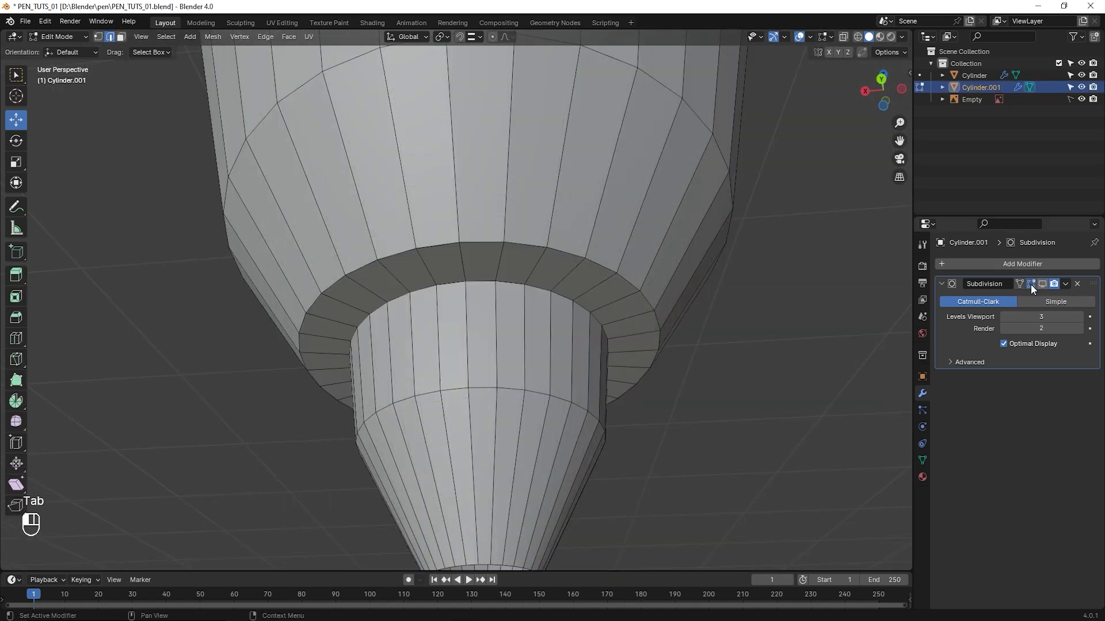
left_click(520, 286, "alt")
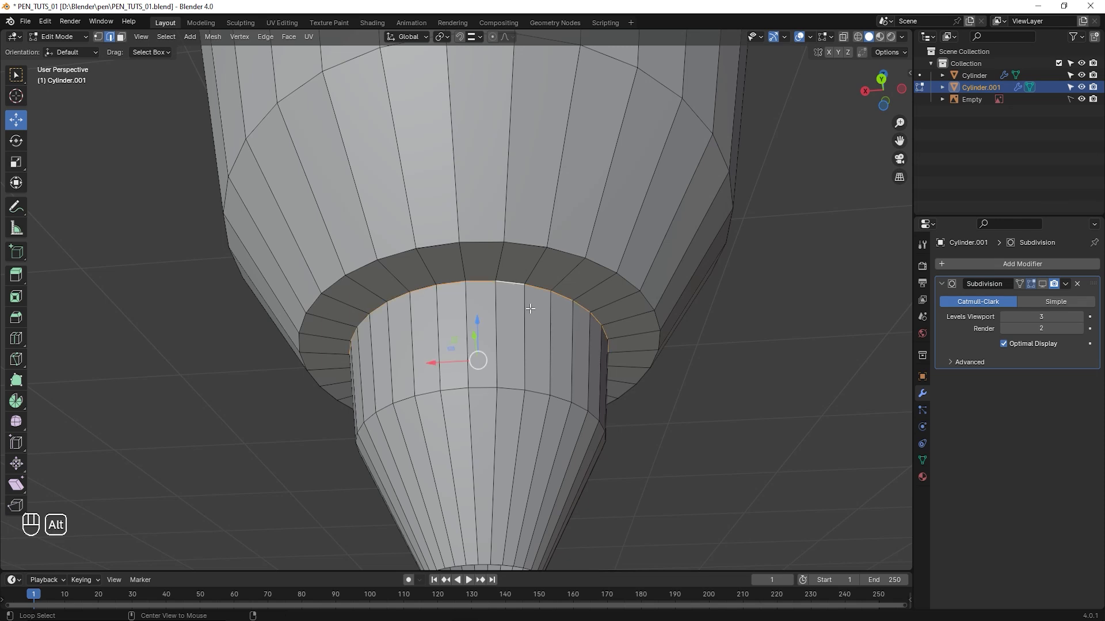
key("ctrl+b")
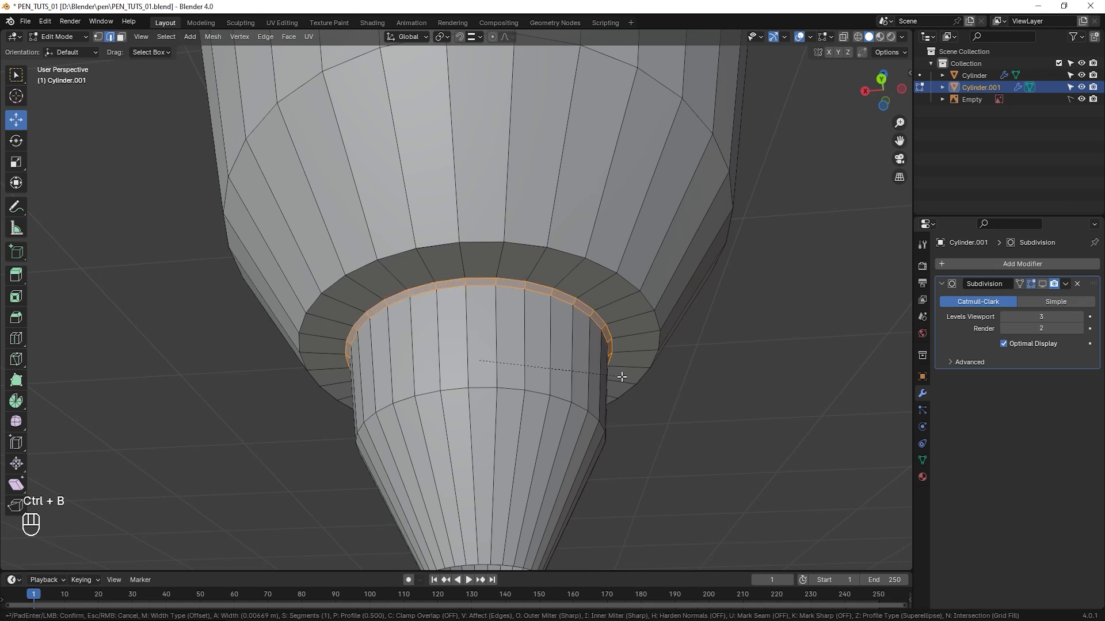
left_click(610, 351)
Bevel the outer edge loop of the step around the nib with a width of about 0.00375 m and 1 segment
left_click(541, 246, "alt")
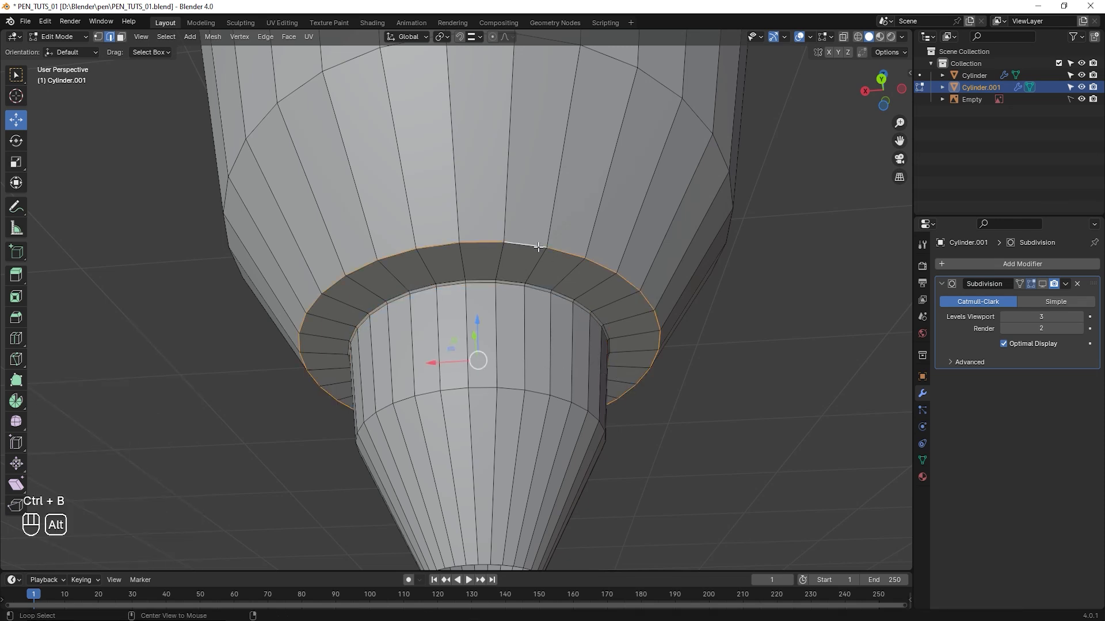
key("ctrl+b")
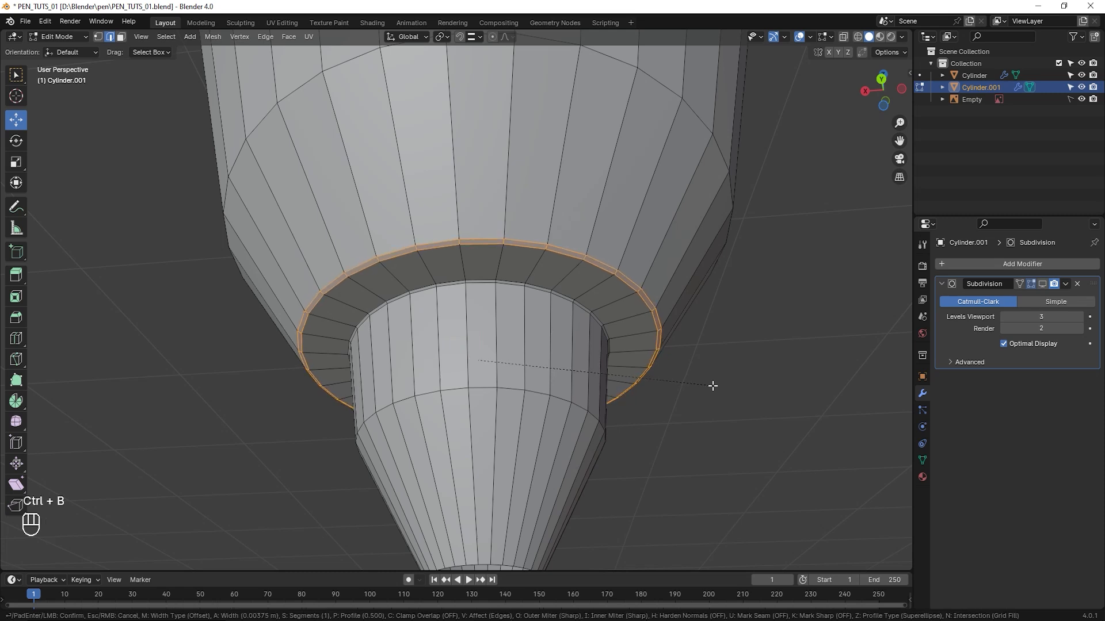
left_click(712, 384)
scroll(637, 377, "down", 5)
scroll(637, 378, "up", 3)
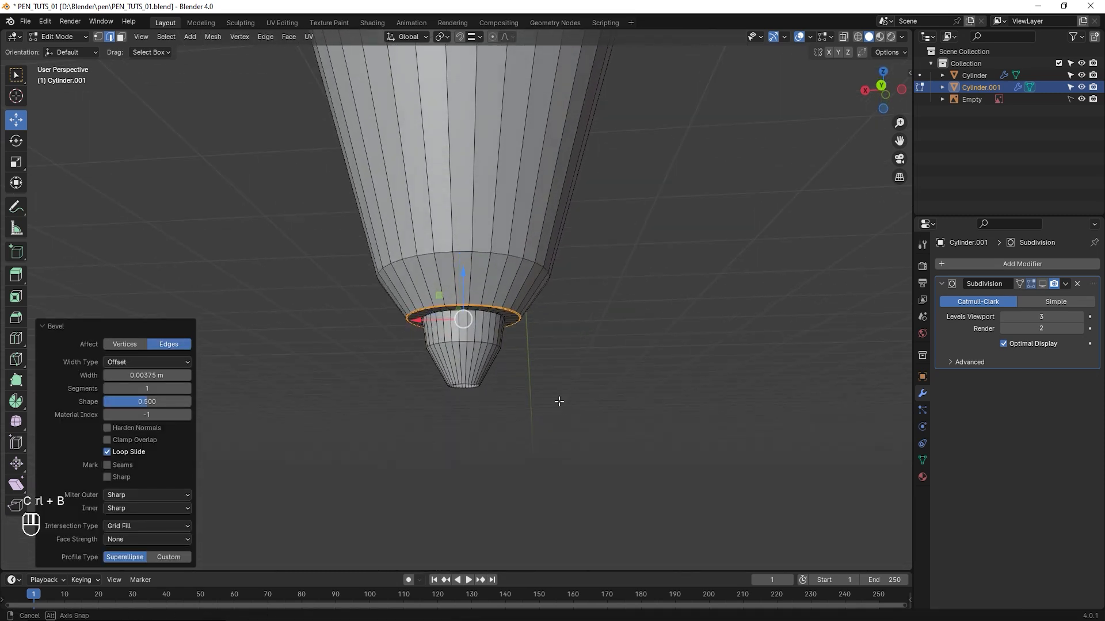
Show the Subdivision modifier in the viewport and fill the nib's open end loop with a face
left_click(1042, 284)
scroll(571, 346, "up", 2)
scroll(504, 447, "up", 2)
middle_click_drag(504, 447, 512, 357)
scroll(512, 357, "up", 3)
left_click(505, 352, "alt")
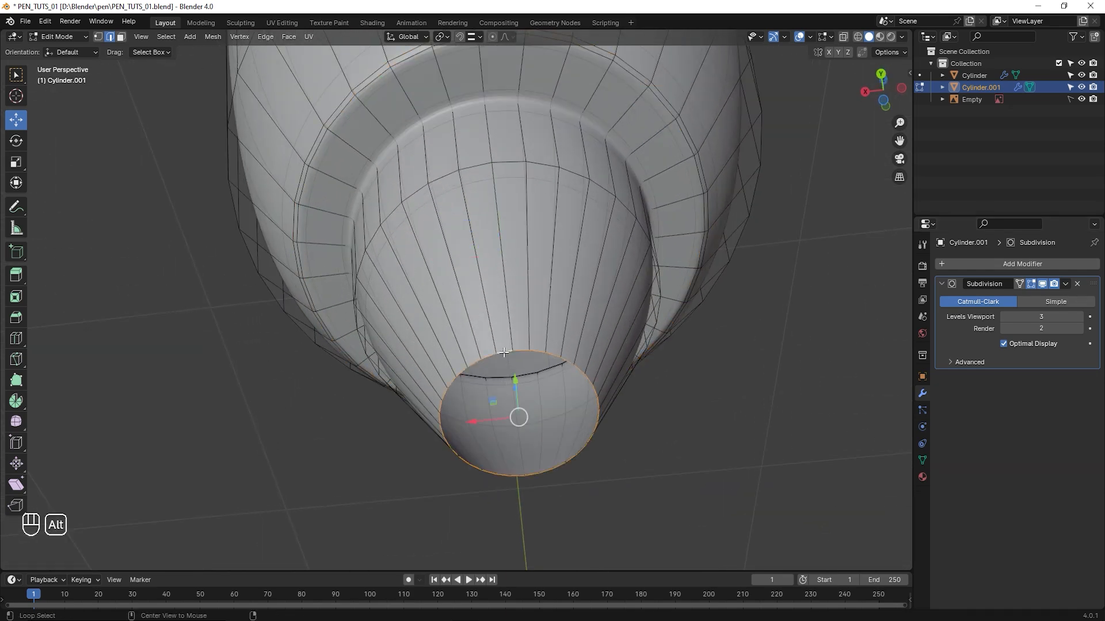
key("f")
Add a loop cut around the nib's lower cone and slide it close to the capped end
middle_click_drag(514, 366, 528, 474)
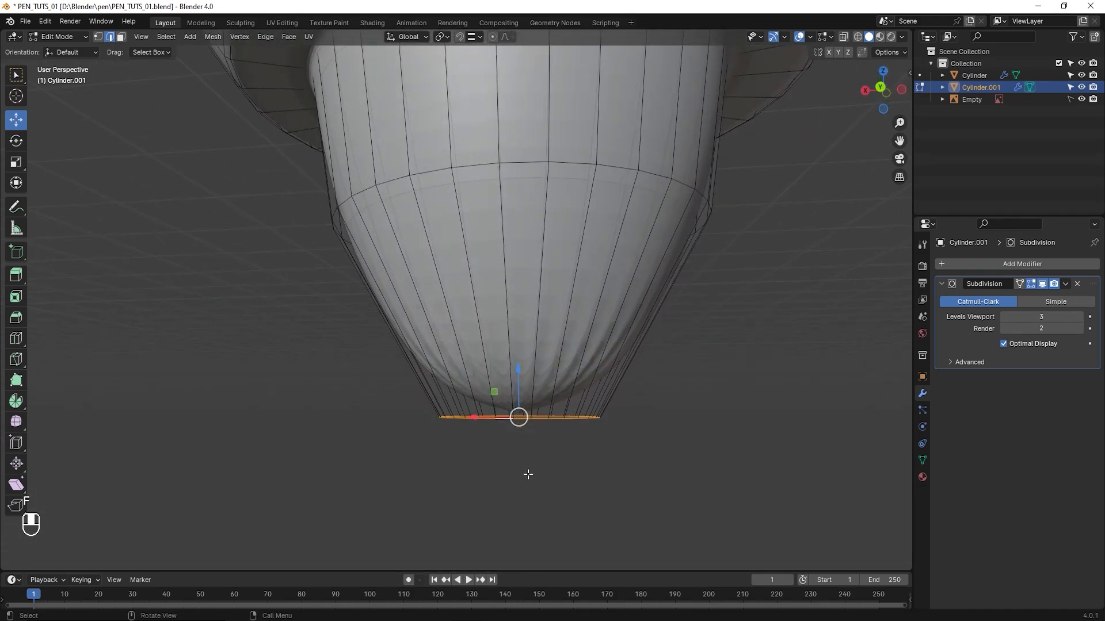
key("ctrl+r")
left_click(566, 350)
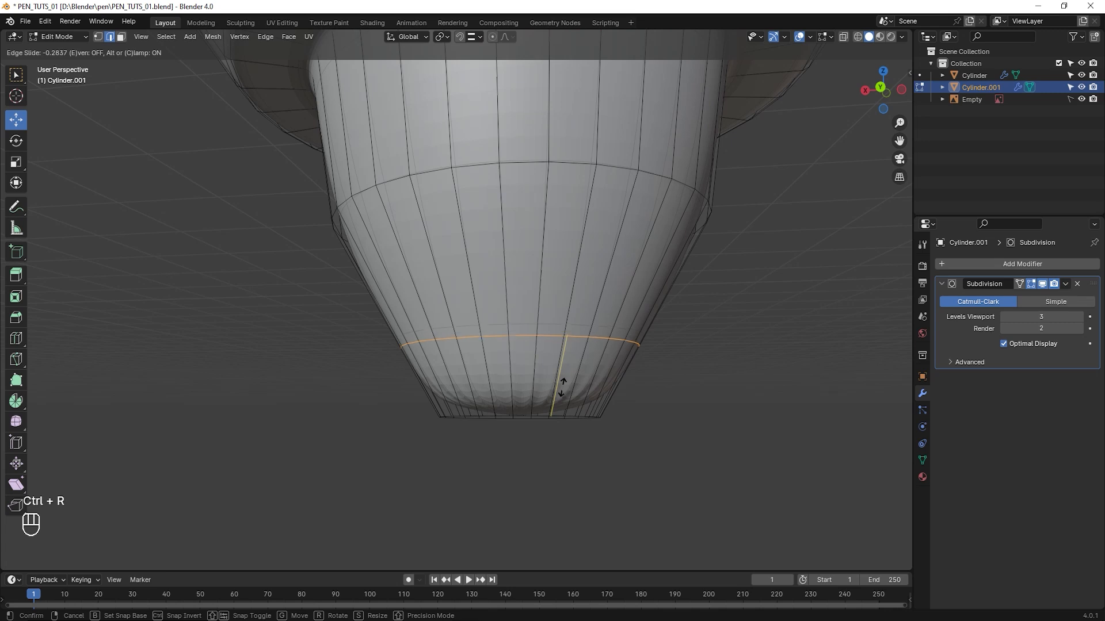
left_click(554, 442)
Select the nib's end face and inset it slightly
middle_click_drag(554, 443, 545, 407)
left_click(121, 37)
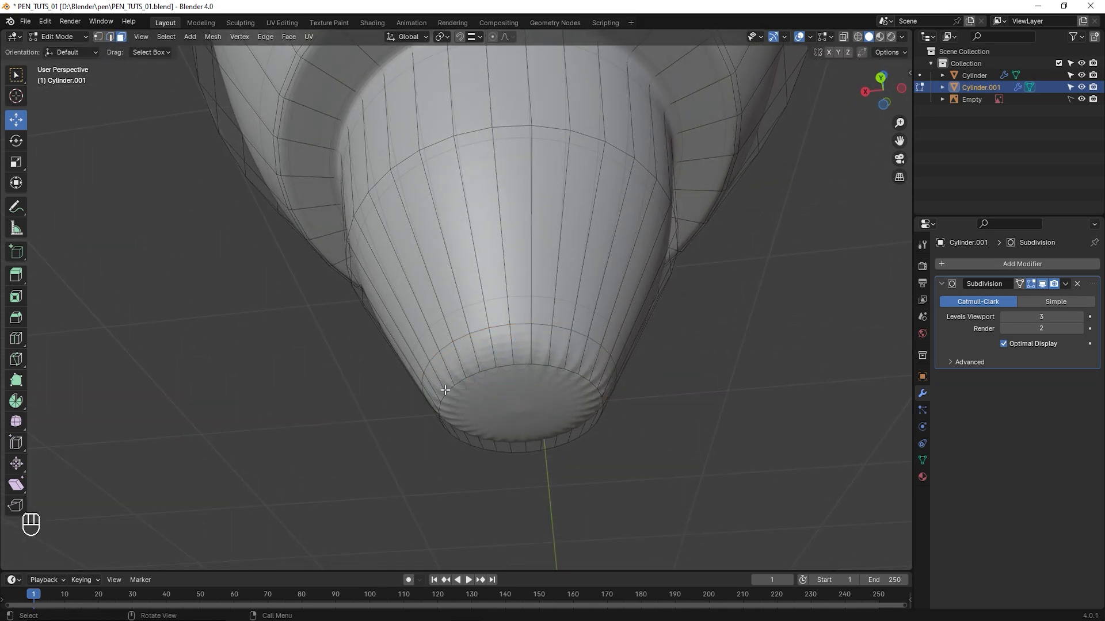
left_click(514, 405)
middle_click_drag(577, 474, 539, 391, "shift")
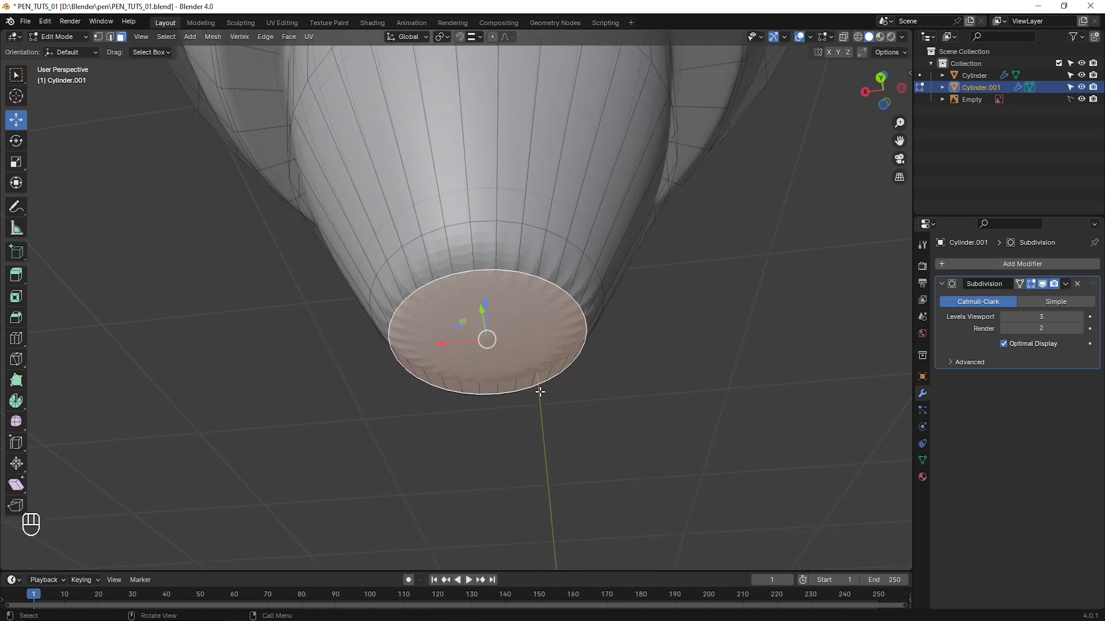
key("i")
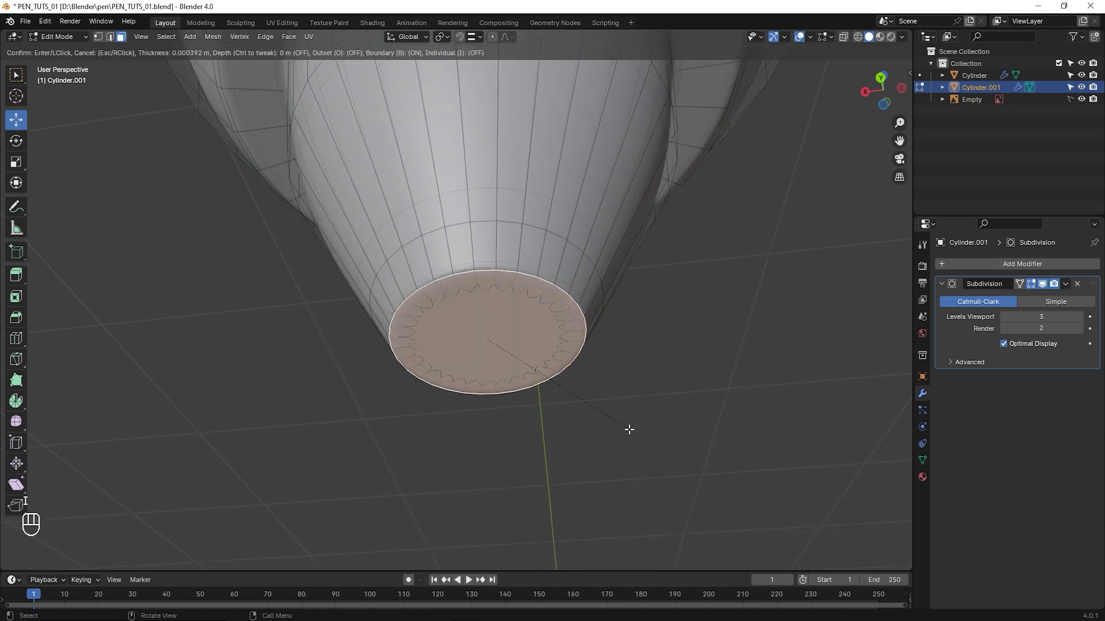
left_click(593, 421)
Move the inset end face about 0.0044 m down along Z to round the nib, and leave mesh editing
middle_click_drag(483, 366, 468, 413)
left_click_drag(488, 294, 486, 332)
scroll(485, 332, "down", 3)
scroll(486, 345, "up", 2)
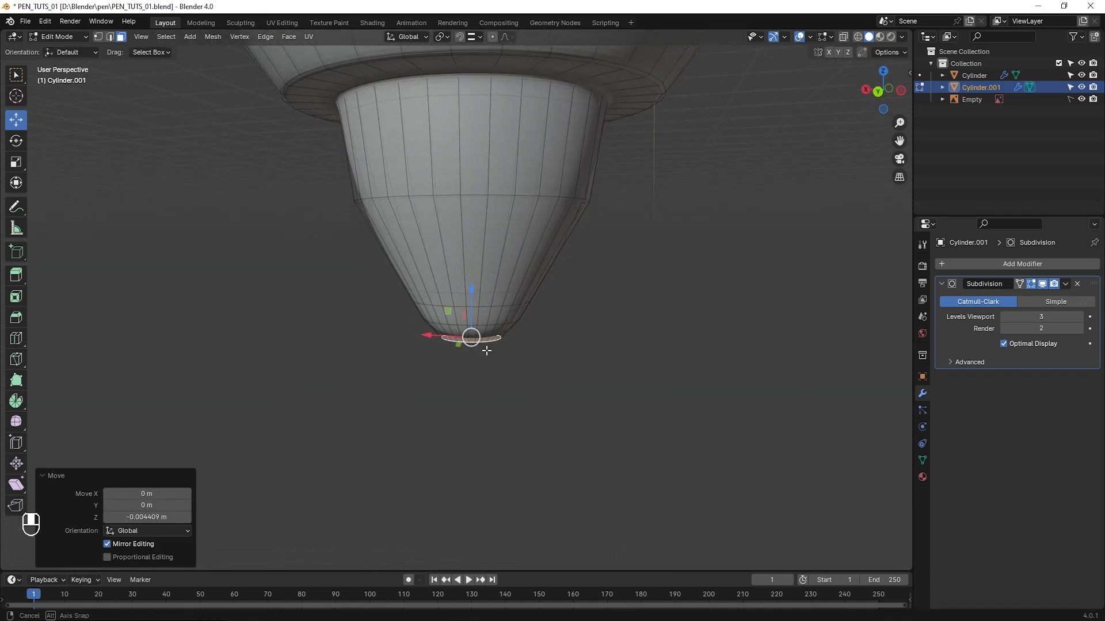
key("Tab")
Examine the whole smoothed pen, its grooved grip and the closed nib from different distances and angles
scroll(491, 349, "up", 3)
left_click(492, 350)
scroll(517, 358, "down", 7)
middle_click_drag(468, 299, 465, 397, "shift")
scroll(457, 369, "down", 4)
middle_click_drag(433, 317, 474, 334)
middle_click_drag(477, 272, 505, 335, "shift")
scroll(473, 385, "down", 5)
scroll(470, 360, "up", 6)
scroll(471, 362, "up", 2)
scroll(470, 344, "up", 1)
scroll(505, 334, "down", 2)
scroll(477, 431, "up", 2)
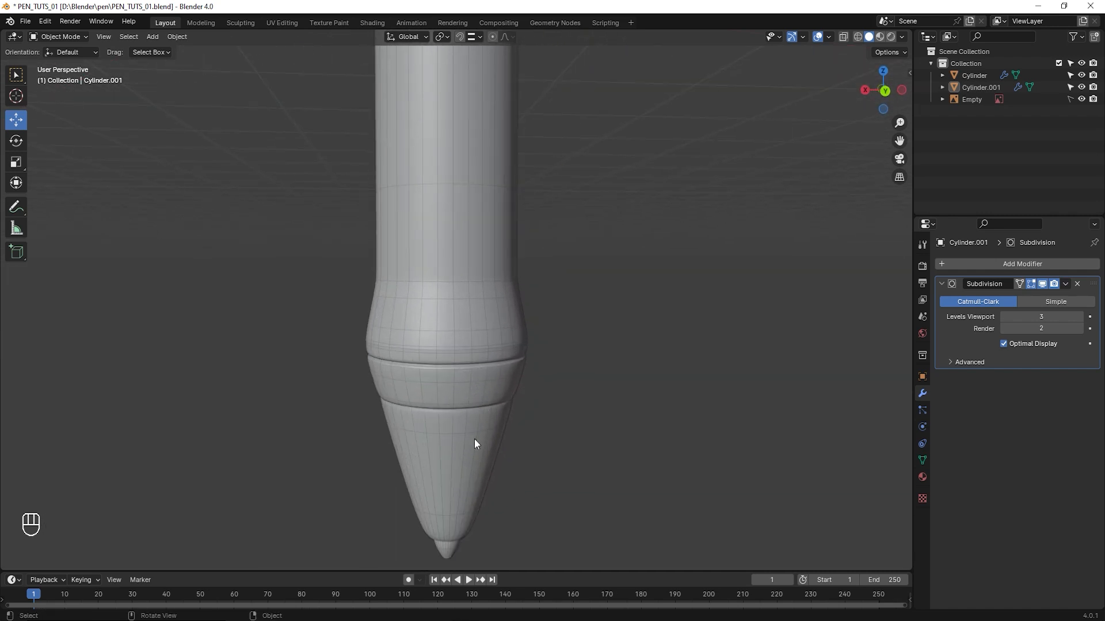
middle_click_drag(469, 478, 456, 327, "shift")
scroll(457, 334, "up", 2)
middle_click_drag(452, 379, 461, 340)
scroll(455, 362, "up", 2)
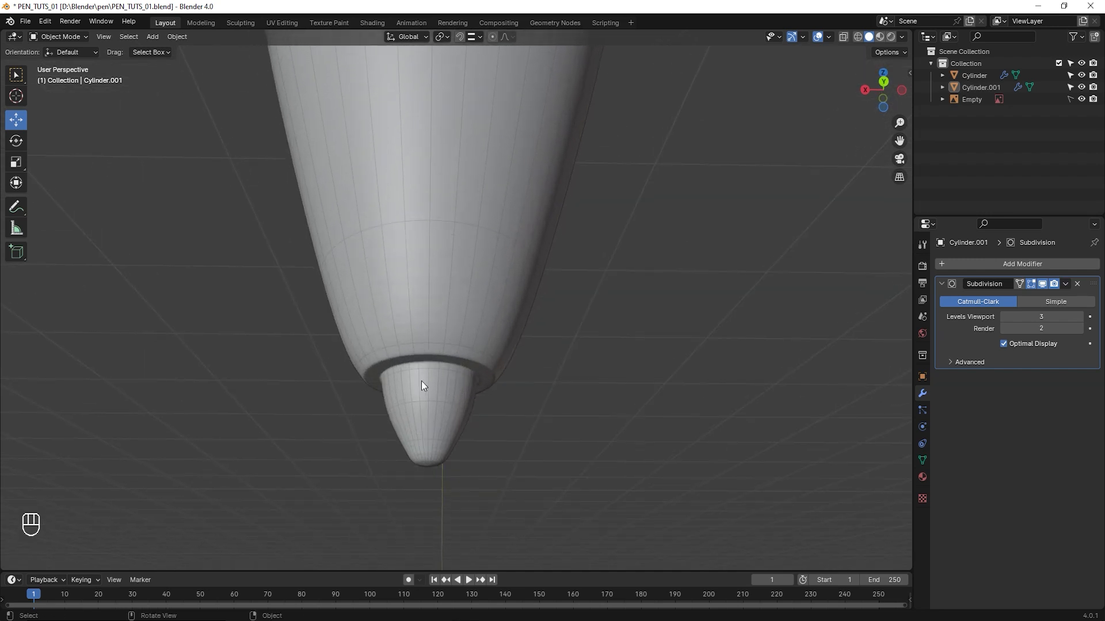
Add a loop cut just above the grip's lower rim, slid to factor -0.579, and bevel it into a band 0.00544 m wide
scroll(434, 363, "up", 3)
left_click(474, 312)
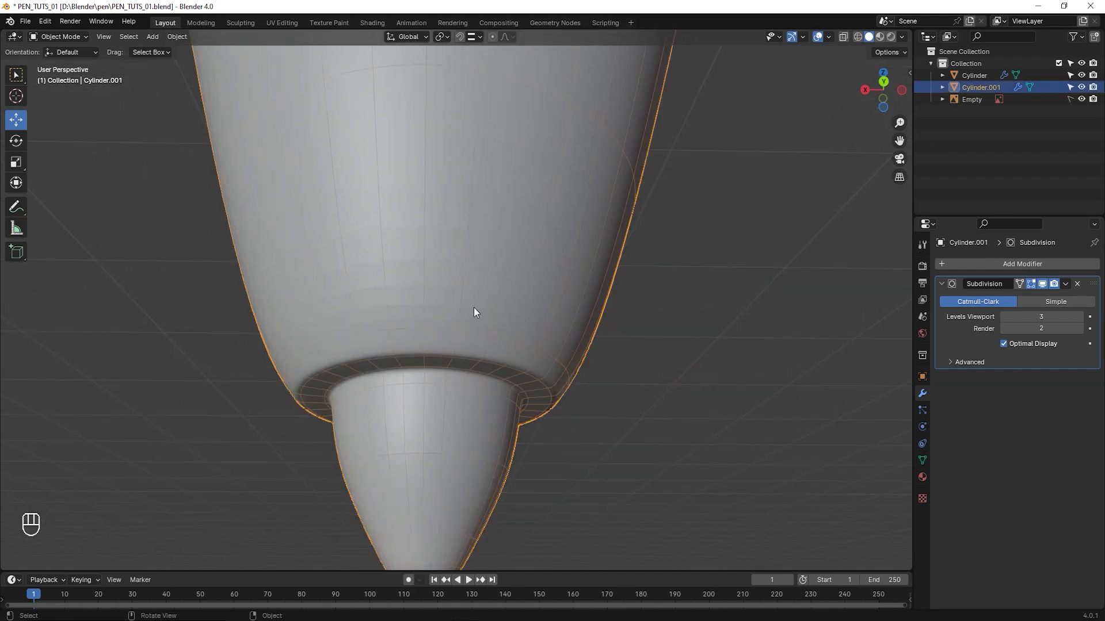
key("Tab")
key("ctrl+r")
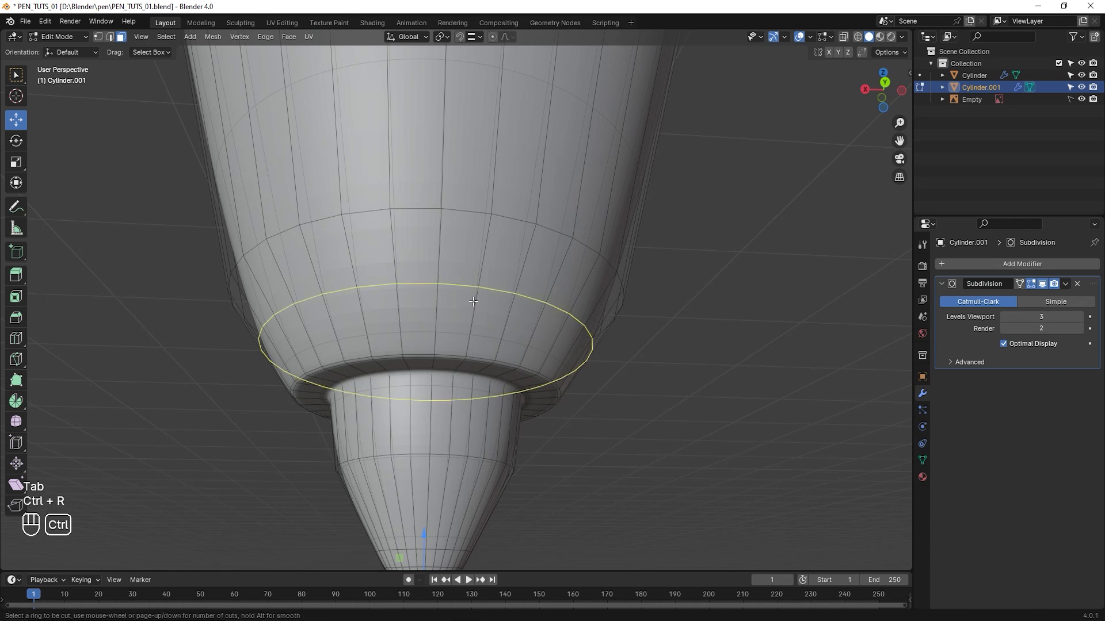
left_click(472, 303)
left_click(474, 344)
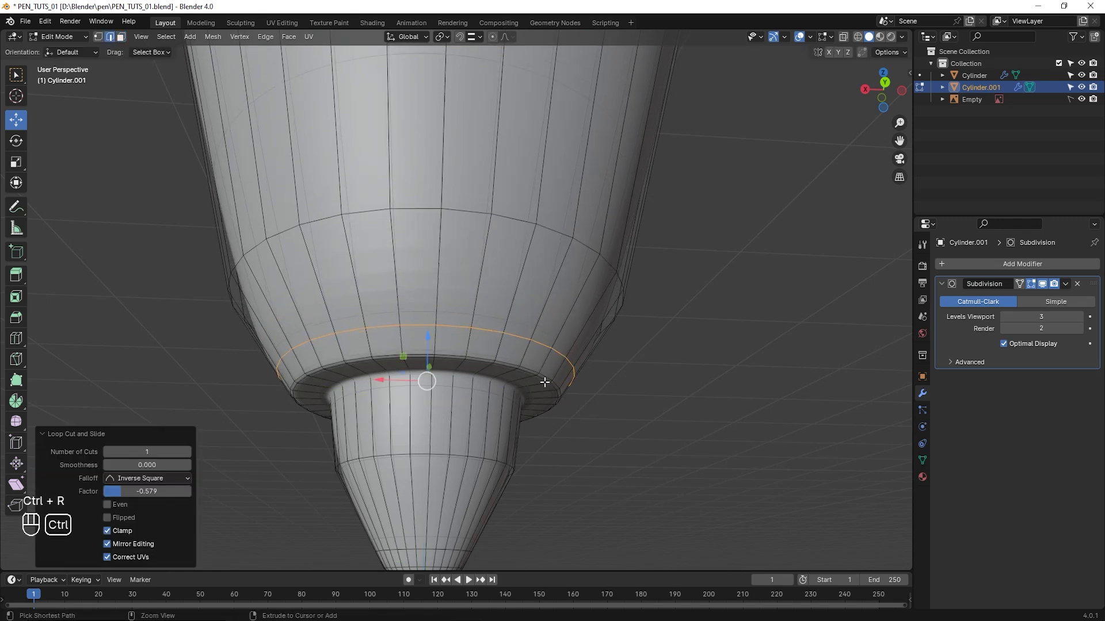
key("ctrl+b")
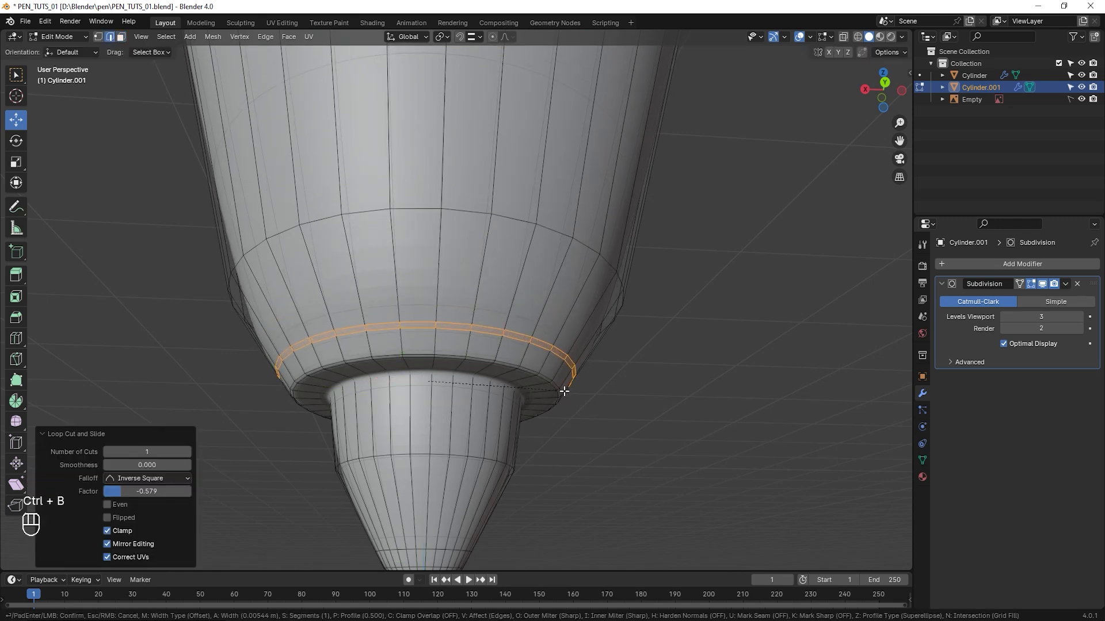
left_click(569, 394)
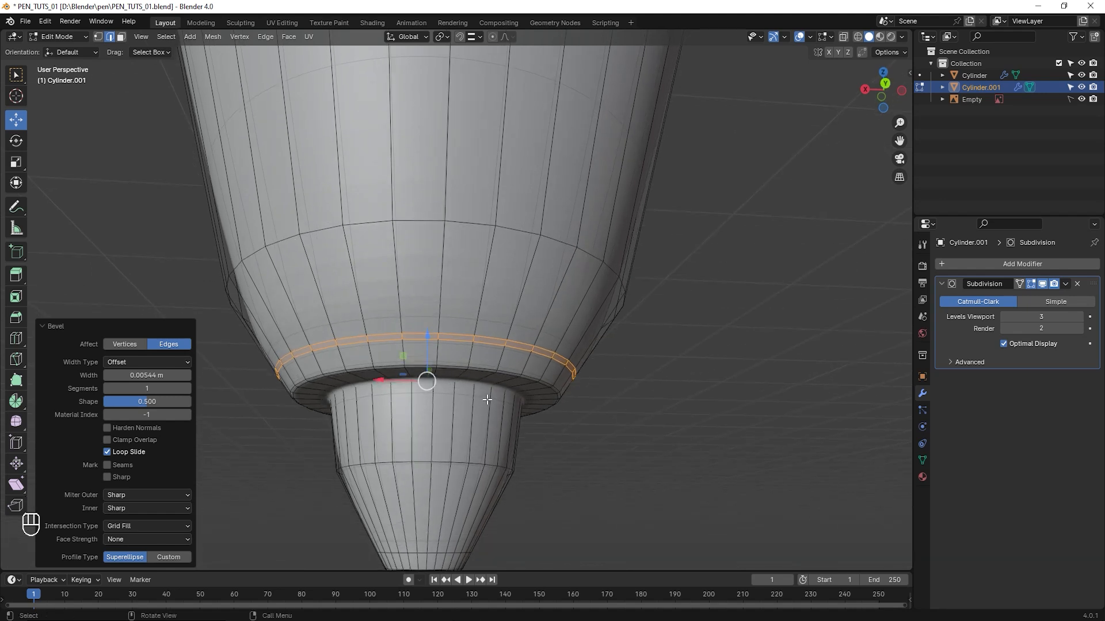
Extrude the narrow band along its normals by 0.0111 m to form a seam groove, and leave mesh editing
key("alt+e")
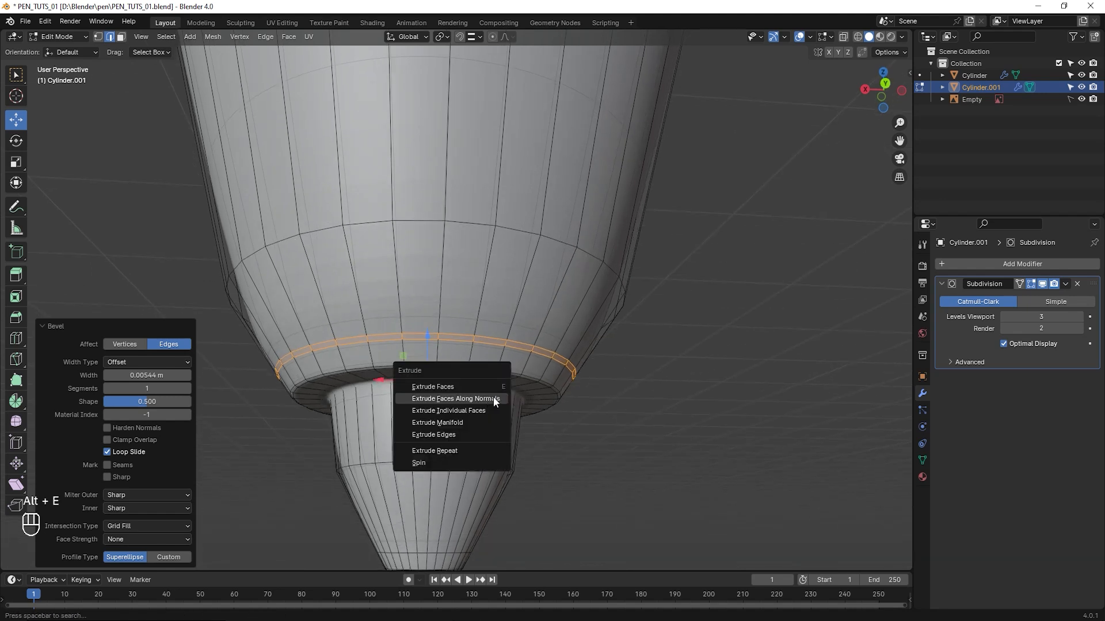
left_click(493, 397)
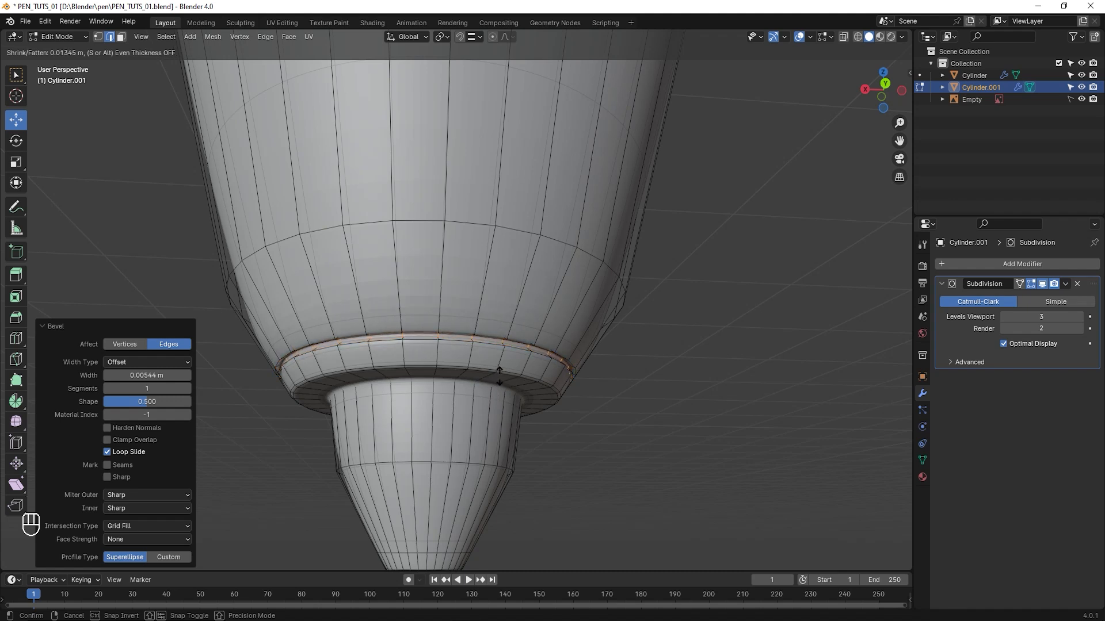
left_click(499, 377)
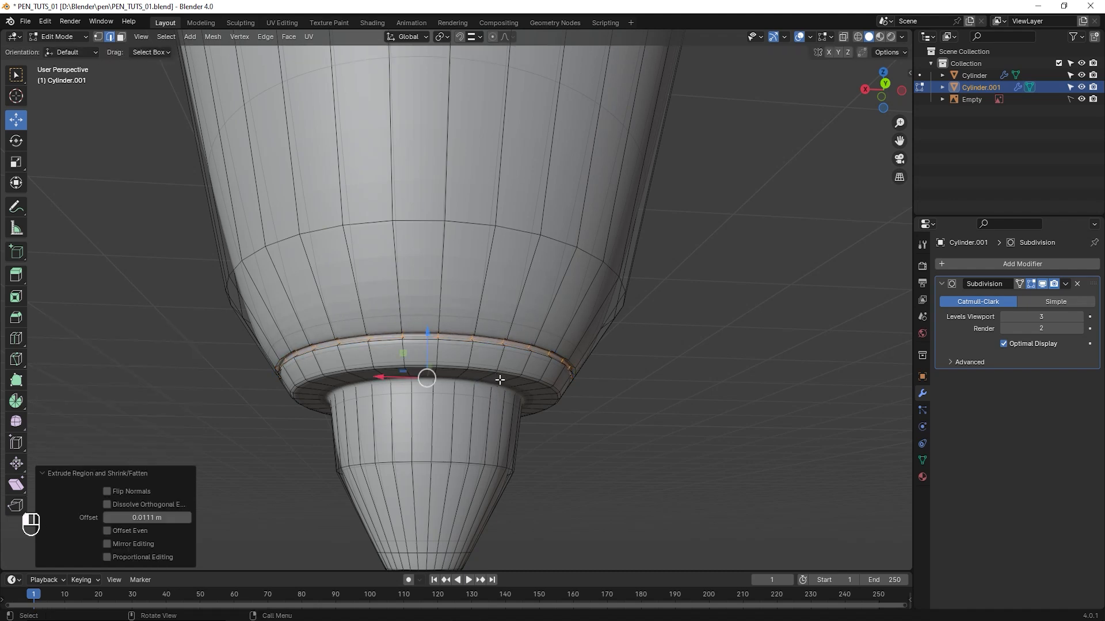
middle_click_drag(499, 380, 506, 393)
key("Tab")
left_click(609, 424)
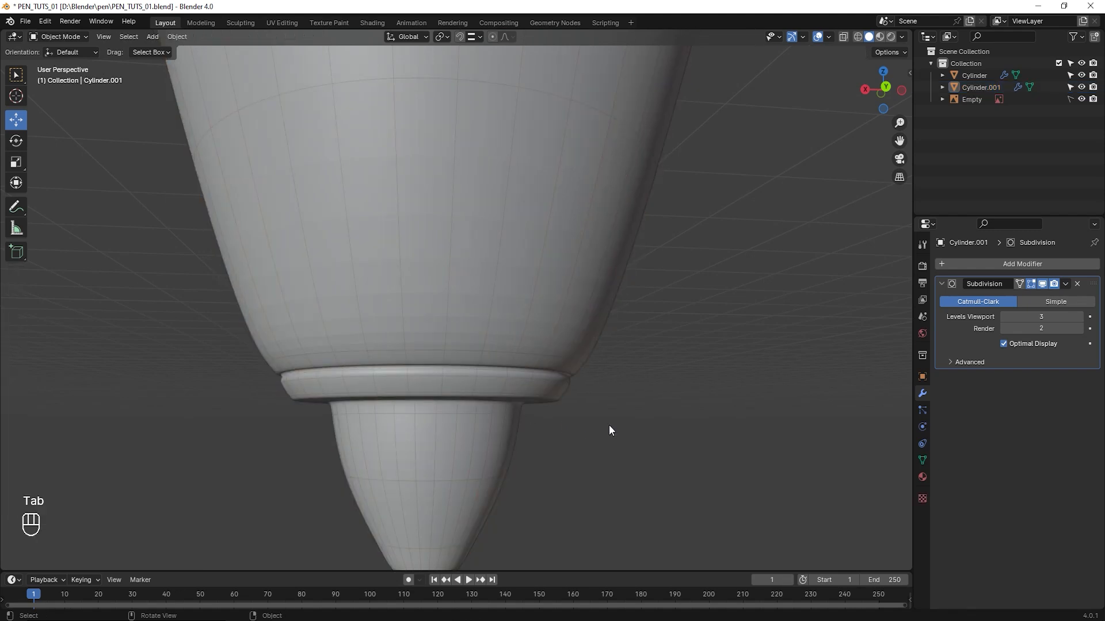
Examine the whole pen against the reference image, finishing in the front orthographic view
scroll(609, 425, "down", 6)
middle_click_drag(564, 399, 503, 431)
scroll(500, 377, "down", 2)
middle_click_drag(499, 293, 490, 354, "shift")
key("KP_1")
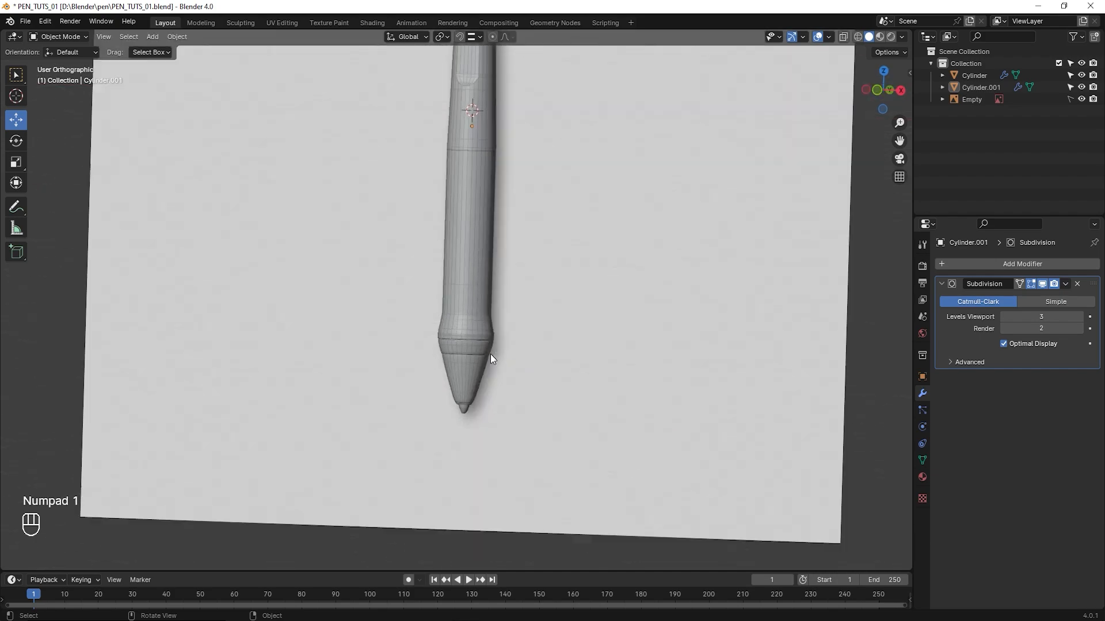
scroll(490, 354, "down", 4)
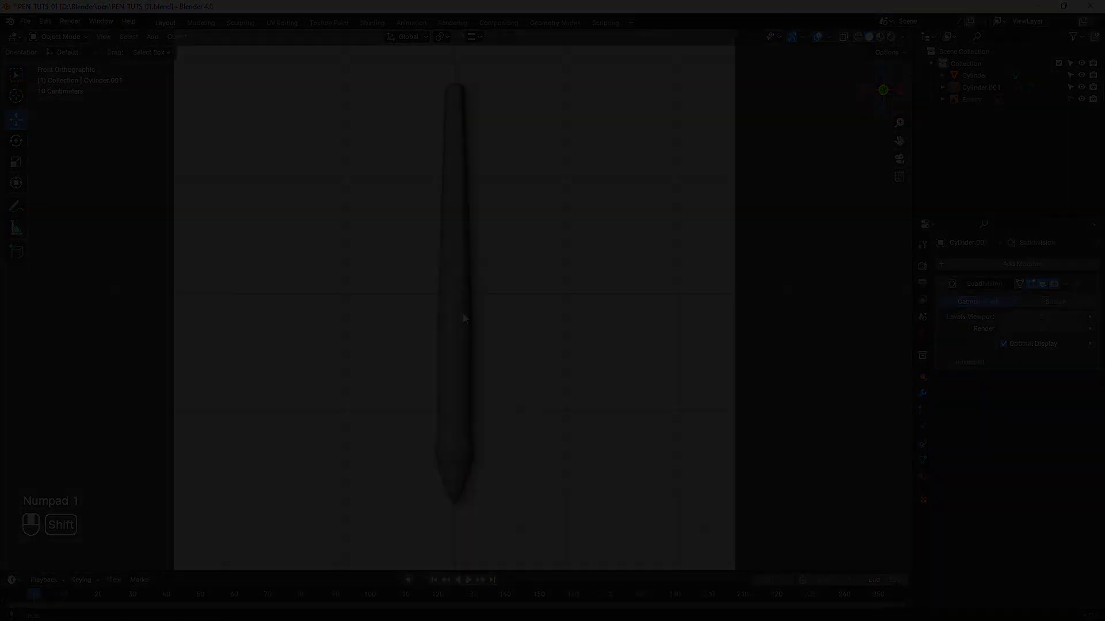